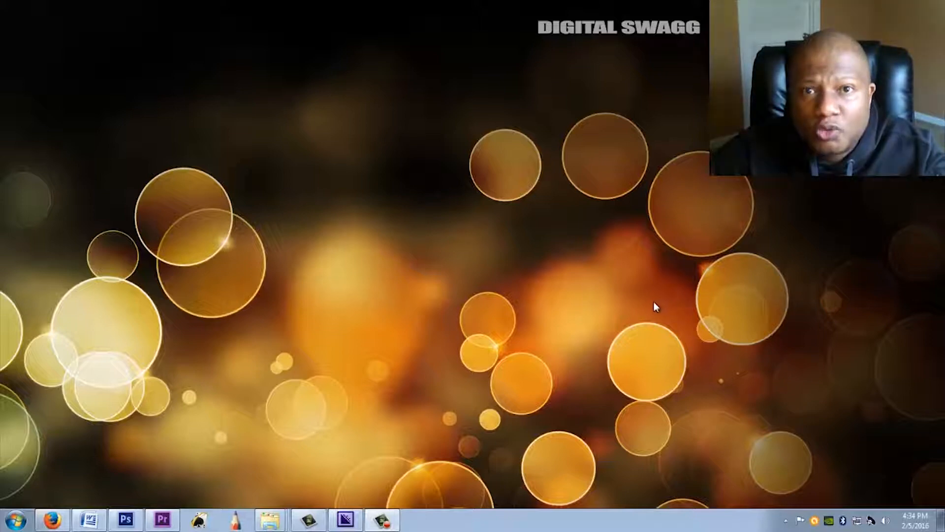
Switch to Firefox and look through the black woman cartoon image results for a picture to use.
{"action": "left_click", "coordinate": [52, 519]}
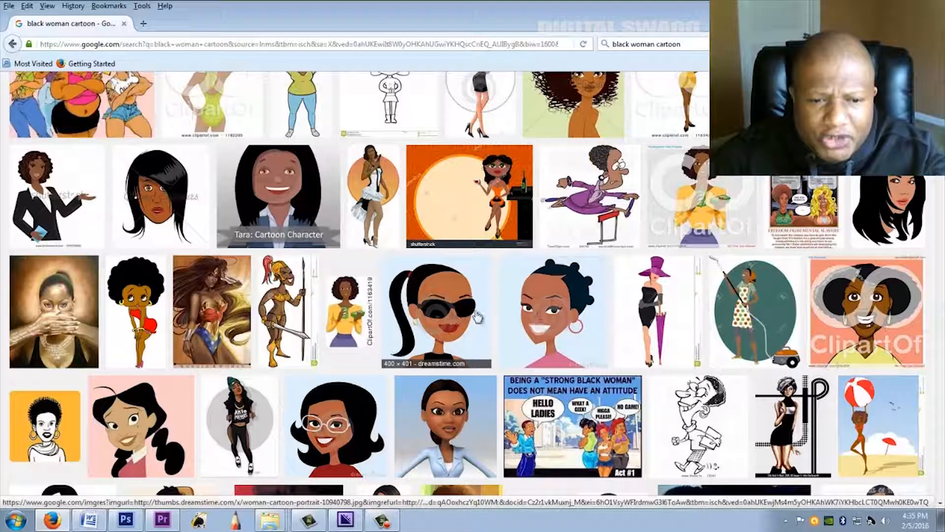
Switch to Photoshop and close the Got This Girl.psd document.
{"action": "left_click", "coordinate": [126, 520]}
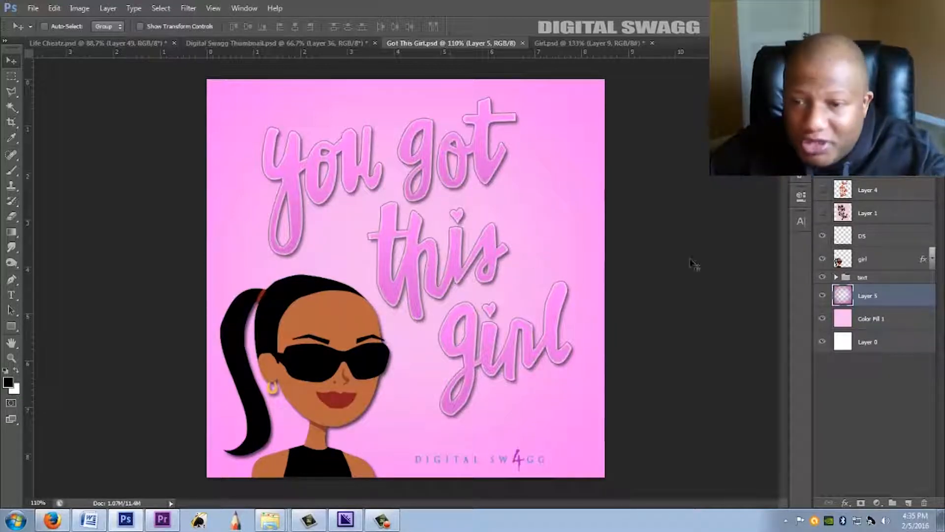
{"action": "left_click", "coordinate": [523, 43]}
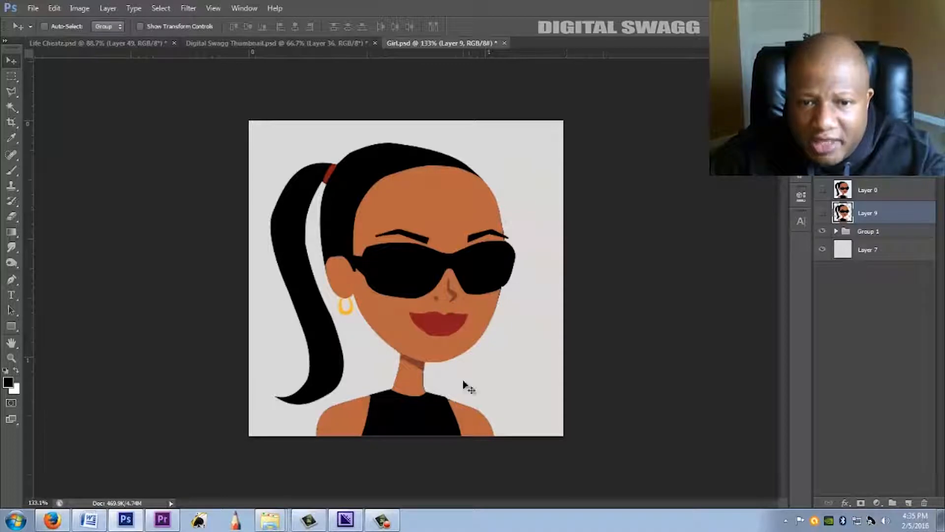
Expand Group 1 in Girl.psd and toggle Layer 5 and Layer 4 to examine their parts, leaving both hidden.
{"action": "left_click", "coordinate": [836, 235]}
{"action": "left_click", "coordinate": [836, 231]}
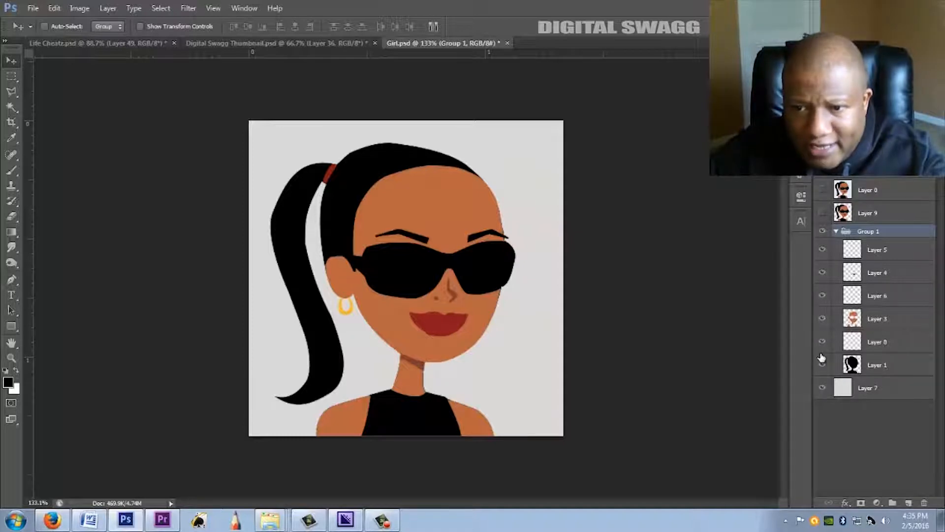
{"action": "left_click", "coordinate": [822, 251]}
{"action": "left_click", "coordinate": [822, 251]}
{"action": "left_click", "coordinate": [822, 252]}
{"action": "left_click", "coordinate": [822, 251]}
{"action": "left_click", "coordinate": [822, 251]}
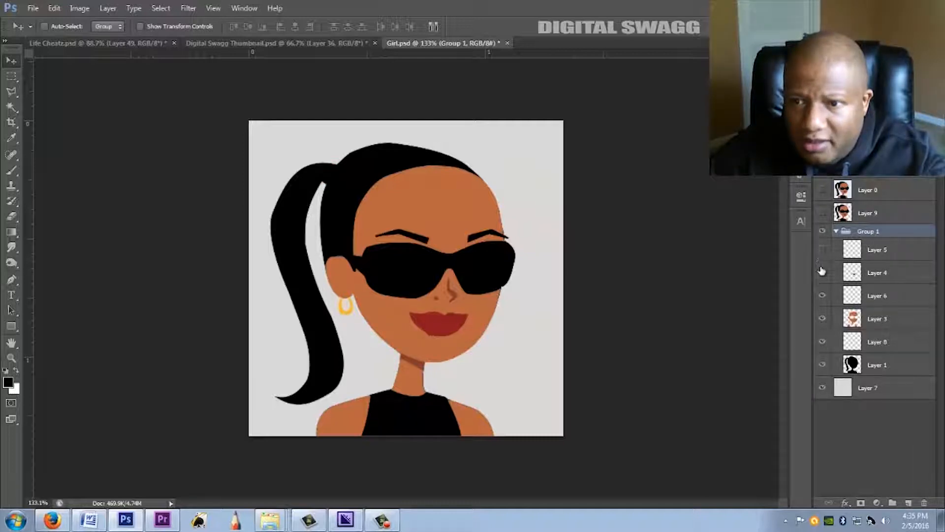
{"action": "left_click", "coordinate": [822, 273]}
{"action": "left_click", "coordinate": [822, 274]}
{"action": "left_click", "coordinate": [822, 273]}
Toggle Layer 6 and Layer 3 to examine what each adds to the portrait, leaving both hidden.
{"action": "left_click", "coordinate": [823, 295]}
{"action": "left_click", "coordinate": [823, 295]}
{"action": "left_click", "coordinate": [823, 296]}
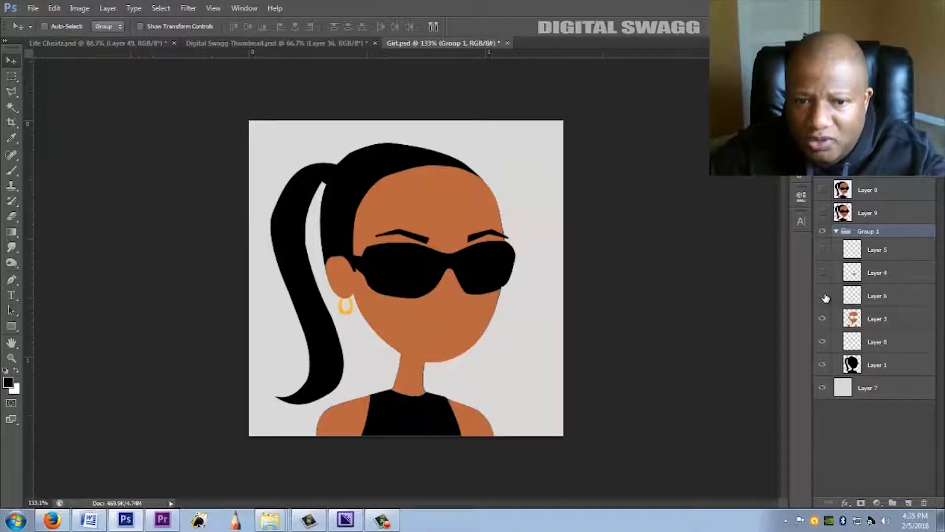
{"action": "left_click", "coordinate": [823, 295]}
{"action": "left_click", "coordinate": [823, 295]}
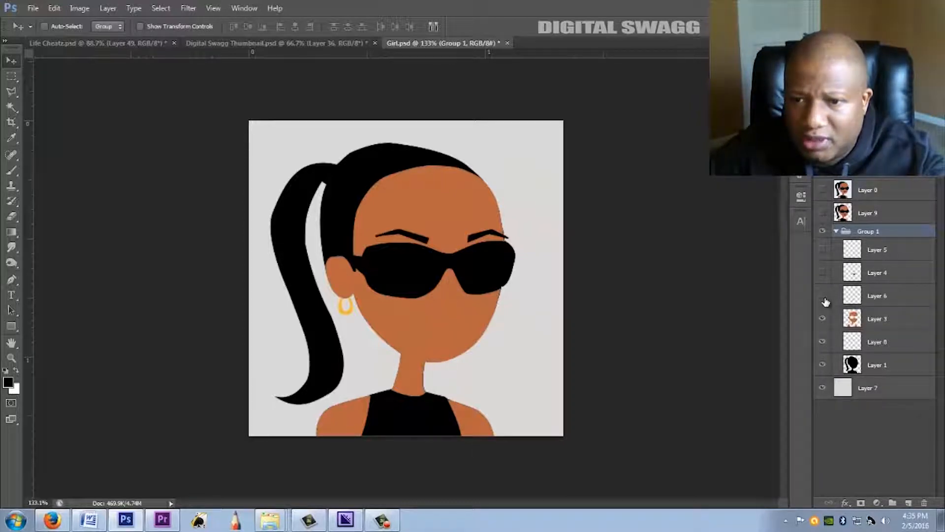
{"action": "left_click", "coordinate": [823, 318]}
{"action": "left_click", "coordinate": [823, 319]}
{"action": "left_click", "coordinate": [823, 319]}
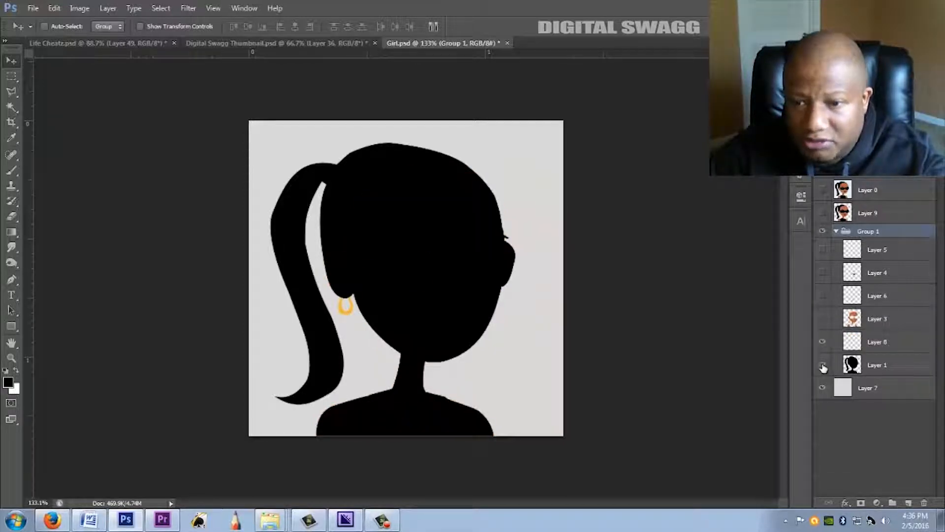
Hide Layer 8 after toggling it, and toggle Layer 1 on and off to examine the base silhouette.
{"action": "left_click", "coordinate": [823, 342]}
{"action": "left_click", "coordinate": [823, 342]}
{"action": "left_click", "coordinate": [823, 342]}
{"action": "left_click", "coordinate": [822, 365]}
{"action": "left_click", "coordinate": [822, 365]}
{"action": "left_click", "coordinate": [821, 365]}
{"action": "left_click", "coordinate": [821, 365]}
{"action": "left_click", "coordinate": [822, 365]}
{"action": "left_click", "coordinate": [822, 365]}
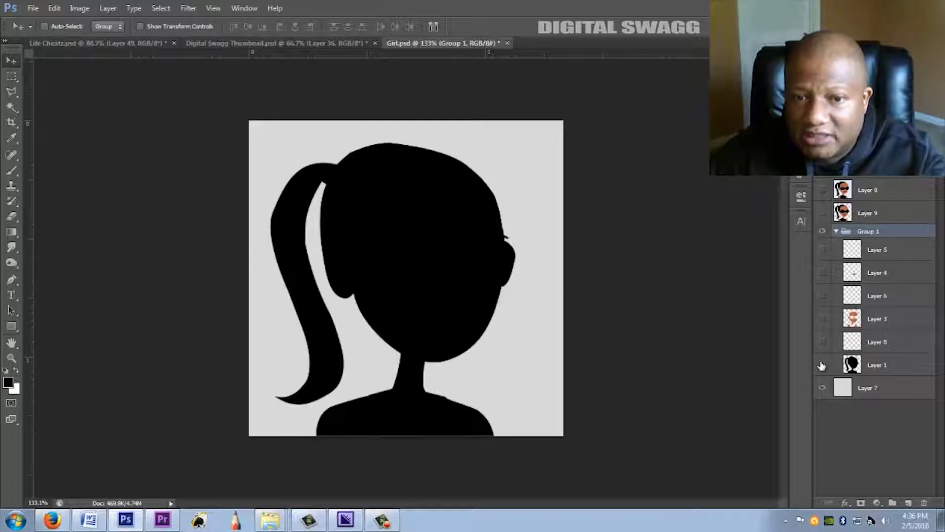
{"action": "left_click", "coordinate": [822, 365]}
{"action": "left_click", "coordinate": [822, 365]}
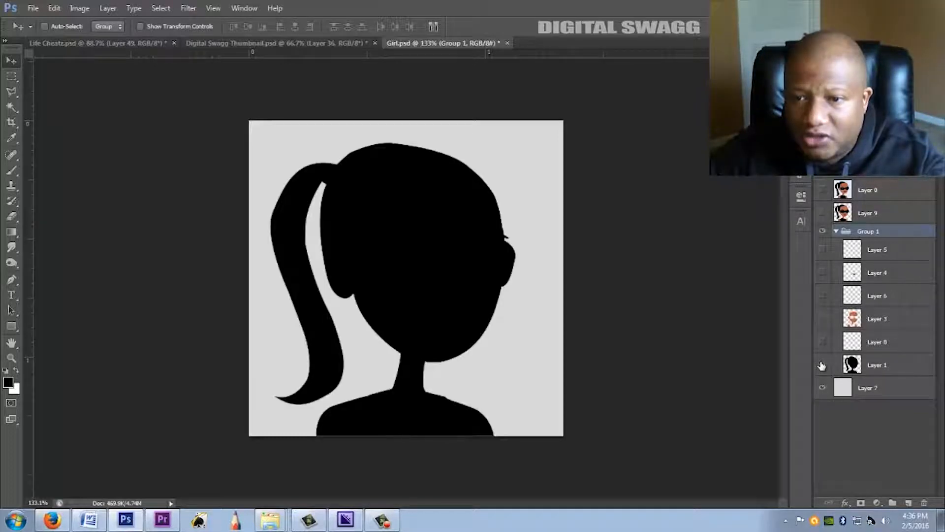
Collapse Group 1 and close Girl.psd without saving the changes.
{"action": "left_click", "coordinate": [837, 231]}
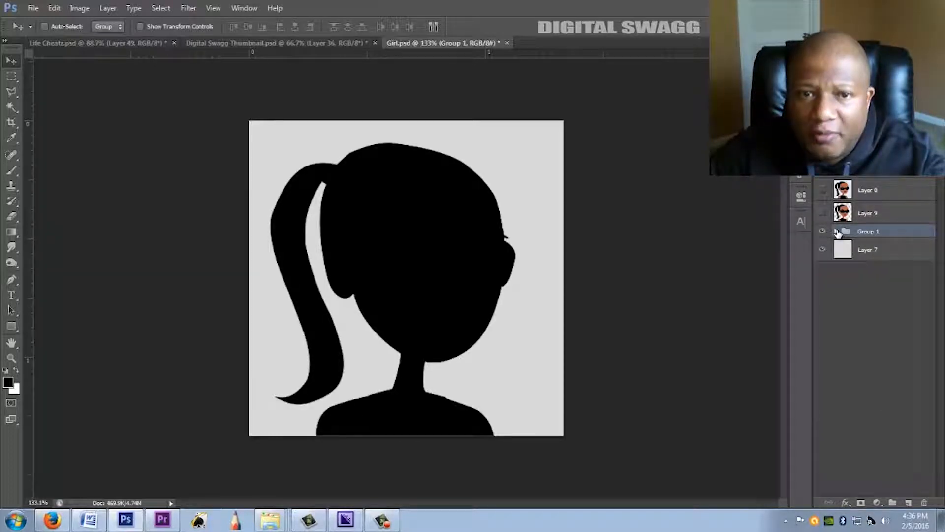
{"action": "left_click", "coordinate": [507, 43]}
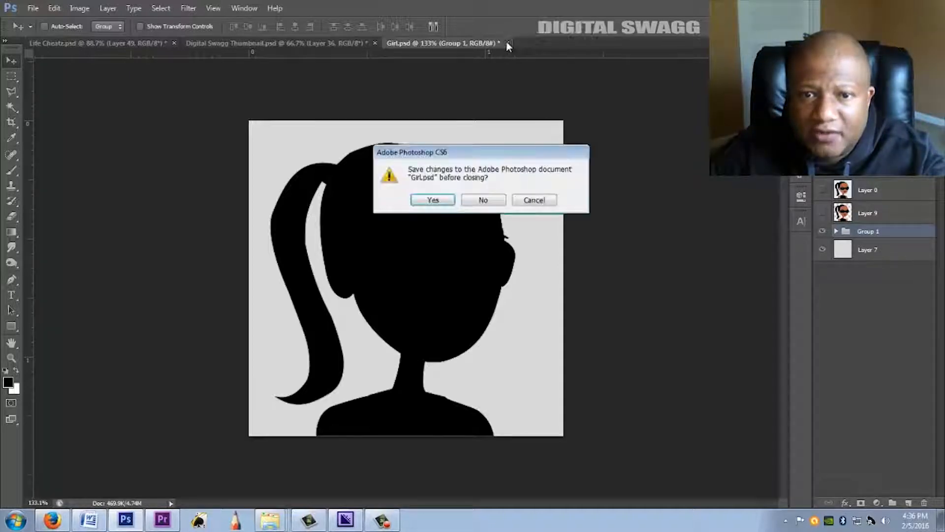
{"action": "left_click", "coordinate": [475, 200]}
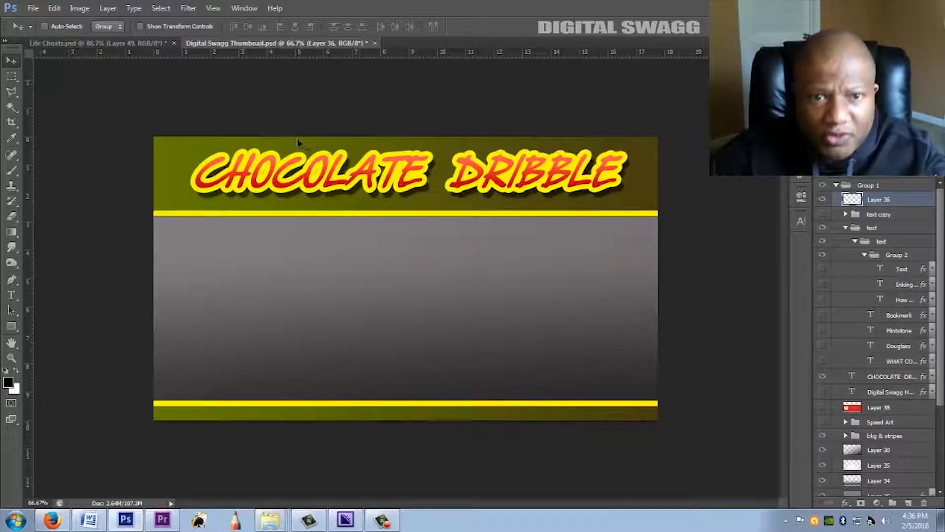
Create a new document 612 pixels wide and 612 pixels high.
{"action": "left_click", "coordinate": [33, 8]}
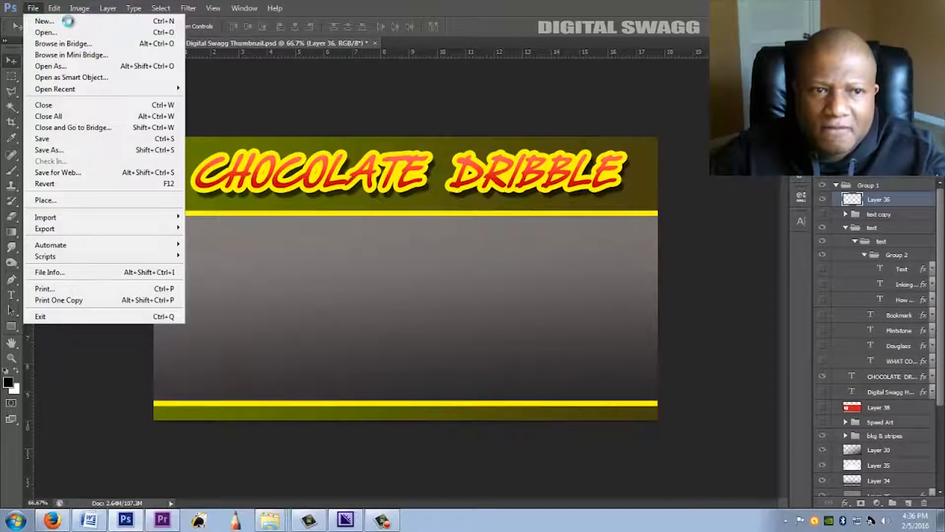
{"action": "left_click", "coordinate": [69, 23]}
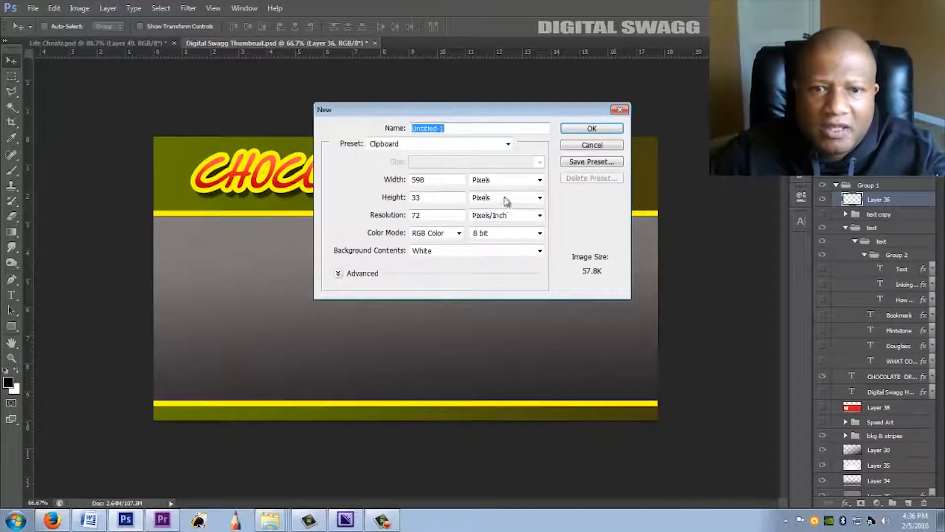
{"action": "double_click", "coordinate": [450, 180]}
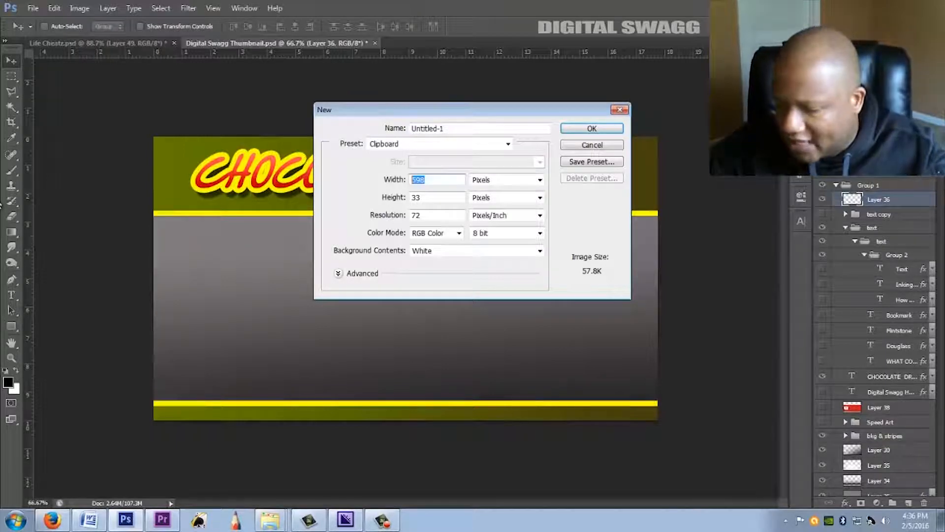
{"action": "type", "text": "612"}
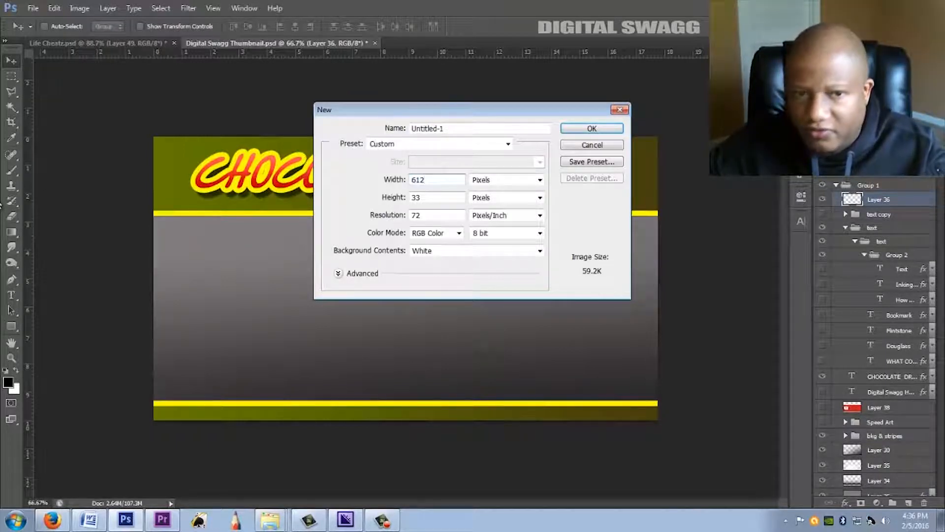
{"action": "key", "text": "Tab"}
{"action": "key", "text": "Tab"}
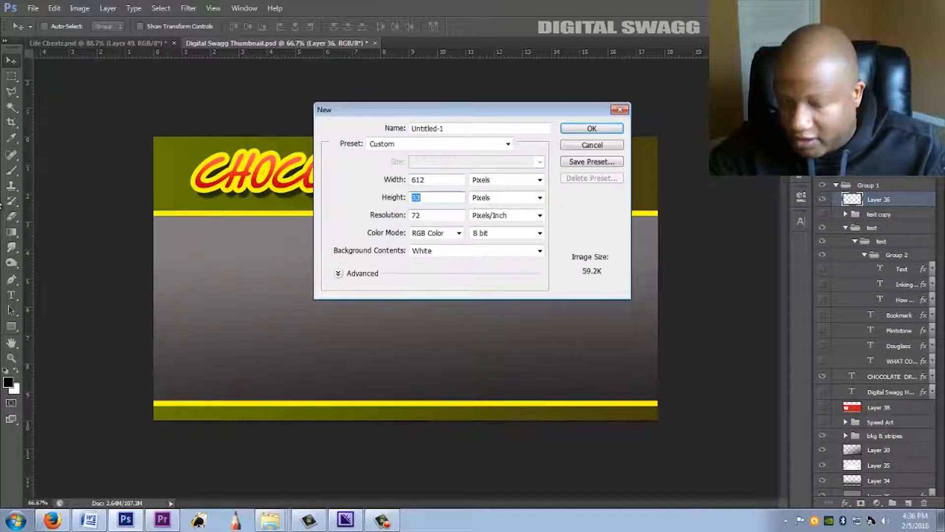
{"action": "type", "text": "612"}
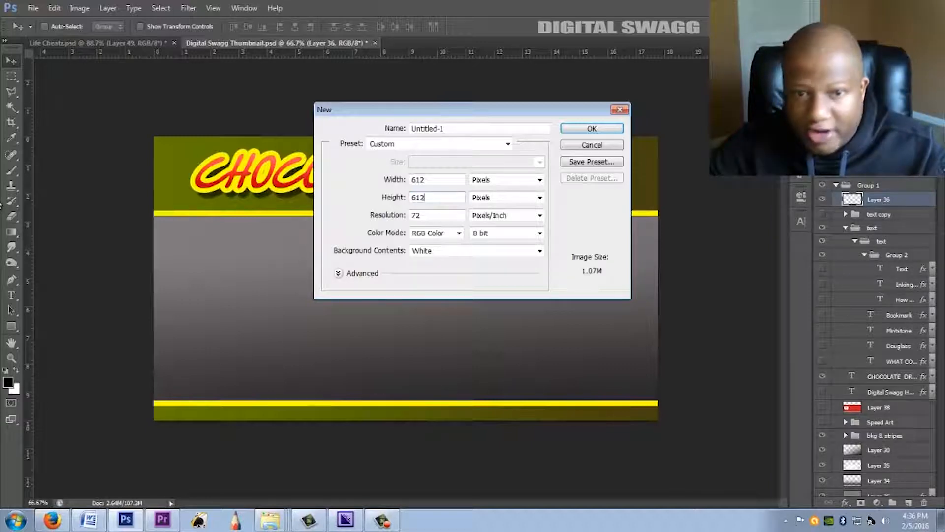
{"action": "left_click", "coordinate": [591, 128]}
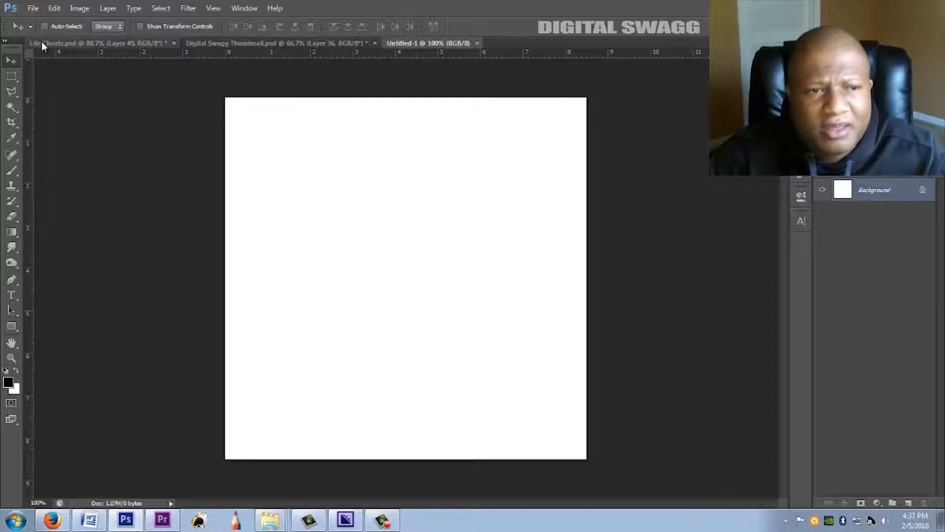
Open woman-cartoon-portrait-10940807.jpg and convert its locked background into a regular layer named Layer 0.
{"action": "left_click", "coordinate": [35, 8]}
{"action": "key", "text": "ctrl+o"}
{"action": "double_click", "coordinate": [403, 293]}
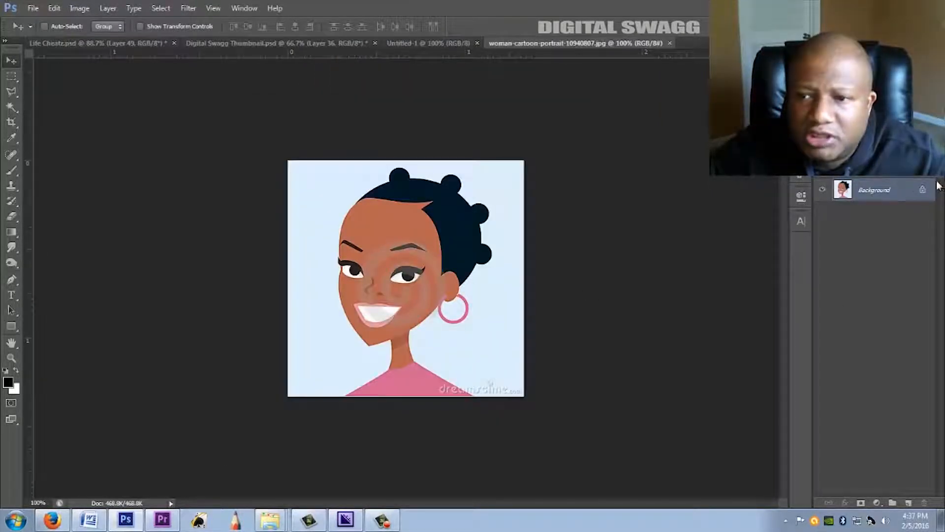
{"action": "double_click", "coordinate": [929, 196]}
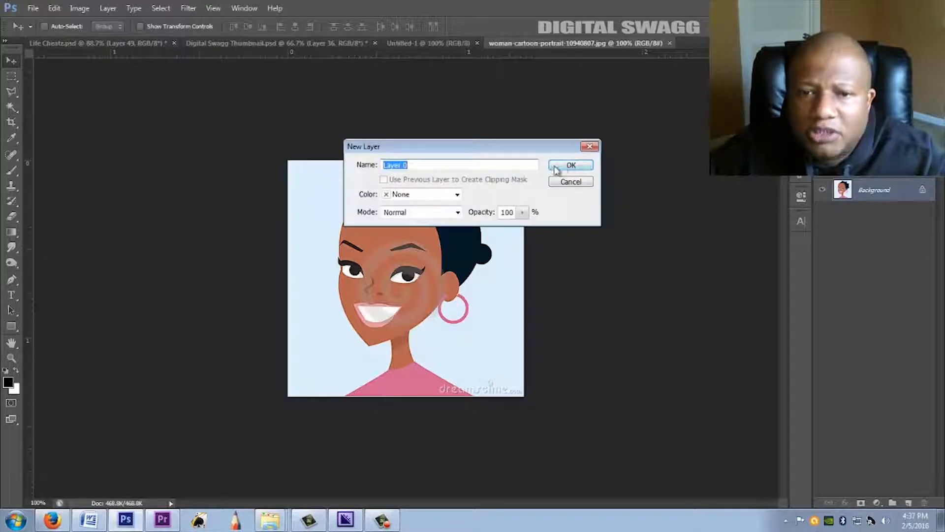
{"action": "left_click", "coordinate": [570, 167]}
Copy the portrait into the blank Untitled-1 document and scale it uniformly to about 143%, nearly filling the canvas.
{"action": "left_click_drag", "start_coordinate": [401, 256], "coordinate": [400, 321]}
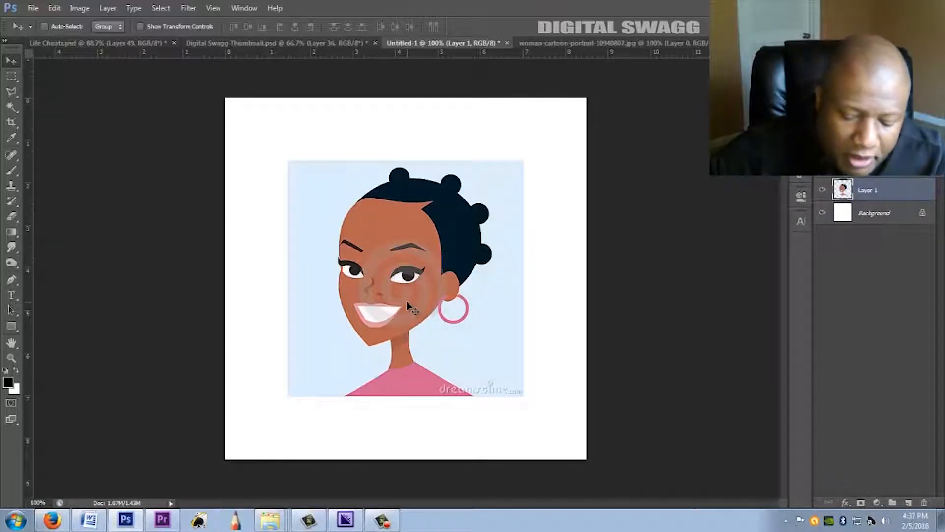
{"action": "key", "text": "ctrl+t"}
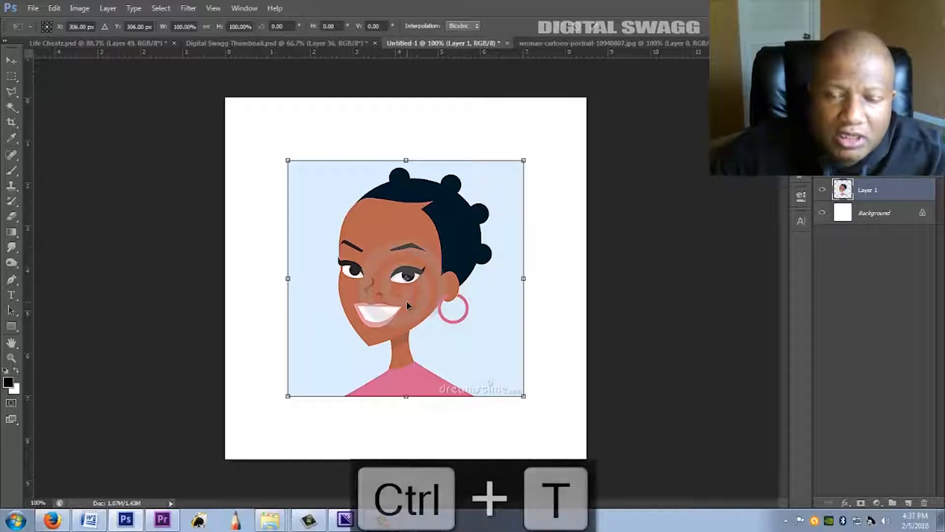
{"action": "scroll", "coordinate": [446, 53], "scroll_direction": "up", "scroll_amount": 1}
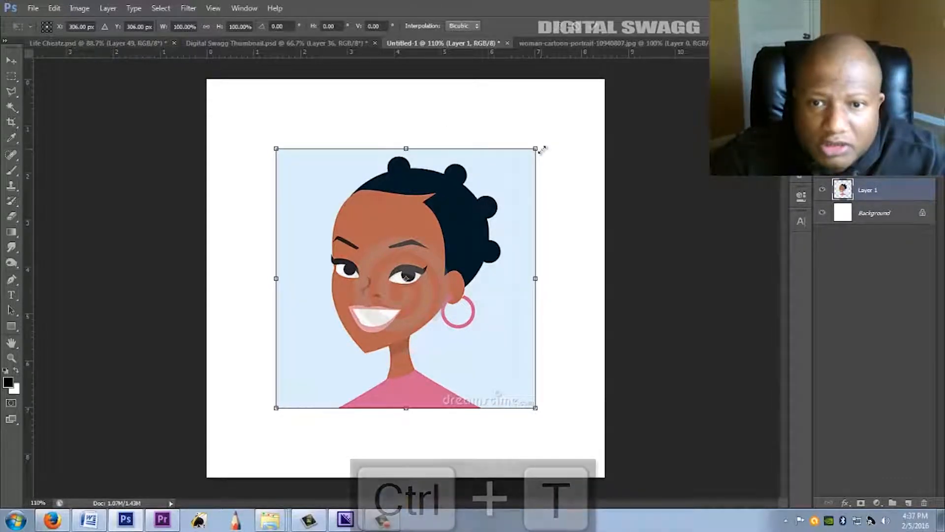
{"action": "left_click_drag", "start_coordinate": [543, 149], "coordinate": [620, 117]}
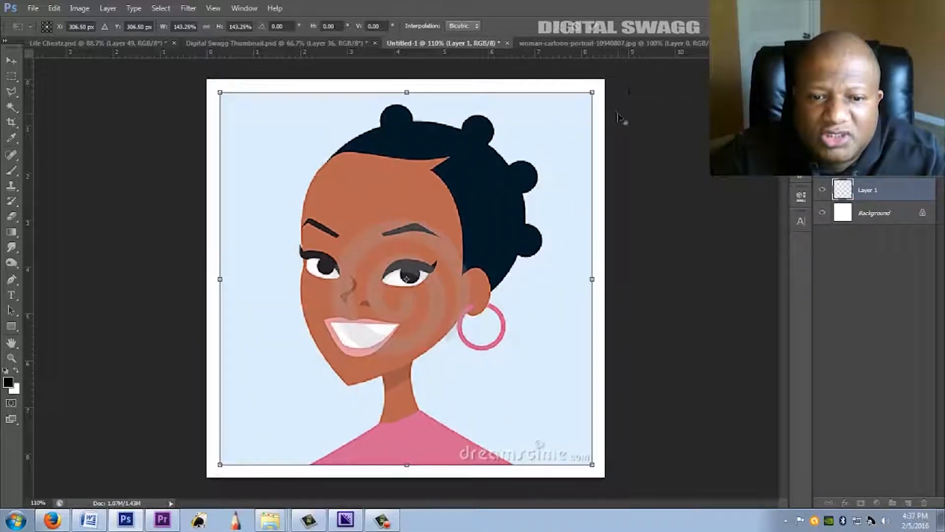
{"action": "left_click", "coordinate": [594, 29]}
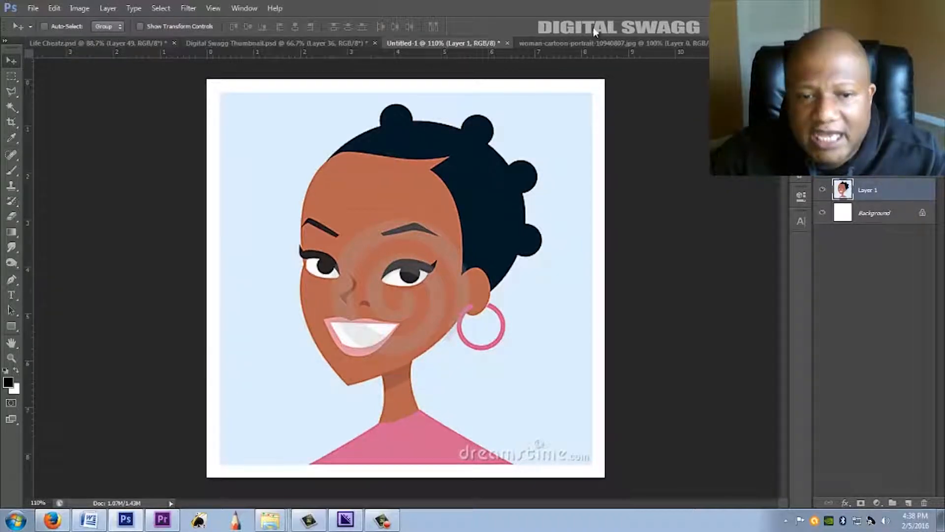
Add a new empty layer above the portrait and activate the Pen tool in Path mode.
{"action": "left_click", "coordinate": [909, 503]}
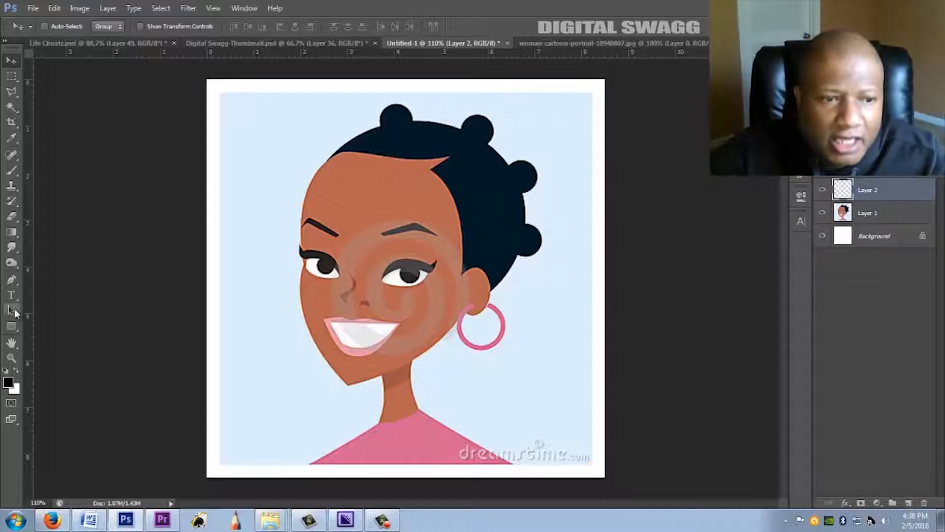
{"action": "left_click", "coordinate": [11, 279]}
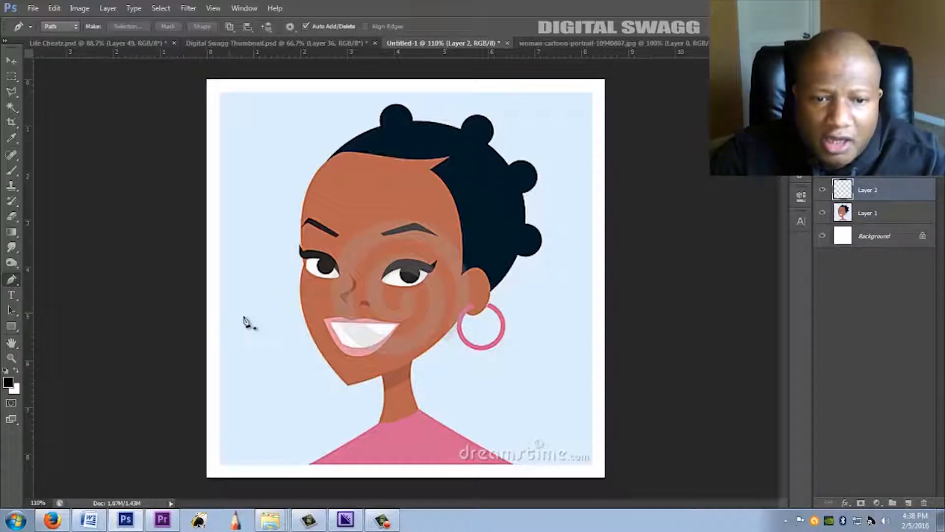
{"action": "scroll", "coordinate": [248, 325], "scroll_direction": "up", "scroll_amount": 3}
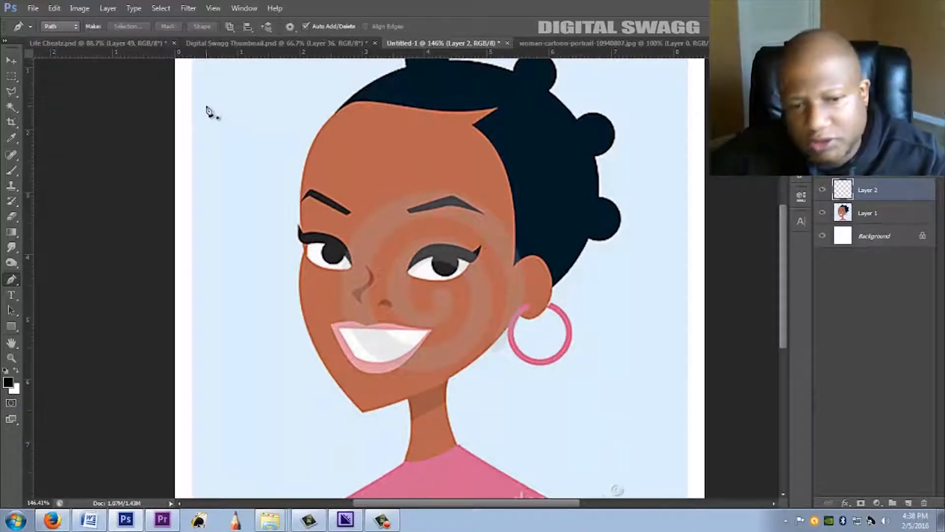
{"action": "scroll", "coordinate": [578, 236], "scroll_direction": "down", "scroll_amount": 3}
{"action": "scroll", "coordinate": [577, 236], "scroll_direction": "up", "scroll_amount": 2}
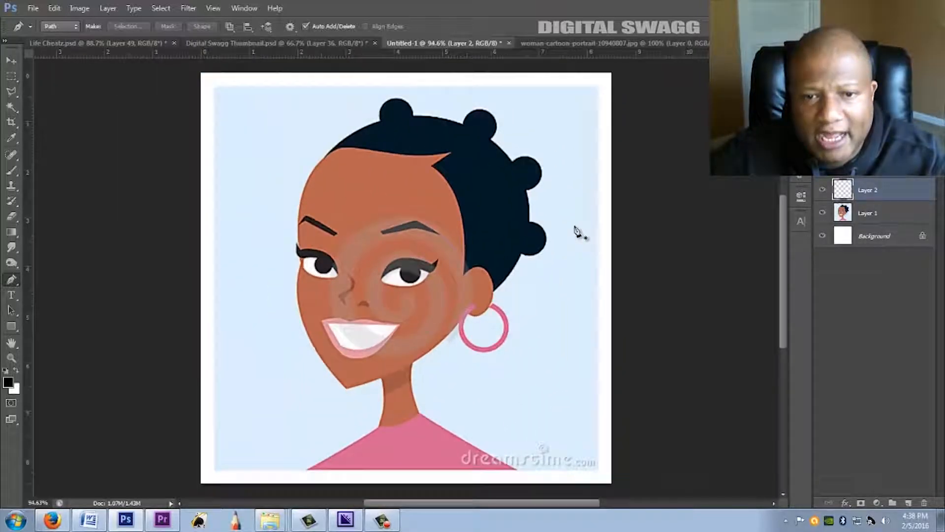
{"action": "scroll", "coordinate": [577, 235], "scroll_direction": "down", "scroll_amount": 2}
{"action": "scroll", "coordinate": [578, 234], "scroll_direction": "up", "scroll_amount": 1}
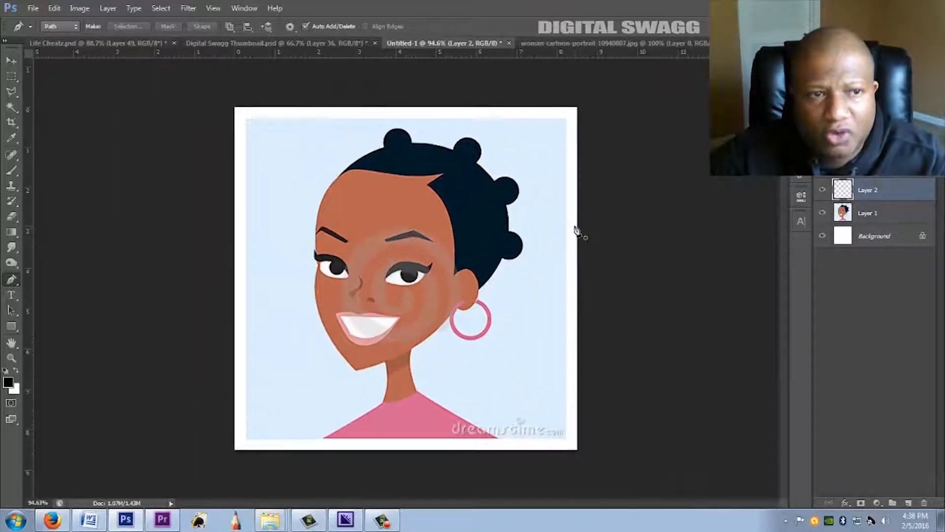
Review the Cursors, File Handling, Interface and General preferences, including the Zoom with Scroll Wheel option, and return to the Pen tool.
{"action": "left_click", "coordinate": [33, 8]}
{"action": "mouse_move", "coordinate": [54, 8]}
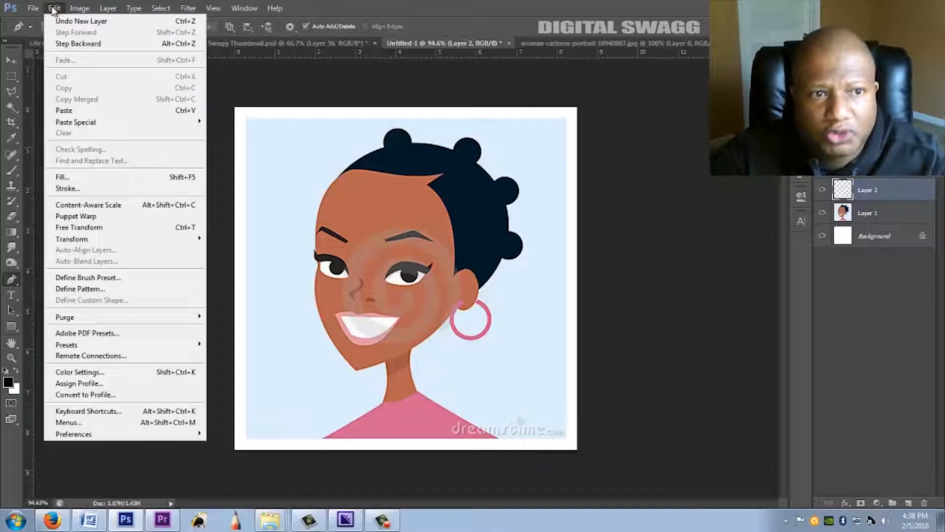
{"action": "mouse_move", "coordinate": [63, 433]}
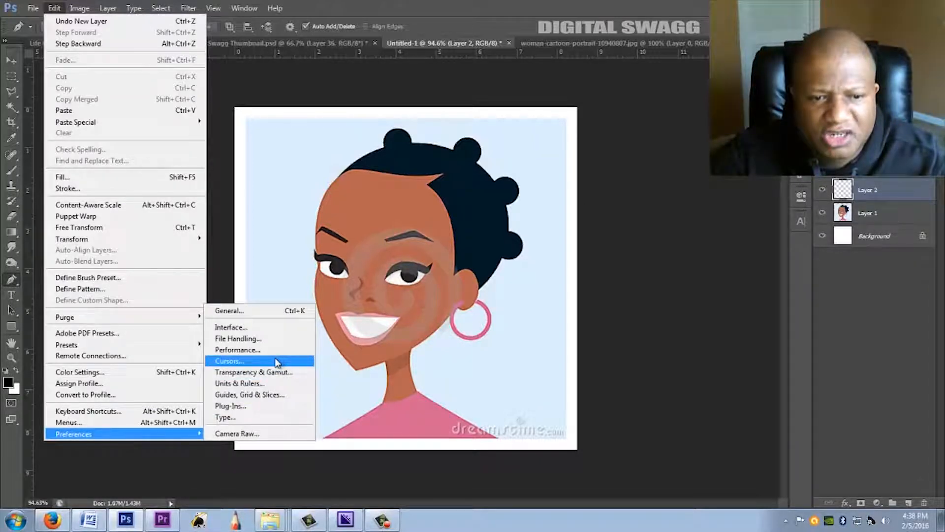
{"action": "left_click", "coordinate": [276, 362]}
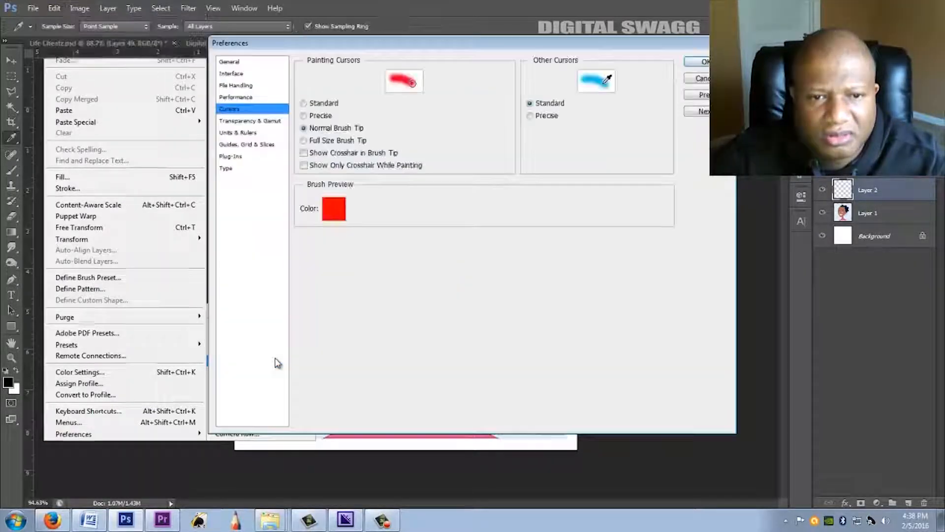
{"action": "left_click", "coordinate": [236, 86]}
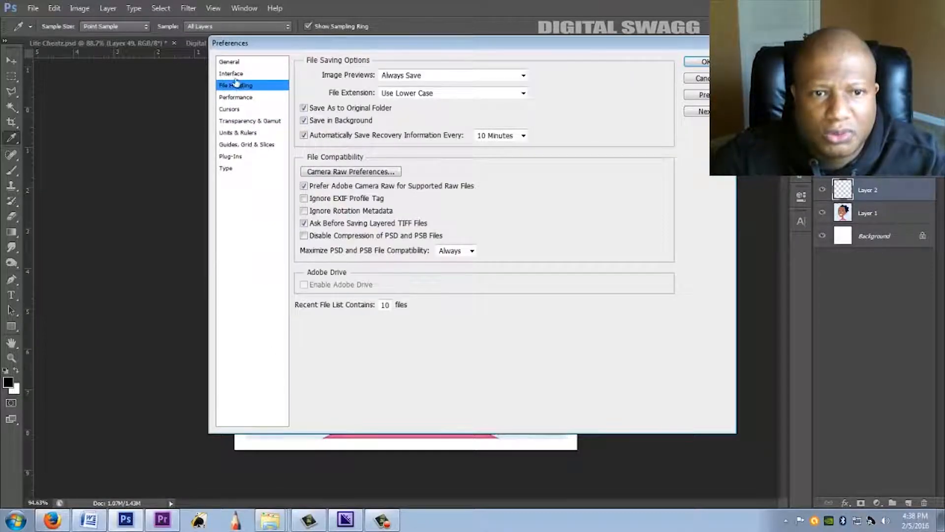
{"action": "left_click", "coordinate": [235, 74]}
{"action": "left_click", "coordinate": [235, 63]}
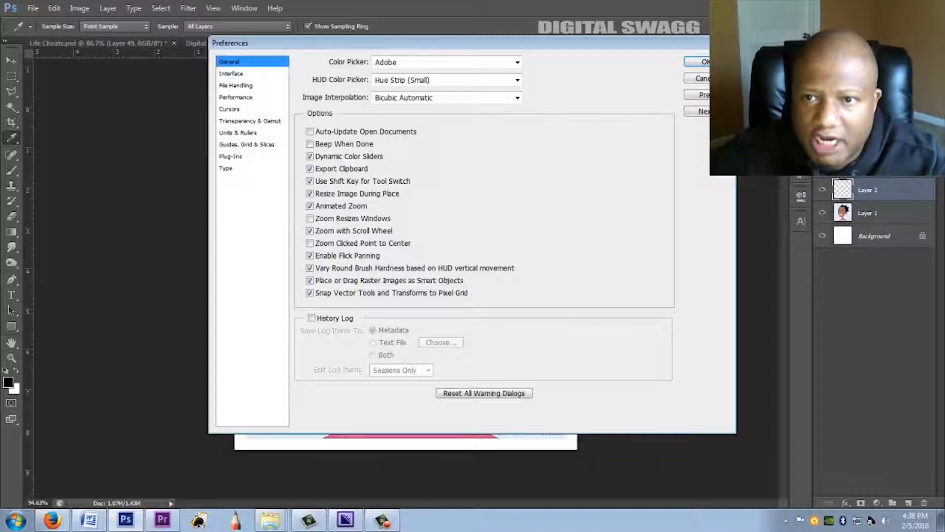
{"action": "left_click", "coordinate": [697, 62]}
{"action": "key", "text": "p"}
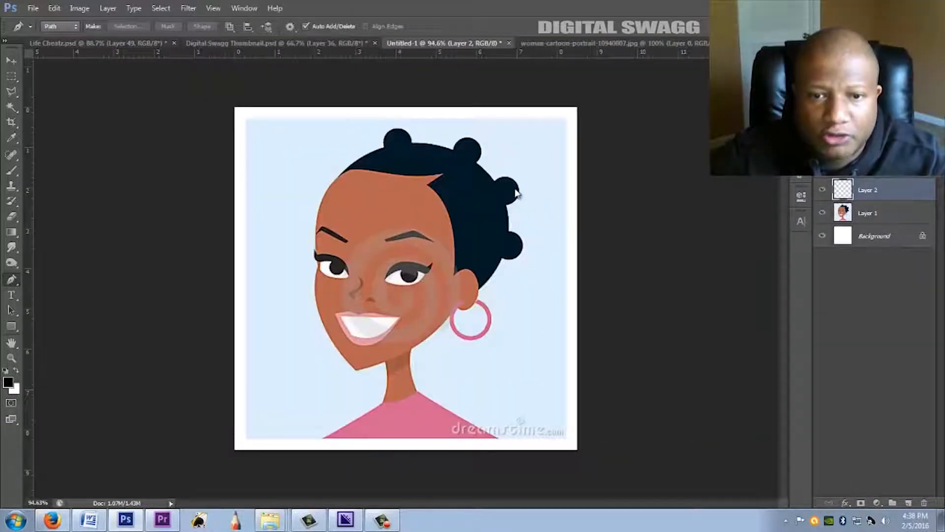
Trace a closed Pen path around the pink shirt, with straight shoulder and bottom edges and a curved neckline.
{"action": "scroll", "coordinate": [502, 194], "scroll_direction": "up", "scroll_amount": 2}
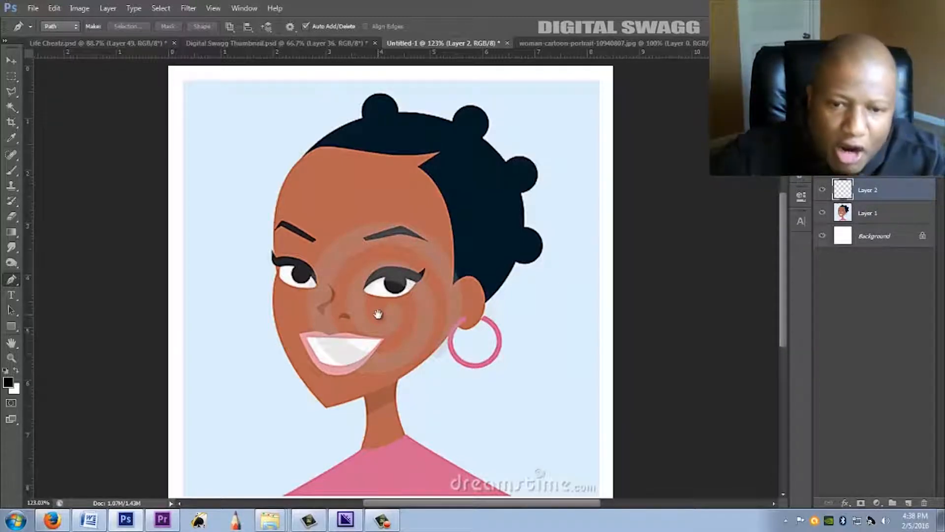
{"action": "left_click_drag", "start_coordinate": [378, 314], "coordinate": [417, 213]}
{"action": "left_click_drag", "start_coordinate": [411, 279], "coordinate": [416, 244]}
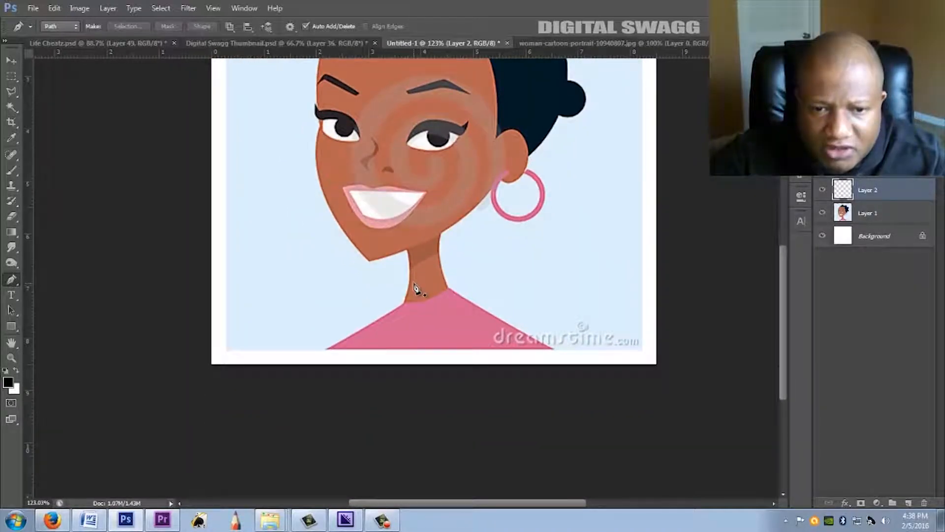
{"action": "scroll", "coordinate": [413, 286], "scroll_direction": "up", "scroll_amount": 8}
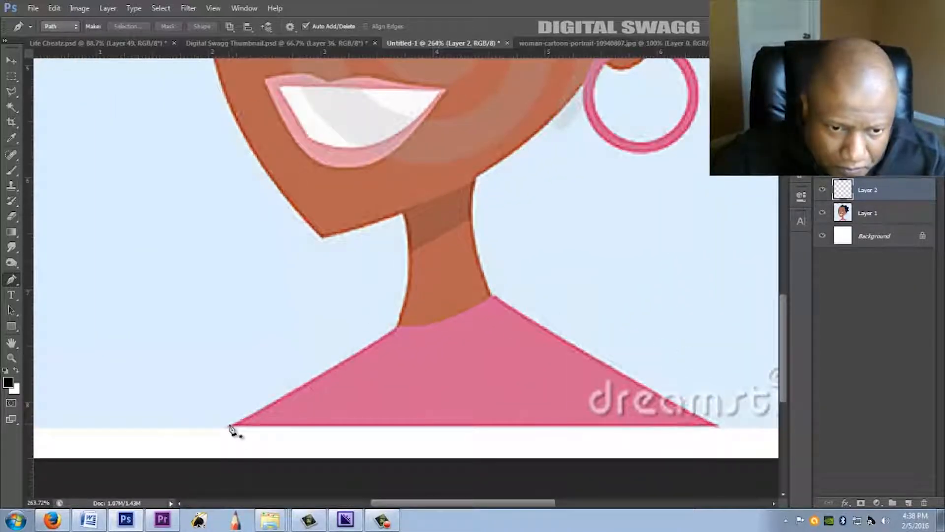
{"action": "left_click", "coordinate": [224, 429]}
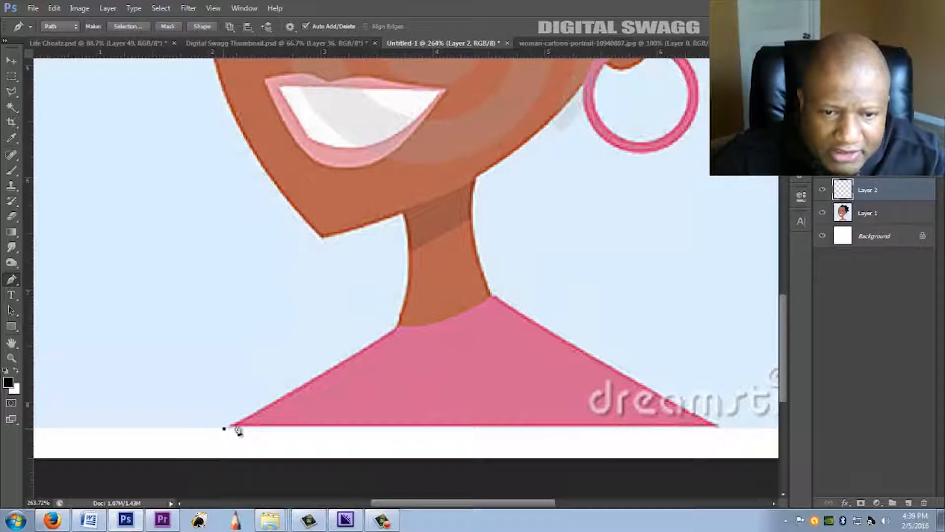
{"action": "left_click", "coordinate": [398, 329]}
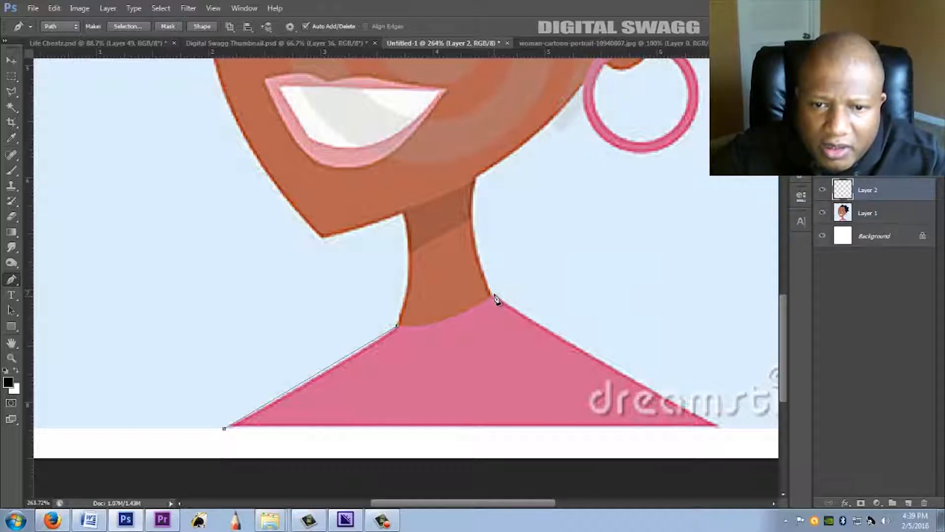
{"action": "left_click_drag", "start_coordinate": [517, 289], "coordinate": [551, 251]}
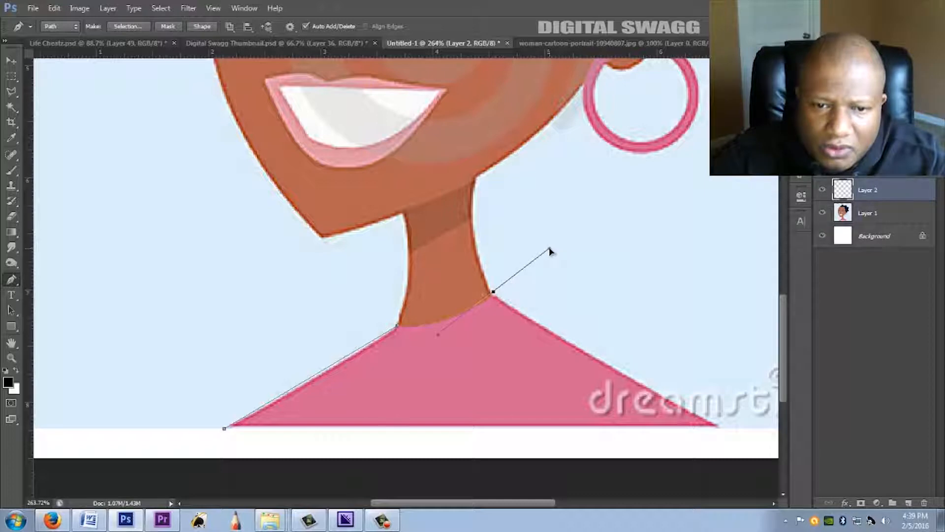
{"action": "left_click_drag", "start_coordinate": [547, 250], "coordinate": [494, 301]}
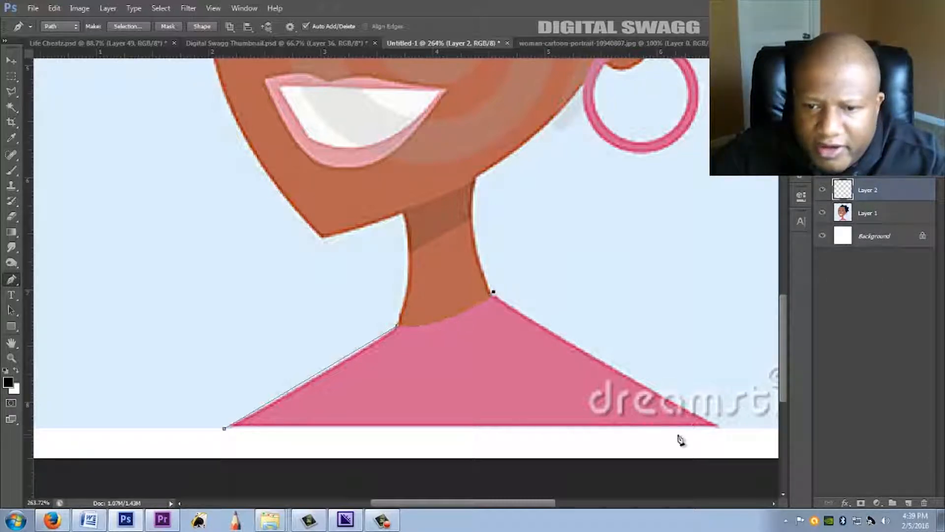
{"action": "left_click", "coordinate": [718, 426]}
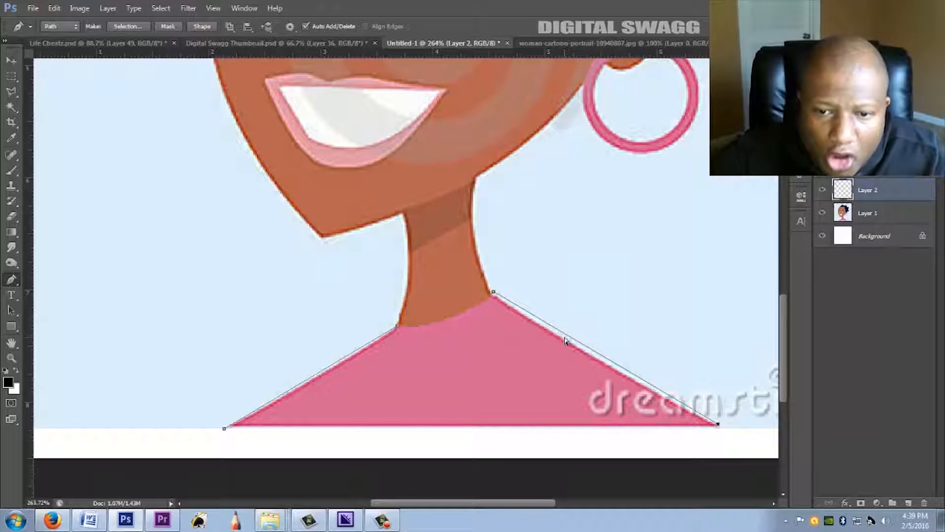
{"action": "left_click_drag", "start_coordinate": [568, 338], "coordinate": [565, 342]}
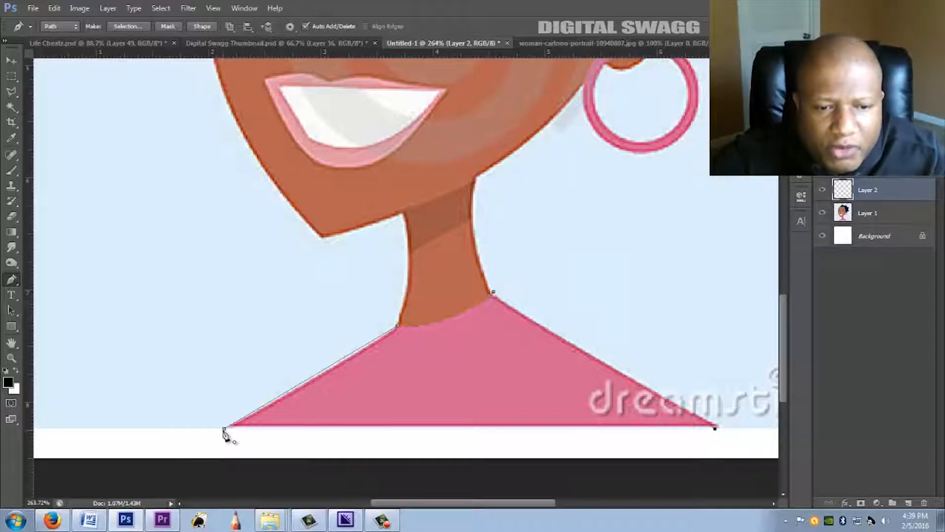
{"action": "left_click", "coordinate": [224, 429]}
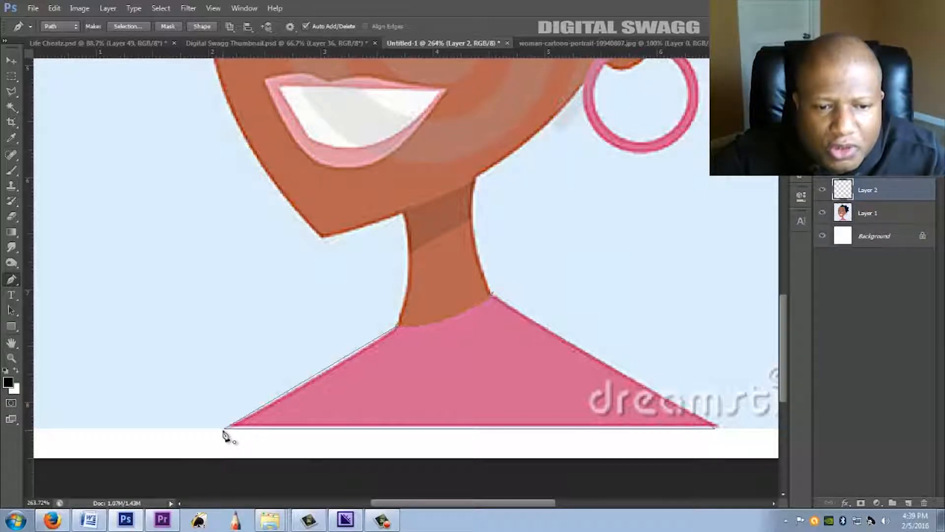
Convert the shirt path into a new anti-aliased selection with a feather radius of 0 pixels.
{"action": "right_click", "coordinate": [422, 377]}
{"action": "left_click", "coordinate": [468, 189]}
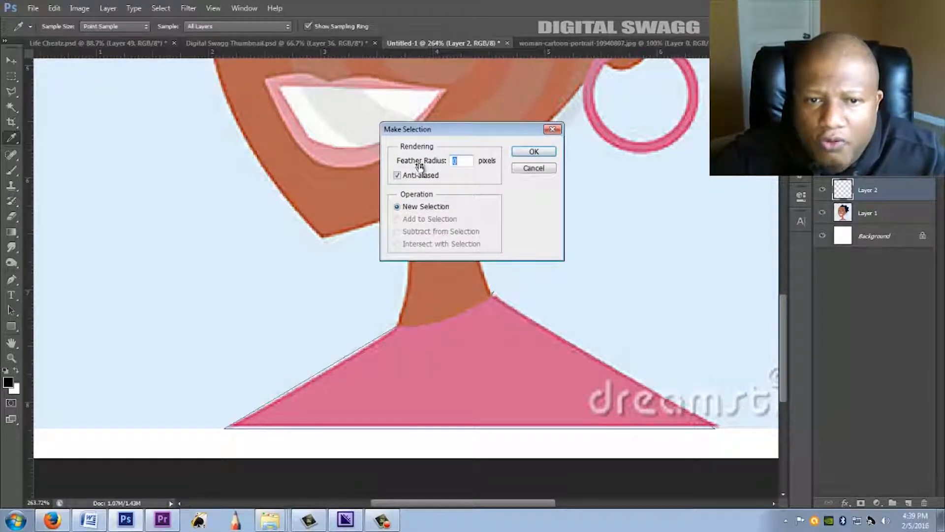
{"action": "left_click", "coordinate": [541, 152]}
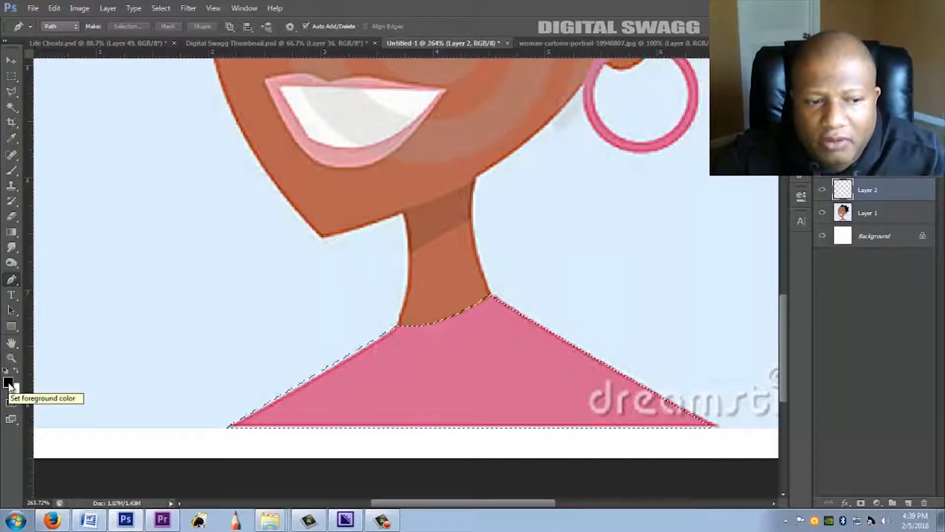
Sample the shirt's pink (#d56691) as the foreground color, fill the selection on Layer 2 with it, and deselect.
{"action": "left_click", "coordinate": [8, 383]}
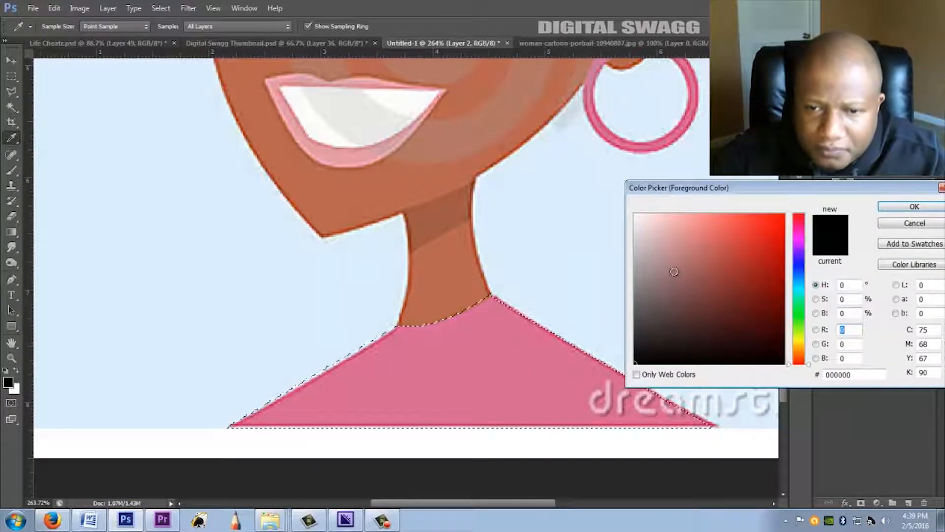
{"action": "left_click", "coordinate": [474, 370]}
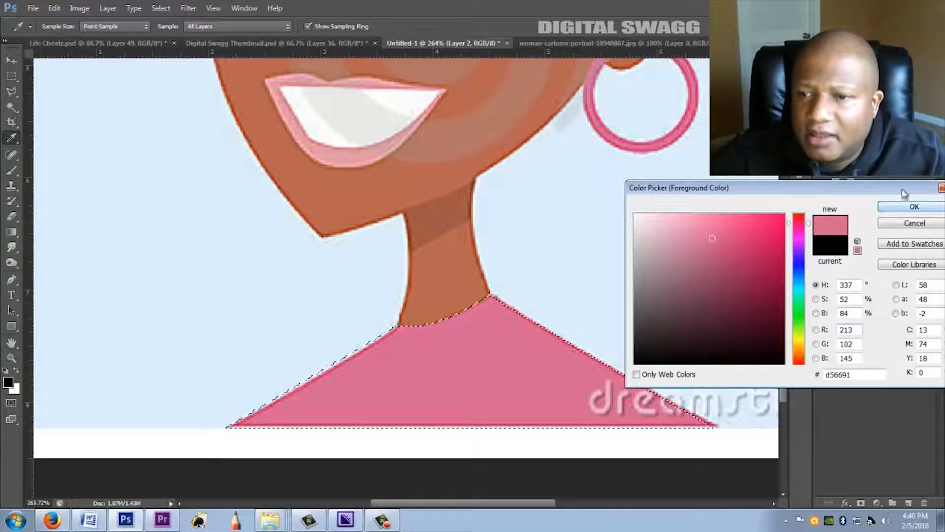
{"action": "left_click", "coordinate": [915, 206]}
{"action": "key", "text": "p"}
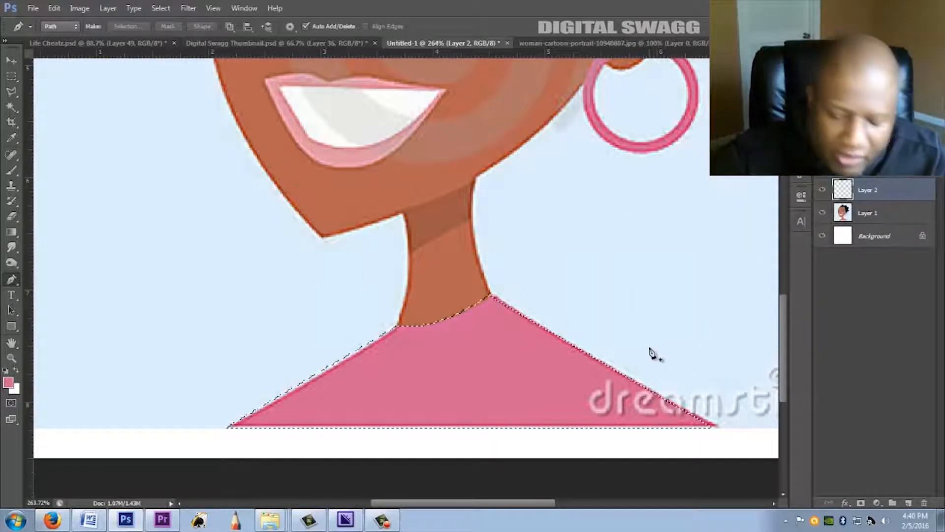
{"action": "key", "text": "alt+Delete"}
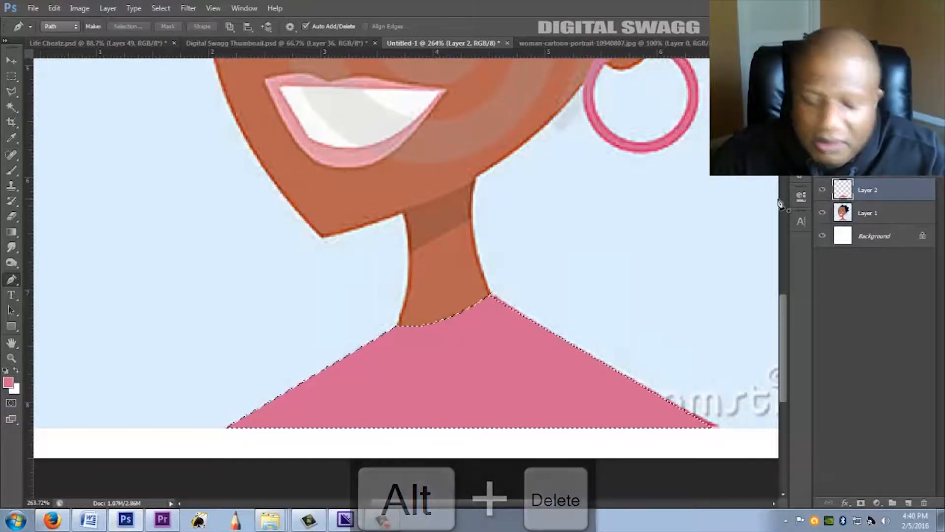
{"action": "key", "text": "ctrl+d"}
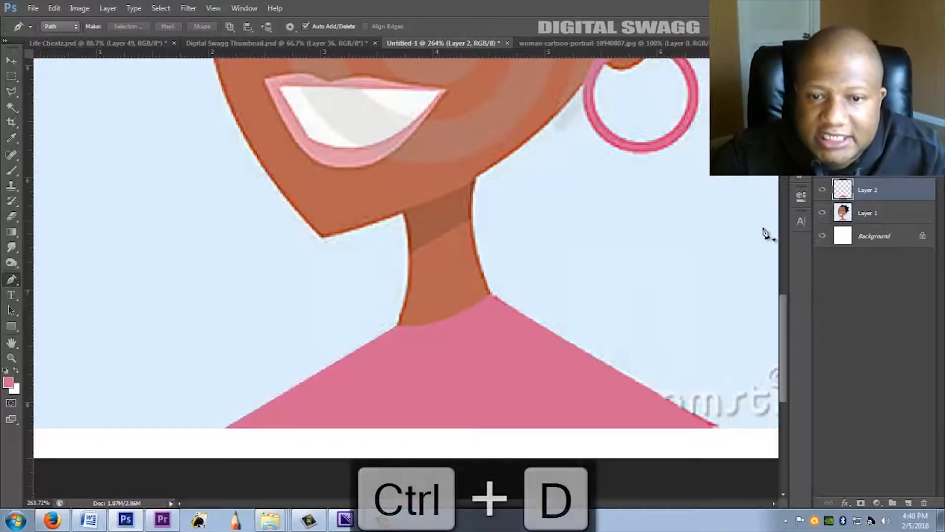
Hide the reference portrait on Layer 1 and toggle Layer 2's visibility to inspect the traced shirt shape.
{"action": "left_click", "coordinate": [823, 190]}
{"action": "left_click", "coordinate": [823, 191]}
{"action": "left_click", "coordinate": [823, 191]}
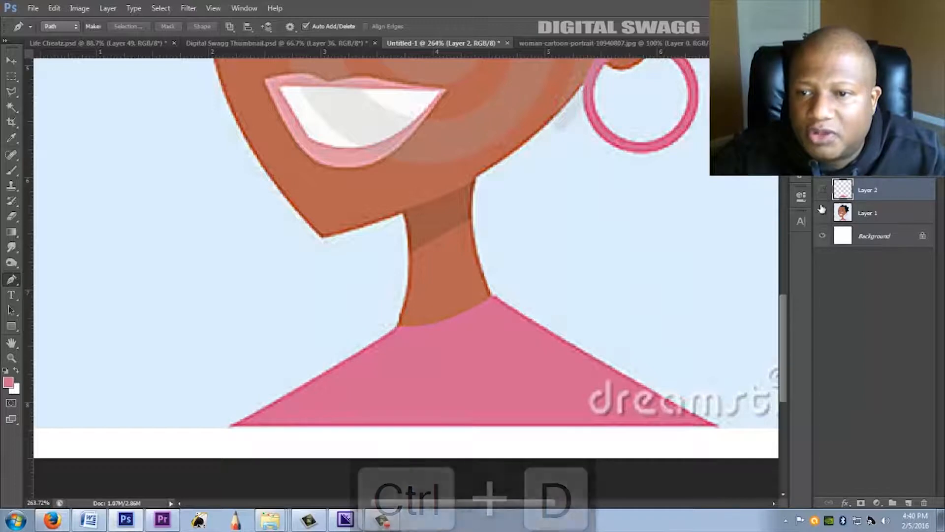
{"action": "left_click", "coordinate": [822, 212]}
{"action": "left_click", "coordinate": [821, 190]}
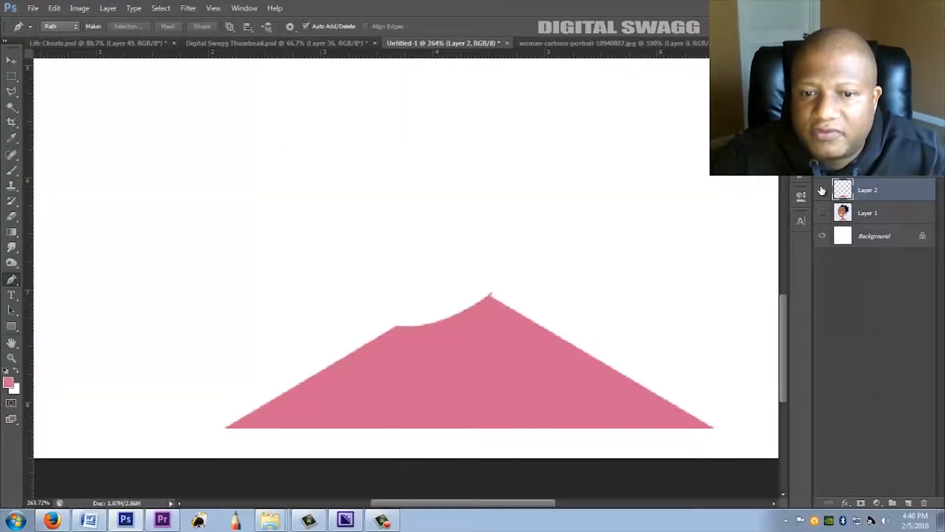
{"action": "left_click", "coordinate": [822, 190]}
{"action": "left_click", "coordinate": [822, 191]}
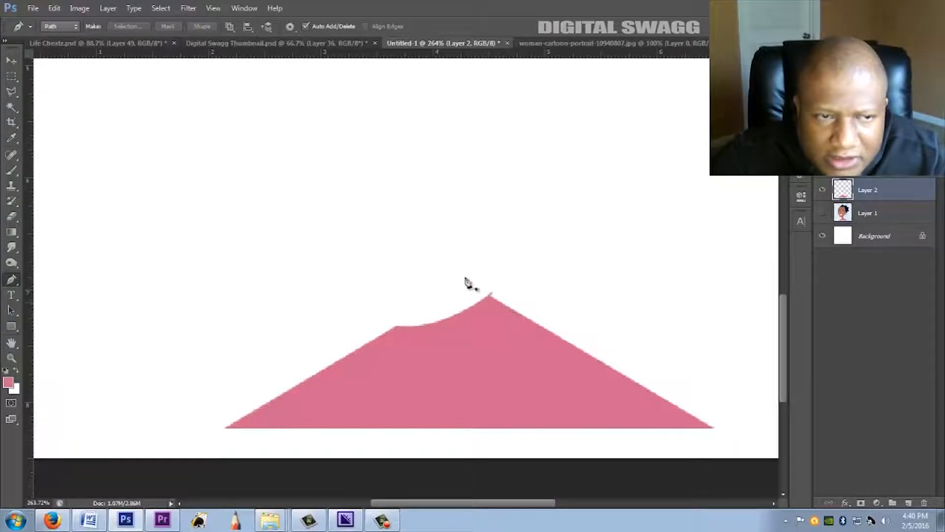
Select the stray spike at the shirt's neckline peak with the Polygonal Lasso, delete it from Layer 2, and deselect.
{"action": "left_click", "coordinate": [12, 91]}
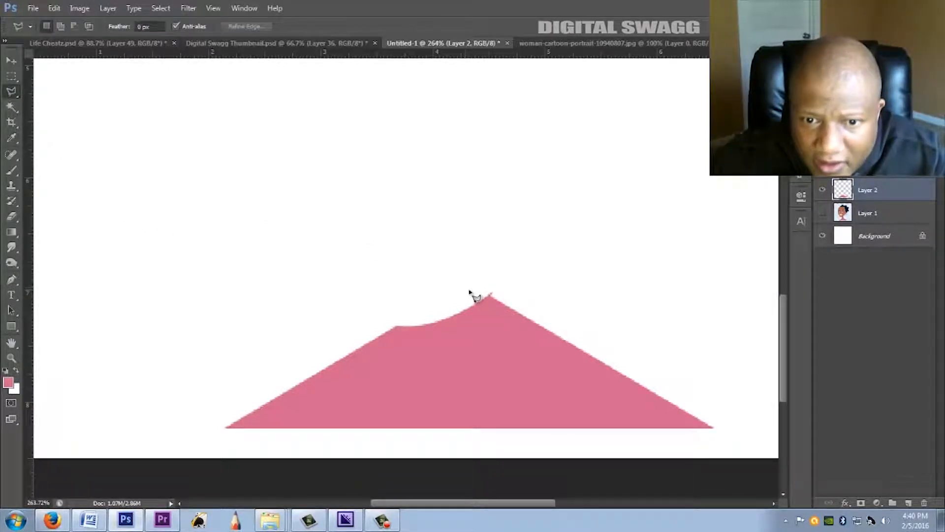
{"action": "left_click", "coordinate": [505, 303]}
{"action": "left_click", "coordinate": [471, 290]}
{"action": "left_click", "coordinate": [563, 280]}
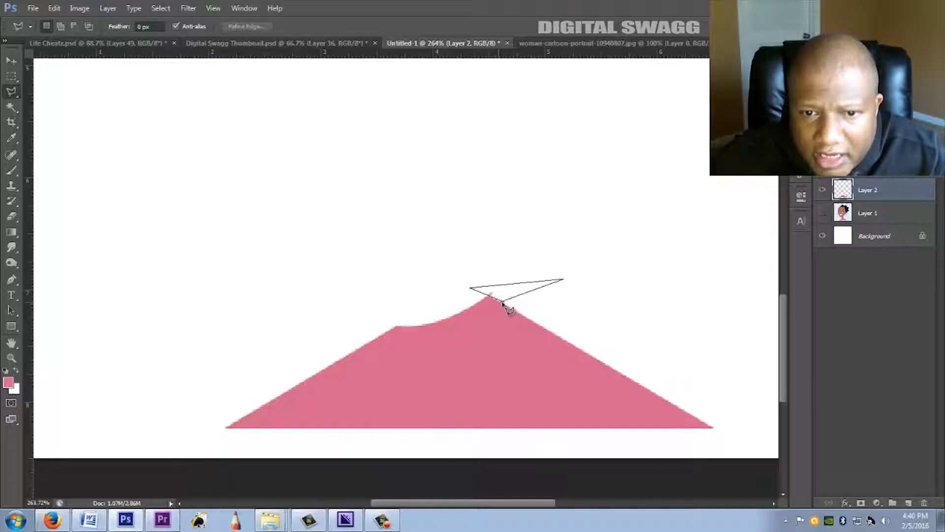
{"action": "left_click", "coordinate": [503, 302]}
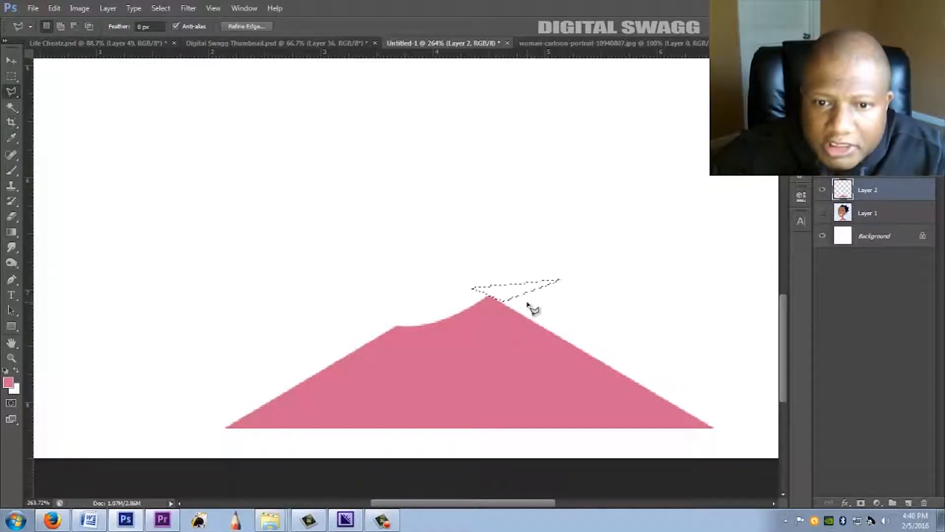
{"action": "key", "text": "ctrl+d"}
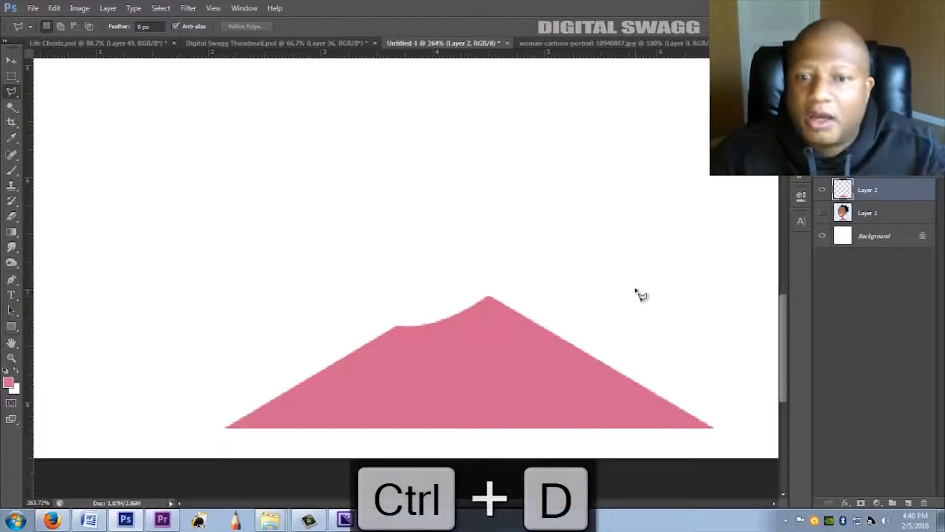
Show the reference portrait again and add a new empty layer above the shirt layer, with the Pen tool active.
{"action": "left_click", "coordinate": [825, 214]}
{"action": "scroll", "coordinate": [441, 183], "scroll_direction": "down", "scroll_amount": 5}
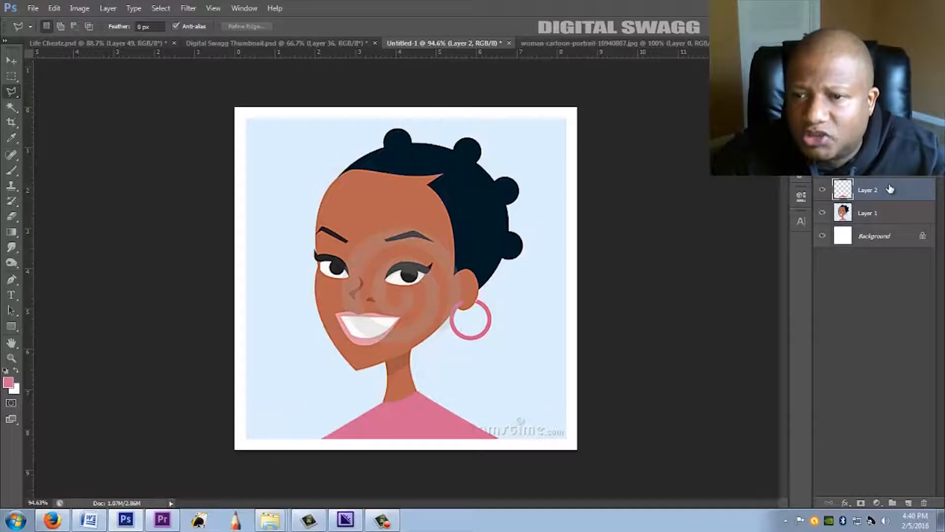
{"action": "left_click", "coordinate": [909, 503]}
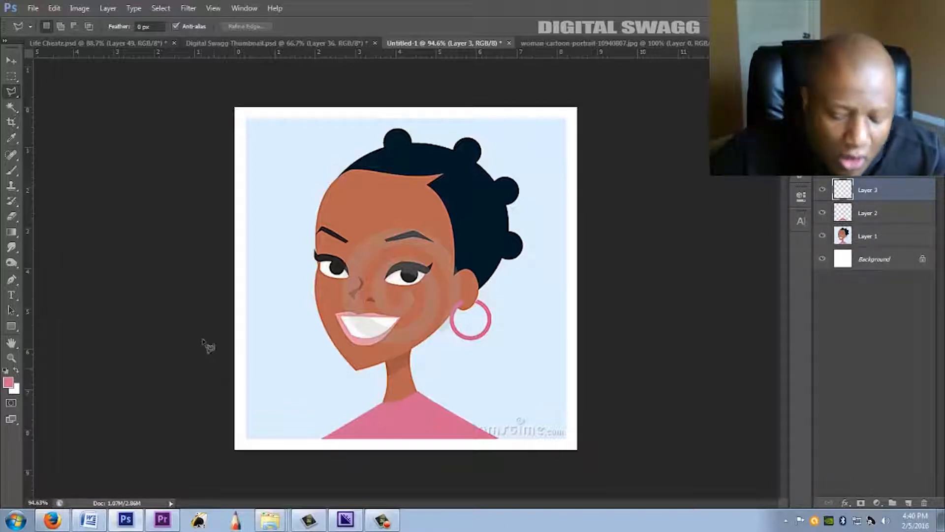
{"action": "key", "text": "p"}
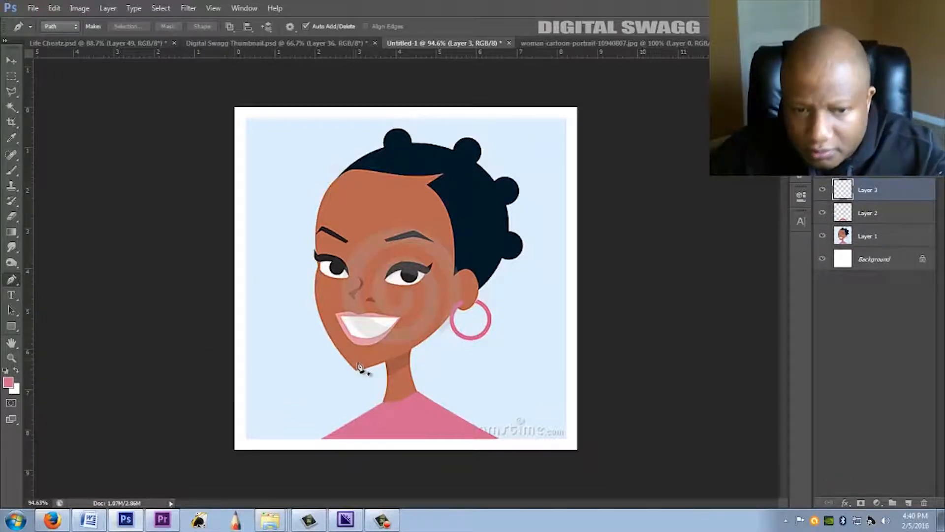
{"action": "scroll", "coordinate": [377, 367], "scroll_direction": "up", "scroll_amount": 5}
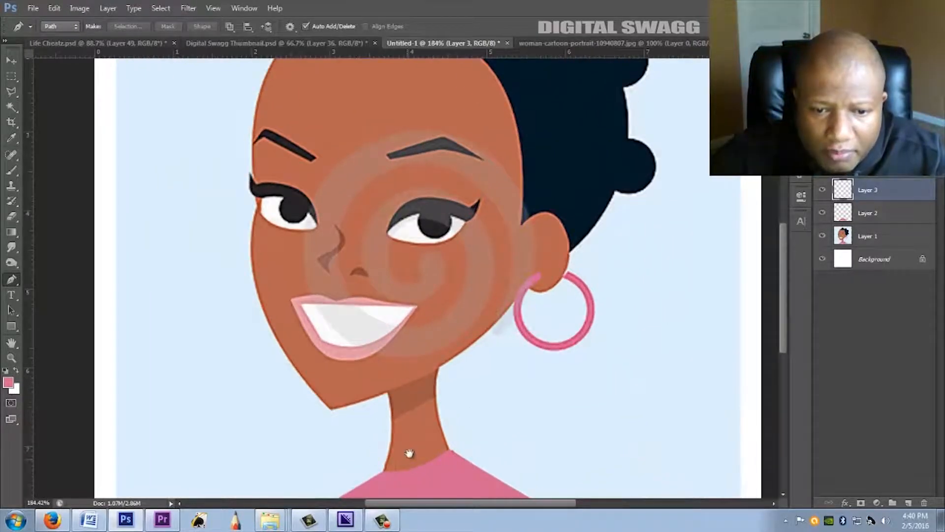
{"action": "scroll", "coordinate": [406, 443], "scroll_direction": "down", "scroll_amount": 3}
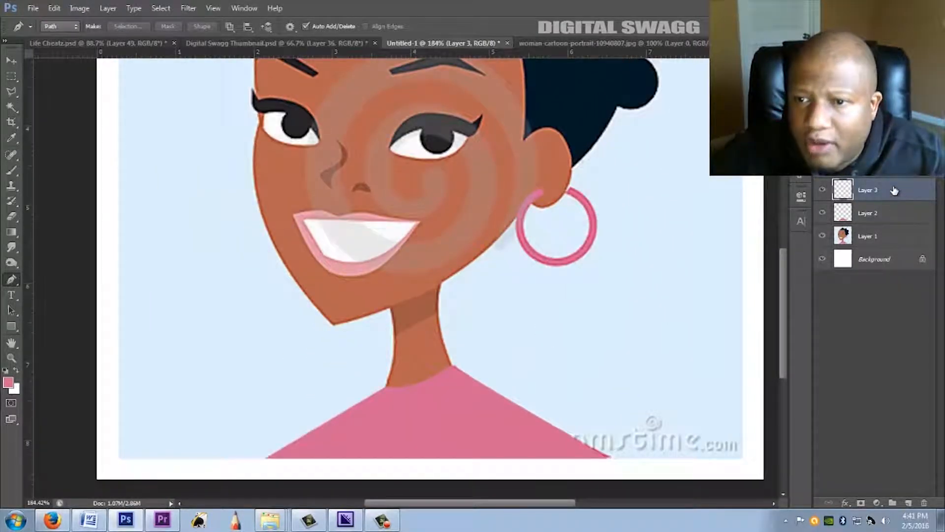
Move Layer 3 beneath the shirt layer and trace the left side of the neck from the shirt to the jaw, then straight to the chin tip.
{"action": "left_click_drag", "start_coordinate": [896, 199], "coordinate": [895, 222]}
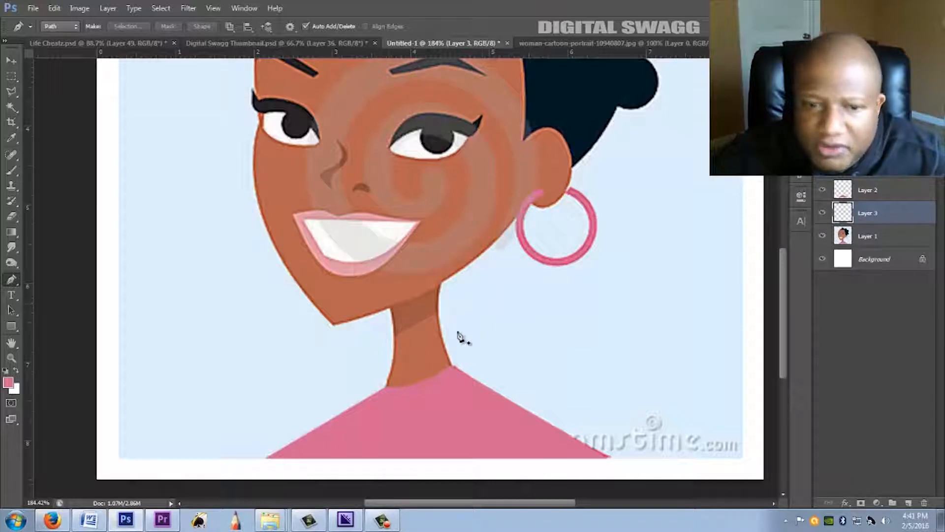
{"action": "left_click", "coordinate": [383, 392]}
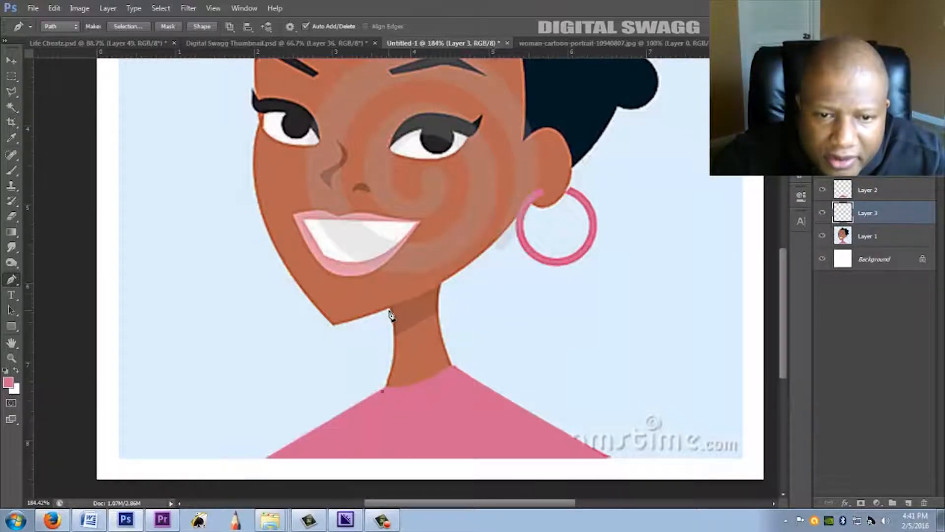
{"action": "left_click_drag", "start_coordinate": [390, 310], "coordinate": [377, 265]}
{"action": "left_click", "coordinate": [389, 310], "text": "alt"}
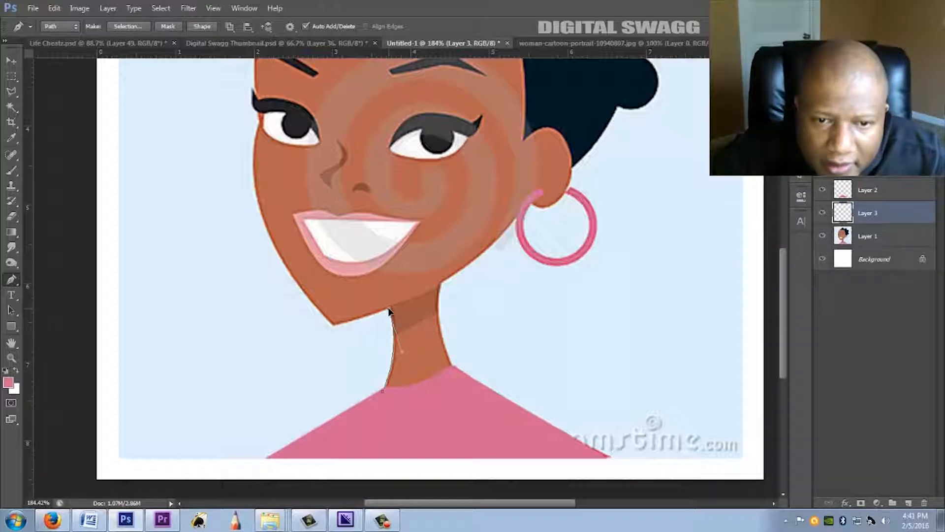
{"action": "left_click", "coordinate": [332, 326]}
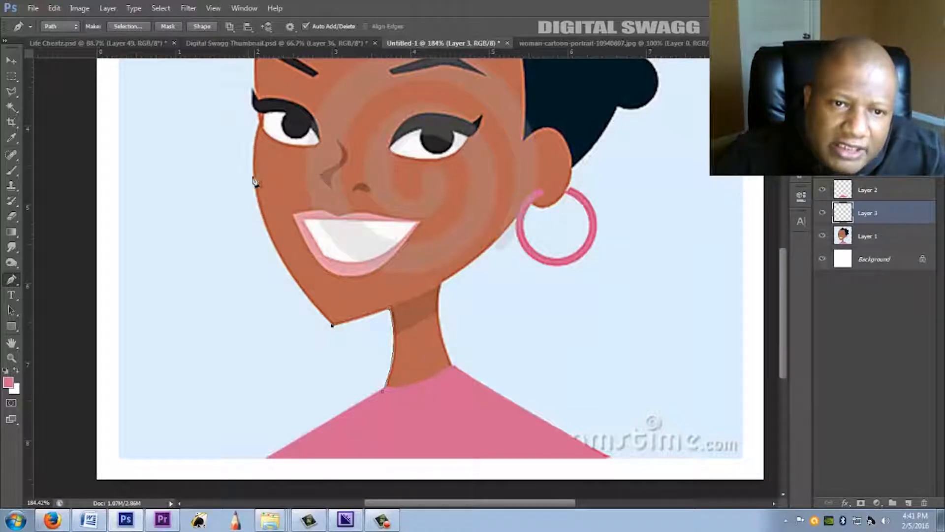
Curve the path from the chin tip up the left cheek to the eye's outer corner and remove the anchor's outgoing handle.
{"action": "left_click_drag", "start_coordinate": [430, 232], "coordinate": [469, 323]}
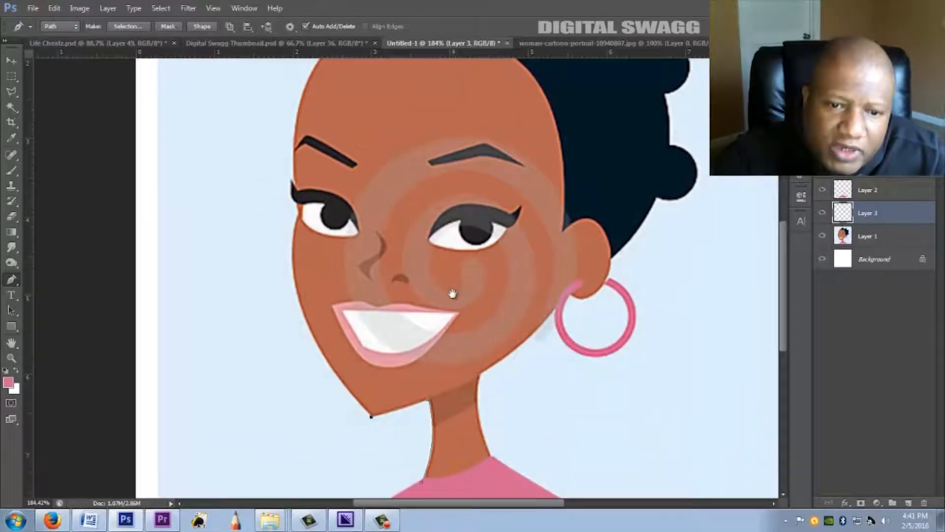
{"action": "scroll", "coordinate": [390, 245], "scroll_direction": "down", "scroll_amount": 5}
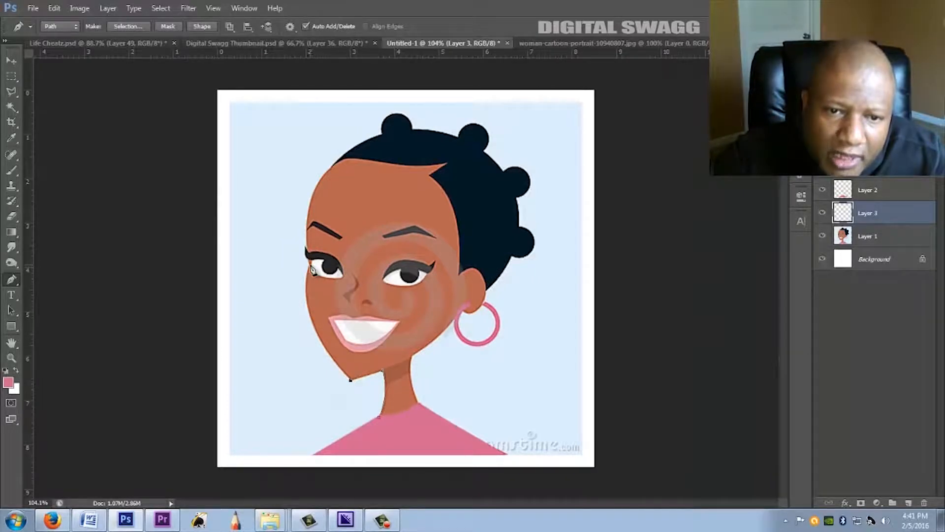
{"action": "left_click_drag", "start_coordinate": [333, 251], "coordinate": [317, 191]}
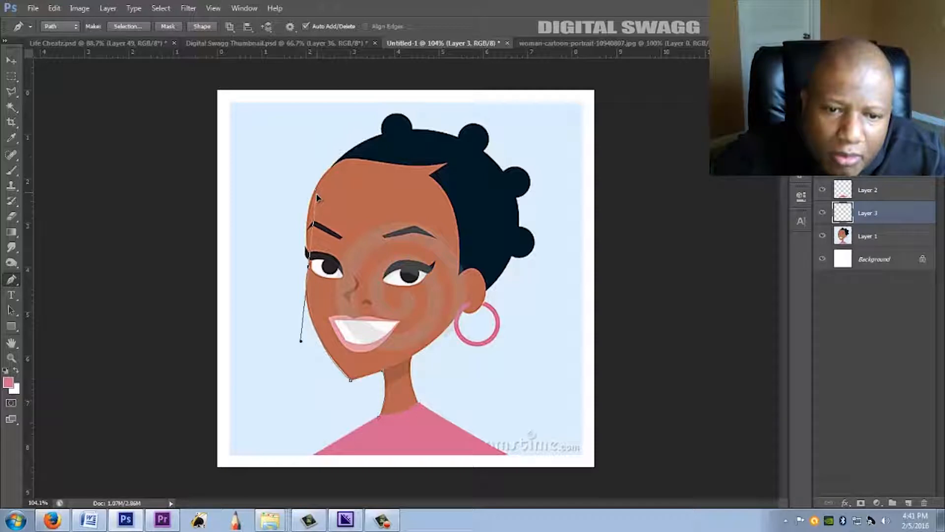
{"action": "left_click_drag", "start_coordinate": [318, 198], "coordinate": [323, 208]}
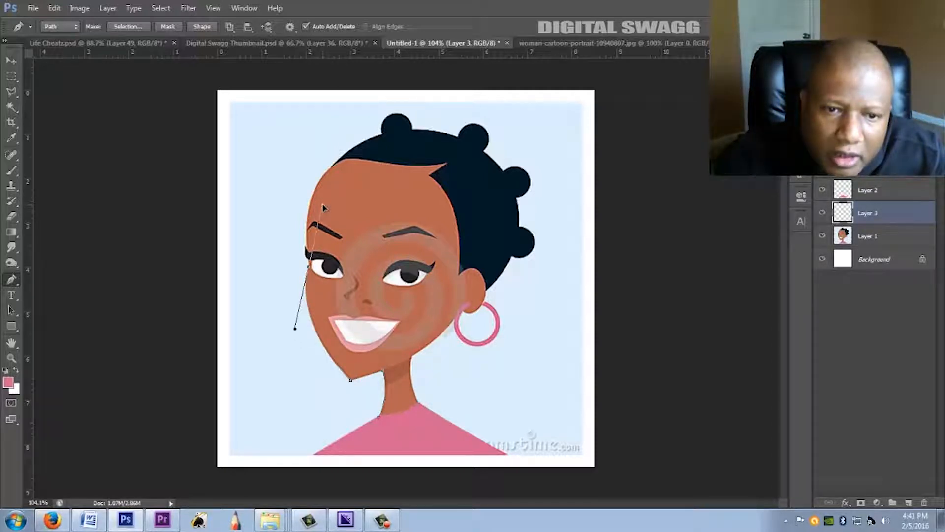
{"action": "left_click", "coordinate": [309, 267], "text": "alt"}
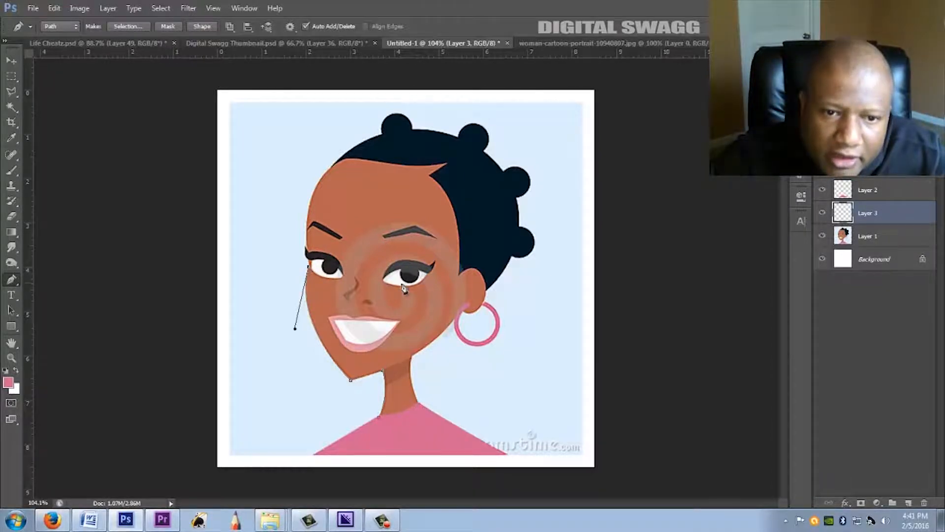
Continue the path past the left eye's lashes and curve it up along the left edge of the forehead.
{"action": "scroll", "coordinate": [400, 282], "scroll_direction": "up", "scroll_amount": 5}
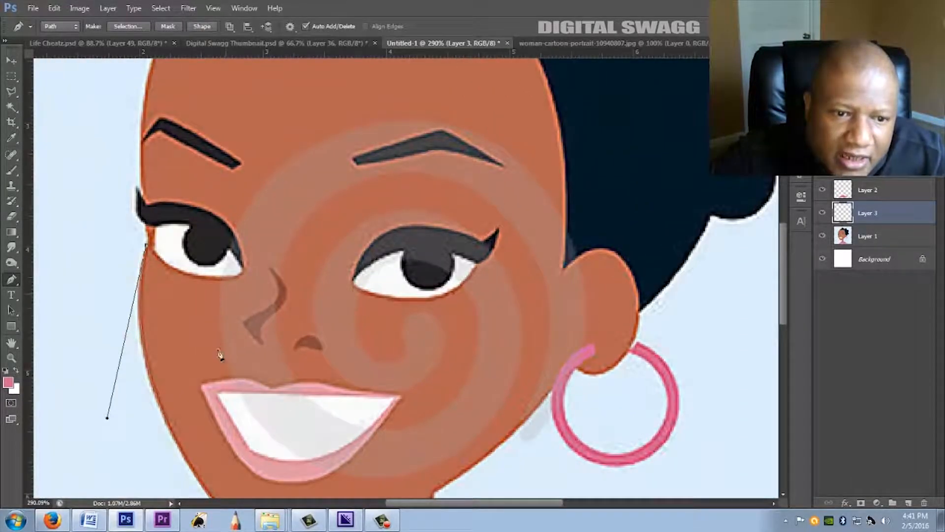
{"action": "left_click_drag", "start_coordinate": [232, 352], "coordinate": [285, 373]}
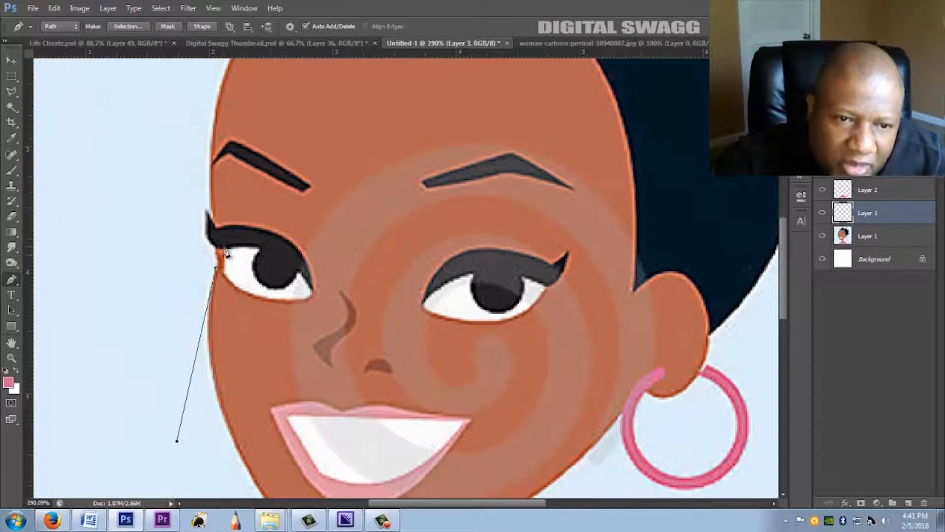
{"action": "left_click_drag", "start_coordinate": [216, 250], "coordinate": [211, 235]}
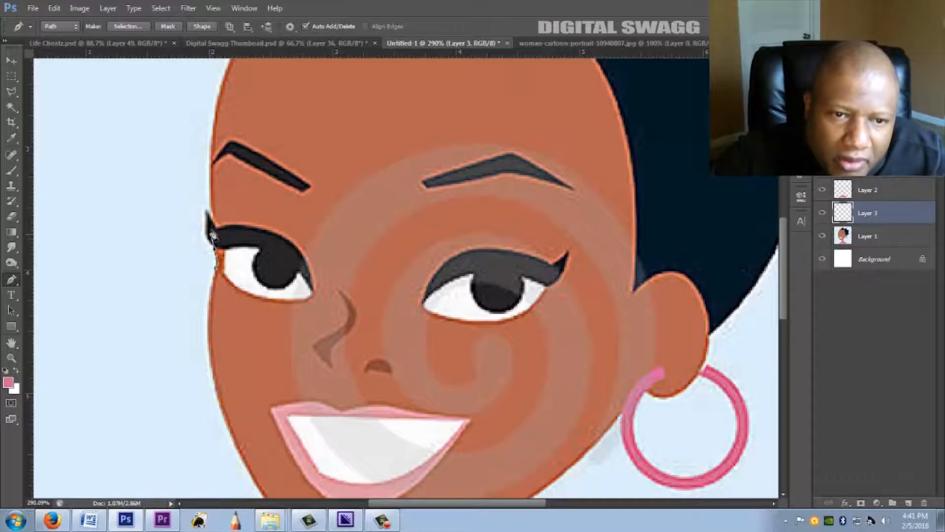
{"action": "scroll", "coordinate": [254, 163], "scroll_direction": "up", "scroll_amount": 5}
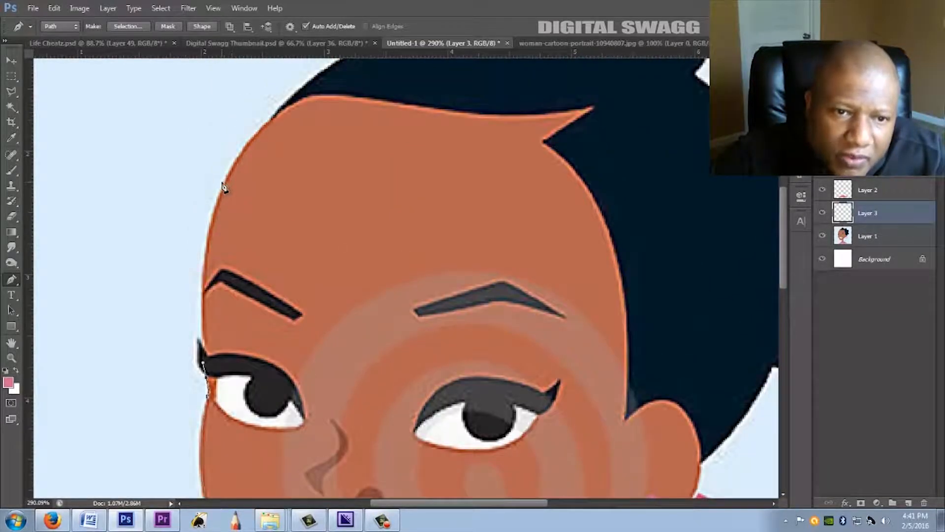
{"action": "left_click_drag", "start_coordinate": [221, 186], "coordinate": [248, 144]}
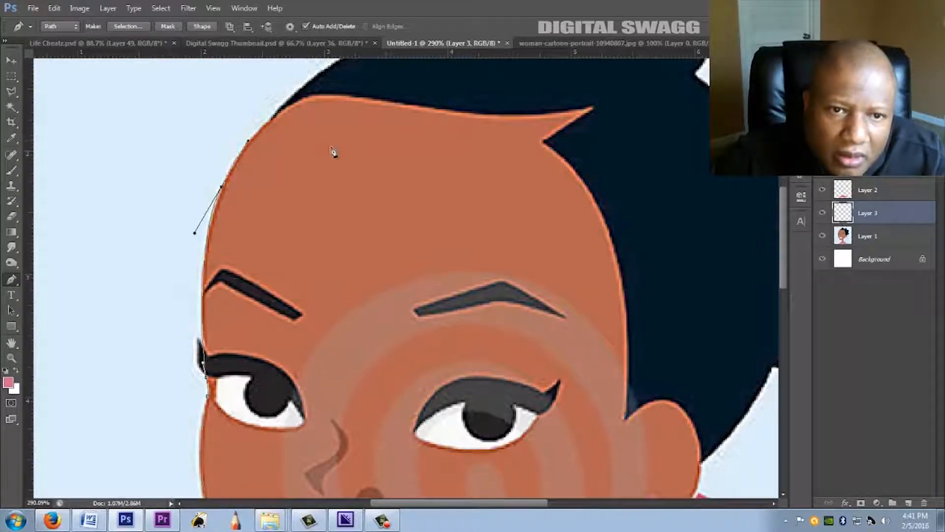
Extend the path over the forehead through the inside of the dark hair and down to where the hair meets the ear's outer edge.
{"action": "left_click_drag", "start_coordinate": [387, 159], "coordinate": [344, 244]}
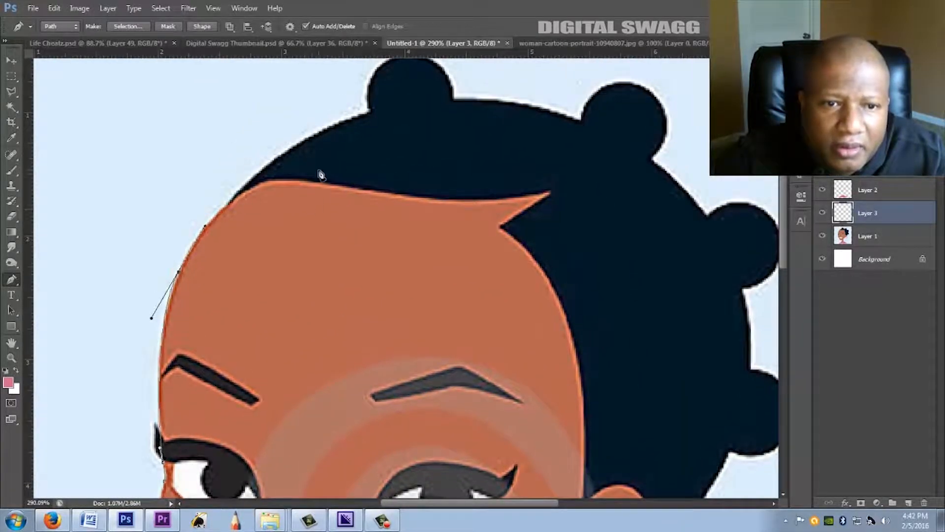
{"action": "left_click_drag", "start_coordinate": [338, 141], "coordinate": [420, 126]}
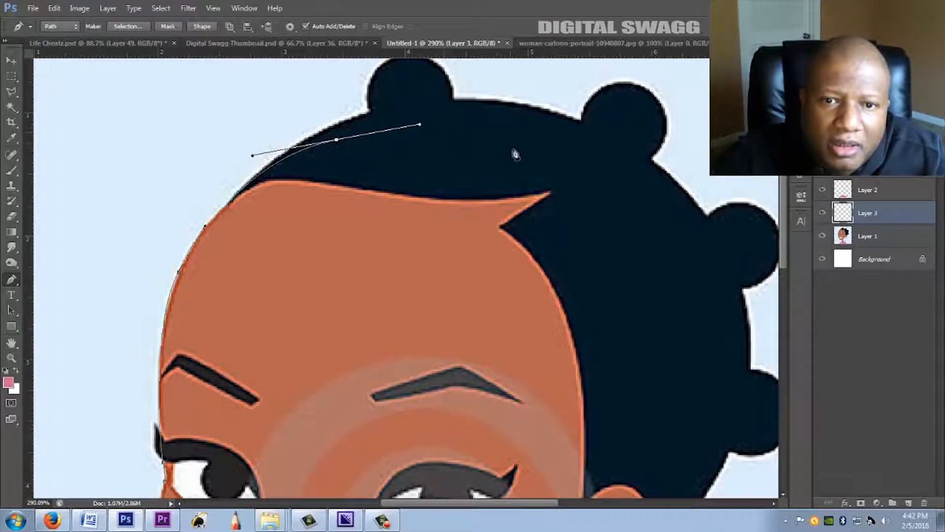
{"action": "left_click", "coordinate": [556, 158]}
{"action": "left_click", "coordinate": [602, 184]}
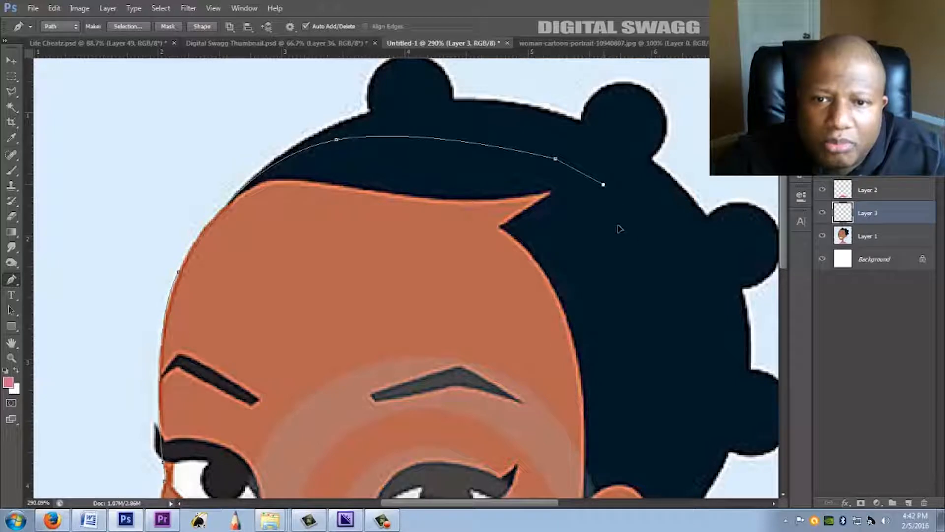
{"action": "left_click", "coordinate": [631, 238]}
{"action": "left_click_drag", "start_coordinate": [645, 298], "coordinate": [645, 307]}
{"action": "left_click_drag", "start_coordinate": [639, 362], "coordinate": [605, 237]}
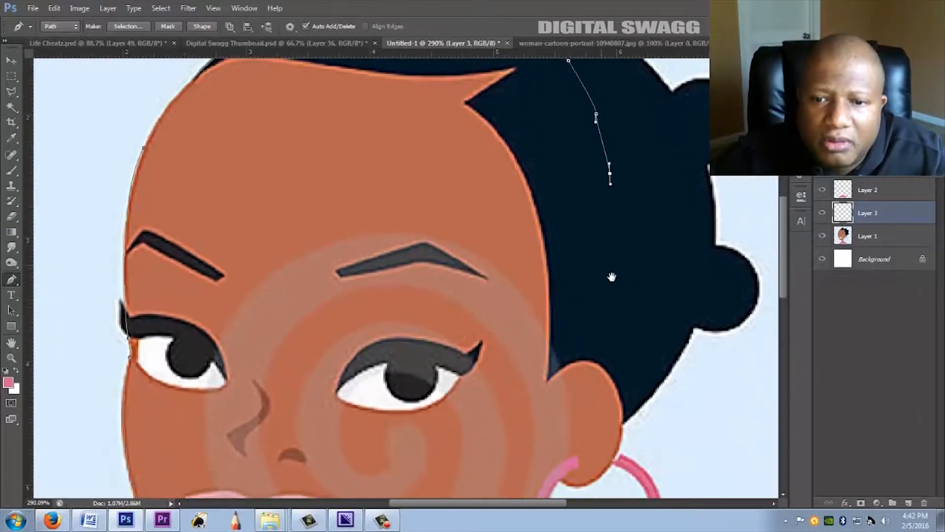
{"action": "left_click", "coordinate": [637, 369]}
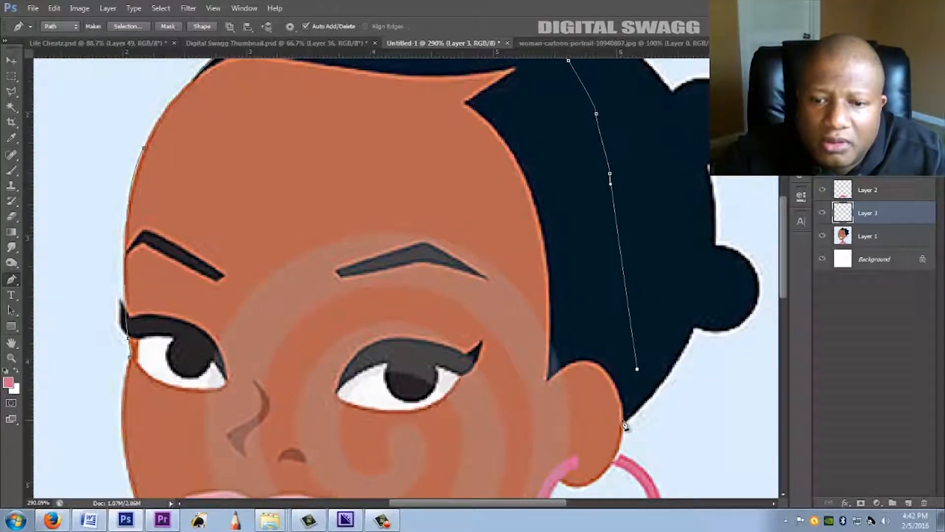
{"action": "left_click", "coordinate": [625, 422]}
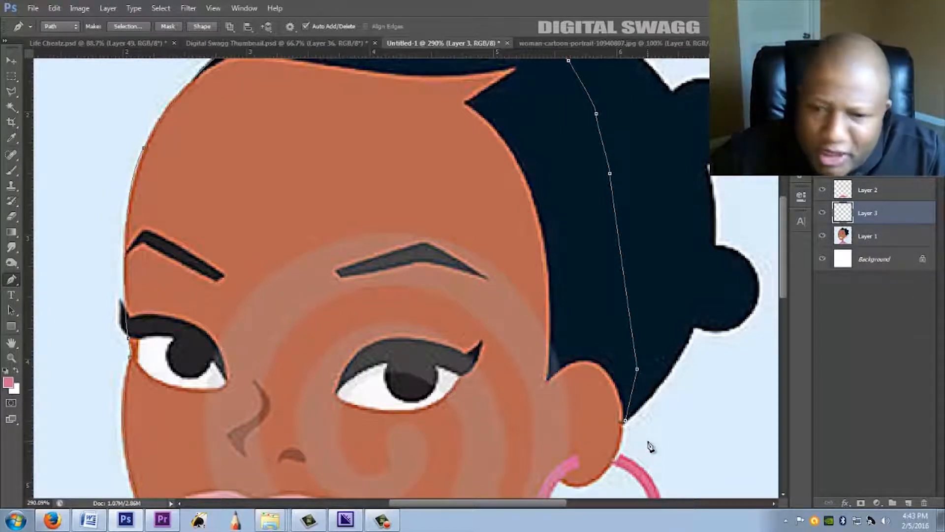
Trace the ear's outer edge and curve around the lobe to the earring, undoing misplaced anchor points along the way.
{"action": "key", "text": "ctrl+alt+z"}
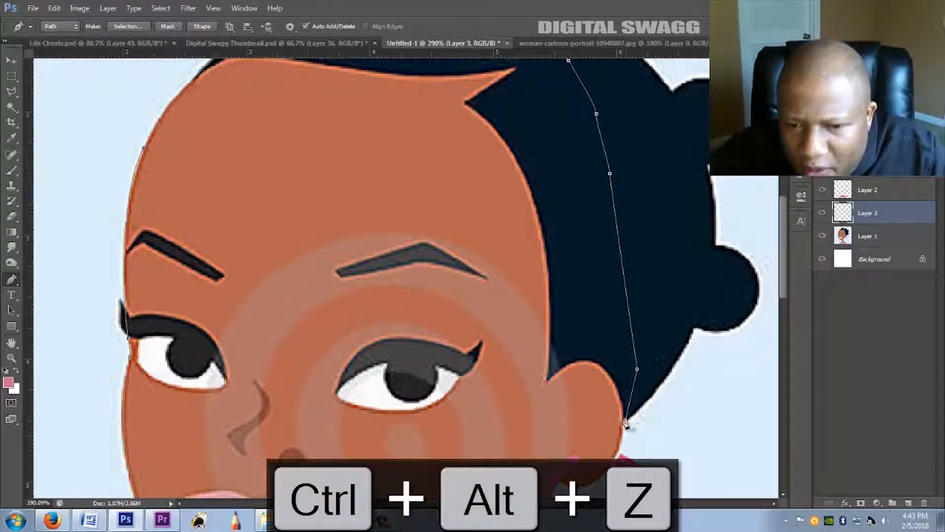
{"action": "left_click_drag", "start_coordinate": [521, 384], "coordinate": [537, 292]}
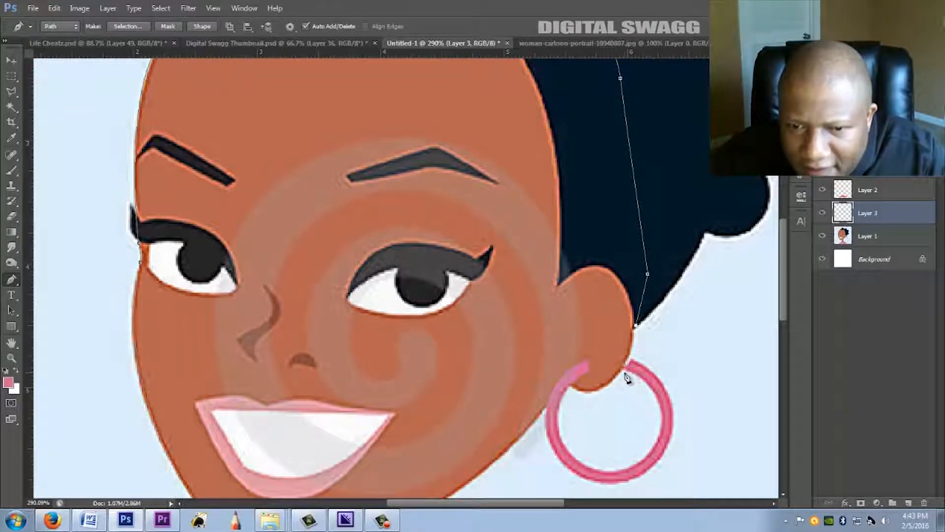
{"action": "left_click_drag", "start_coordinate": [618, 373], "coordinate": [594, 389]}
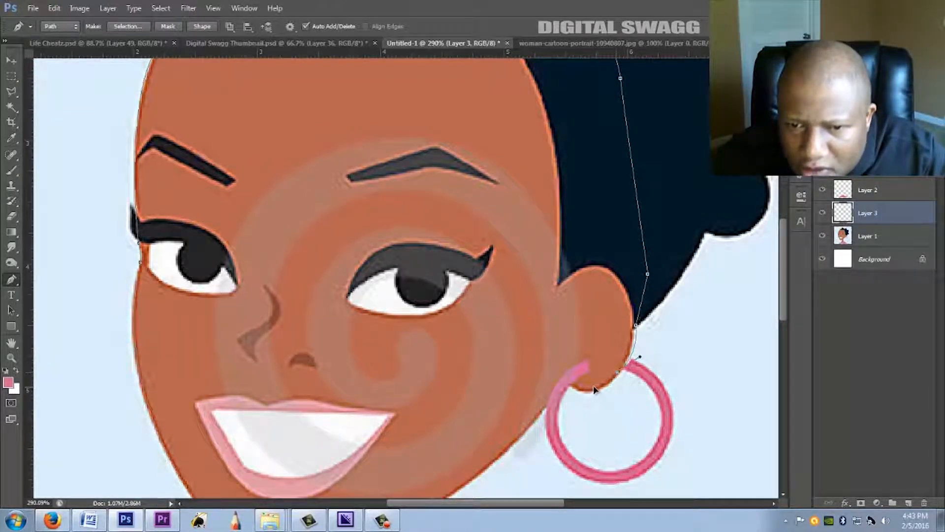
{"action": "key", "text": "ctrl+z"}
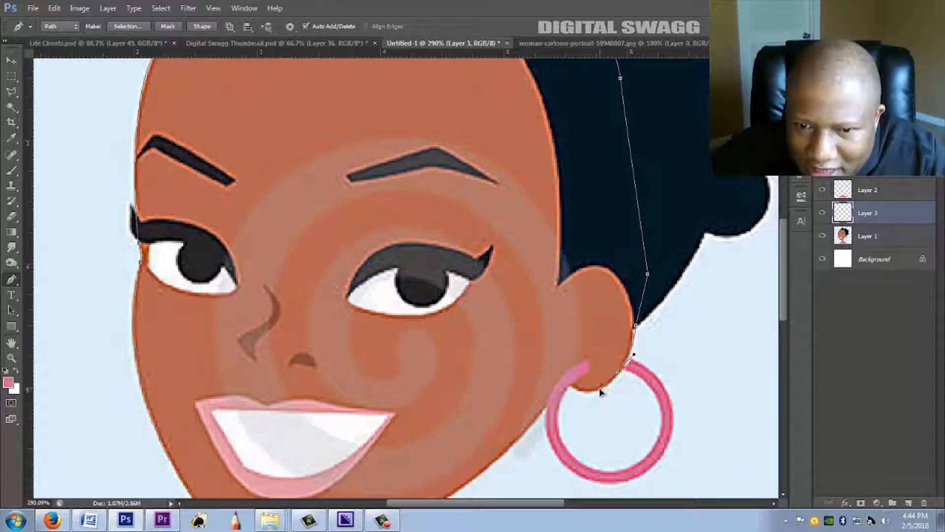
{"action": "key", "text": "ctrl+alt+z"}
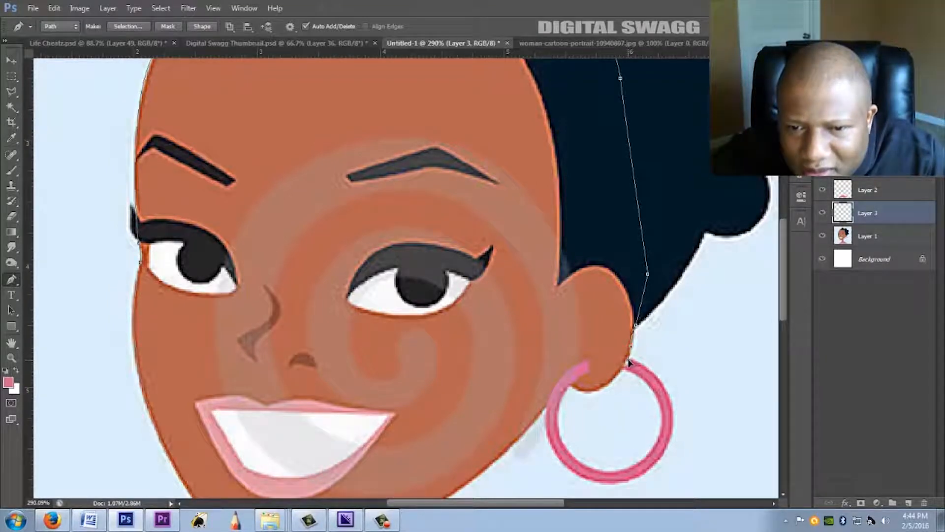
{"action": "left_click_drag", "start_coordinate": [590, 392], "coordinate": [559, 395]}
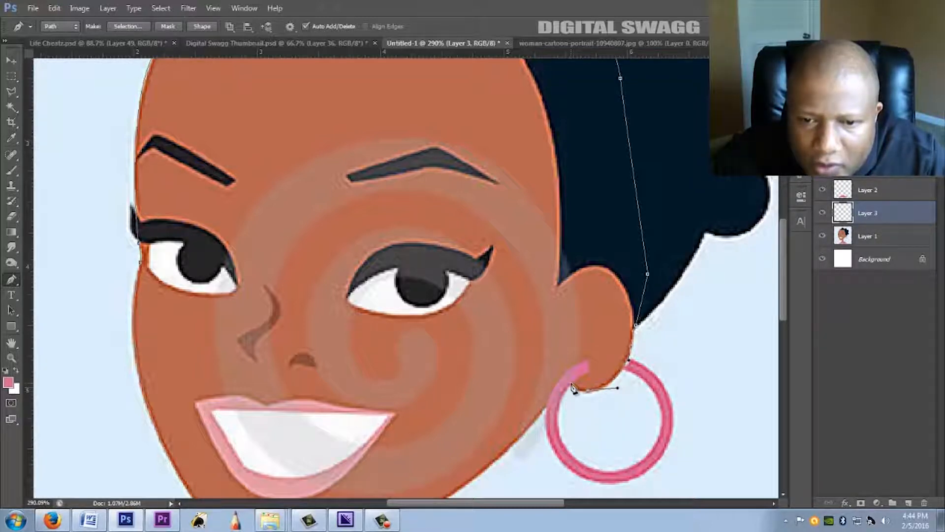
{"action": "left_click", "coordinate": [570, 379]}
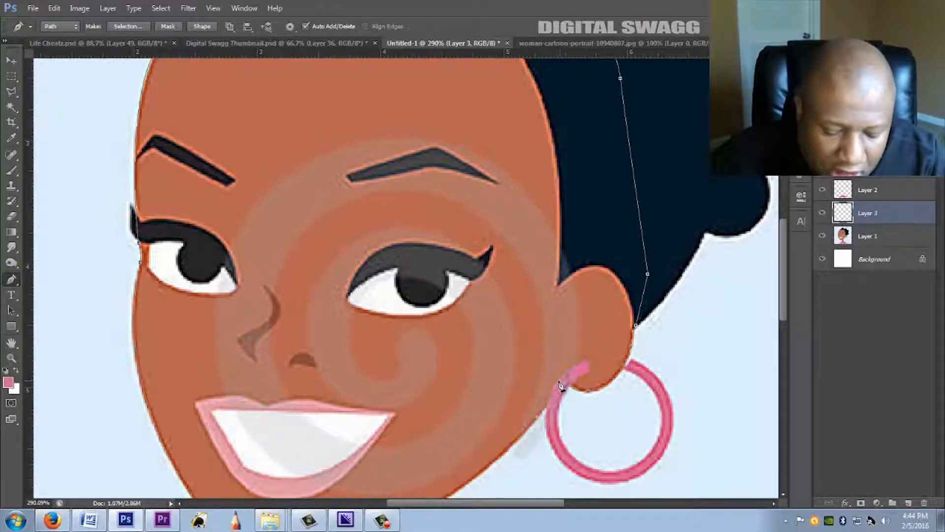
{"action": "key", "text": "ctrl+alt+z"}
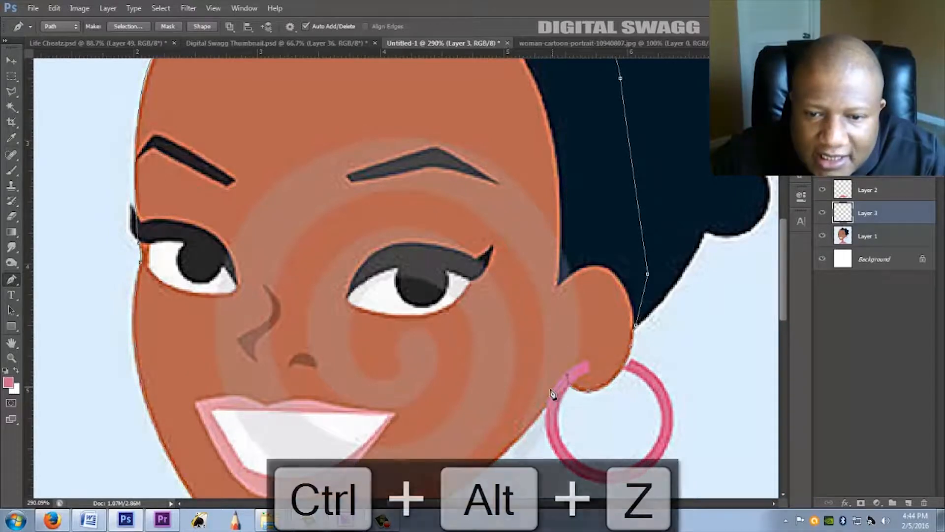
Continue the path along the jaw from the earring to the top of the neck and curve it down to the shirt's neckline.
{"action": "left_click_drag", "start_coordinate": [540, 393], "coordinate": [550, 294]}
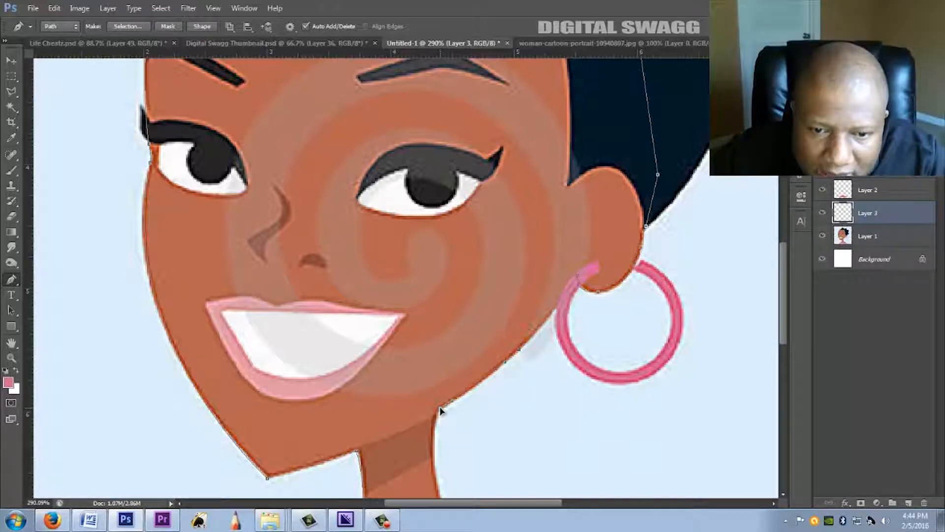
{"action": "left_click_drag", "start_coordinate": [429, 421], "coordinate": [422, 246]}
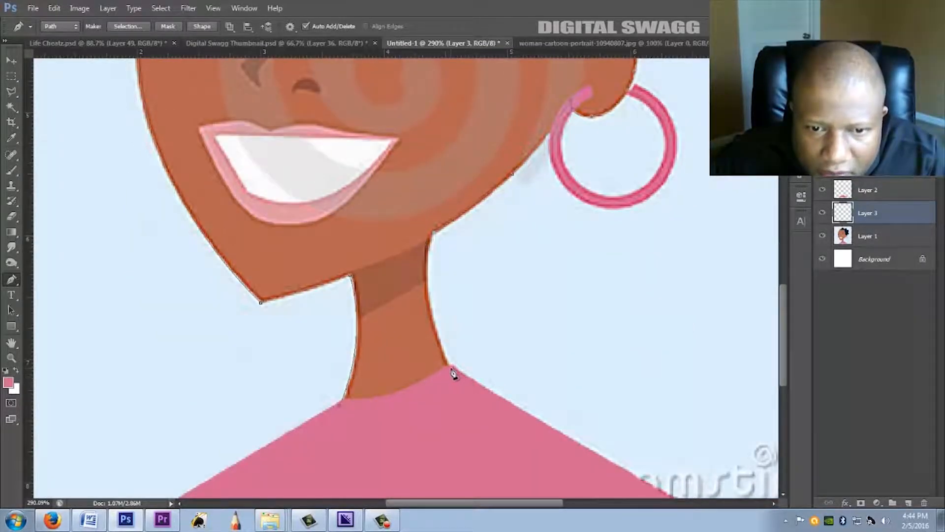
{"action": "left_click_drag", "start_coordinate": [454, 370], "coordinate": [423, 438]}
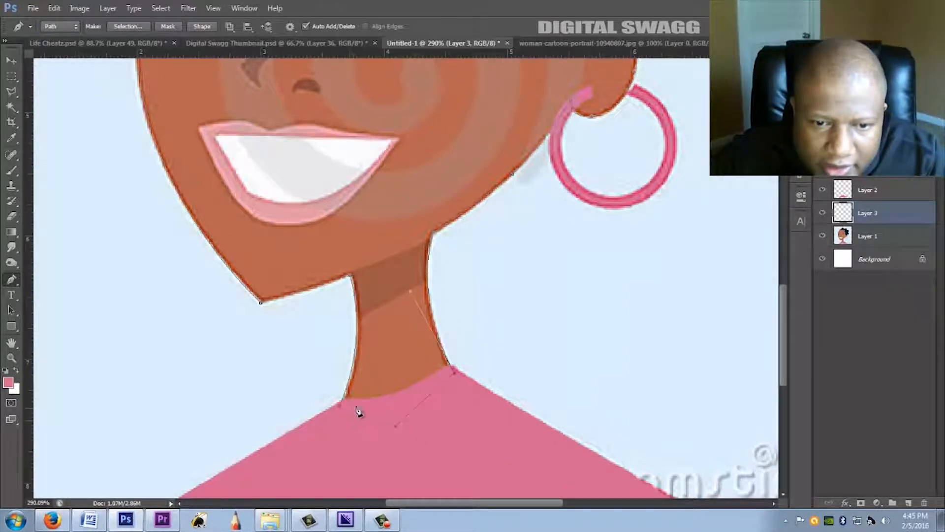
Convert the face and neck path into a new anti-aliased selection with a feather radius of 0 pixels.
{"action": "right_click", "coordinate": [388, 364]}
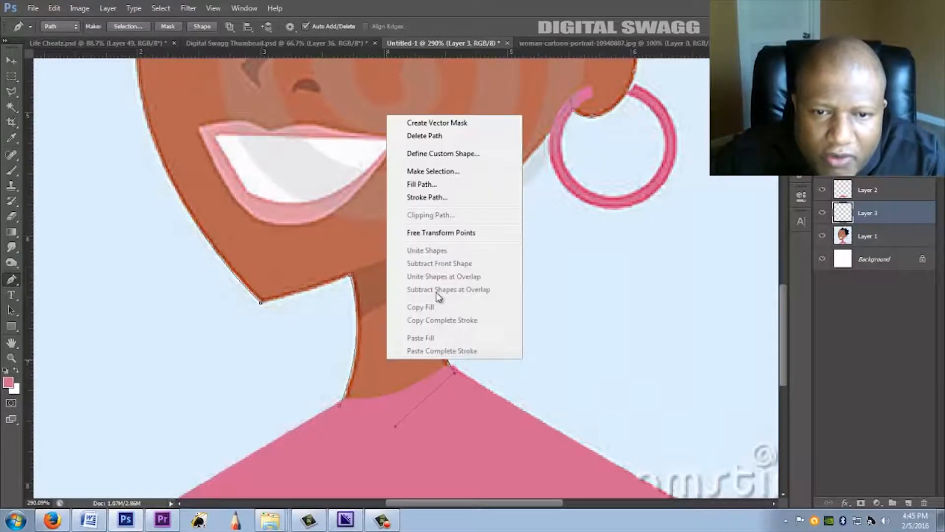
{"action": "left_click", "coordinate": [450, 173]}
{"action": "left_click", "coordinate": [534, 152]}
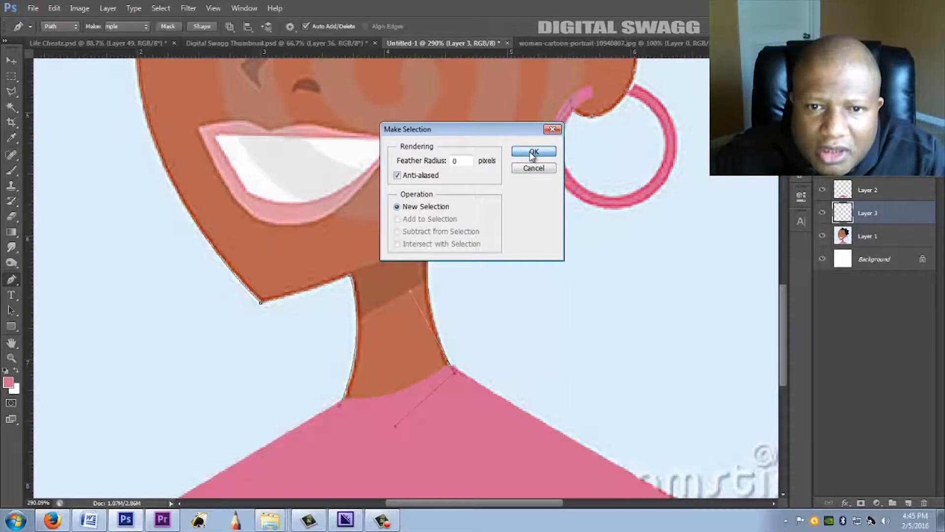
Sample the forehead's brown skin tone, b76750, from the reference picture as the foreground color.
{"action": "scroll", "coordinate": [542, 204], "scroll_direction": "down", "scroll_amount": 5}
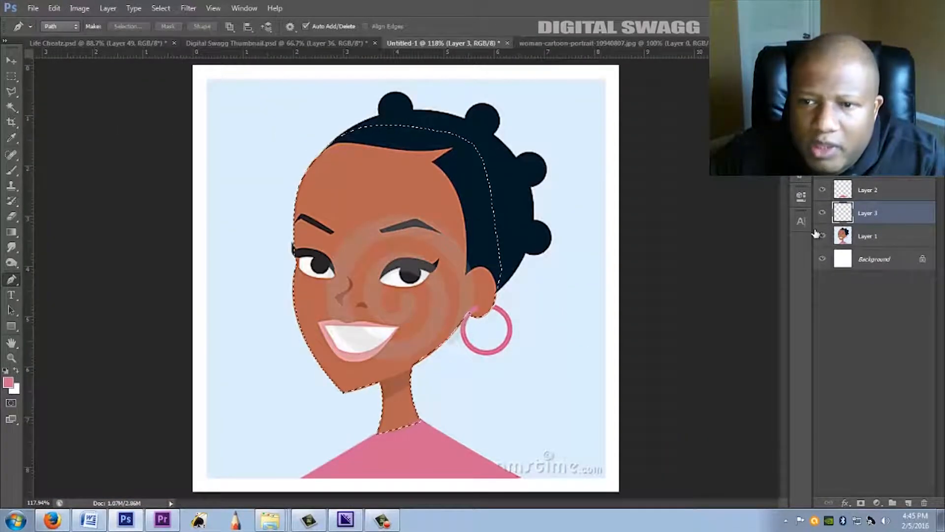
{"action": "left_click", "coordinate": [9, 384]}
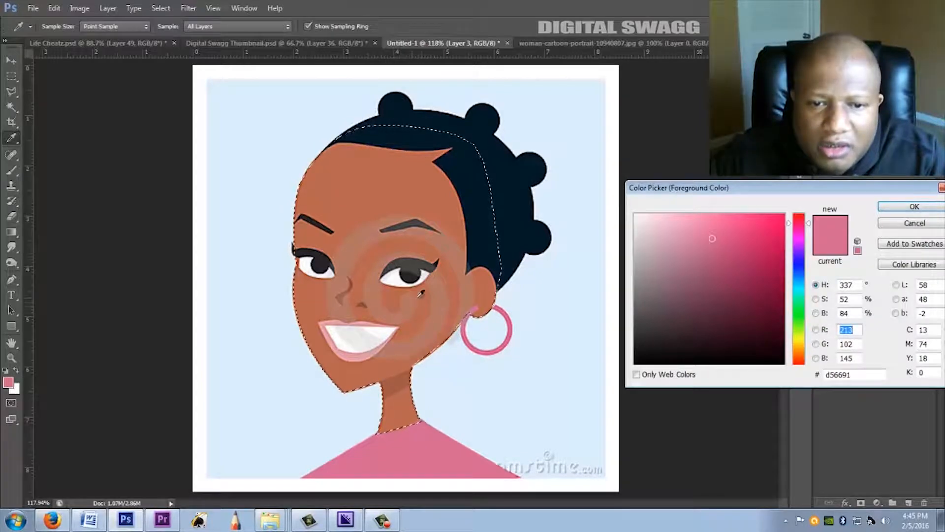
{"action": "left_click", "coordinate": [387, 175]}
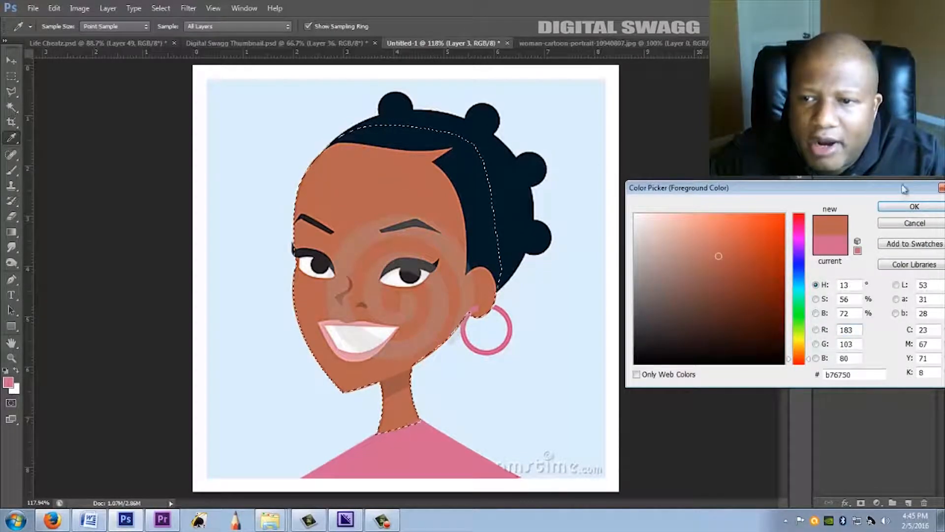
{"action": "left_click", "coordinate": [913, 207]}
Fill the face and neck selection on Layer 3 with the brown foreground color and deselect.
{"action": "key", "text": "p"}
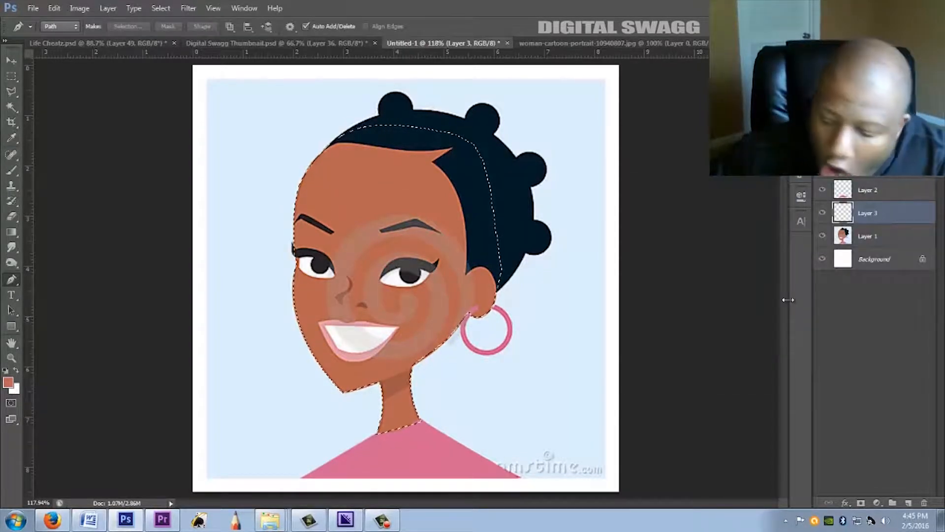
{"action": "key", "text": "alt+Delete"}
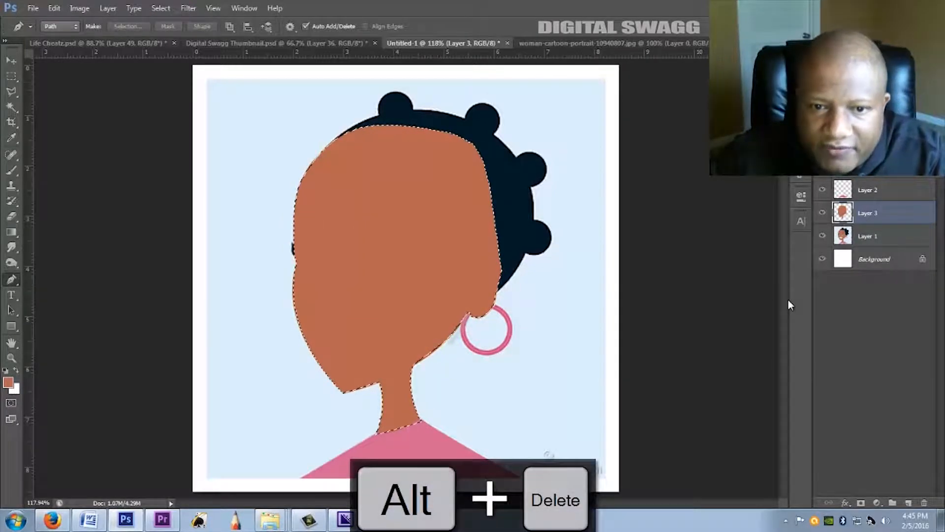
{"action": "key", "text": "ctrl+d"}
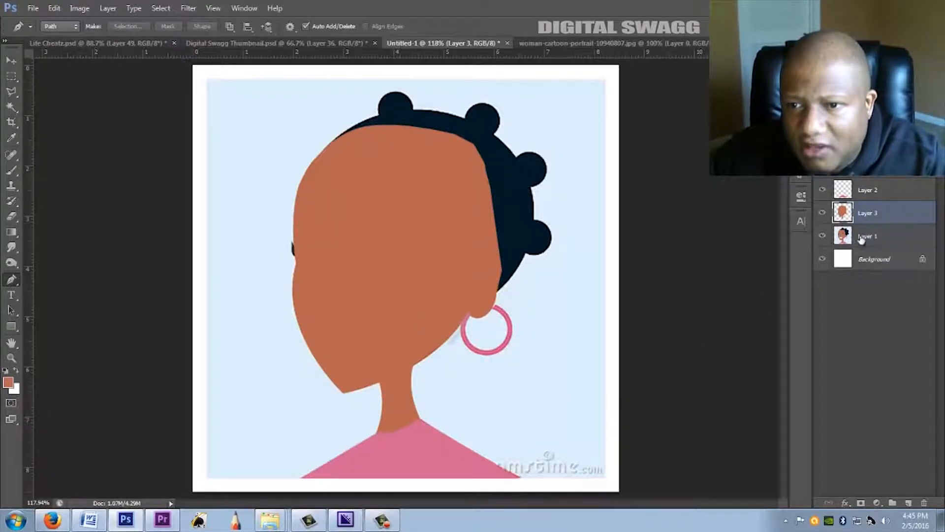
Move the reference Layer 1 above Layer 2 and add a new empty layer directly above Layer 2.
{"action": "left_click", "coordinate": [900, 240]}
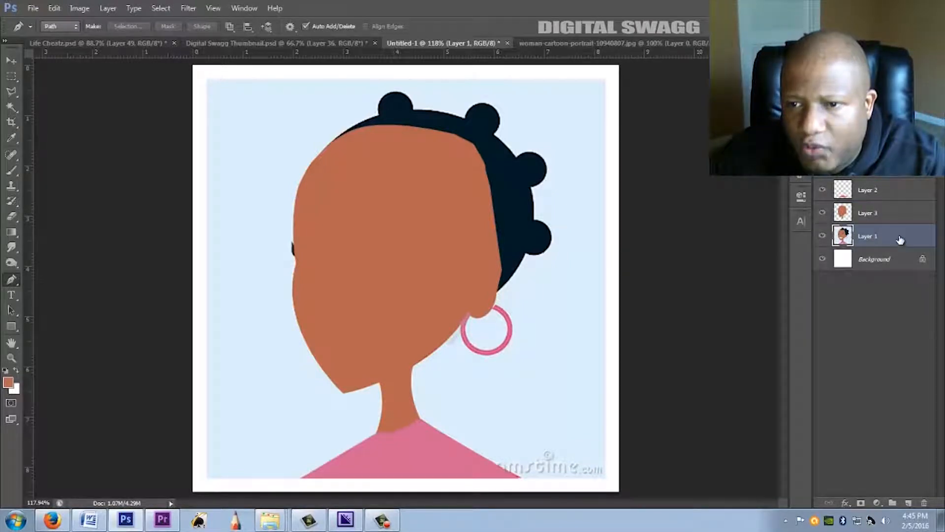
{"action": "left_click_drag", "start_coordinate": [899, 240], "coordinate": [892, 191]}
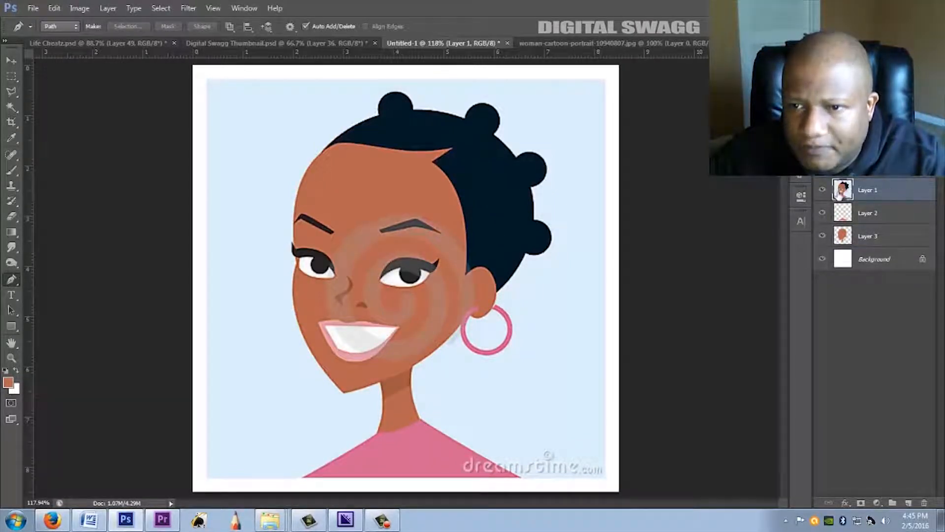
{"action": "left_click", "coordinate": [878, 218]}
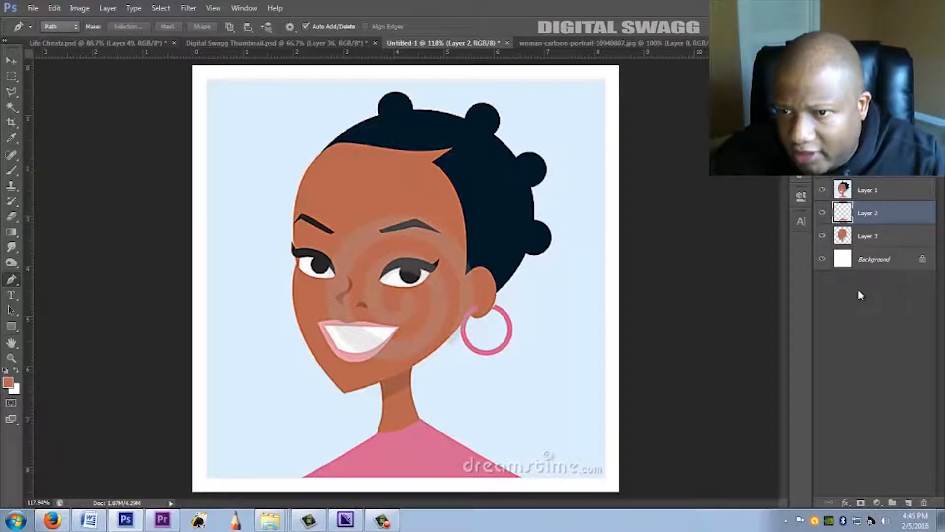
{"action": "left_click", "coordinate": [908, 502]}
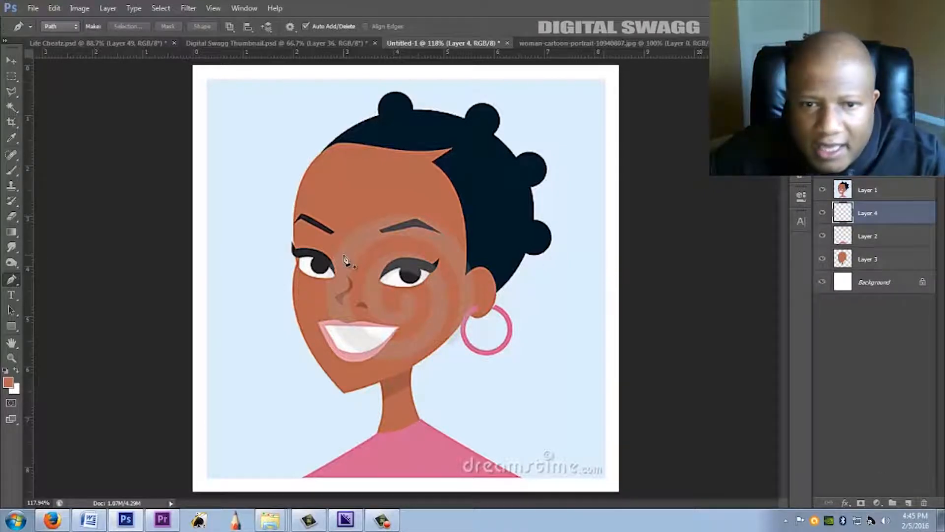
Trace a closed path around the teeth, straight along the upper lip and curved within the lower lip.
{"action": "scroll", "coordinate": [352, 340], "scroll_direction": "up", "scroll_amount": 4}
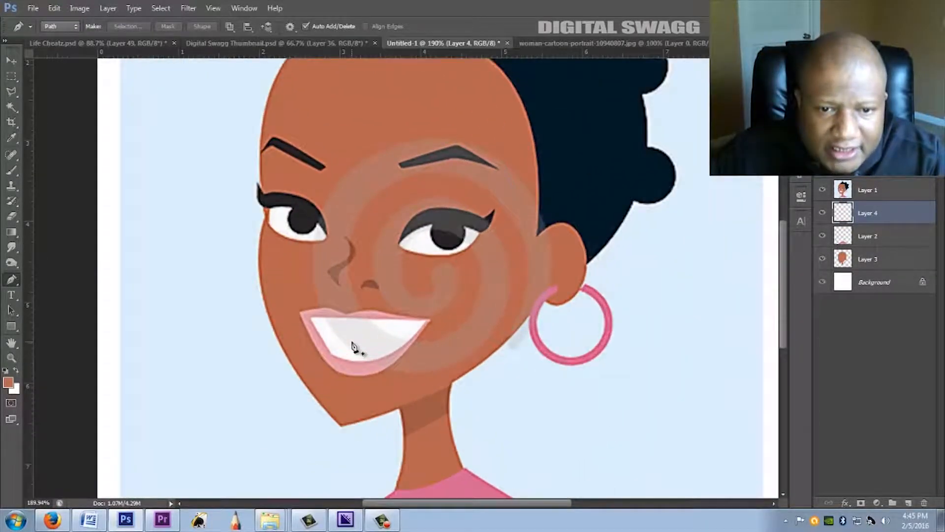
{"action": "scroll", "coordinate": [422, 339], "scroll_direction": "up", "scroll_amount": 1}
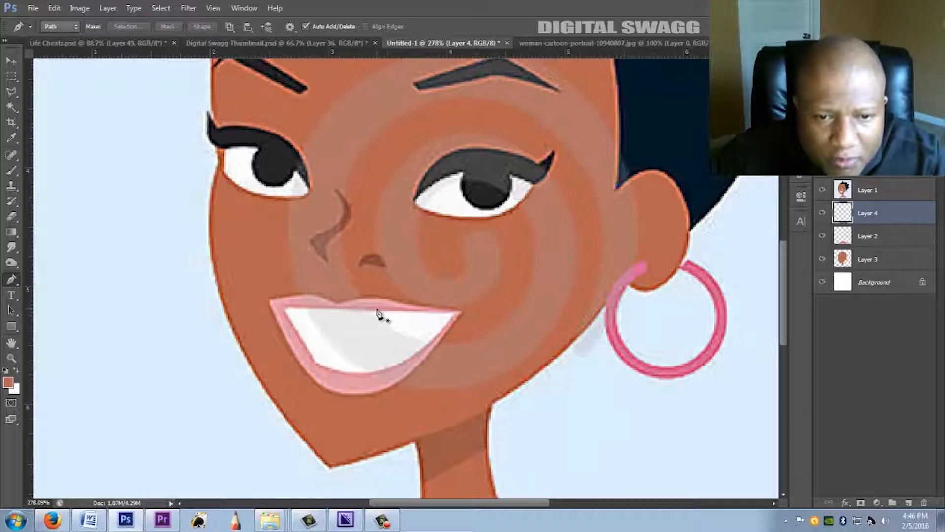
{"action": "left_click", "coordinate": [281, 307]}
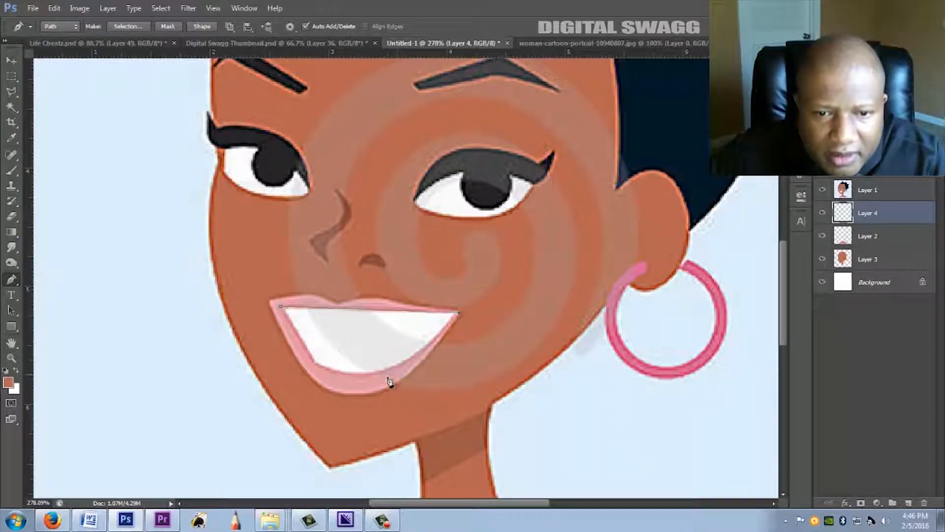
{"action": "left_click_drag", "start_coordinate": [376, 377], "coordinate": [334, 380]}
{"action": "left_click_drag", "start_coordinate": [281, 309], "coordinate": [266, 237]}
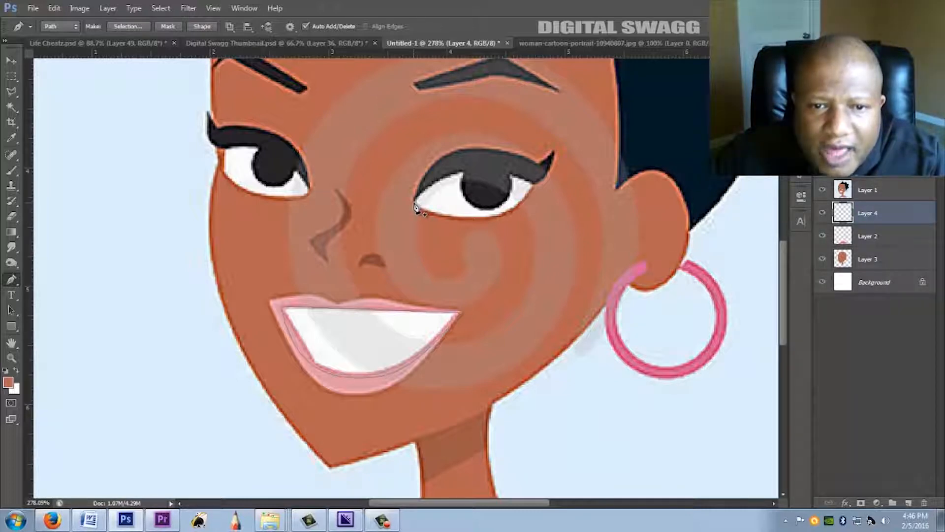
Trace a closed path around the white of the eye nearer the ear, curving along the upper and lower lids.
{"action": "left_click_drag", "start_coordinate": [534, 183], "coordinate": [612, 231]}
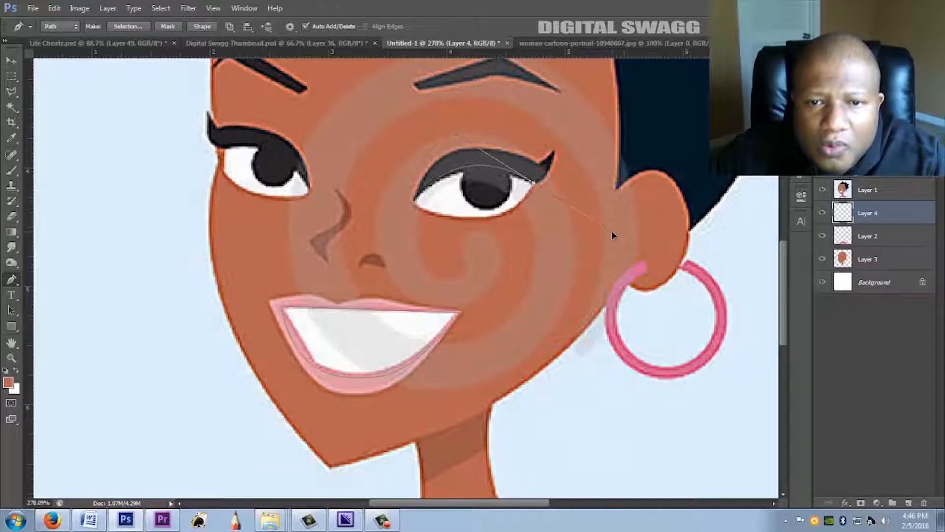
{"action": "left_click", "coordinate": [536, 184], "text": "alt"}
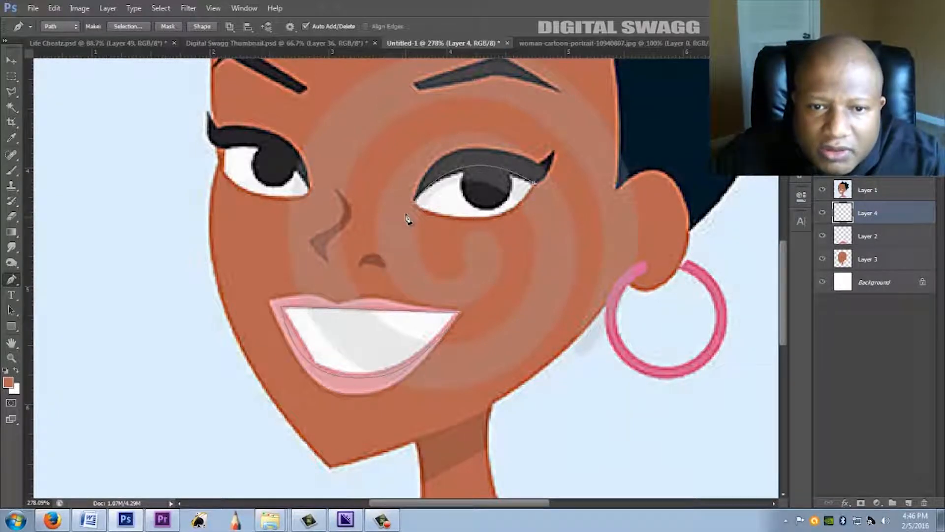
{"action": "left_click_drag", "start_coordinate": [415, 208], "coordinate": [318, 163]}
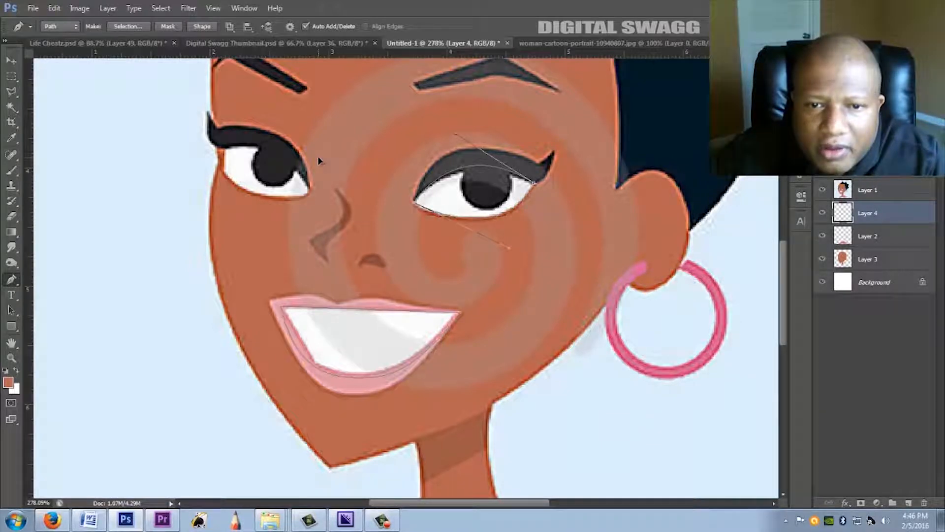
{"action": "left_click", "coordinate": [319, 159], "text": "ctrl"}
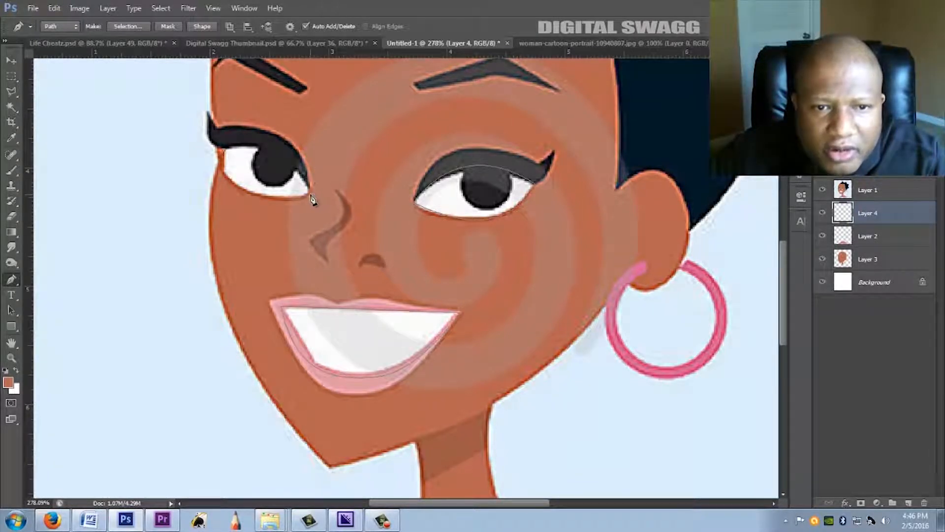
Trace a closed path around the white of the eye at the face's far edge.
{"action": "left_click_drag", "start_coordinate": [310, 193], "coordinate": [321, 220]}
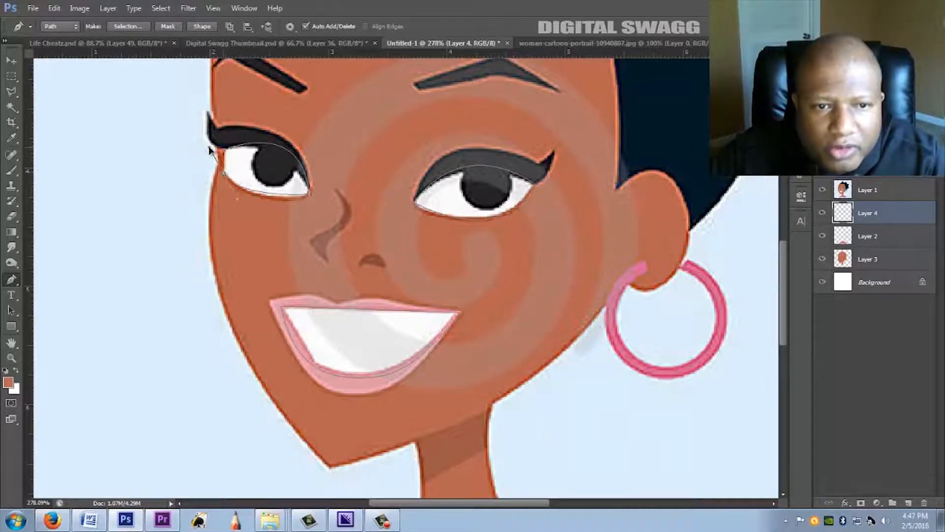
{"action": "left_click_drag", "start_coordinate": [202, 147], "coordinate": [193, 142]}
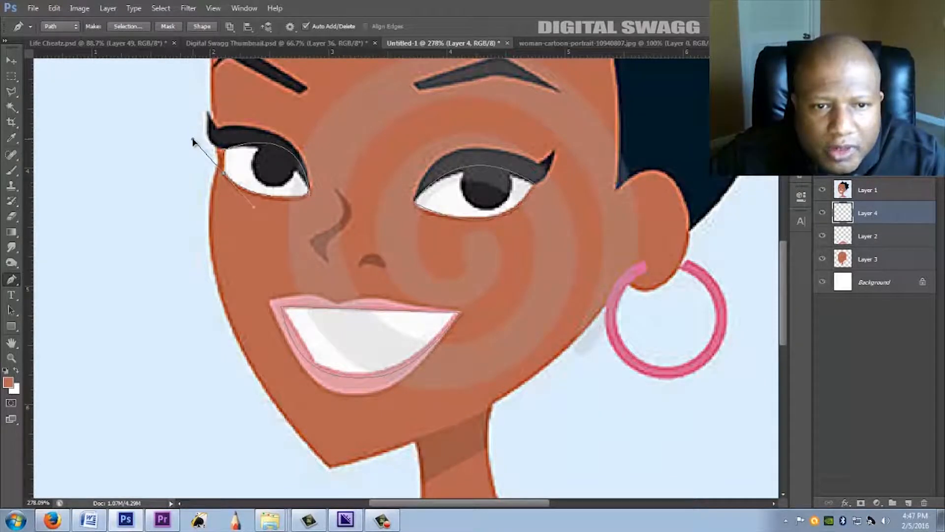
{"action": "left_click_drag", "start_coordinate": [193, 137], "coordinate": [215, 163]}
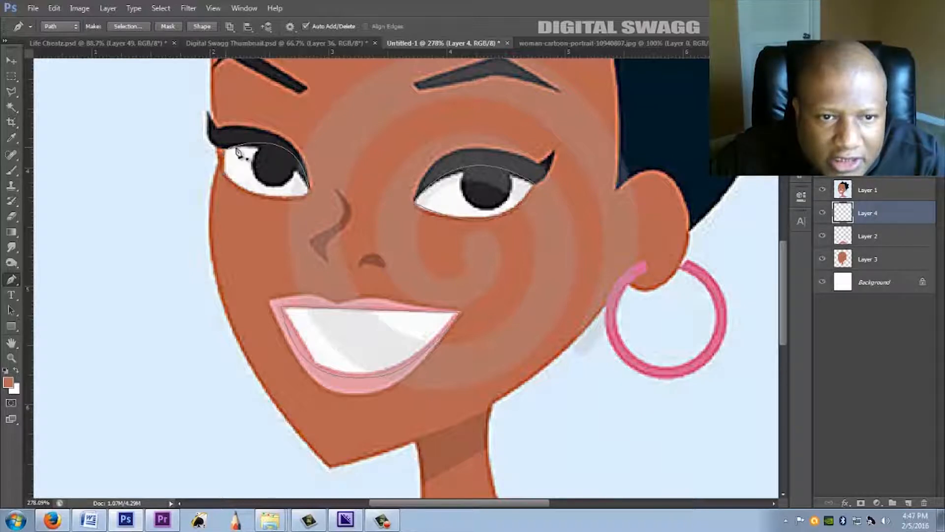
Convert the teeth and eye paths into an anti-aliased selection with 0 pixels feather and fill it with the white background color.
{"action": "right_click", "coordinate": [266, 177]}
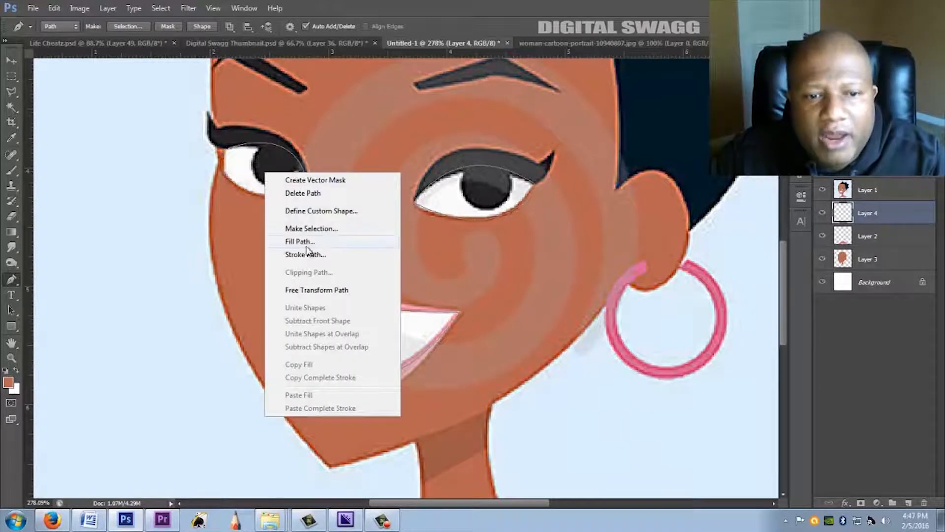
{"action": "left_click", "coordinate": [331, 233]}
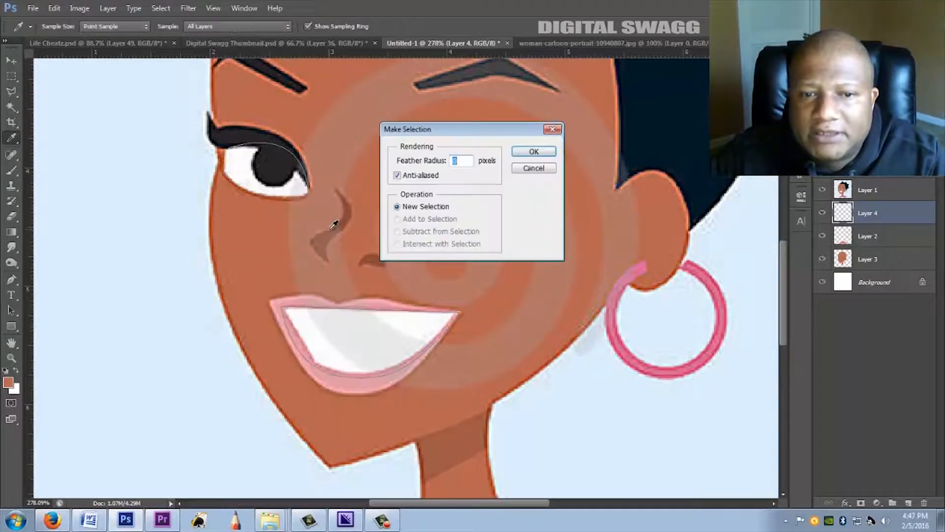
{"action": "left_click", "coordinate": [533, 151]}
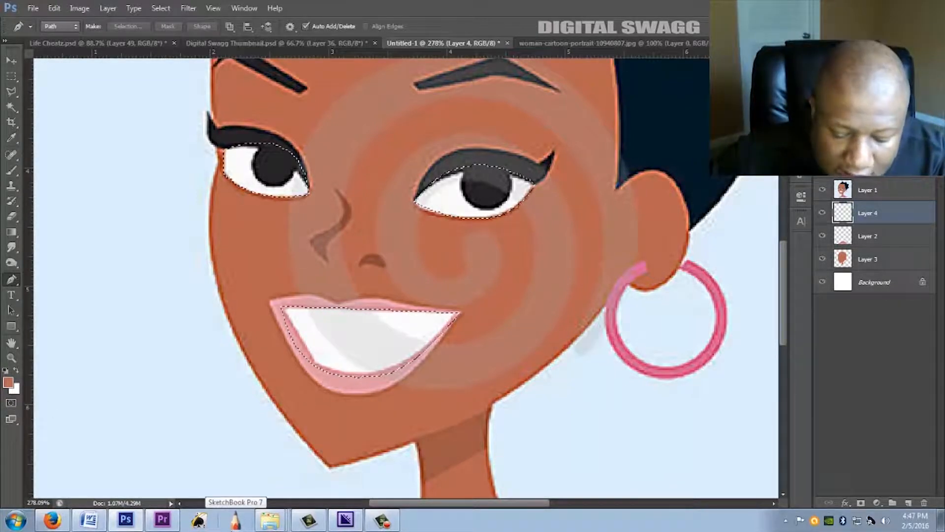
{"action": "key", "text": "ctrl+Delete"}
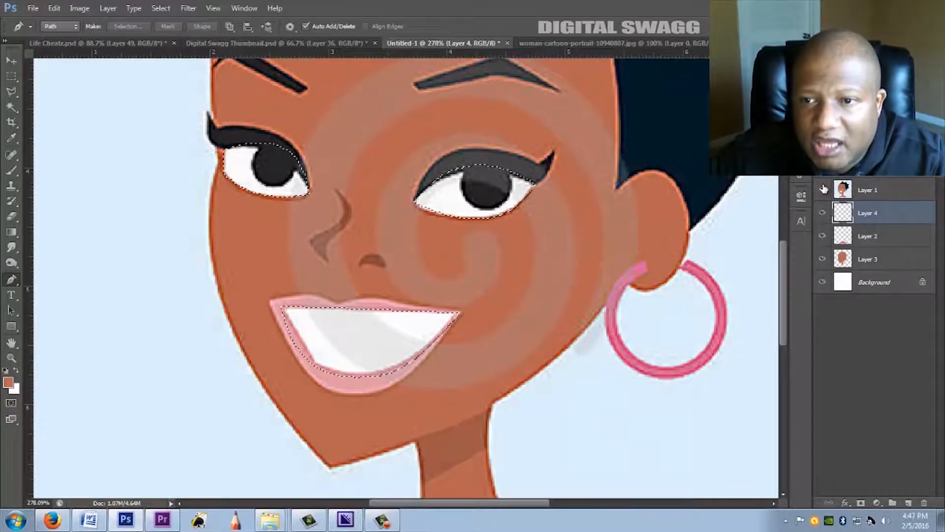
Check the white eye and teeth fills by hiding and reshowing the reference layer, and clear the selection.
{"action": "left_click", "coordinate": [823, 190]}
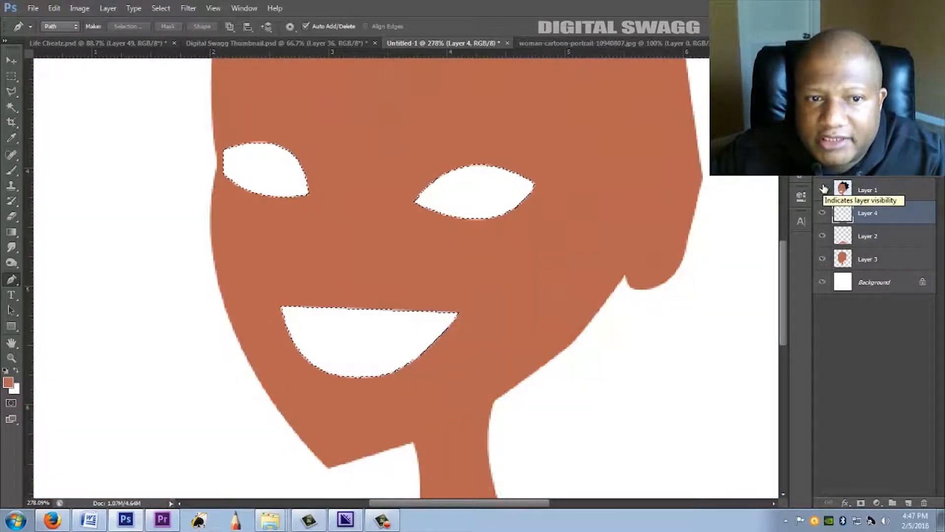
{"action": "left_click", "coordinate": [823, 189]}
{"action": "left_click", "coordinate": [823, 190]}
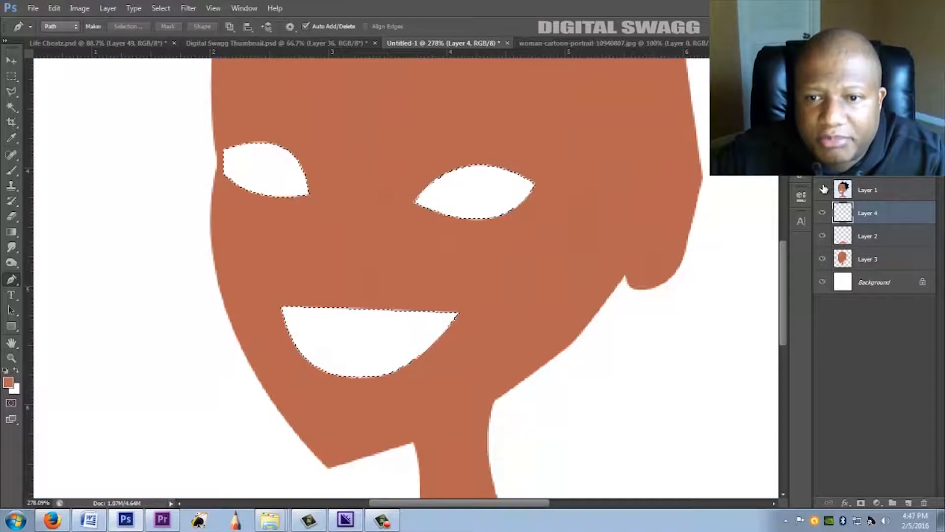
{"action": "left_click", "coordinate": [823, 190]}
{"action": "scroll", "coordinate": [481, 372], "scroll_direction": "down", "scroll_amount": 3}
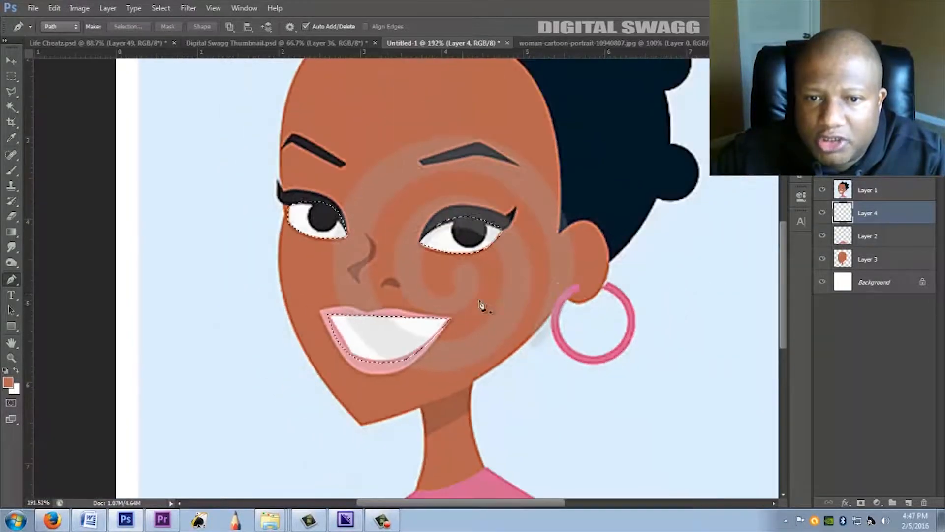
{"action": "key", "text": "ctrl+d"}
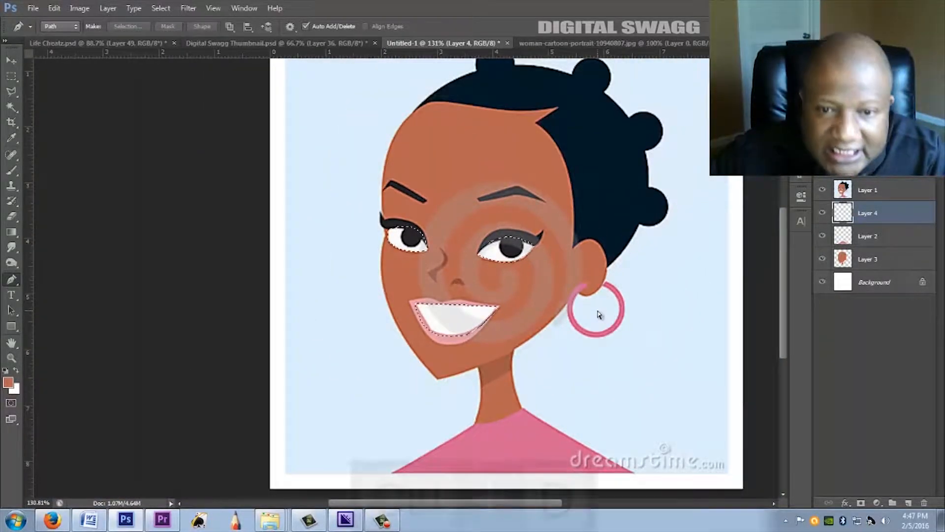
Hide the reference Layer 1 and select Layer 4 and Layer 2 together.
{"action": "left_click", "coordinate": [823, 190]}
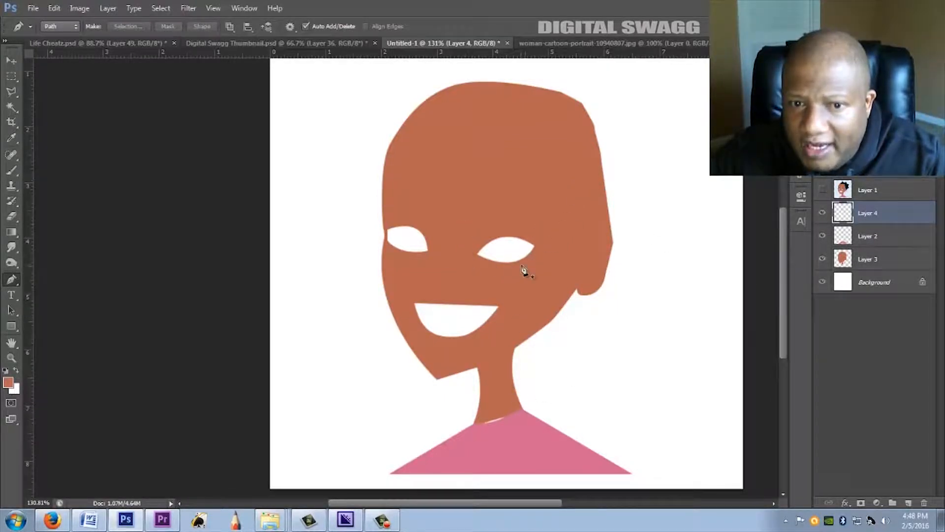
{"action": "left_click", "coordinate": [871, 237], "text": "ctrl"}
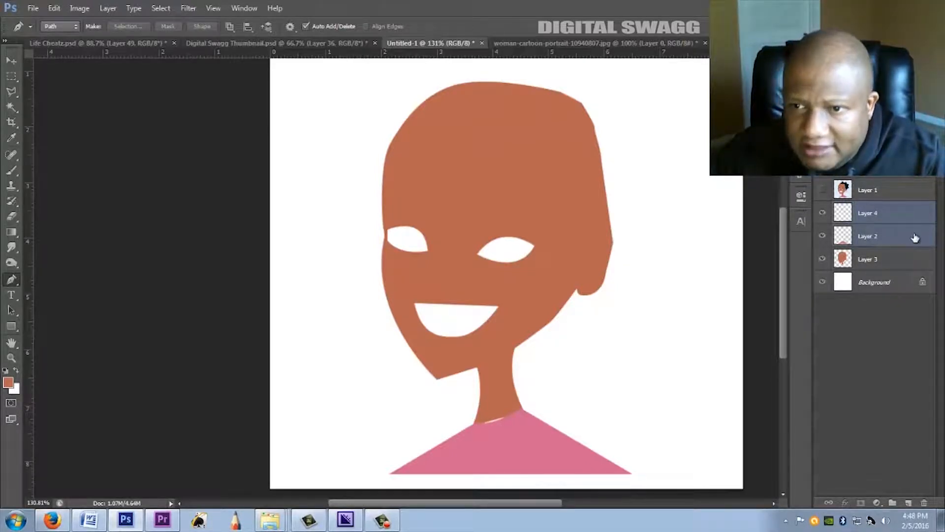
{"action": "left_click", "coordinate": [882, 240]}
{"action": "left_click", "coordinate": [884, 217], "text": "ctrl"}
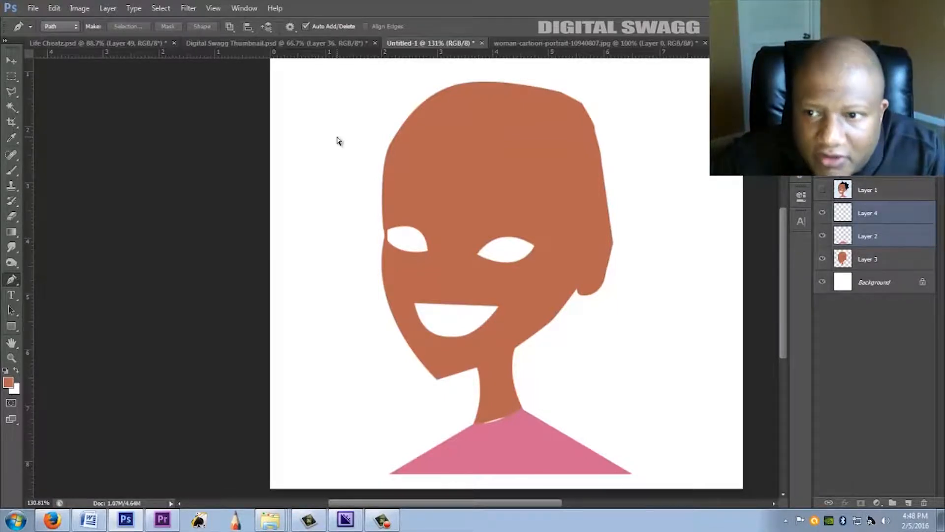
{"action": "key", "text": "ctrl+d"}
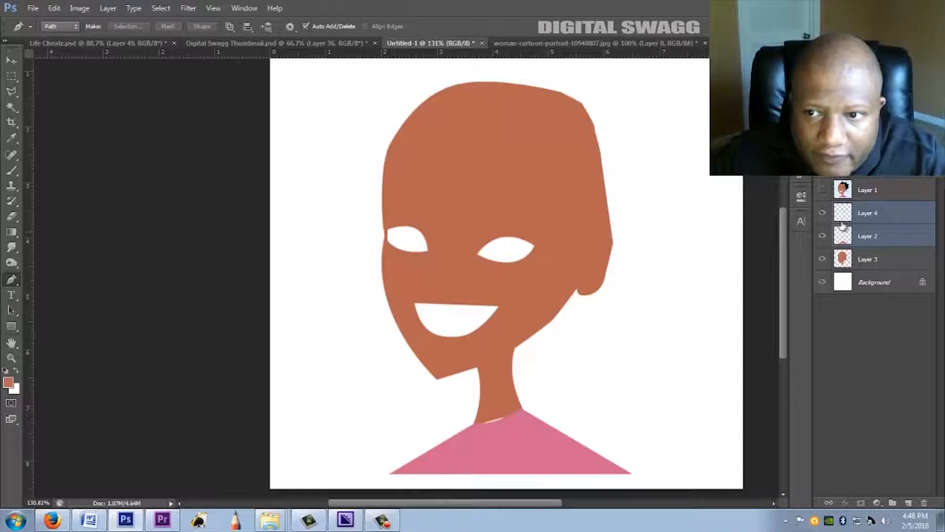
Toggle the visibility of Layer 4 and the reference Layer 1 to compare the traced shapes with the picture.
{"action": "left_click", "coordinate": [825, 216]}
{"action": "left_click", "coordinate": [824, 215]}
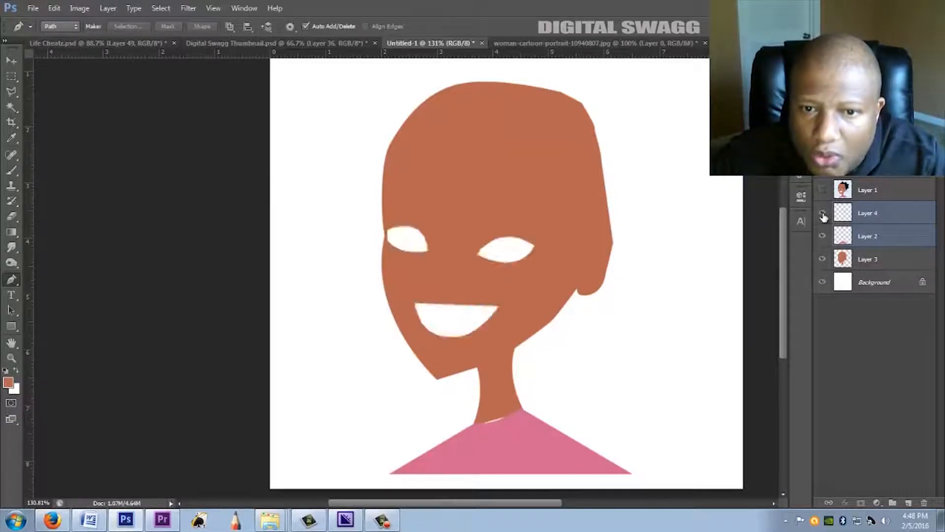
{"action": "left_click", "coordinate": [824, 192]}
{"action": "left_click", "coordinate": [824, 192]}
{"action": "left_click", "coordinate": [824, 192]}
{"action": "left_click", "coordinate": [824, 192]}
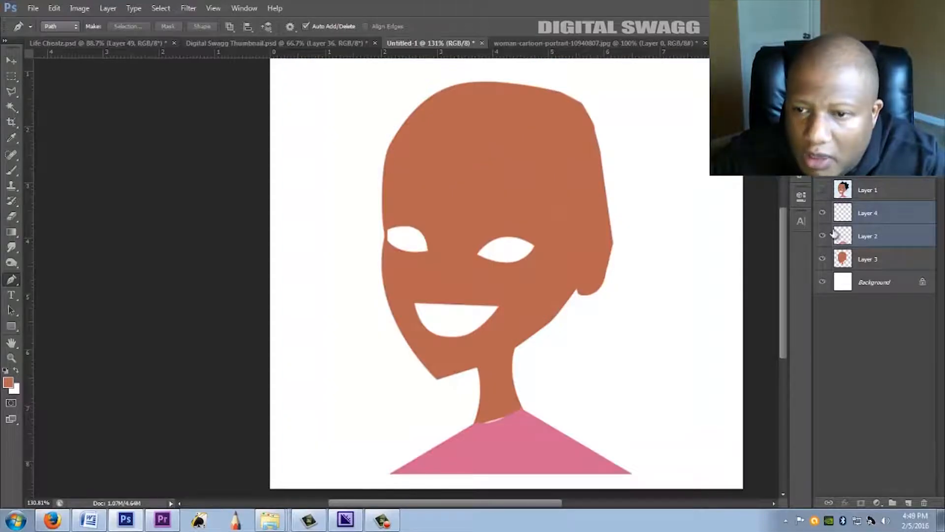
On Layer 3, outline the white gap between the base of the neck and the pink shirt with the Pen tool.
{"action": "left_click", "coordinate": [863, 259]}
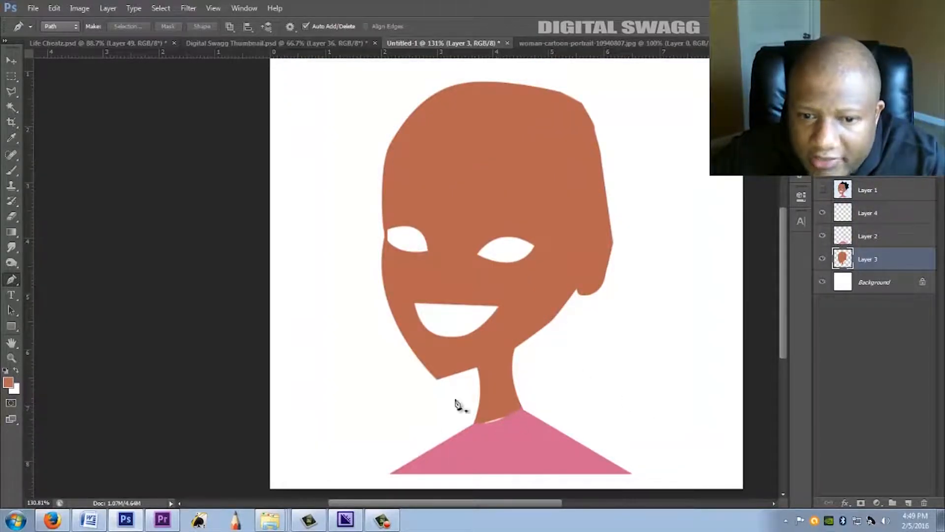
{"action": "scroll", "coordinate": [531, 414], "scroll_direction": "up", "scroll_amount": 4}
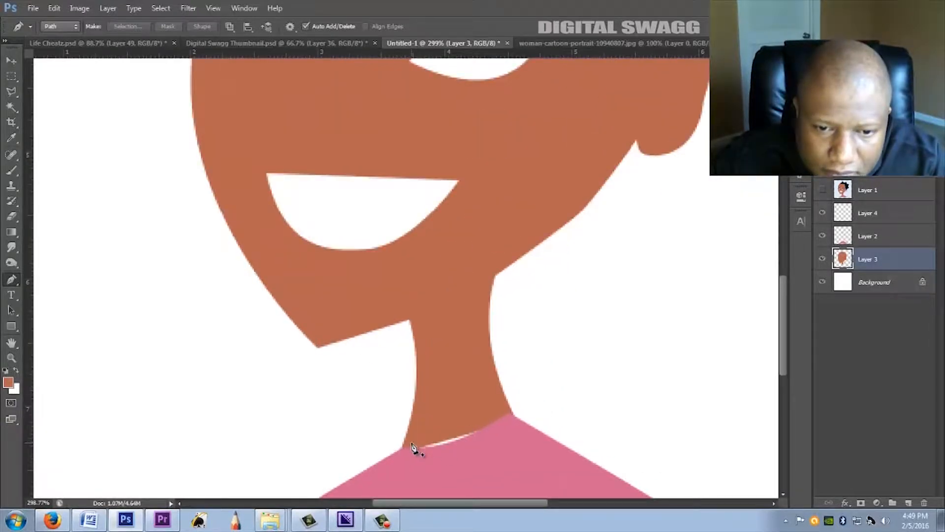
{"action": "left_click", "coordinate": [411, 444]}
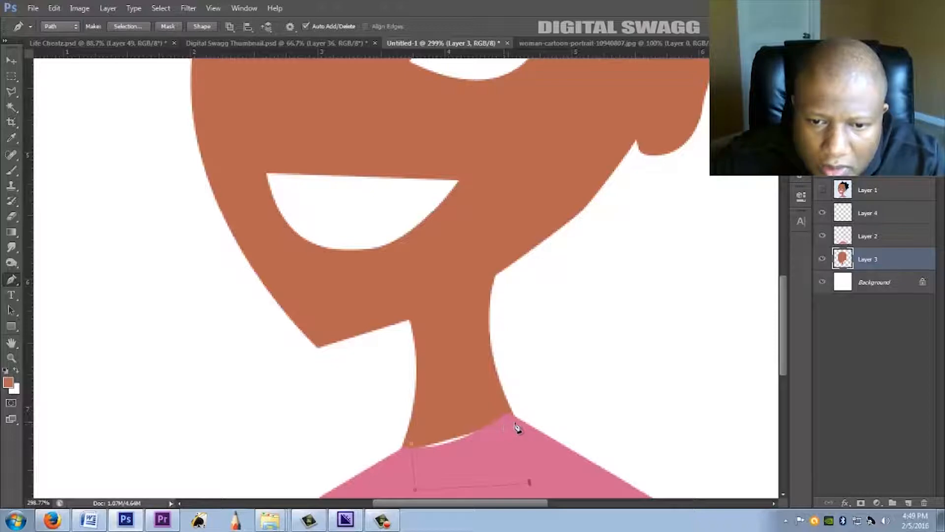
{"action": "left_click", "coordinate": [489, 393]}
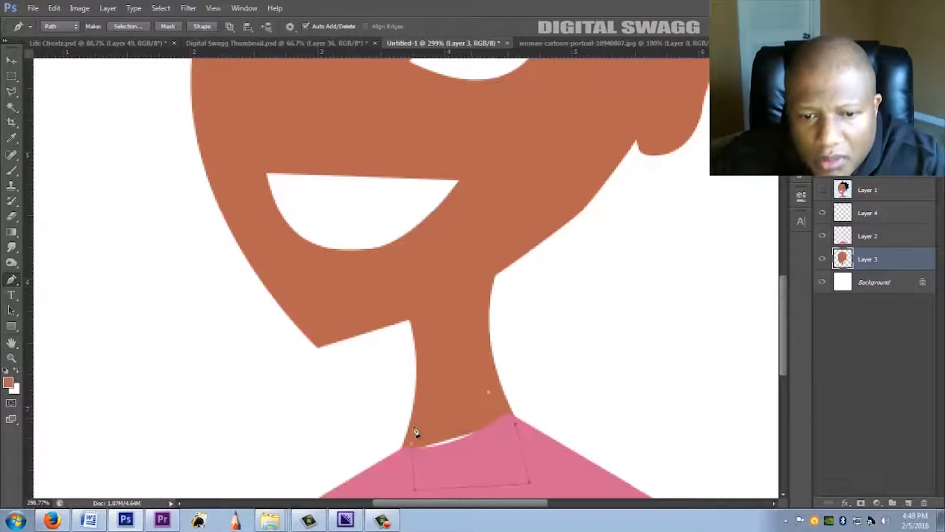
Turn the neck-gap path into an anti-aliased selection with 0 pixels feather, fill it with the brown foreground color and deselect.
{"action": "right_click", "coordinate": [446, 449]}
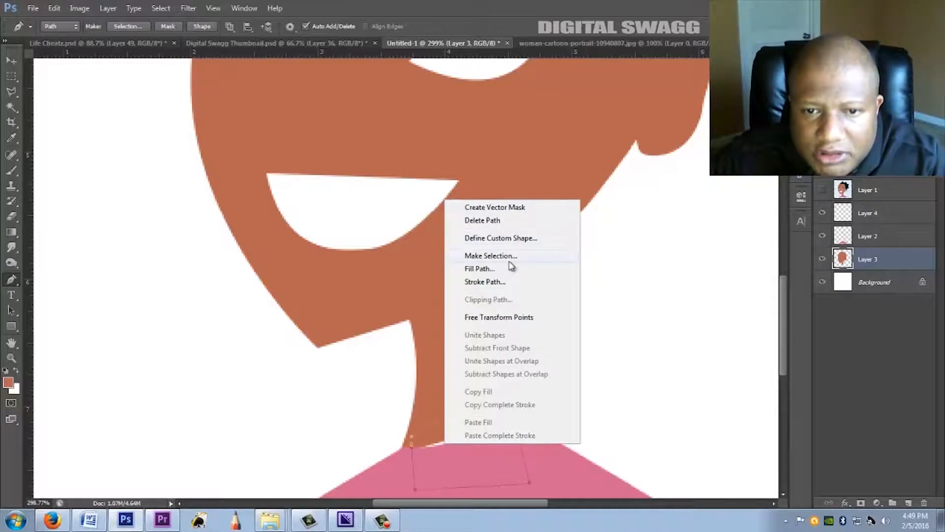
{"action": "left_click", "coordinate": [512, 262]}
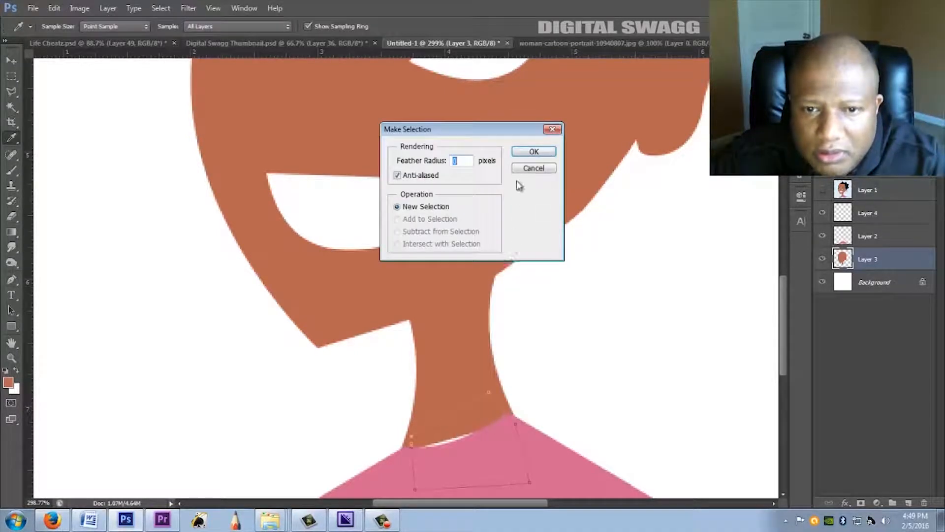
{"action": "left_click", "coordinate": [543, 151]}
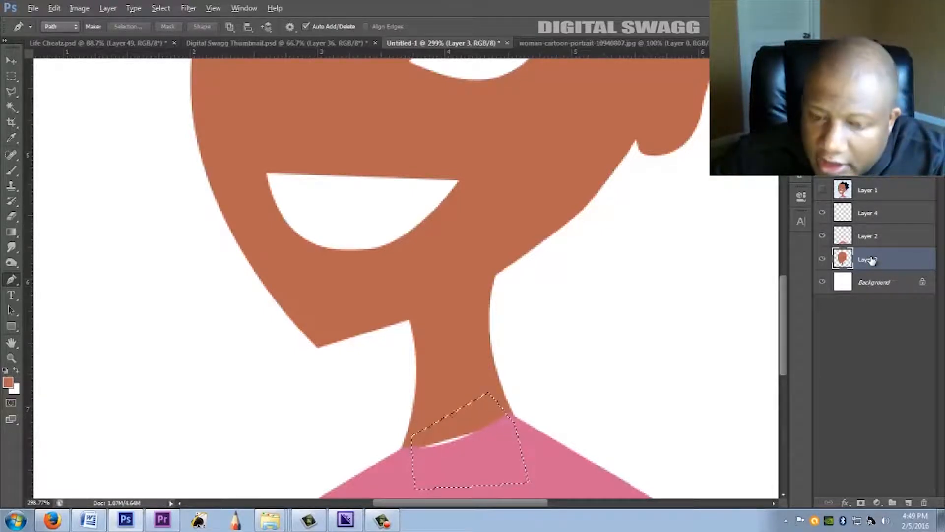
{"action": "key", "text": "alt+Delete"}
{"action": "key", "text": "ctrl+d"}
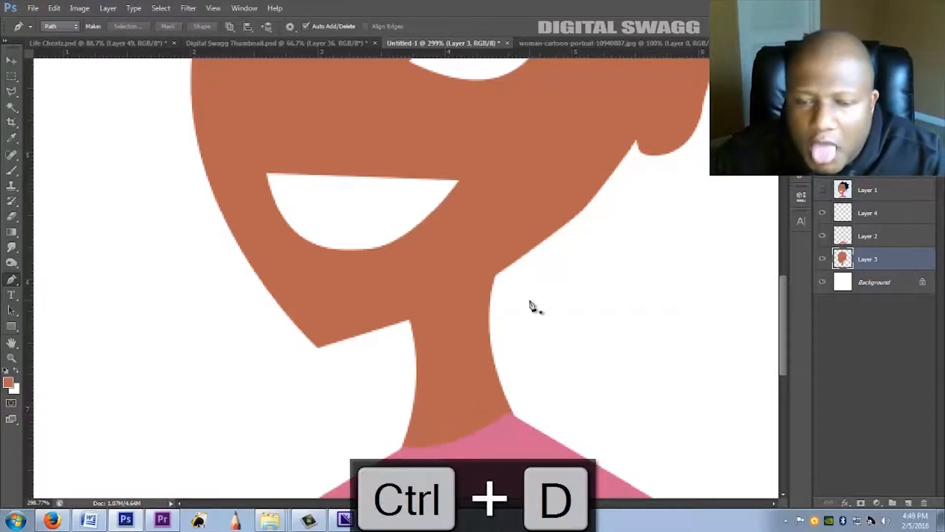
Compare the traced head, neck and shirt with the reference picture by repeatedly showing and hiding Layer 1.
{"action": "scroll", "coordinate": [436, 334], "scroll_direction": "down", "scroll_amount": 3}
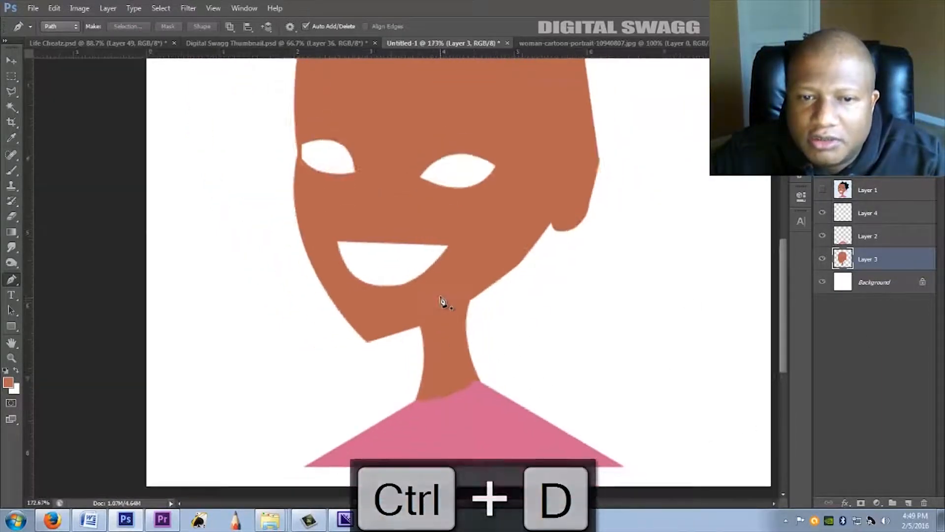
{"action": "scroll", "coordinate": [442, 302], "scroll_direction": "down", "scroll_amount": 2}
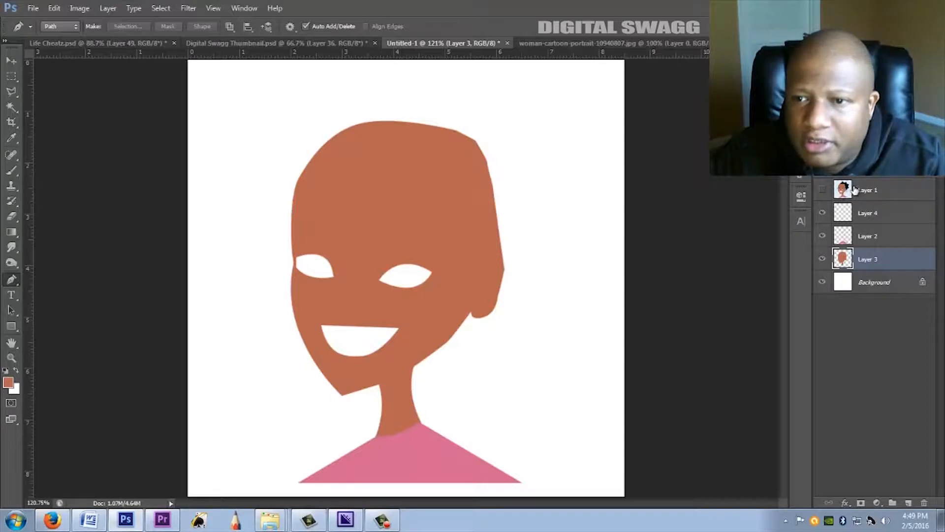
{"action": "left_click", "coordinate": [825, 190]}
{"action": "left_click", "coordinate": [825, 190]}
{"action": "left_click", "coordinate": [826, 190]}
{"action": "left_click", "coordinate": [826, 190]}
{"action": "left_click", "coordinate": [826, 190]}
{"action": "left_click", "coordinate": [825, 190]}
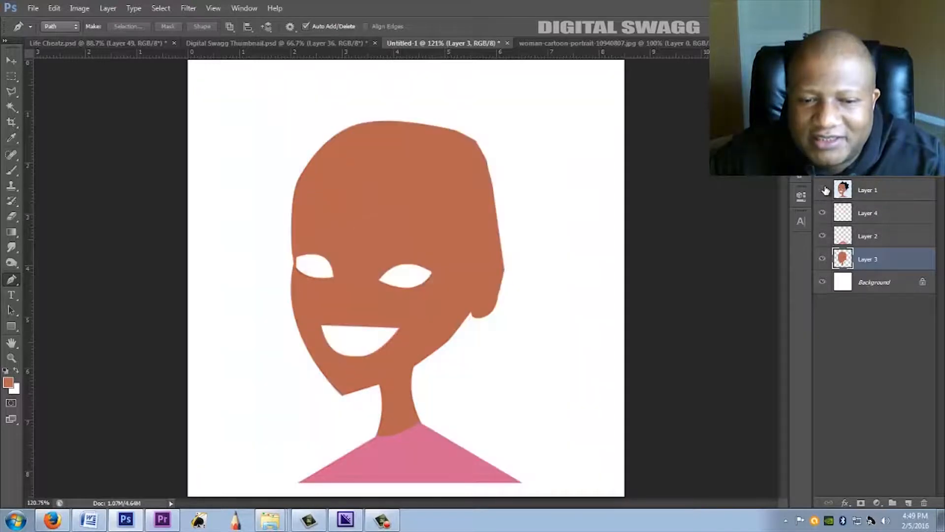
{"action": "left_click", "coordinate": [826, 190]}
{"action": "left_click", "coordinate": [826, 190]}
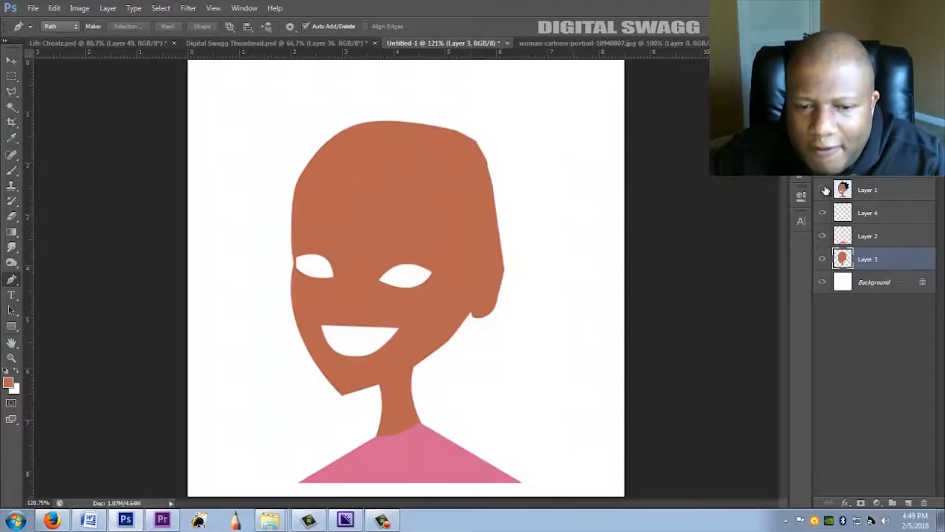
{"action": "left_click", "coordinate": [826, 190]}
{"action": "left_click", "coordinate": [825, 190]}
{"action": "left_click", "coordinate": [825, 190]}
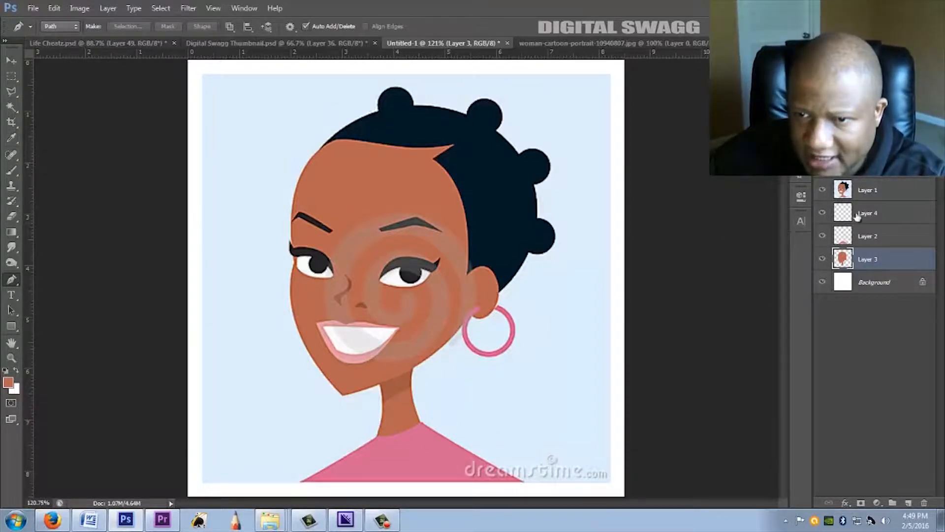
{"action": "left_click", "coordinate": [822, 190]}
{"action": "left_click", "coordinate": [822, 190]}
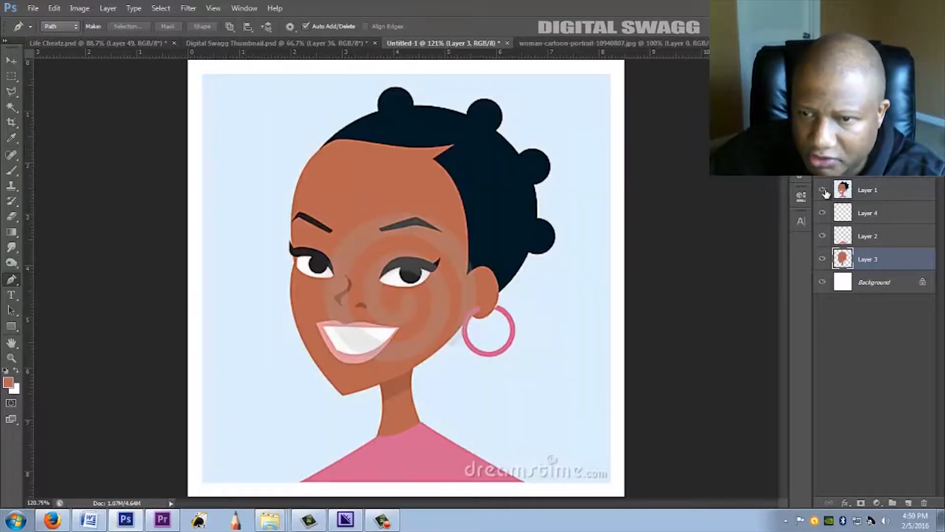
{"action": "left_click", "coordinate": [822, 190]}
On Layer 2, trace a Pen path from the neckline out past the shirt's right shoulder edge to its lower right corner.
{"action": "left_click", "coordinate": [855, 239]}
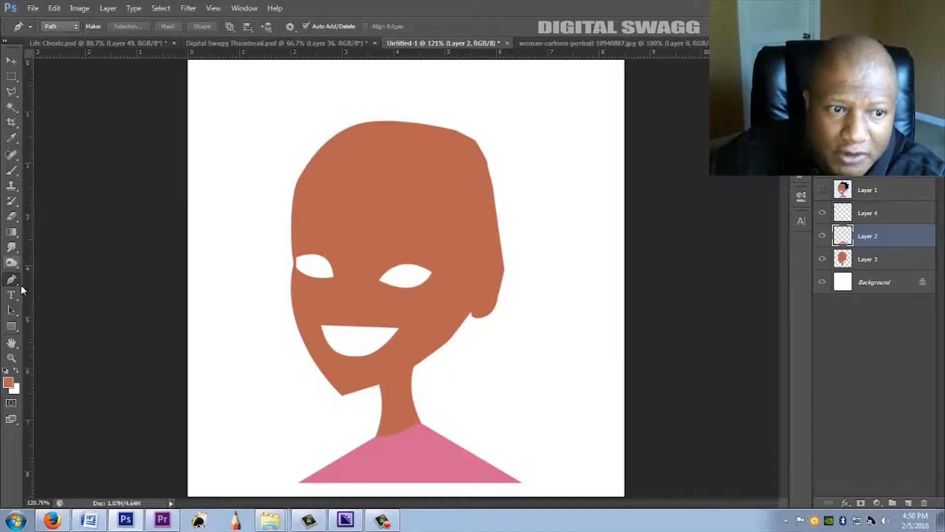
{"action": "scroll", "coordinate": [499, 384], "scroll_direction": "up", "scroll_amount": 5}
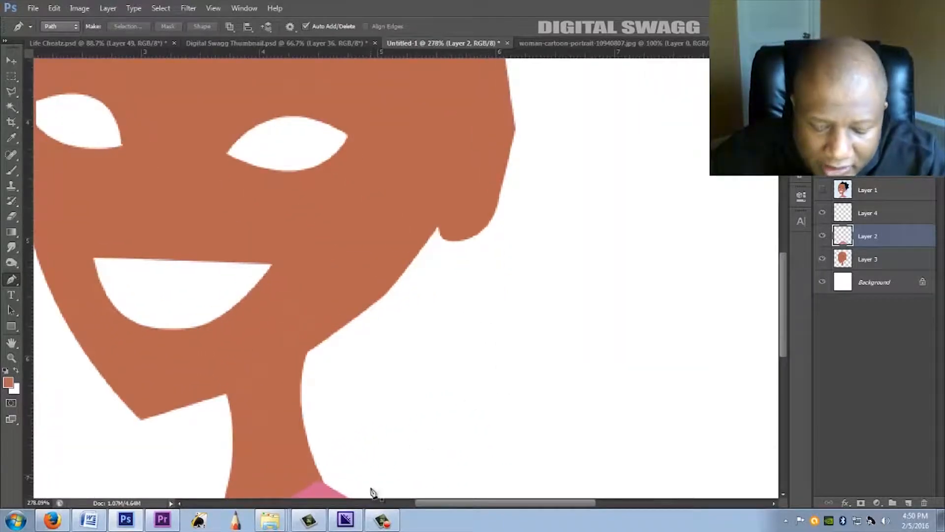
{"action": "left_click_drag", "start_coordinate": [443, 392], "coordinate": [457, 259]}
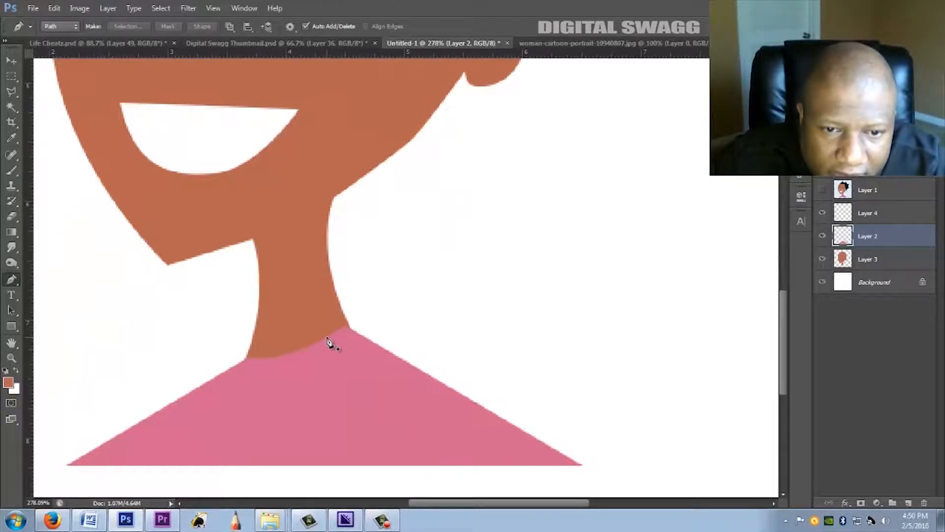
{"action": "left_click", "coordinate": [327, 338]}
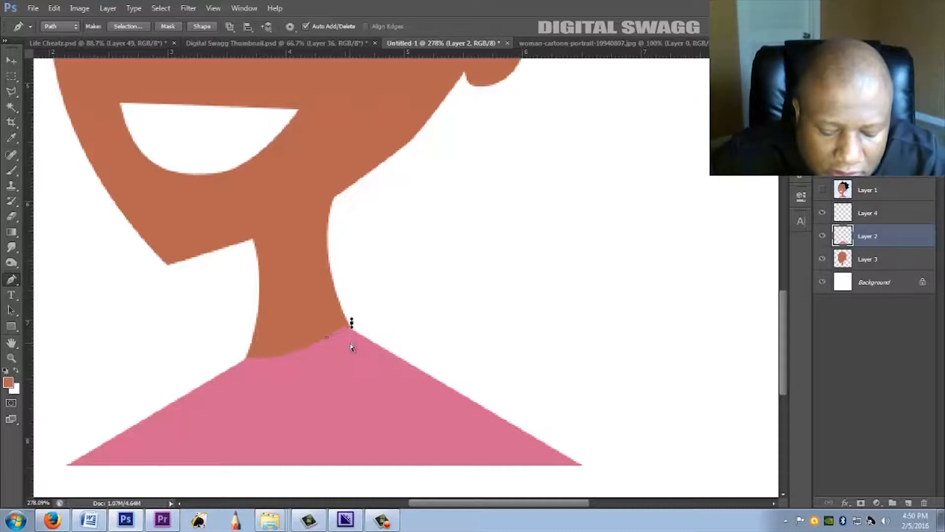
{"action": "key", "text": "ctrl+alt+z"}
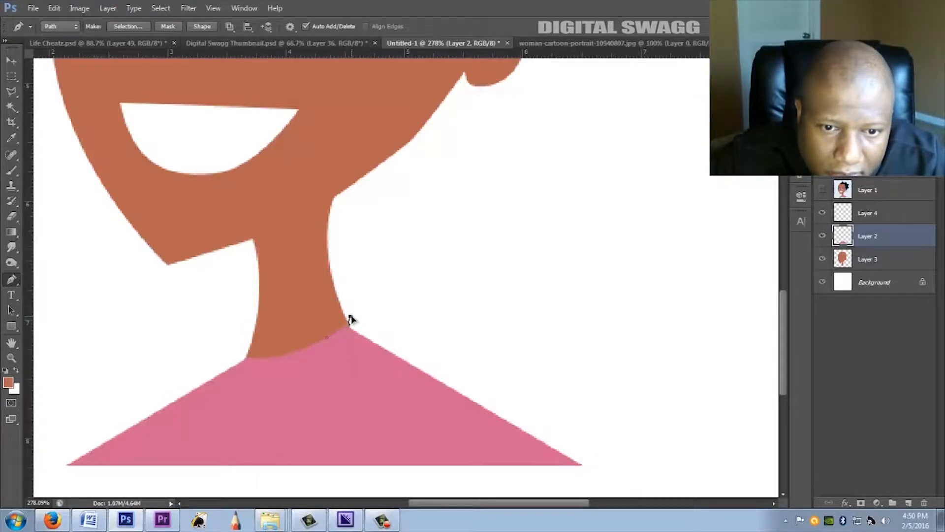
{"action": "left_click", "coordinate": [351, 317]}
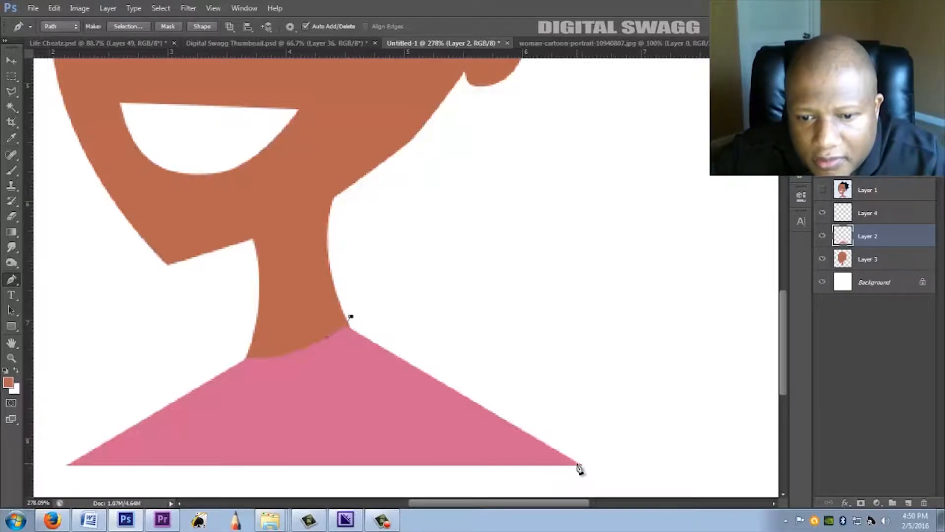
{"action": "left_click", "coordinate": [582, 465]}
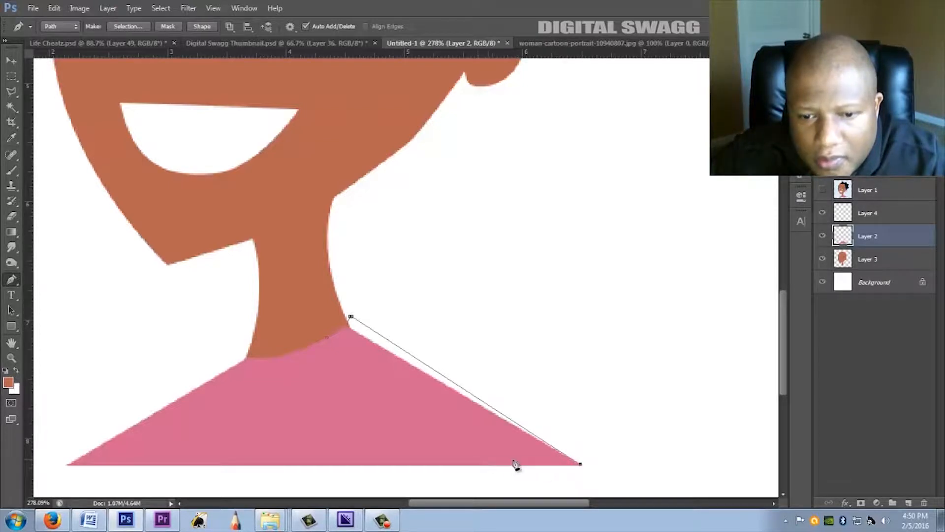
{"action": "left_click", "coordinate": [476, 454]}
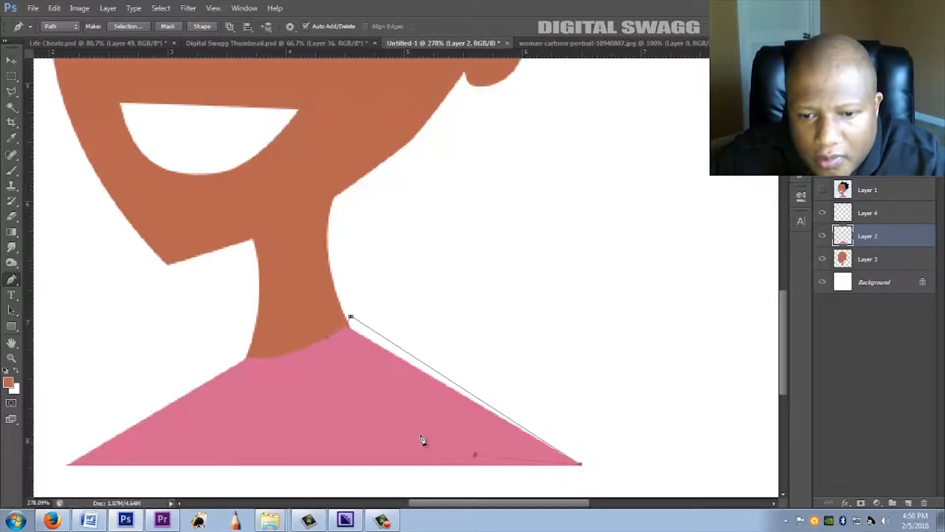
Convert the shoulder path into a new anti-aliased selection with a feather radius of 0 pixels.
{"action": "right_click", "coordinate": [340, 374]}
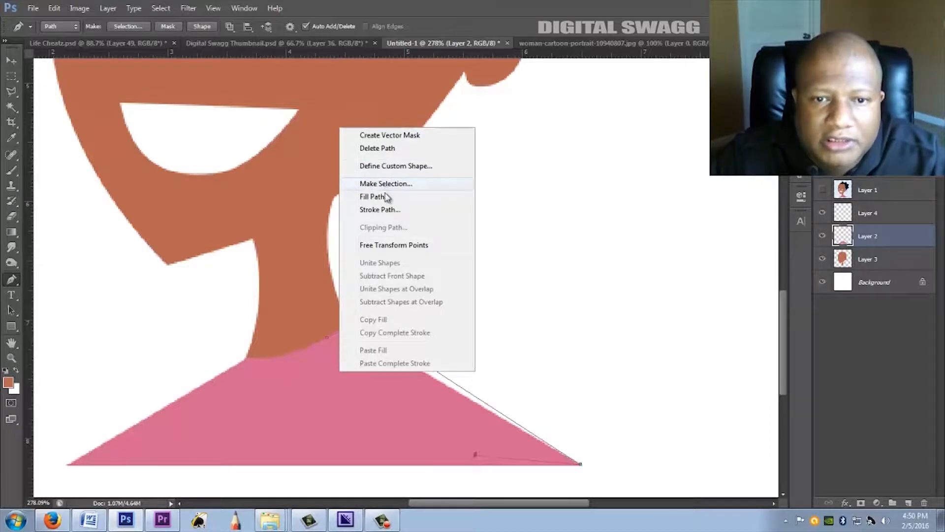
{"action": "left_click", "coordinate": [386, 184]}
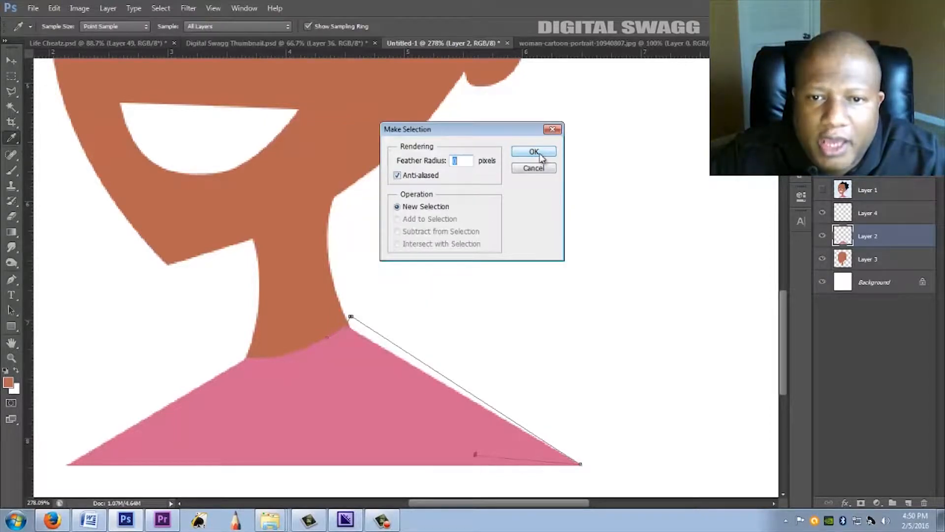
{"action": "left_click", "coordinate": [540, 156]}
Sample the shirt's pink d56691 as the foreground color, fill the shoulder selection with it and deselect.
{"action": "left_click", "coordinate": [8, 382]}
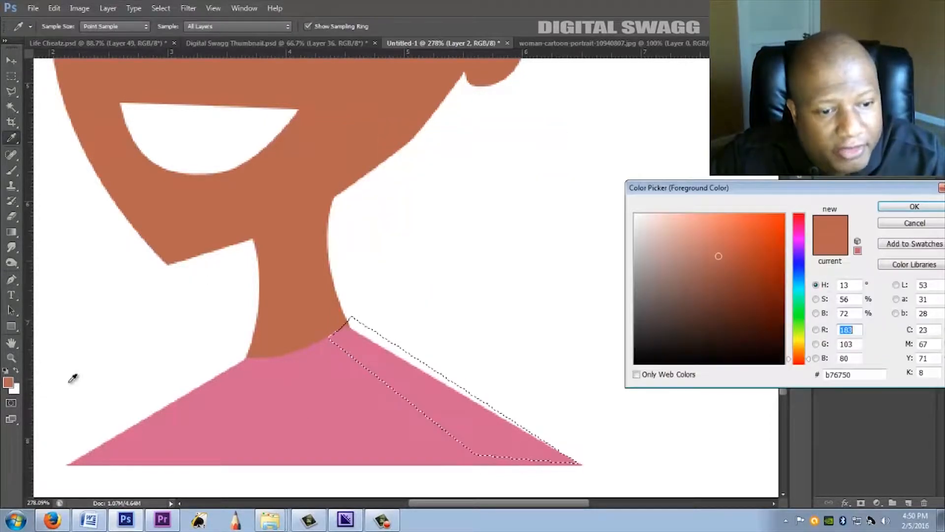
{"action": "left_click", "coordinate": [325, 406]}
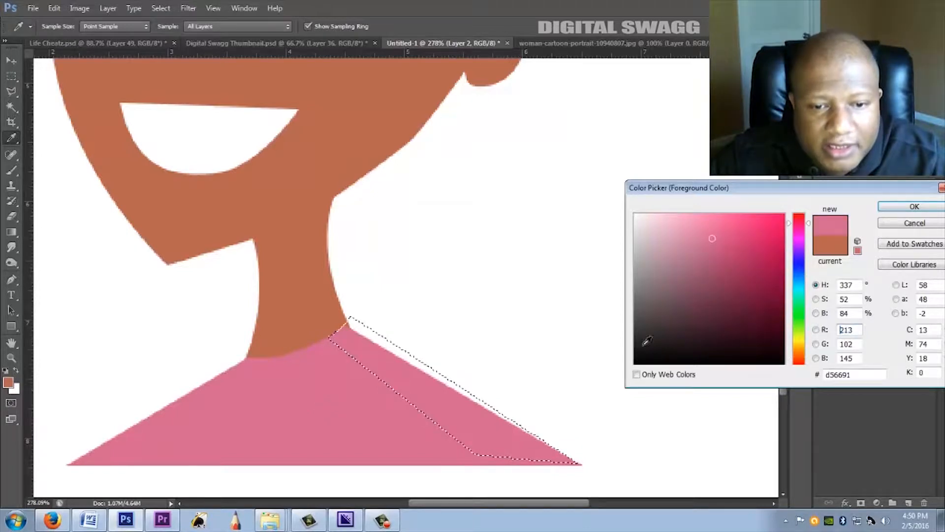
{"action": "left_click", "coordinate": [897, 207]}
{"action": "key", "text": "alt+Delete"}
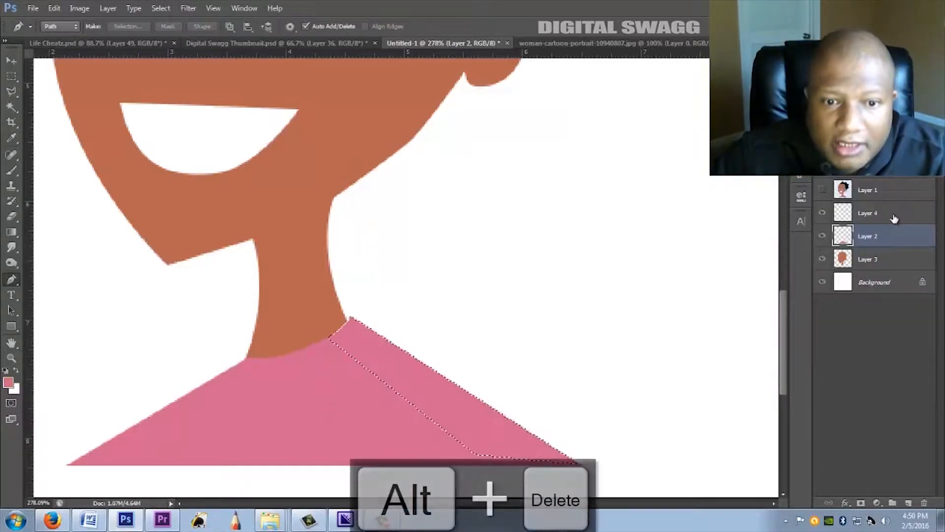
{"action": "key", "text": "ctrl+d"}
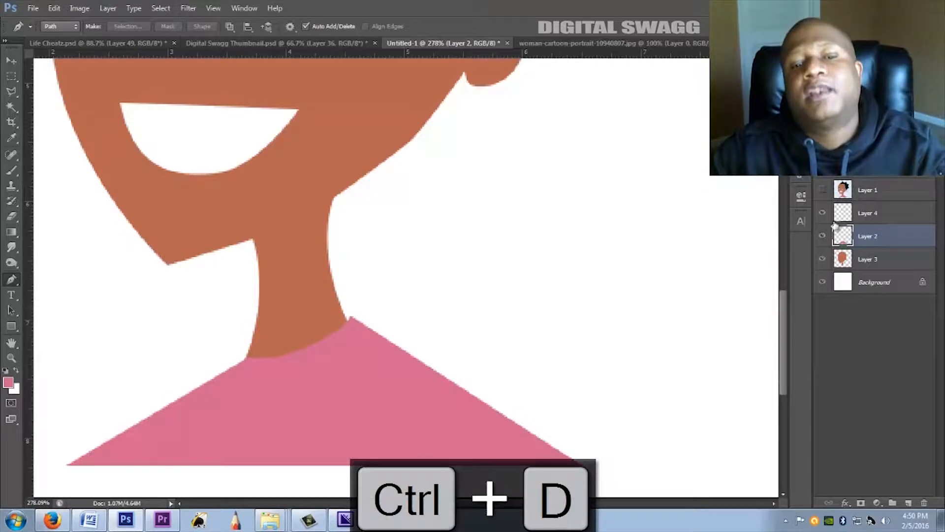
Compare the extended shoulder with the reference picture, leaving Layer 1 shown and the whole canvas in view.
{"action": "left_click", "coordinate": [824, 192]}
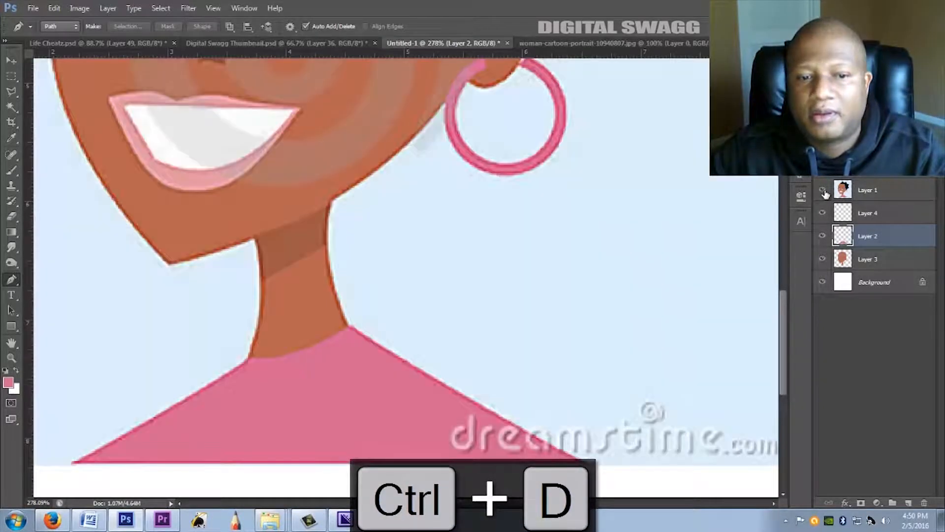
{"action": "left_click", "coordinate": [824, 191]}
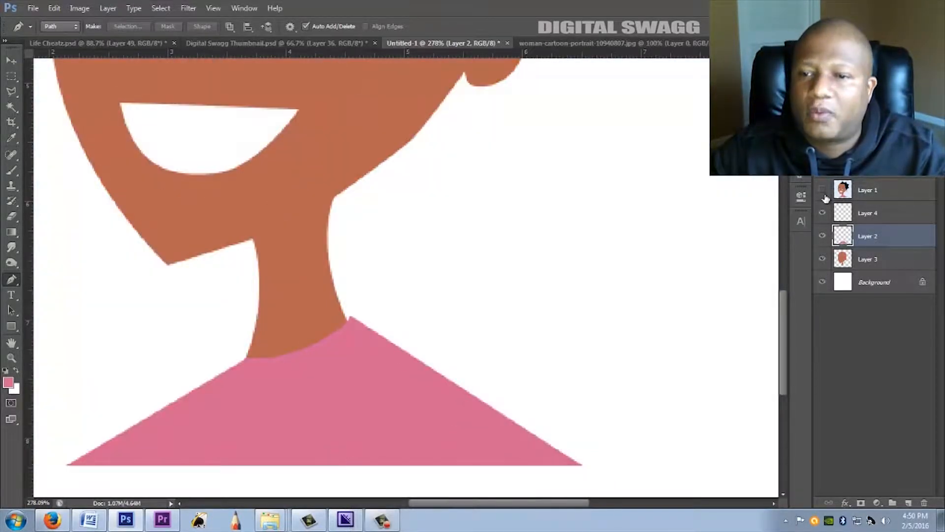
{"action": "left_click", "coordinate": [822, 190]}
{"action": "key", "text": "ctrl+0"}
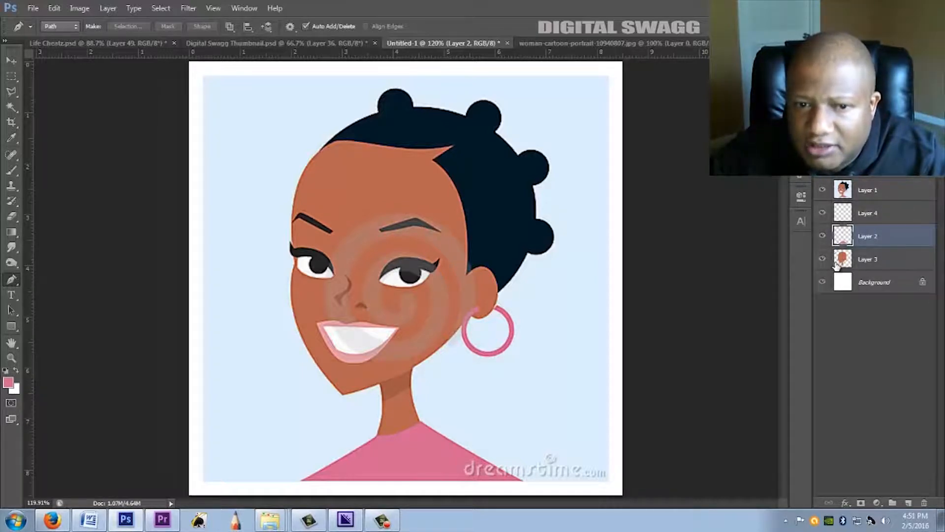
On Layer 2, trace the inner edge of the pink hoop earring with a curved Pen path, from its end on the earlobe around to the opposite end.
{"action": "scroll", "coordinate": [522, 298], "scroll_direction": "up", "scroll_amount": 8}
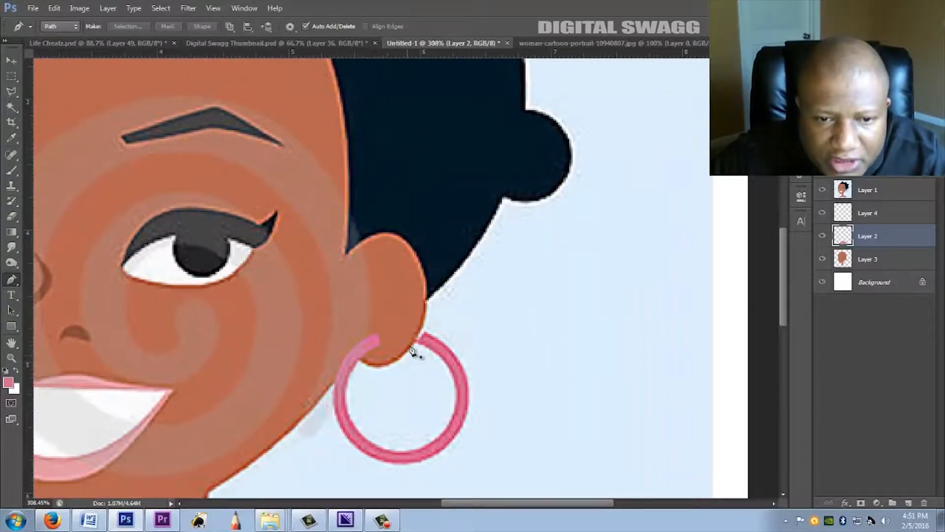
{"action": "scroll", "coordinate": [373, 364], "scroll_direction": "up", "scroll_amount": 2}
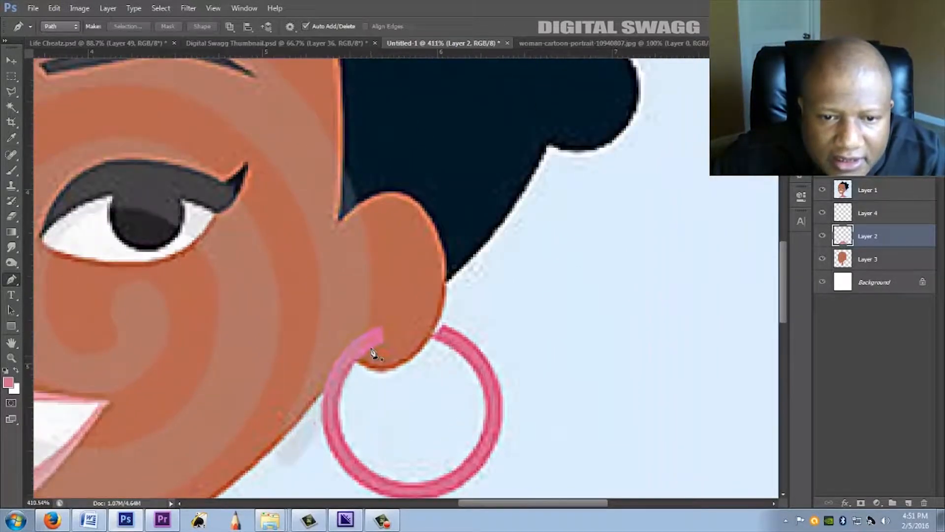
{"action": "left_click", "coordinate": [384, 326]}
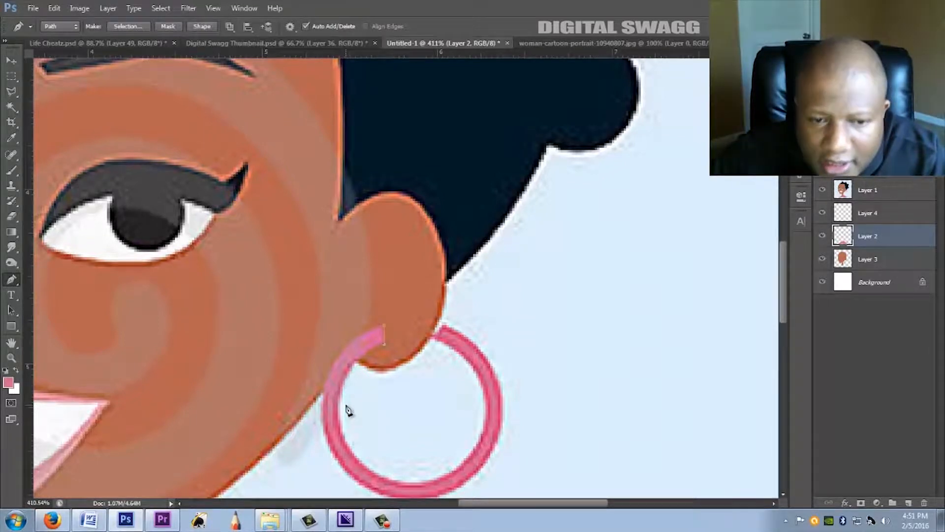
{"action": "left_click_drag", "start_coordinate": [344, 386], "coordinate": [344, 405]}
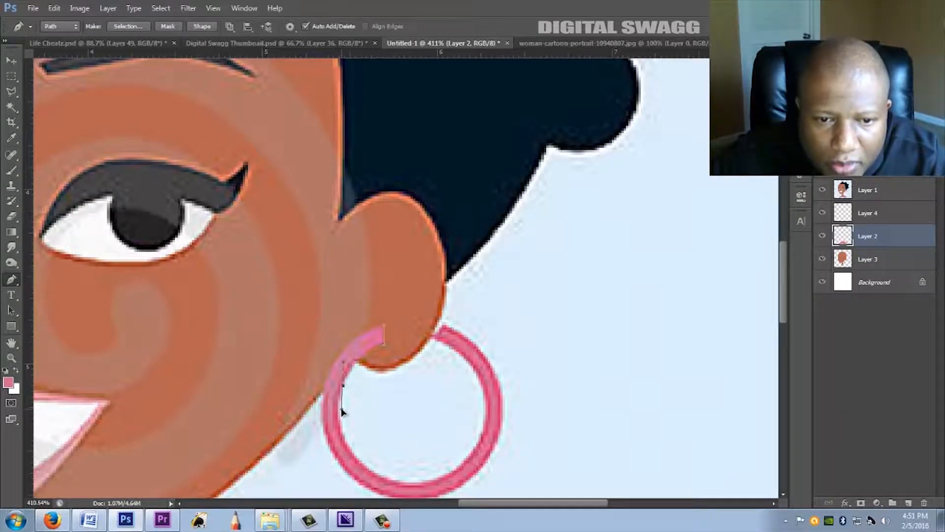
{"action": "left_click_drag", "start_coordinate": [353, 450], "coordinate": [379, 477]}
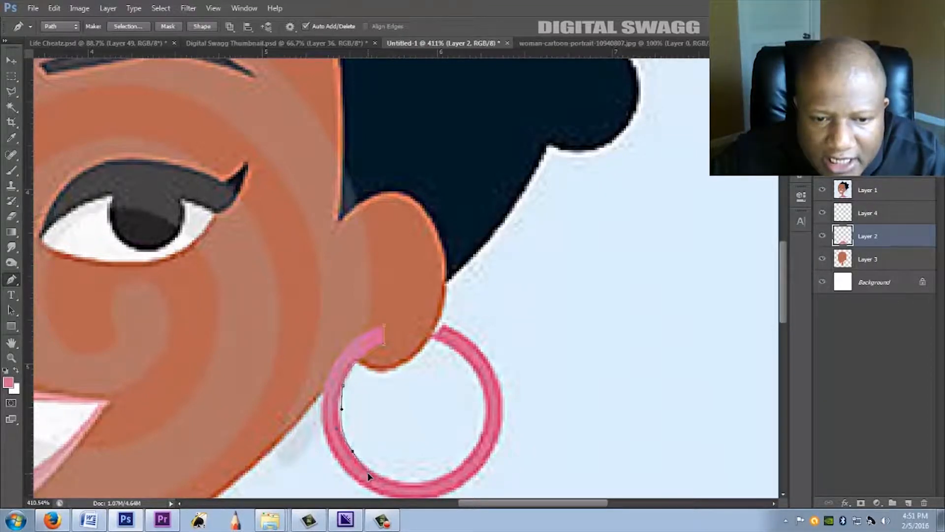
{"action": "left_click_drag", "start_coordinate": [400, 483], "coordinate": [416, 484]}
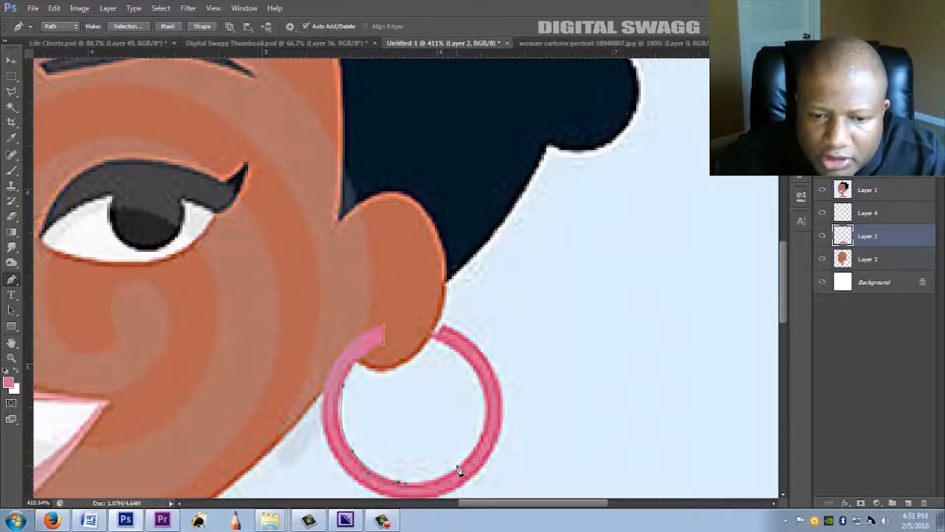
{"action": "left_click_drag", "start_coordinate": [454, 468], "coordinate": [473, 454]}
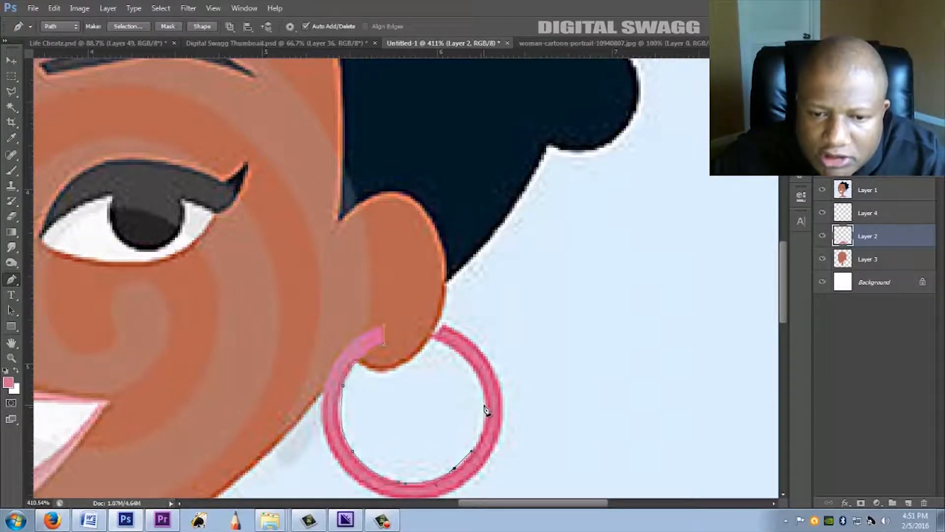
{"action": "left_click_drag", "start_coordinate": [484, 404], "coordinate": [480, 383]}
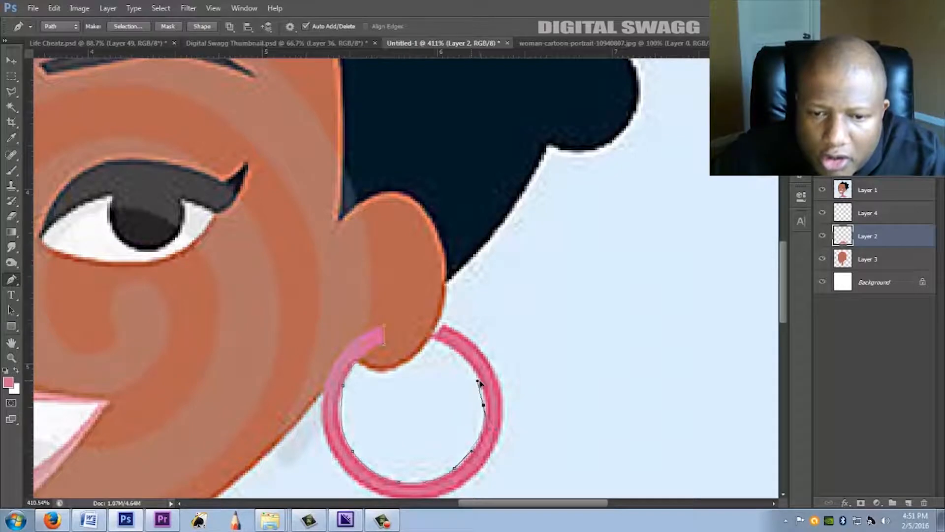
{"action": "left_click_drag", "start_coordinate": [482, 370], "coordinate": [480, 370]}
{"action": "left_click_drag", "start_coordinate": [440, 345], "coordinate": [427, 341]}
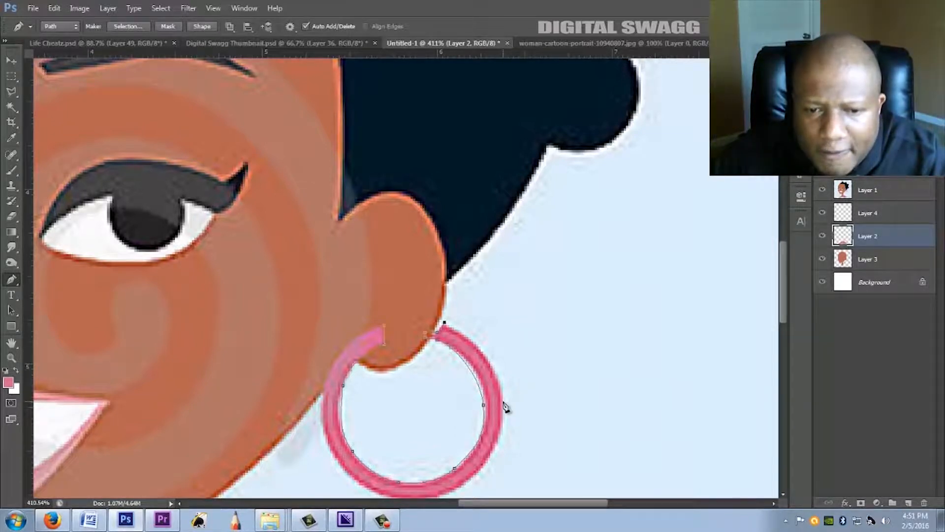
Continue the Pen path back around the hoop earring's outer edge and close it at the starting point on the earlobe.
{"action": "left_click_drag", "start_coordinate": [502, 400], "coordinate": [499, 449]}
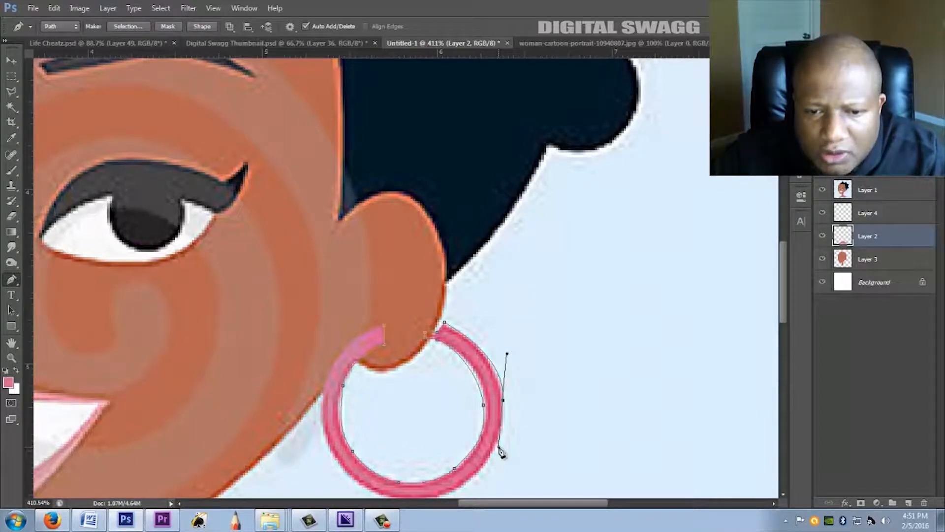
{"action": "left_click_drag", "start_coordinate": [428, 449], "coordinate": [485, 346]}
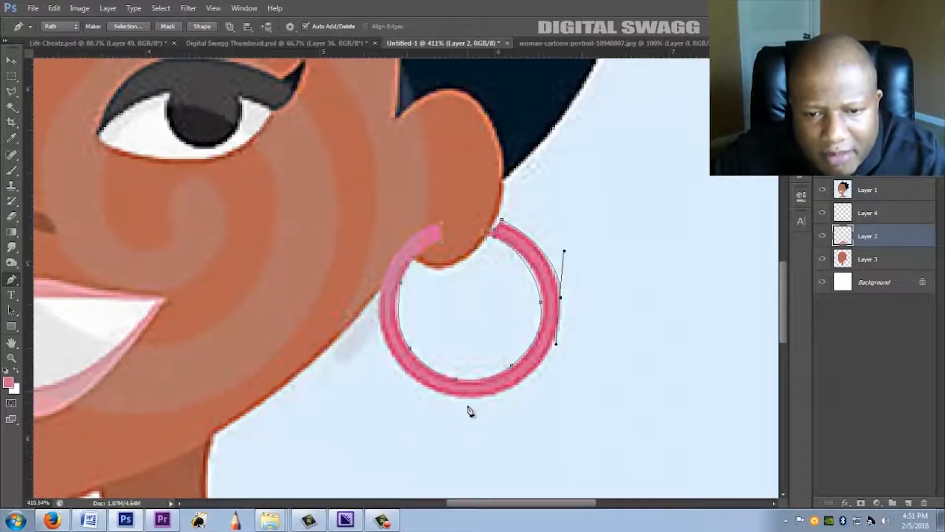
{"action": "left_click_drag", "start_coordinate": [468, 400], "coordinate": [401, 402]}
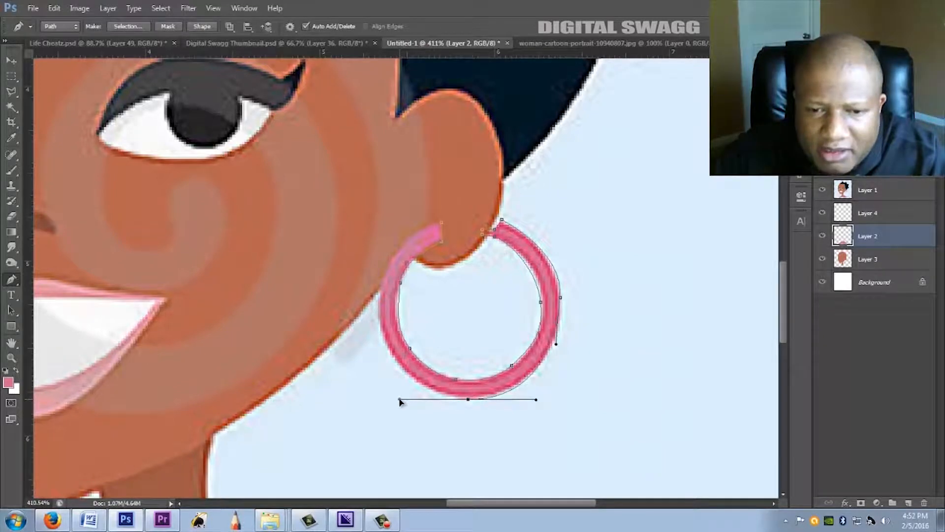
{"action": "left_click_drag", "start_coordinate": [399, 403], "coordinate": [469, 402]}
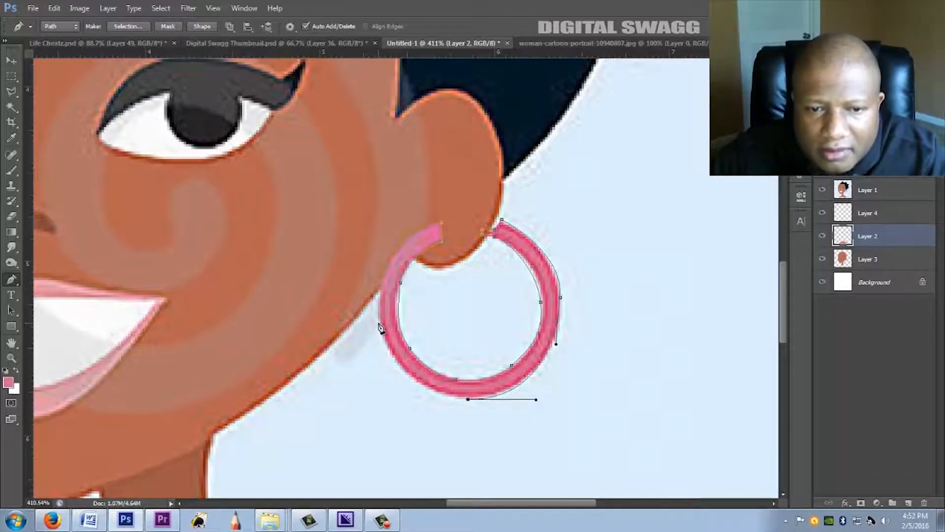
{"action": "mouse_move", "coordinate": [381, 324]}
{"action": "left_mouse_down"}
{"action": "mouse_move", "coordinate": [384, 268]}
{"action": "mouse_move", "coordinate": [351, 245]}
{"action": "mouse_move", "coordinate": [370, 310]}
{"action": "left_mouse_up"}
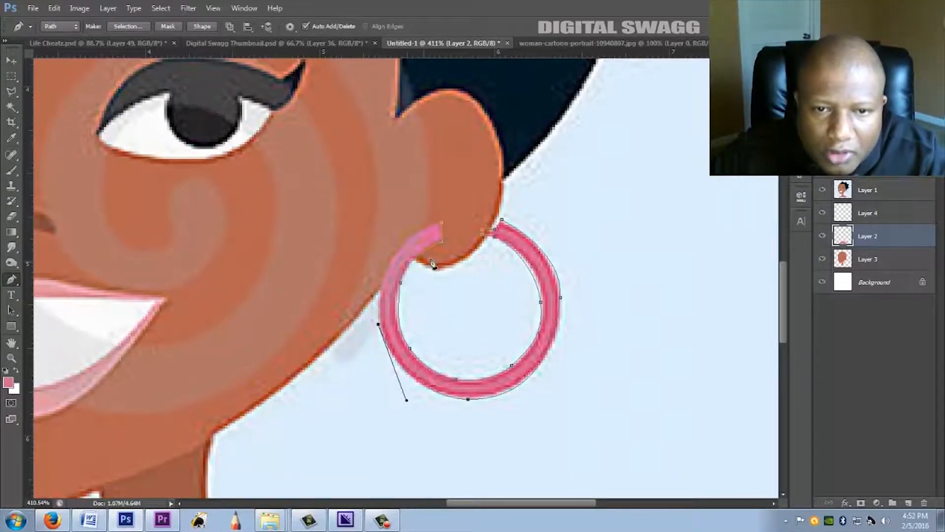
{"action": "left_click_drag", "start_coordinate": [441, 226], "coordinate": [508, 203]}
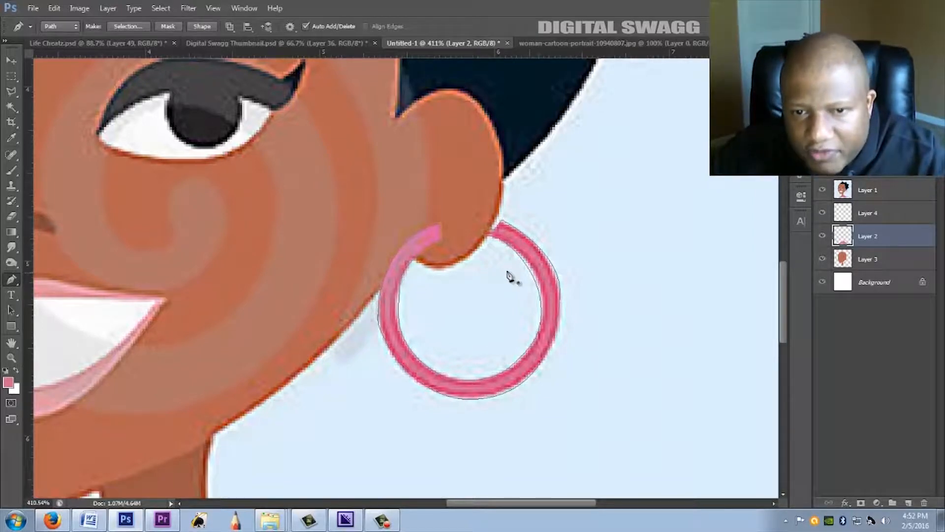
Convert the earring path into a new anti-aliased selection with a feather radius of 0 pixels and fill it with the pink foreground color.
{"action": "right_click", "coordinate": [398, 275]}
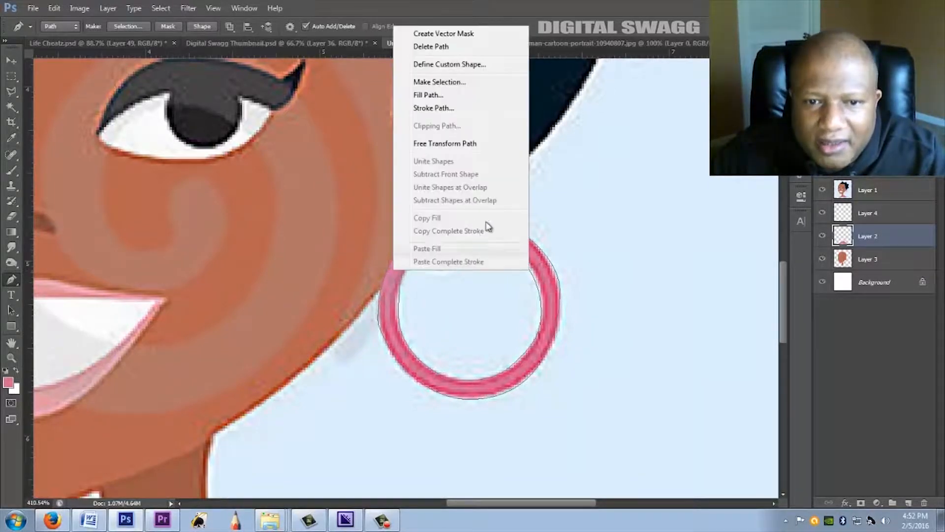
{"action": "left_click", "coordinate": [447, 83]}
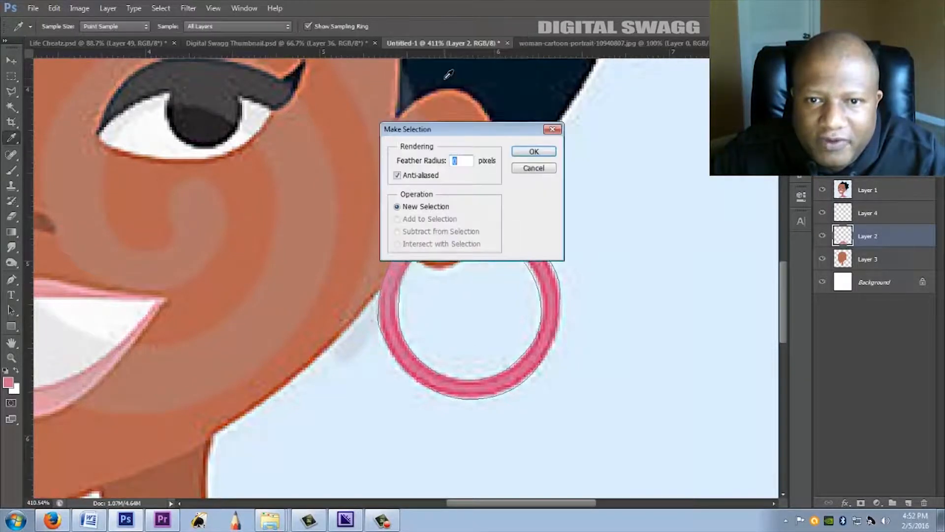
{"action": "left_click", "coordinate": [540, 152]}
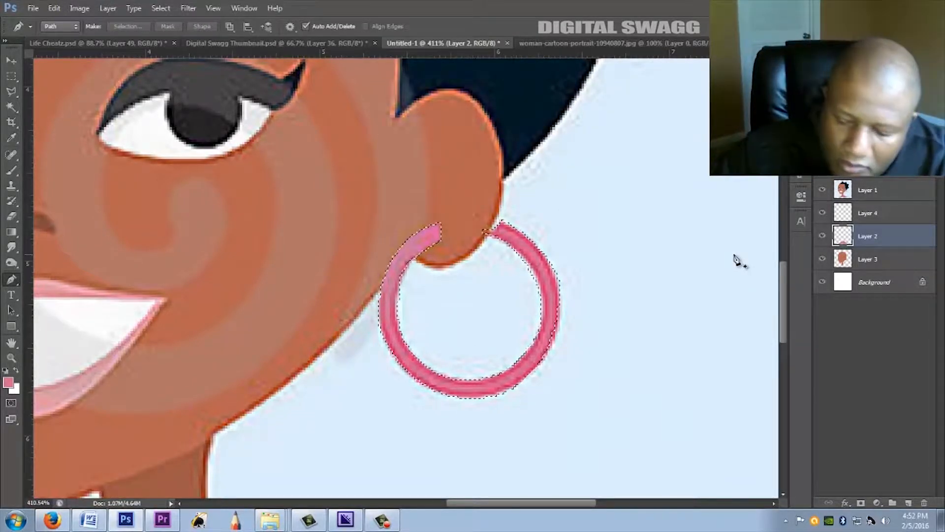
{"action": "key", "text": "alt+Delete"}
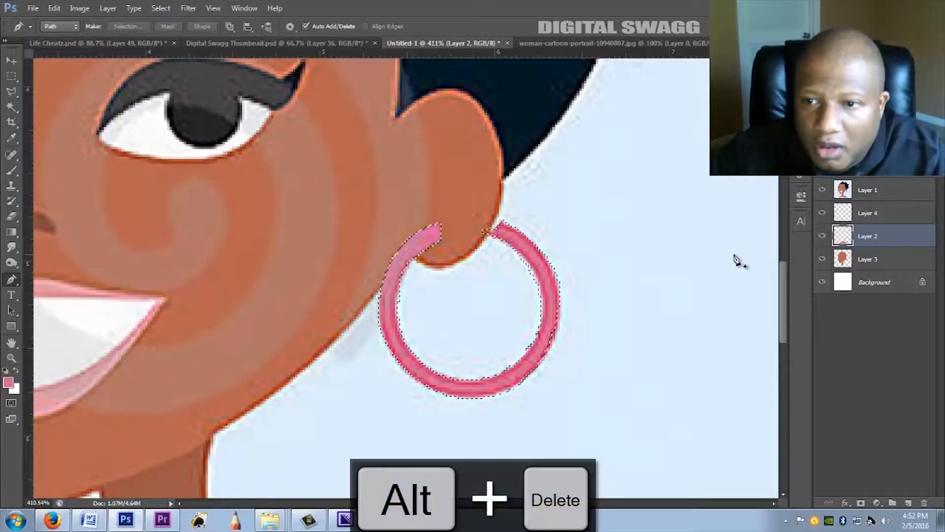
Compare the filled earring with the reference by toggling Layer 1, leave Layer 1 hidden and deselect the earring.
{"action": "left_click", "coordinate": [821, 191]}
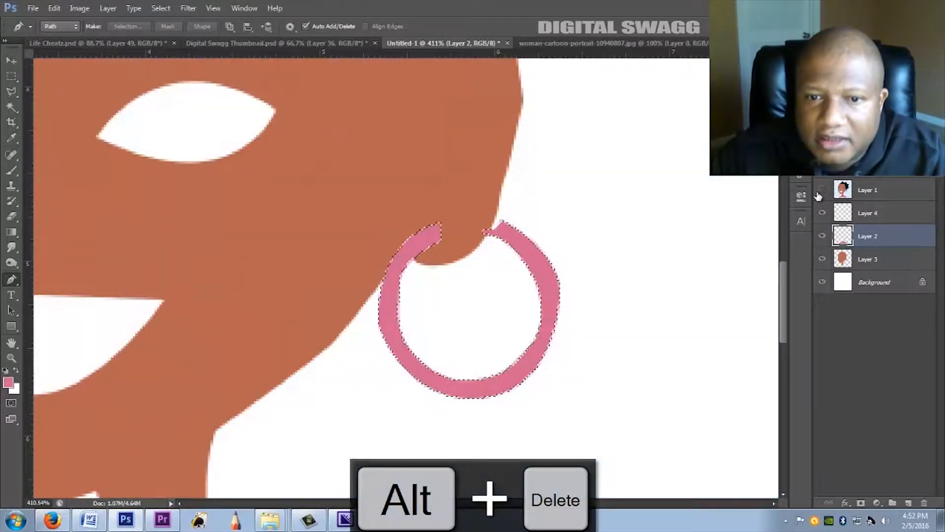
{"action": "left_click", "coordinate": [818, 195]}
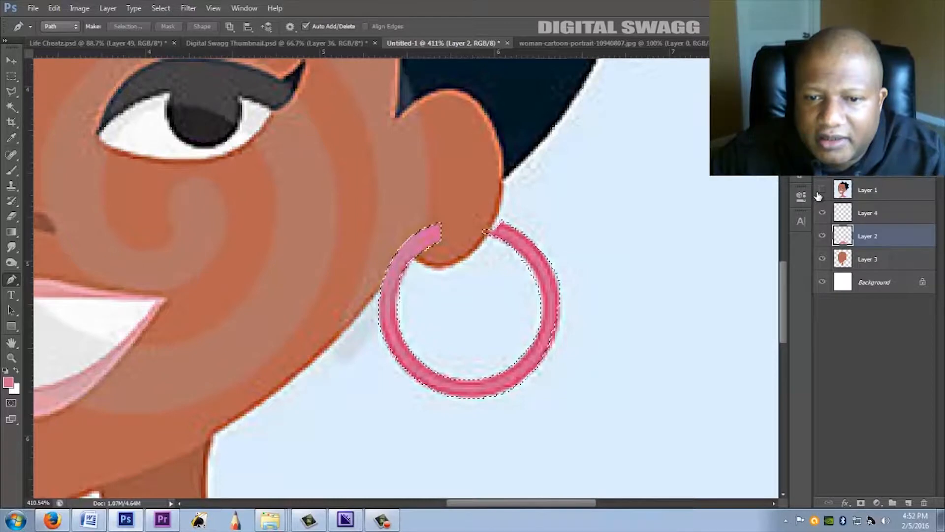
{"action": "left_click", "coordinate": [818, 195]}
{"action": "key", "text": "ctrl+d"}
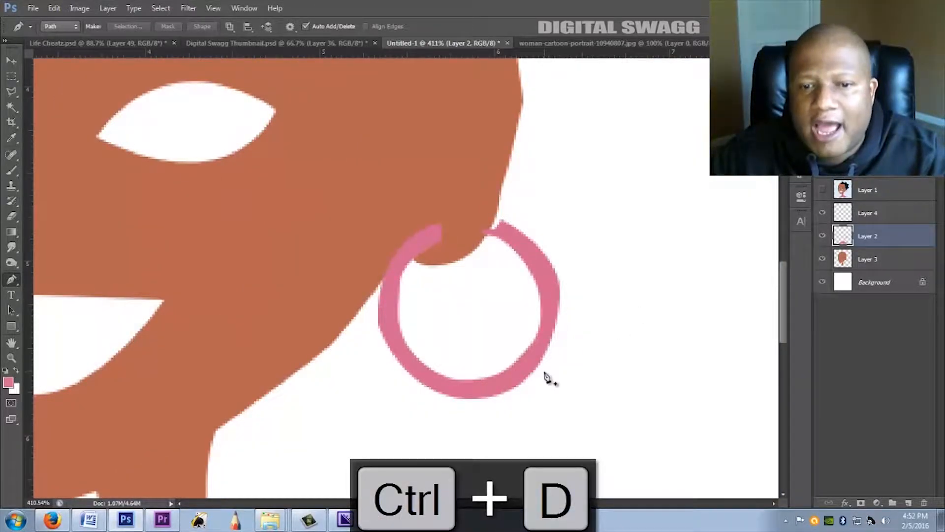
Draw a small closed Pen path that rounds out the flattened lower right outer edge of the hoop earring.
{"action": "left_click", "coordinate": [558, 275]}
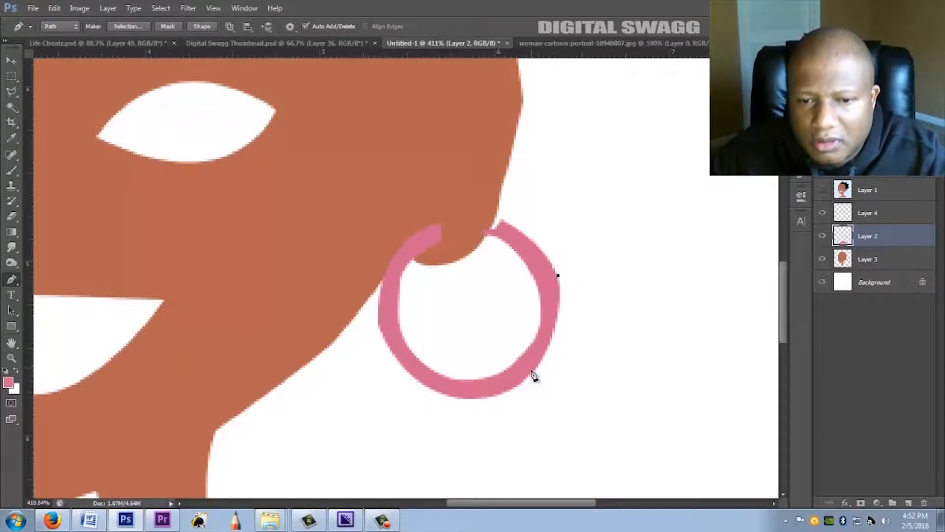
{"action": "left_click_drag", "start_coordinate": [496, 397], "coordinate": [487, 399]}
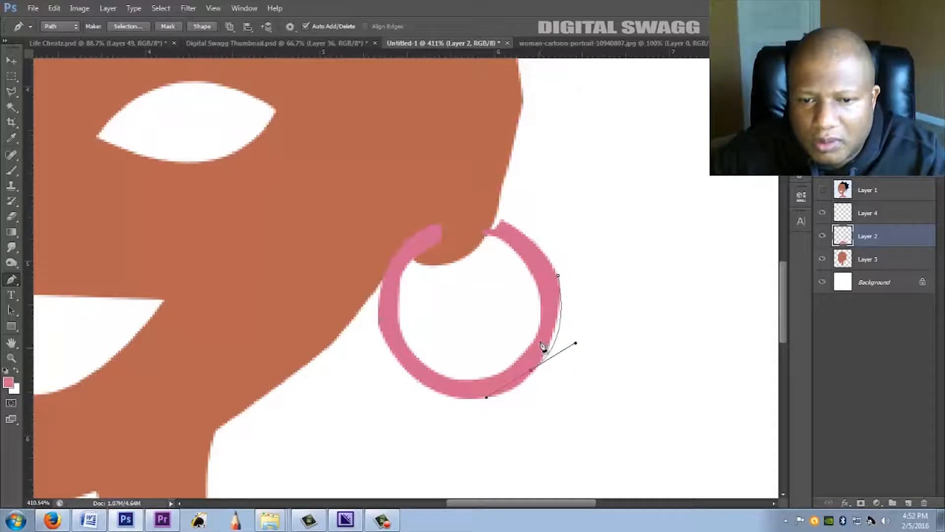
{"action": "left_click", "coordinate": [550, 279]}
Turn the small correction path into a new anti-aliased selection with 0 pixels feather, fill it with the foreground pink and deselect.
{"action": "right_click", "coordinate": [558, 300]}
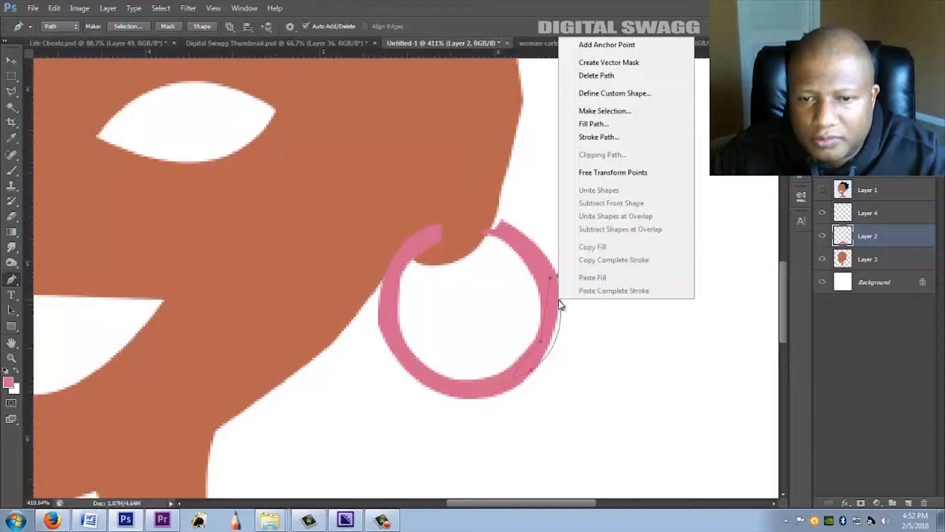
{"action": "left_click", "coordinate": [604, 111]}
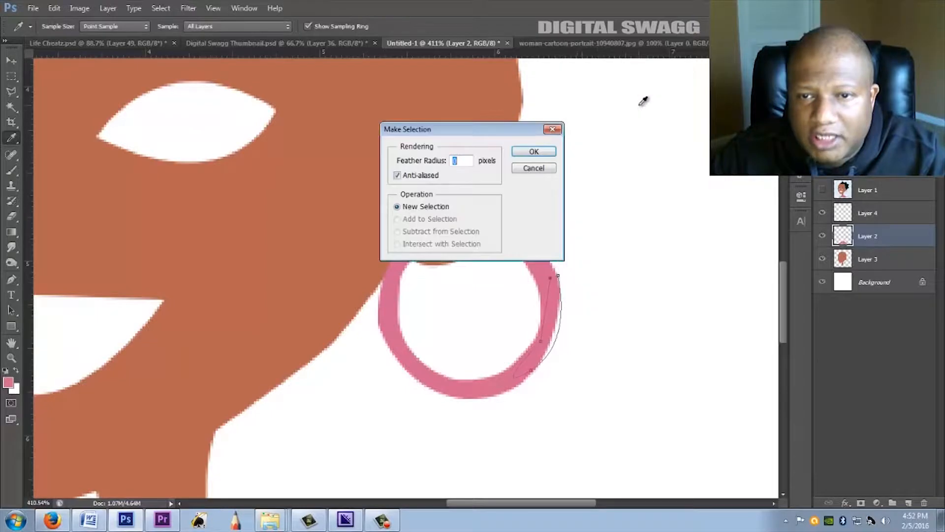
{"action": "left_click", "coordinate": [547, 153]}
{"action": "key", "text": "alt+Delete"}
{"action": "key", "text": "ctrl+d"}
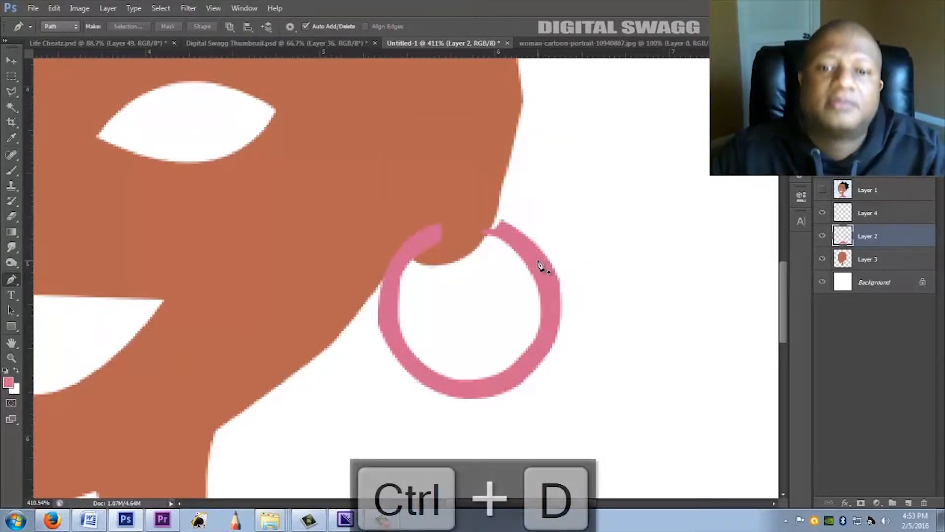
Compare the traced face, shirt and earring with the reference picture by toggling Layer 1, leaving it shown.
{"action": "scroll", "coordinate": [544, 264], "scroll_direction": "down", "scroll_amount": 5}
{"action": "scroll", "coordinate": [531, 268], "scroll_direction": "up", "scroll_amount": 3}
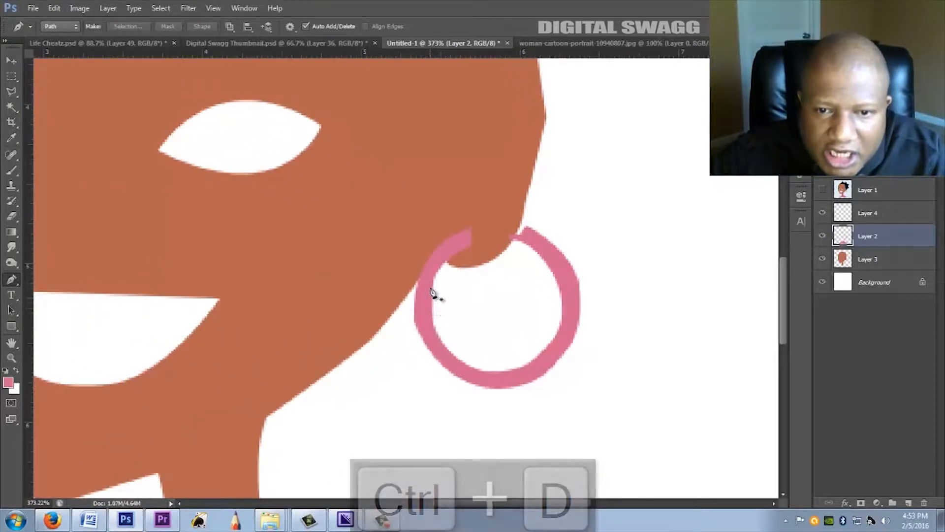
{"action": "scroll", "coordinate": [709, 290], "scroll_direction": "down", "scroll_amount": 4}
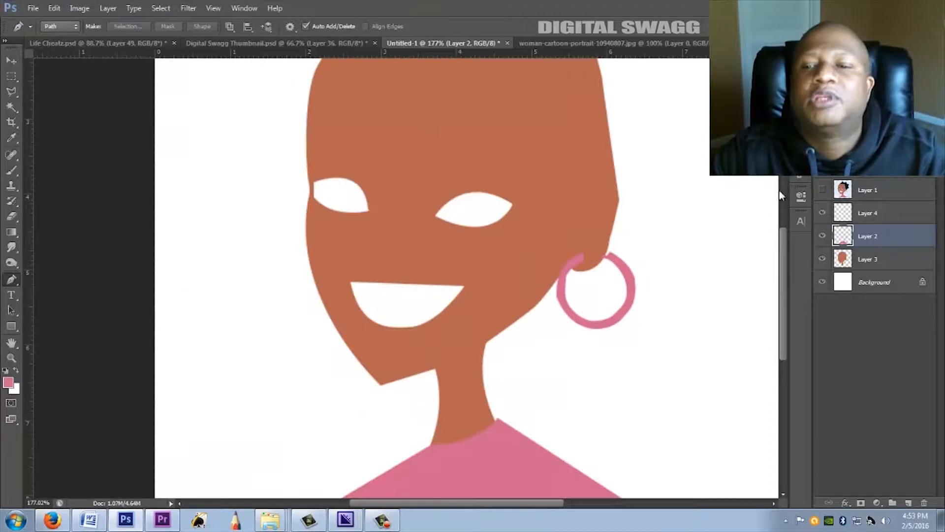
{"action": "left_click", "coordinate": [823, 192]}
{"action": "left_click", "coordinate": [823, 191]}
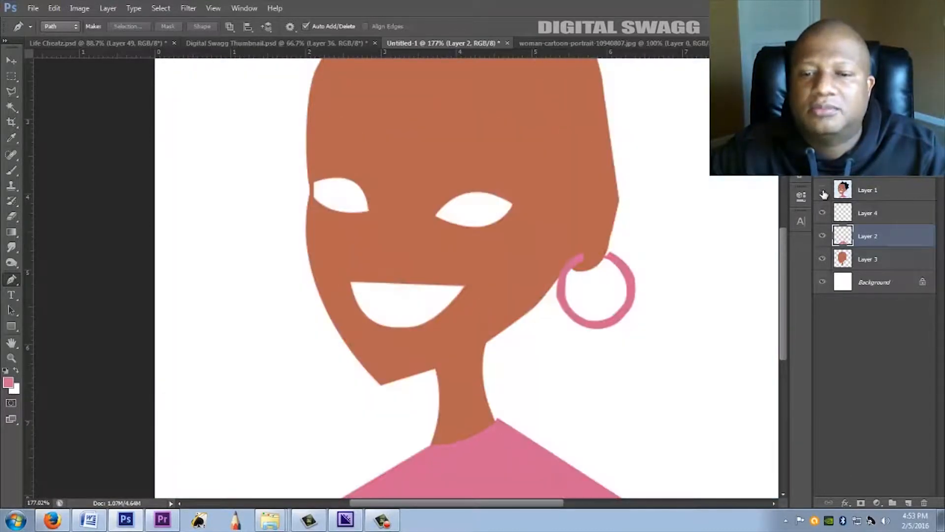
{"action": "left_click", "coordinate": [822, 192]}
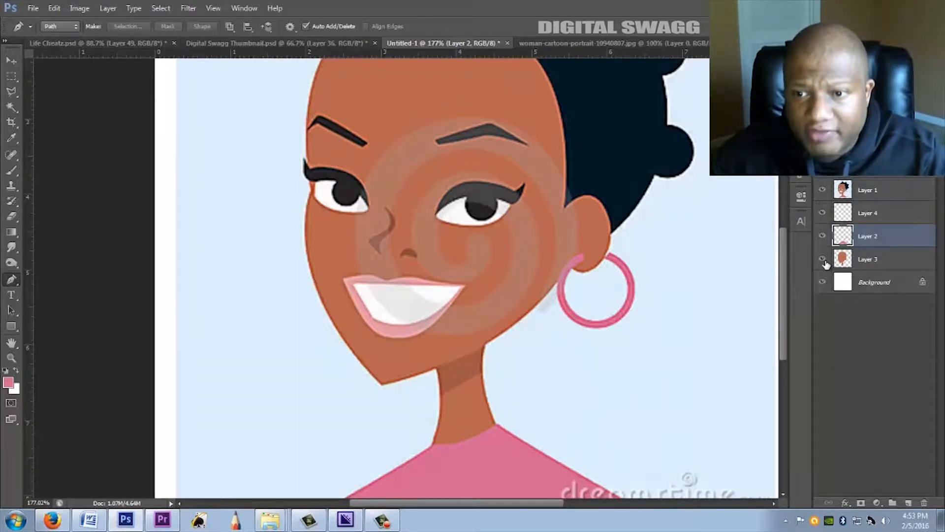
{"action": "left_click", "coordinate": [824, 191]}
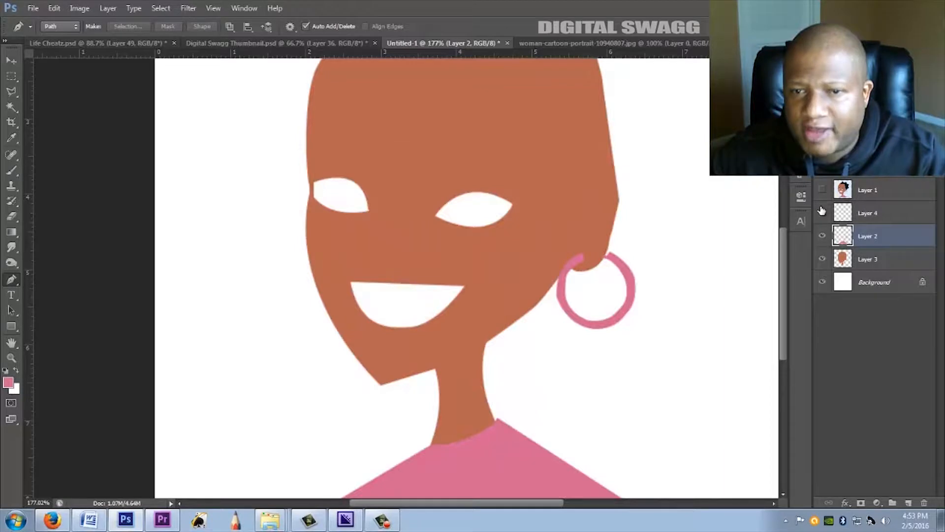
{"action": "left_click", "coordinate": [826, 191]}
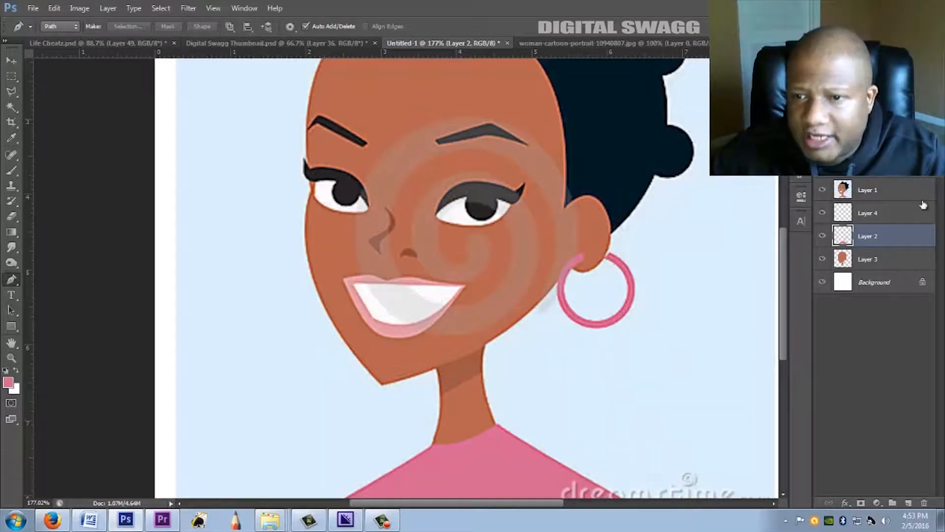
Rename Layer 3, which holds the face and neck fill, as skin and Layer 2 with the pink fills as shirt.
{"action": "left_click", "coordinate": [904, 222]}
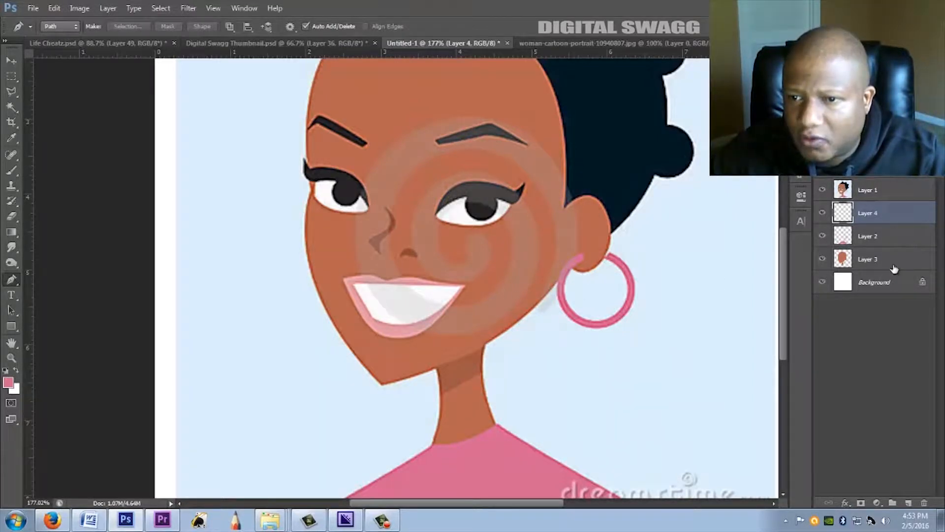
{"action": "double_click", "coordinate": [871, 259]}
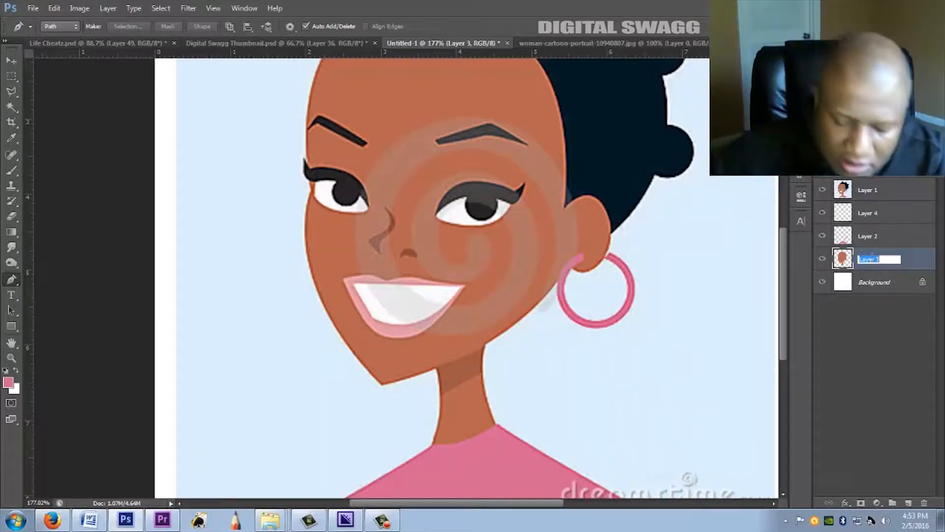
{"action": "type", "text": "skin"}
{"action": "key", "text": "Return"}
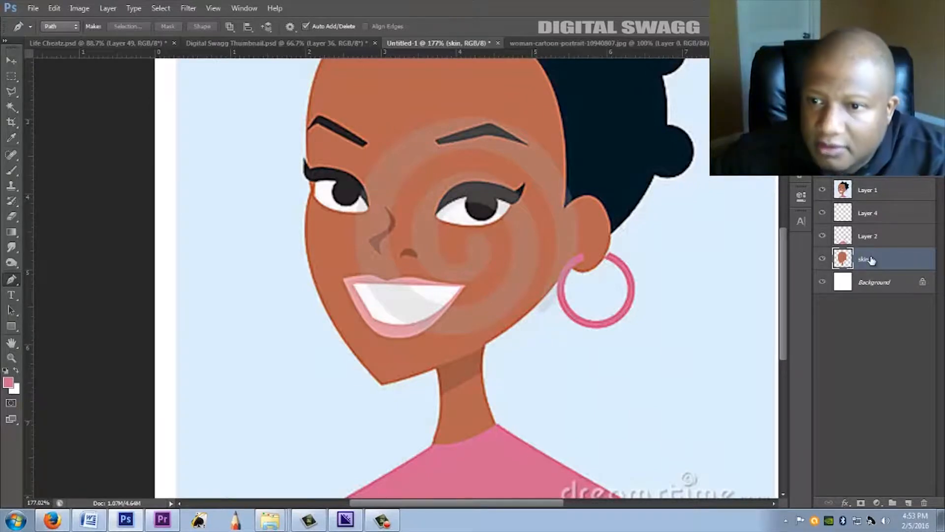
{"action": "double_click", "coordinate": [863, 236]}
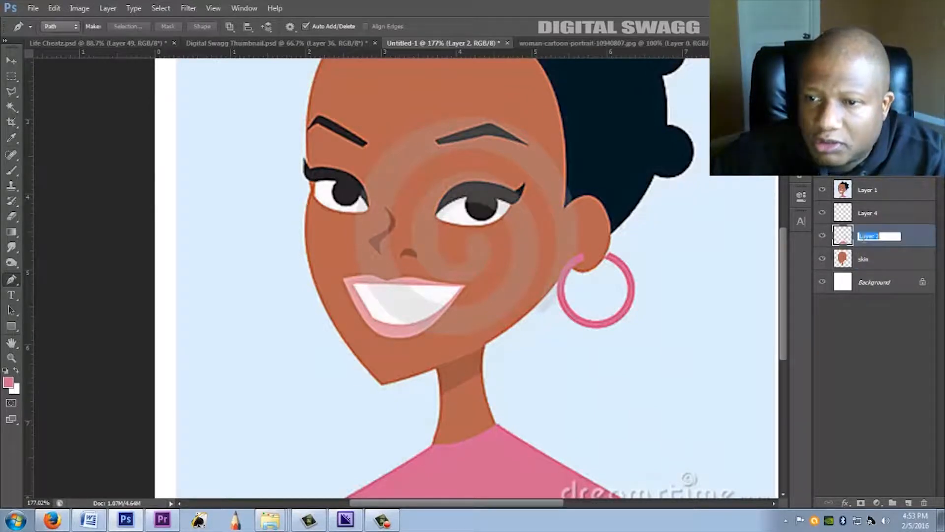
{"action": "type", "text": "shirt"}
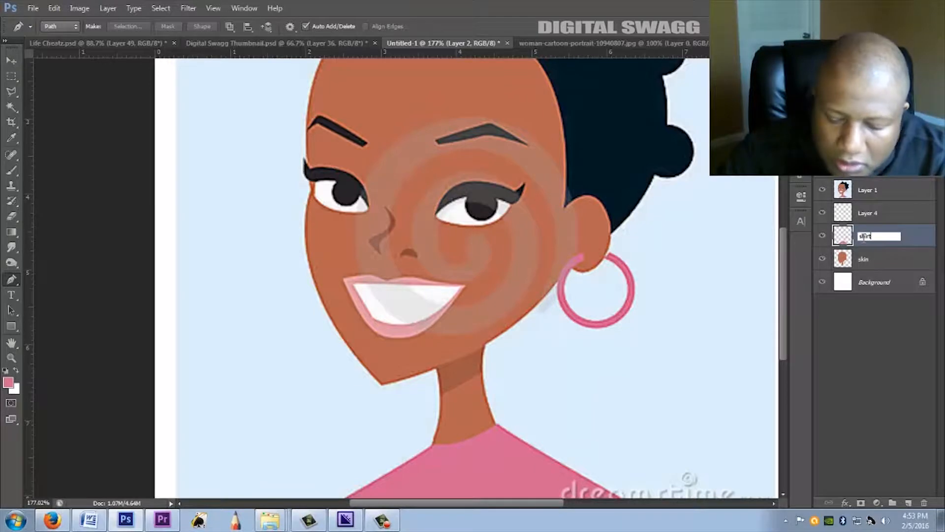
{"action": "key", "text": "Return"}
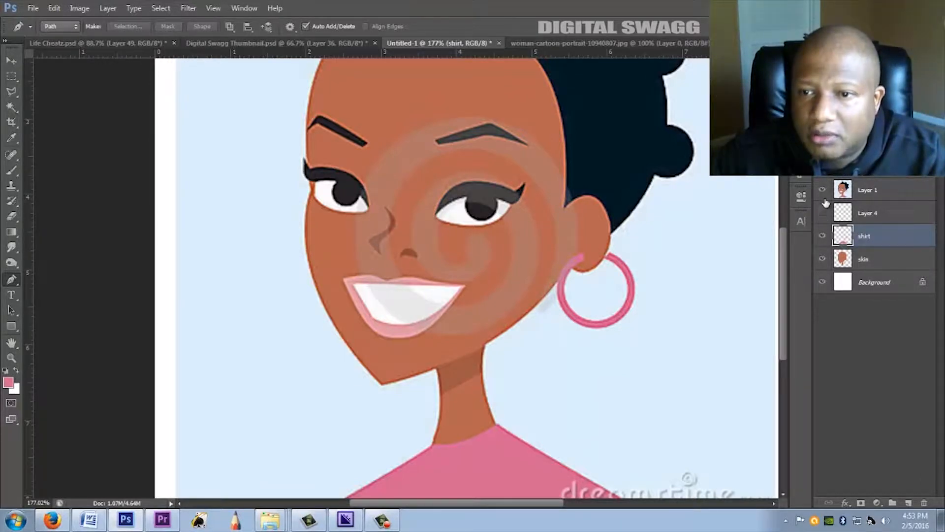
Check what Layer 4 contains by toggling its visibility with Layer 1 hidden, and rename it as whites.
{"action": "left_click", "coordinate": [823, 191]}
{"action": "left_click", "coordinate": [822, 213]}
{"action": "left_click", "coordinate": [822, 213]}
{"action": "left_click", "coordinate": [822, 190]}
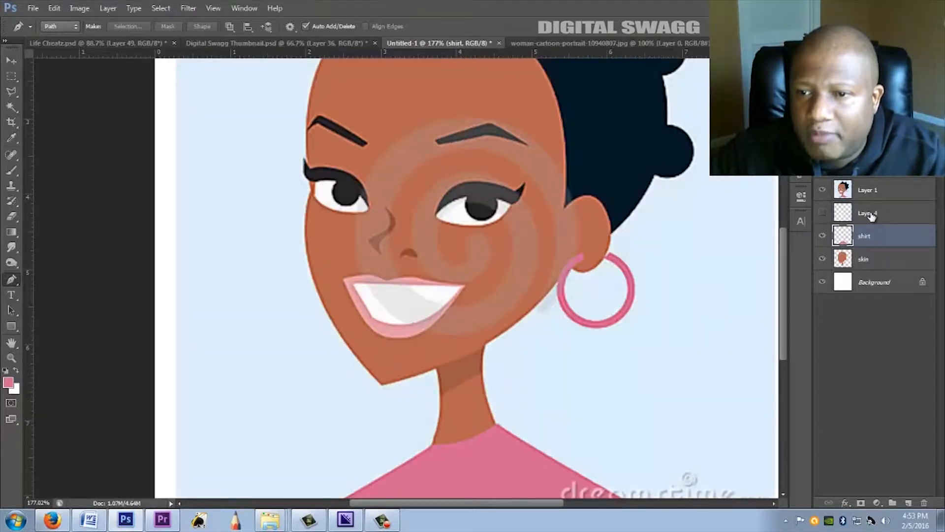
{"action": "double_click", "coordinate": [869, 213]}
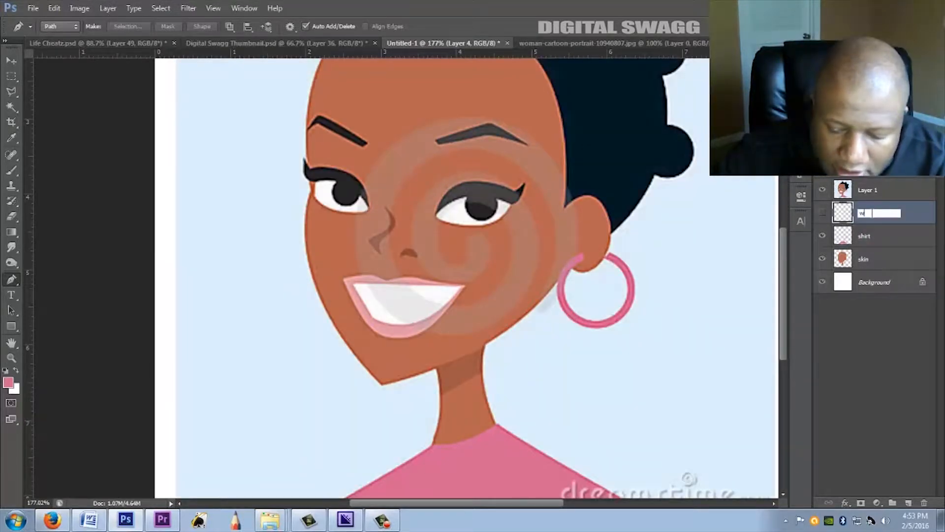
{"action": "key", "text": "Return"}
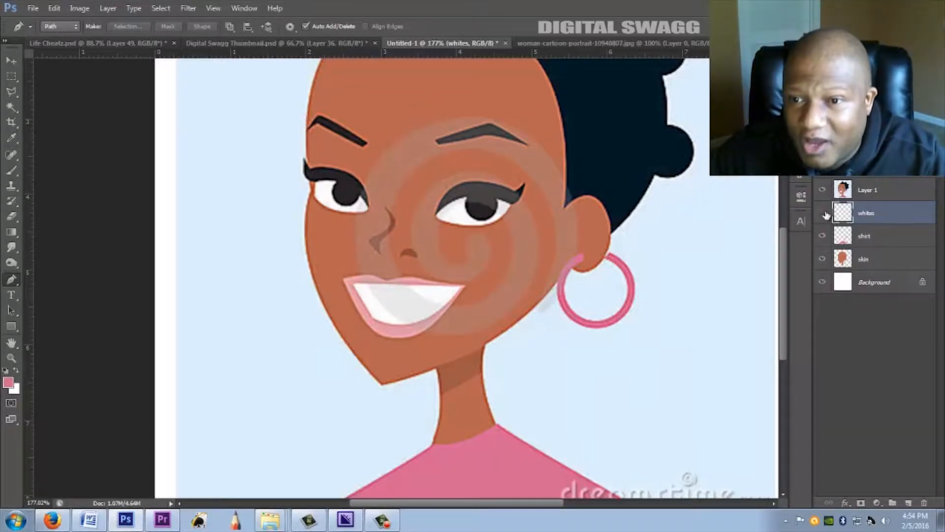
Show the whites layer beneath the reference picture, check it by toggling Layer 1, and add a new layer above whites.
{"action": "left_click", "coordinate": [823, 192]}
{"action": "left_click", "coordinate": [822, 192]}
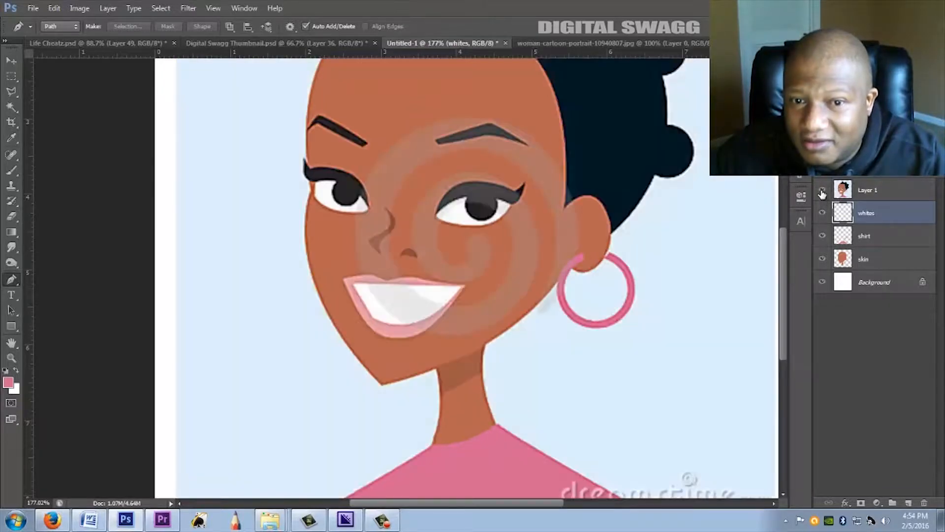
{"action": "left_click", "coordinate": [822, 192]}
{"action": "left_click", "coordinate": [822, 192]}
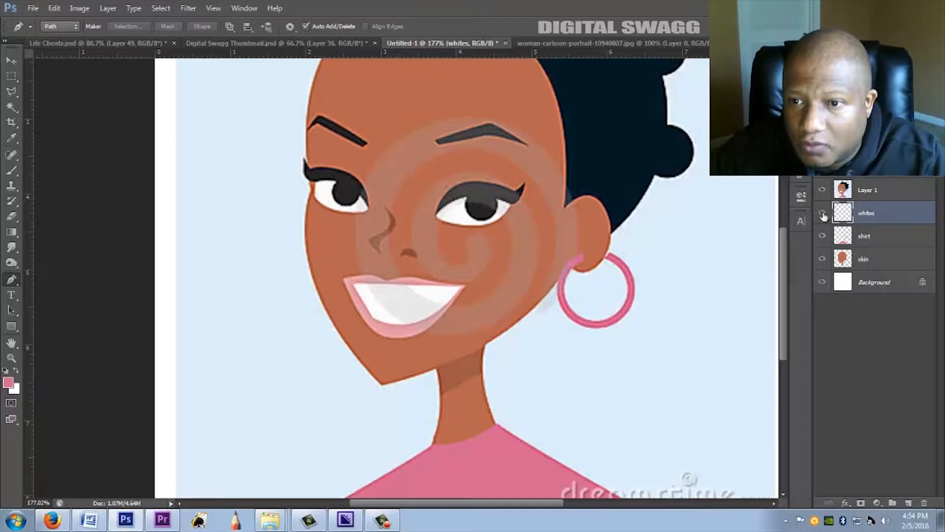
{"action": "left_click", "coordinate": [908, 503]}
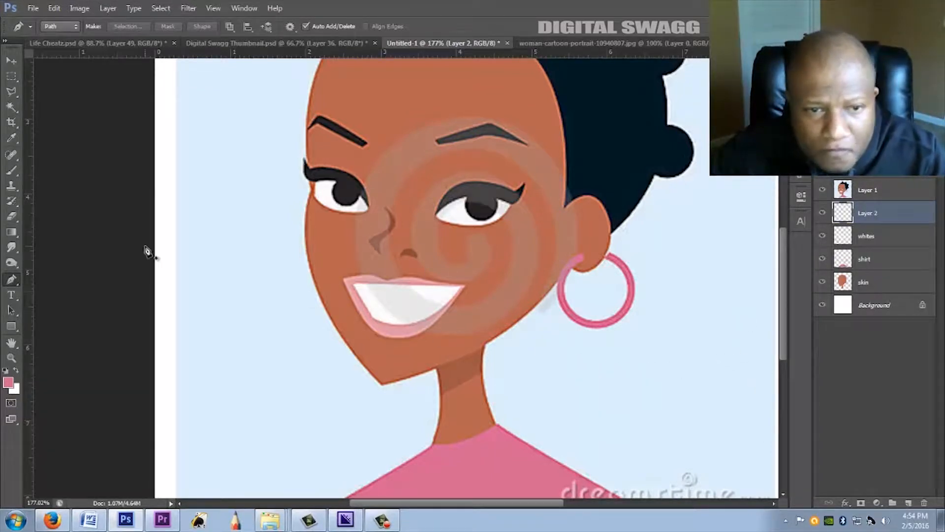
{"action": "scroll", "coordinate": [418, 287], "scroll_direction": "up", "scroll_amount": 3}
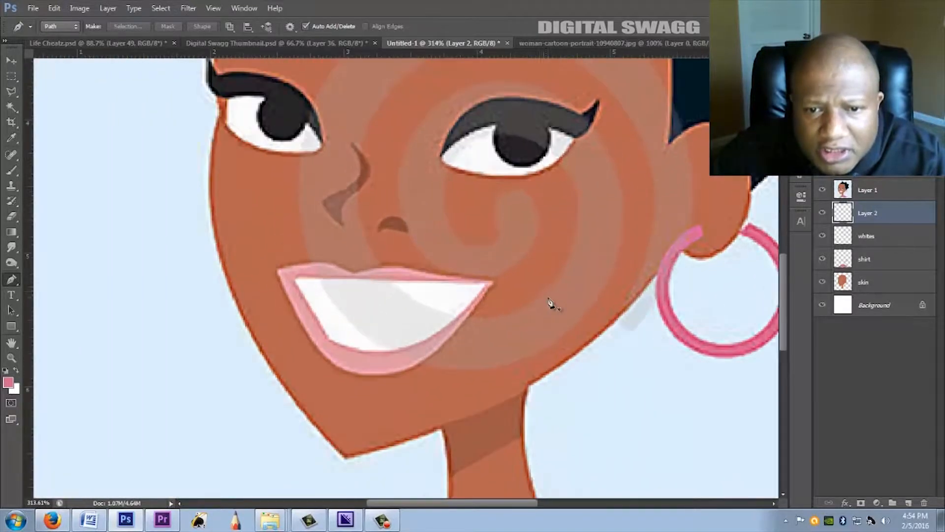
{"action": "left_click", "coordinate": [494, 284]}
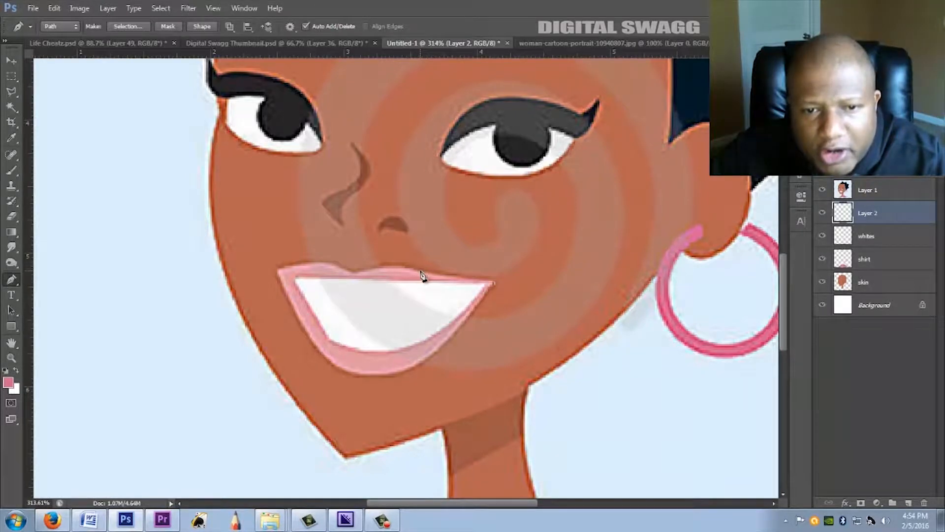
{"action": "left_click_drag", "start_coordinate": [427, 270], "coordinate": [408, 254]}
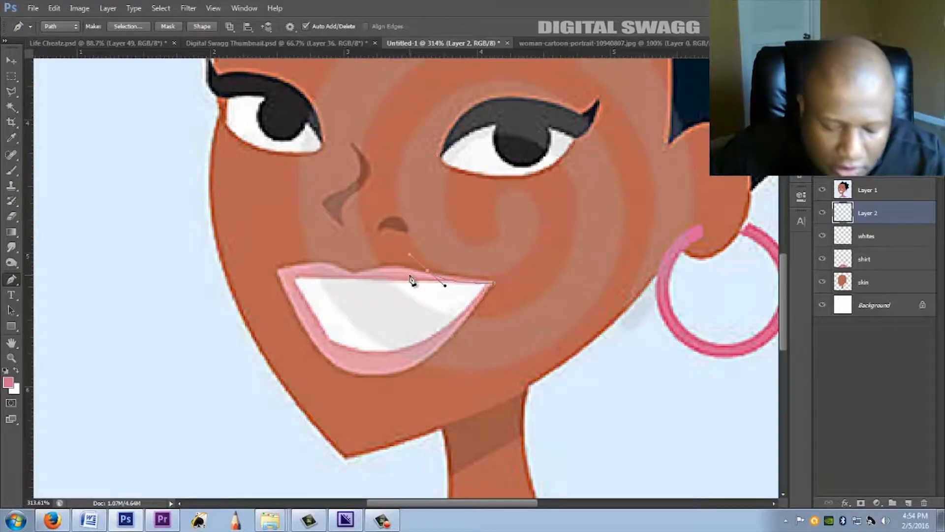
{"action": "key", "text": "ctrl+alt+z"}
{"action": "key", "text": "ctrl+z"}
{"action": "key", "text": "ctrl+alt+z"}
{"action": "key", "text": "ctrl+alt+z"}
Trace a closed Pen path around the outer edge of both lips, following the dip of the upper lip.
{"action": "left_click", "coordinate": [494, 280]}
{"action": "left_click_drag", "start_coordinate": [432, 277], "coordinate": [420, 267]}
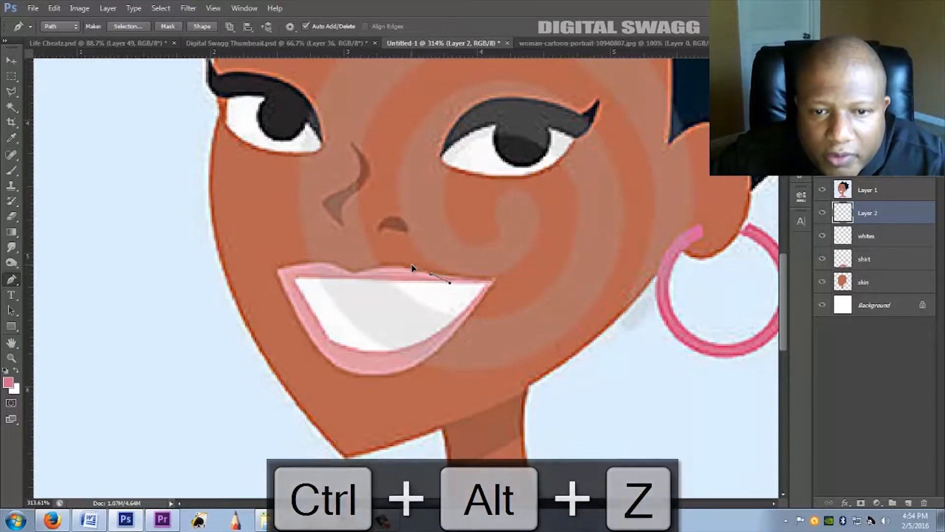
{"action": "left_click_drag", "start_coordinate": [419, 268], "coordinate": [419, 271]}
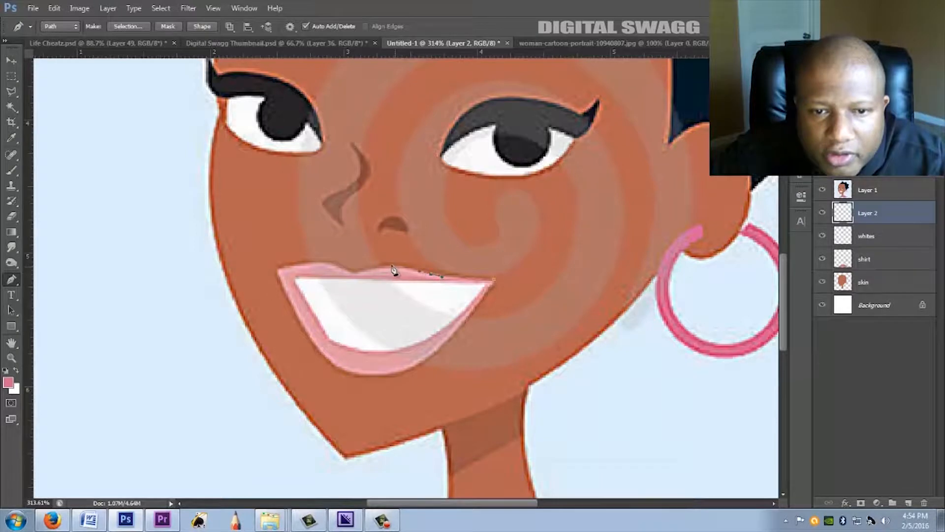
{"action": "left_click_drag", "start_coordinate": [351, 273], "coordinate": [290, 291]}
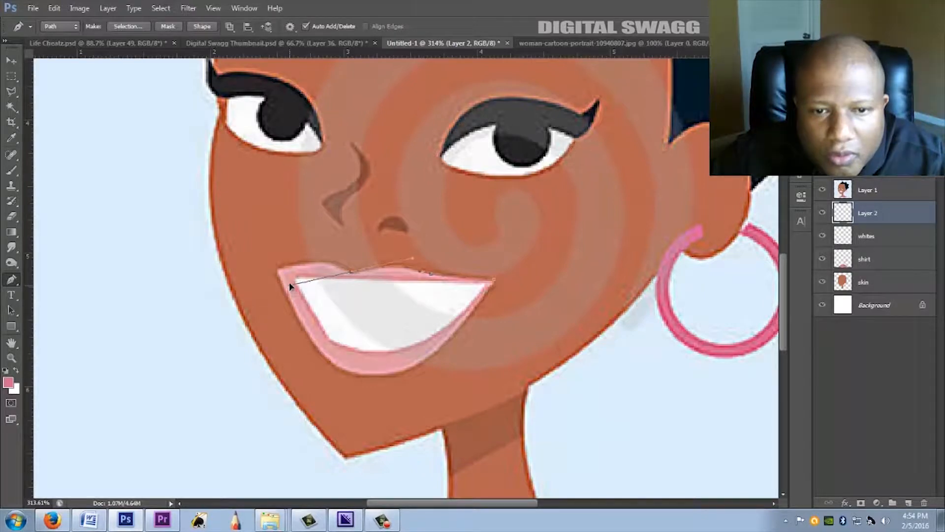
{"action": "left_click_drag", "start_coordinate": [290, 283], "coordinate": [360, 272]}
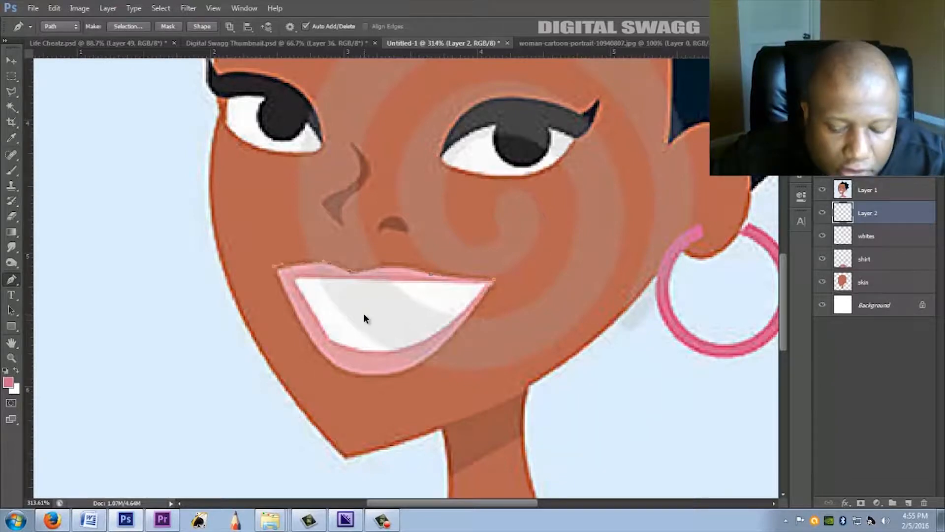
{"action": "key", "text": "ctrl+alt+z"}
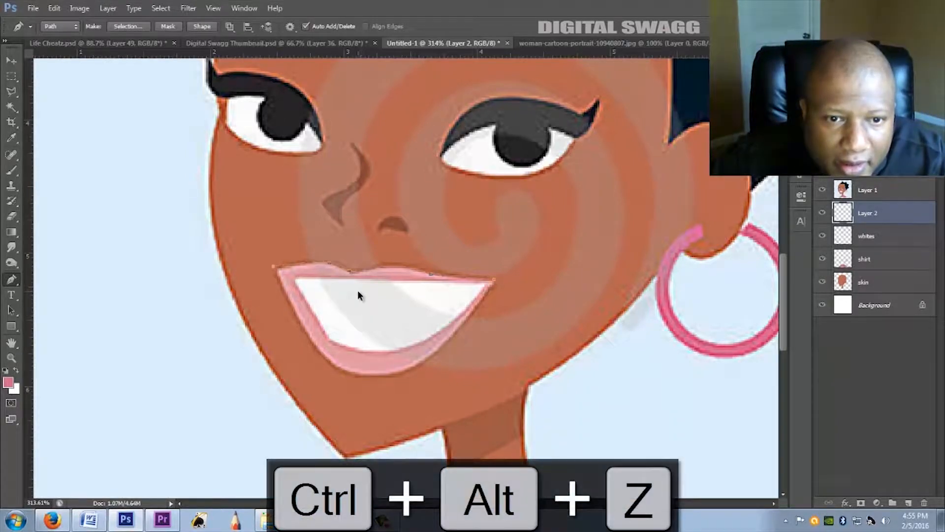
{"action": "key", "text": "ctrl+alt+z"}
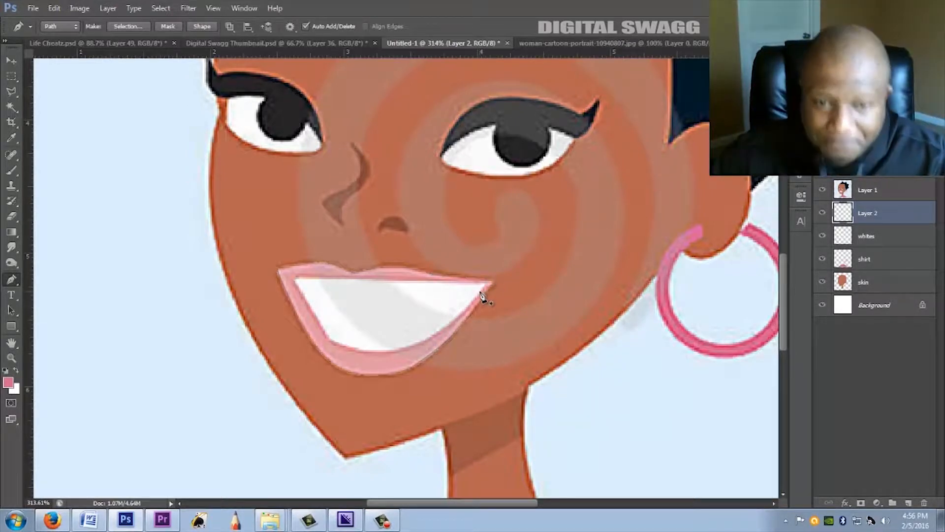
Turn the lip path into a new anti-aliased selection with 0 pixels feather.
{"action": "right_click", "coordinate": [404, 309]}
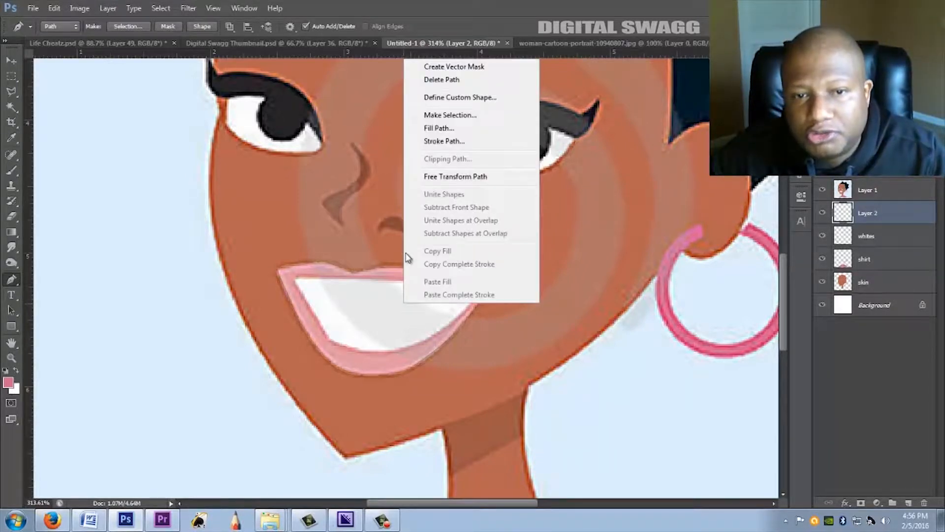
{"action": "left_click", "coordinate": [443, 111]}
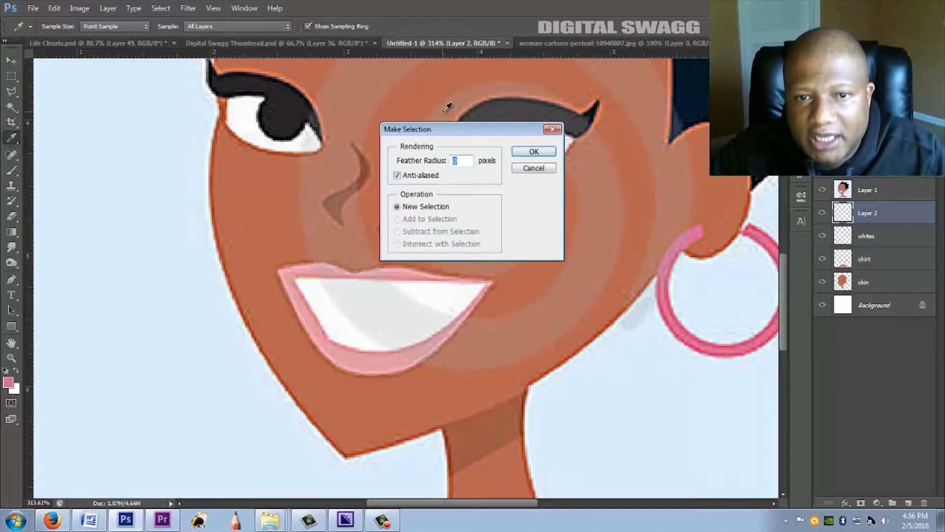
{"action": "left_click", "coordinate": [533, 152]}
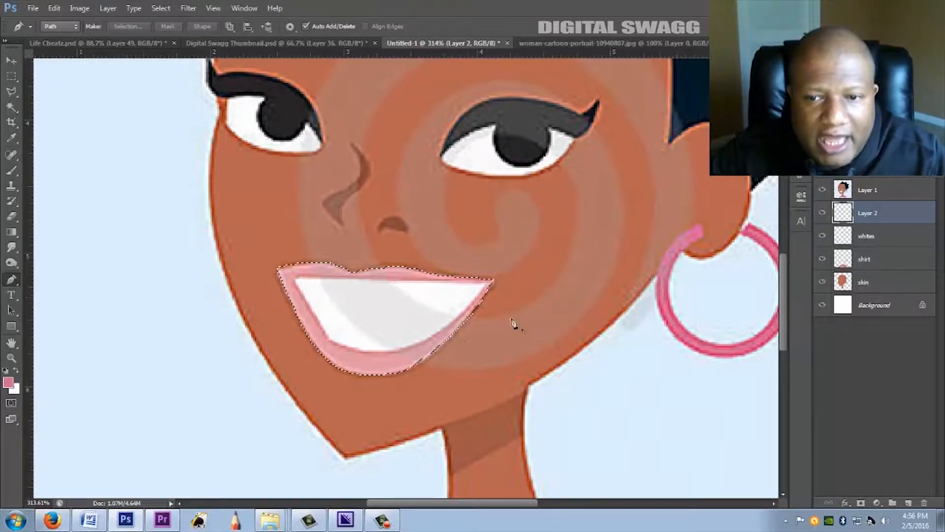
Fill the lip selection with the light pink e29ba6 sampled from the lower lip, deselect, and compare with the reference by toggling Layer 1.
{"action": "left_click", "coordinate": [7, 382]}
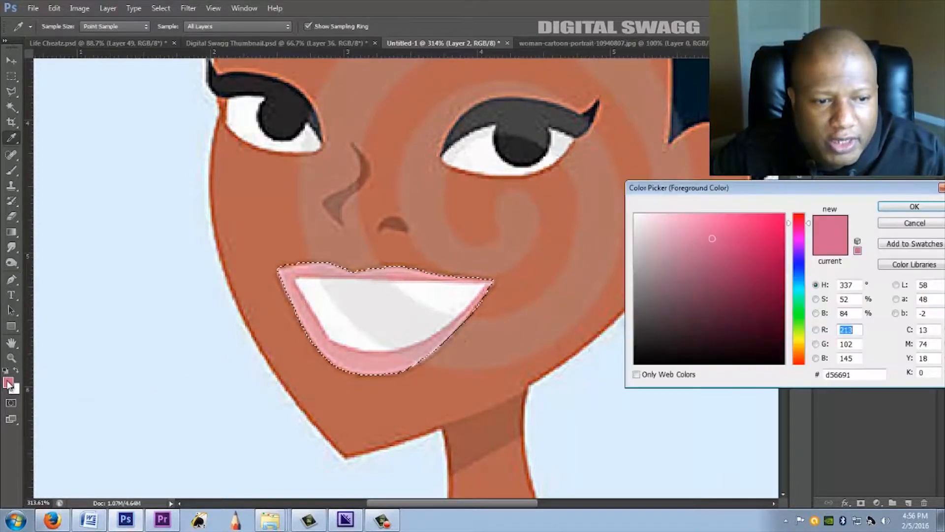
{"action": "left_click", "coordinate": [326, 265]}
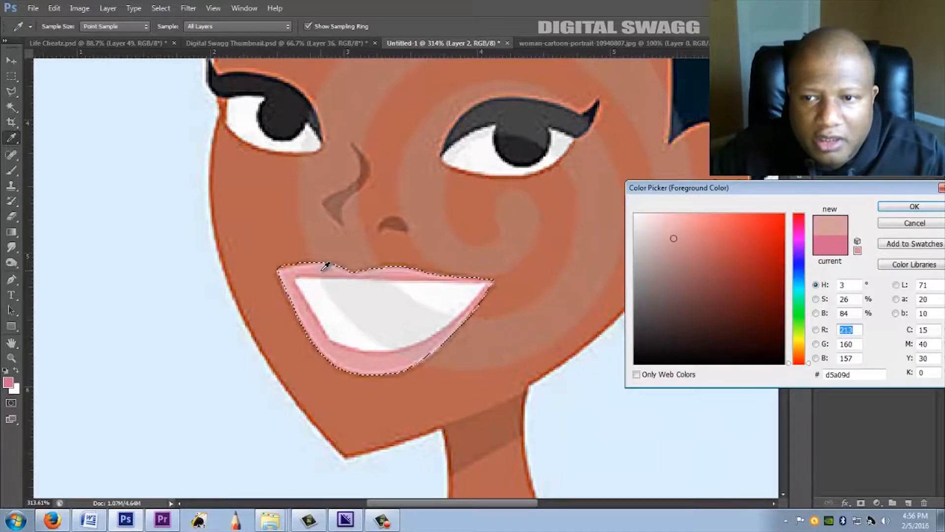
{"action": "left_click", "coordinate": [376, 359]}
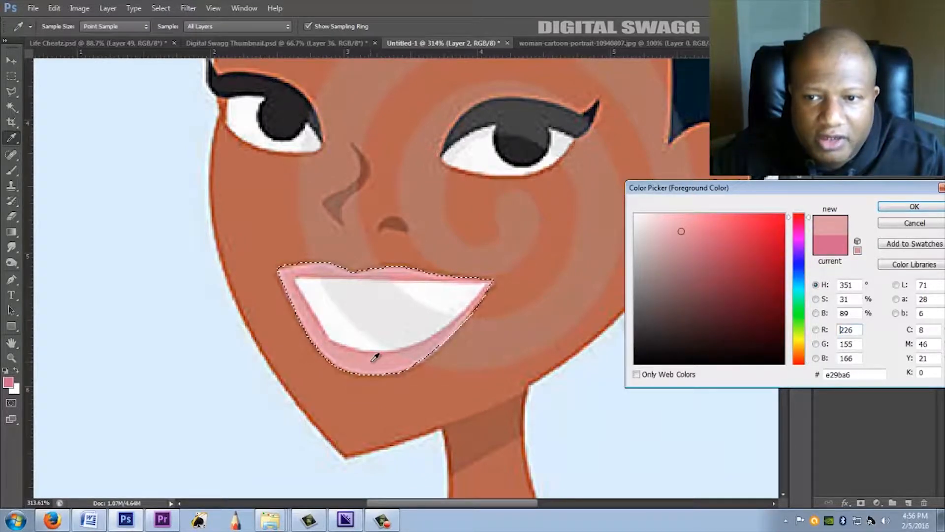
{"action": "left_click", "coordinate": [910, 216]}
{"action": "key", "text": "p"}
{"action": "key", "text": "alt+Delete"}
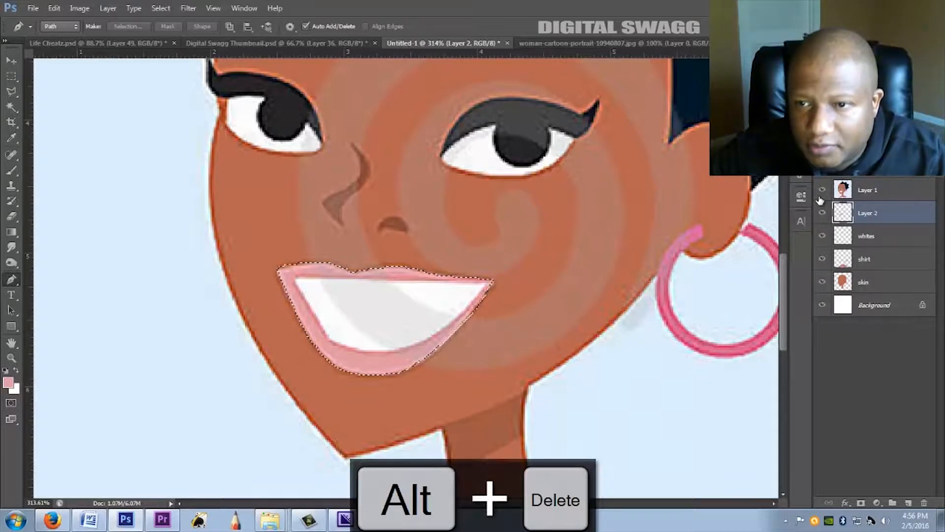
{"action": "key", "text": "ctrl+d"}
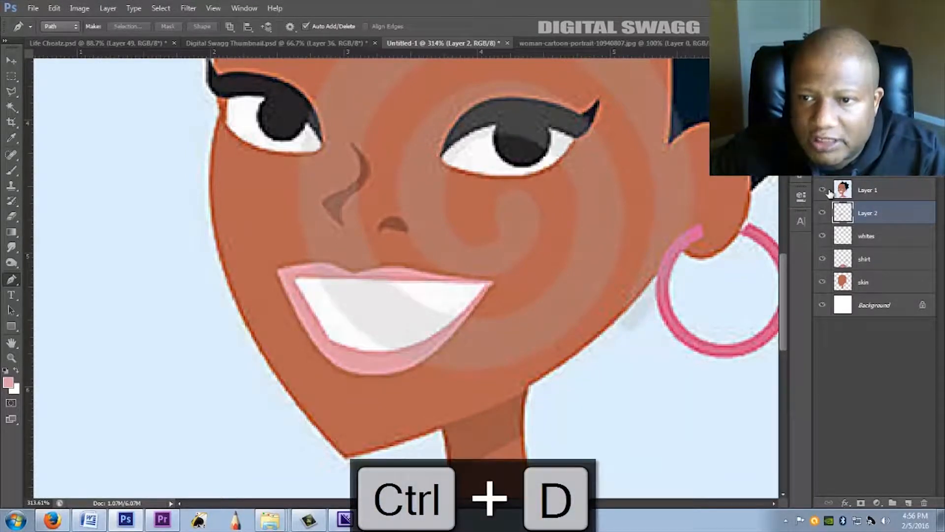
{"action": "left_click", "coordinate": [822, 190]}
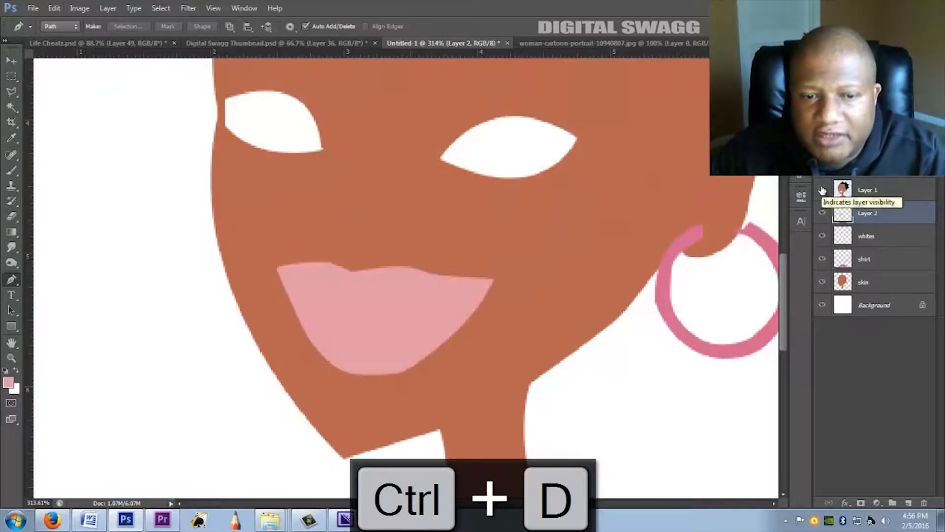
{"action": "left_click", "coordinate": [822, 190]}
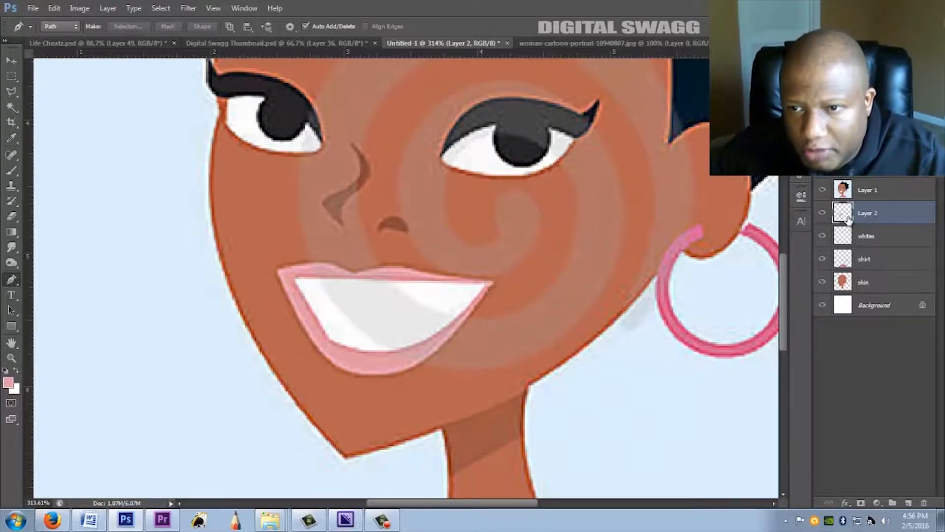
Trace a closed Pen path around the teeth inside the lips, curving along the upper edge of the lower lip.
{"action": "left_click", "coordinate": [483, 286]}
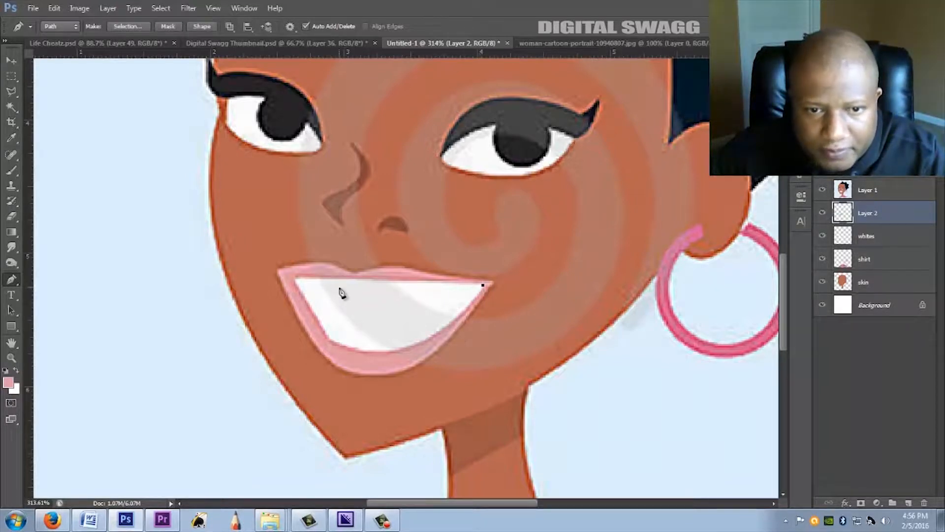
{"action": "left_click", "coordinate": [294, 280]}
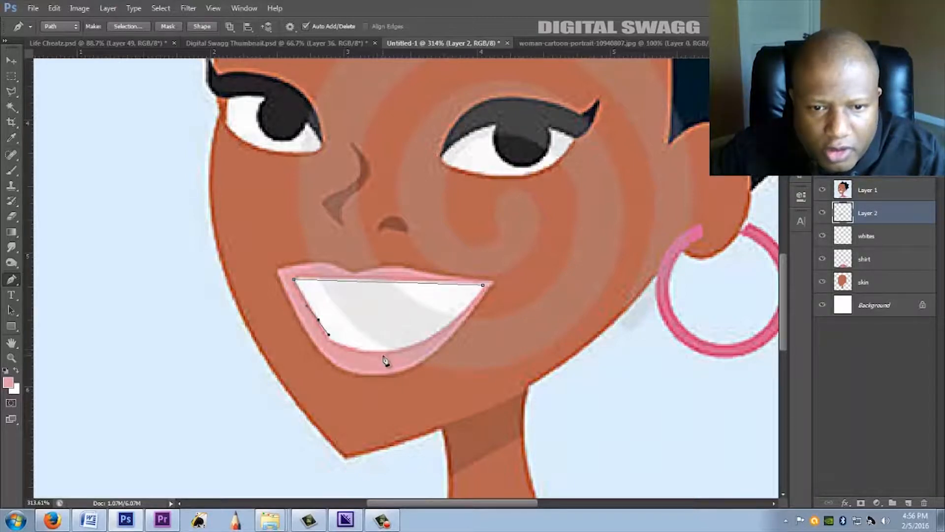
{"action": "left_click_drag", "start_coordinate": [384, 352], "coordinate": [424, 346]}
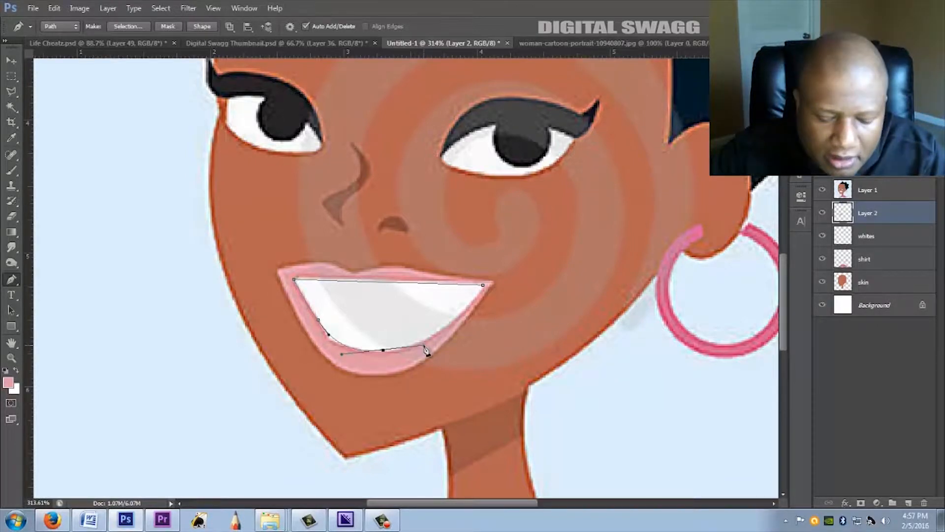
{"action": "left_click", "coordinate": [484, 286]}
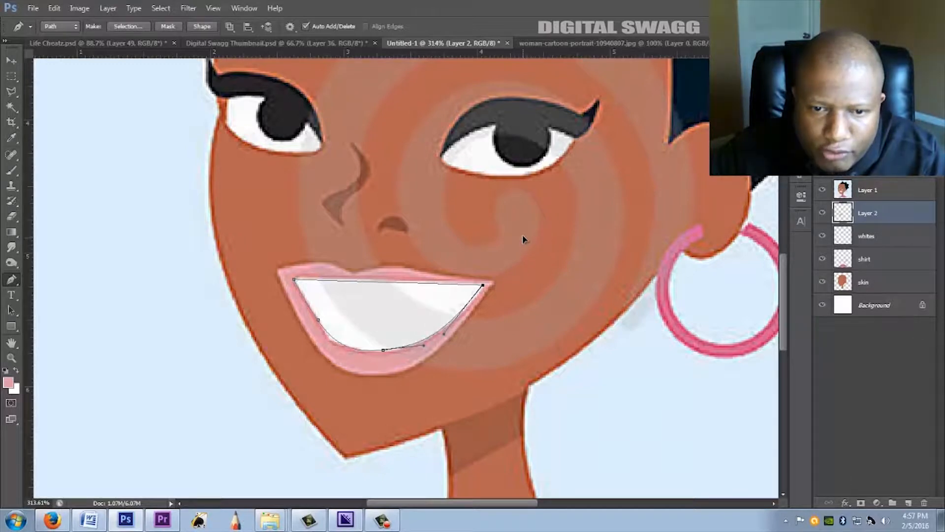
Turn the teeth path into a new anti-aliased selection with 0 pixels feather.
{"action": "right_click", "coordinate": [401, 305]}
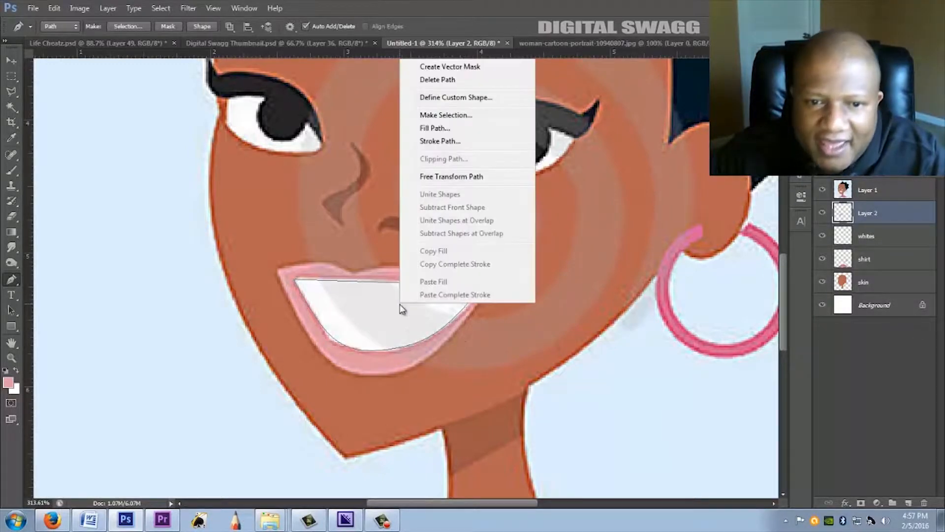
{"action": "left_click", "coordinate": [463, 115]}
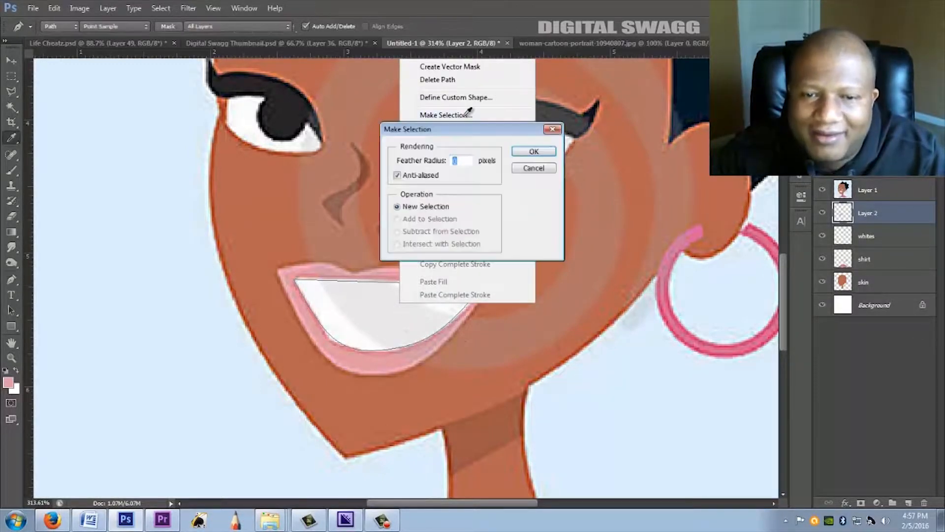
Convert the mouth-opening path into a selection with 0-pixel feather, clear that area from the lips, and deselect.
{"action": "left_click", "coordinate": [543, 152]}
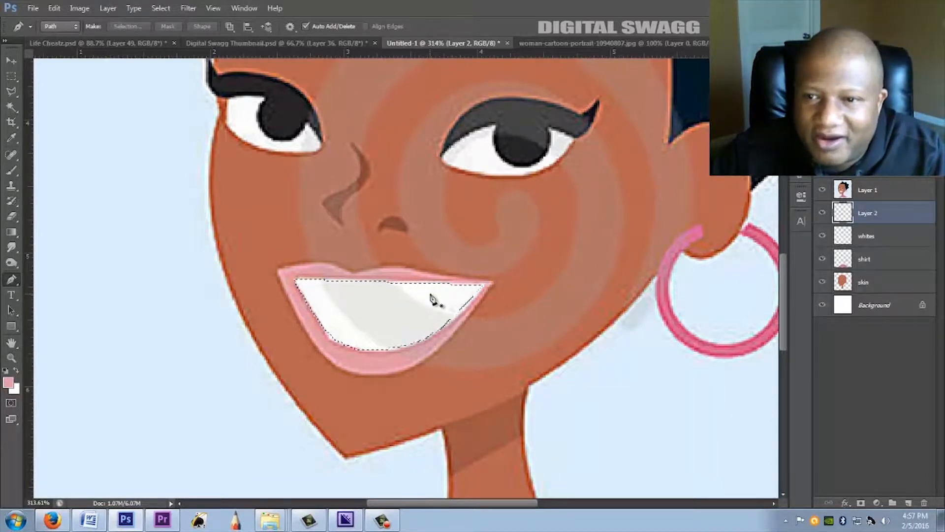
{"action": "key", "text": "ctrl+d"}
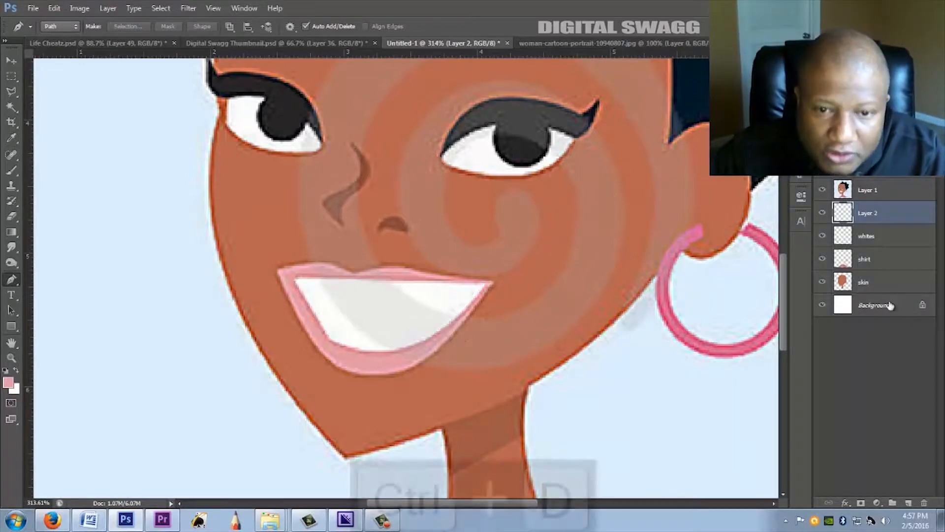
Hide the reference image layer and check the traced lips against the rest of the portrait.
{"action": "left_click", "coordinate": [823, 191]}
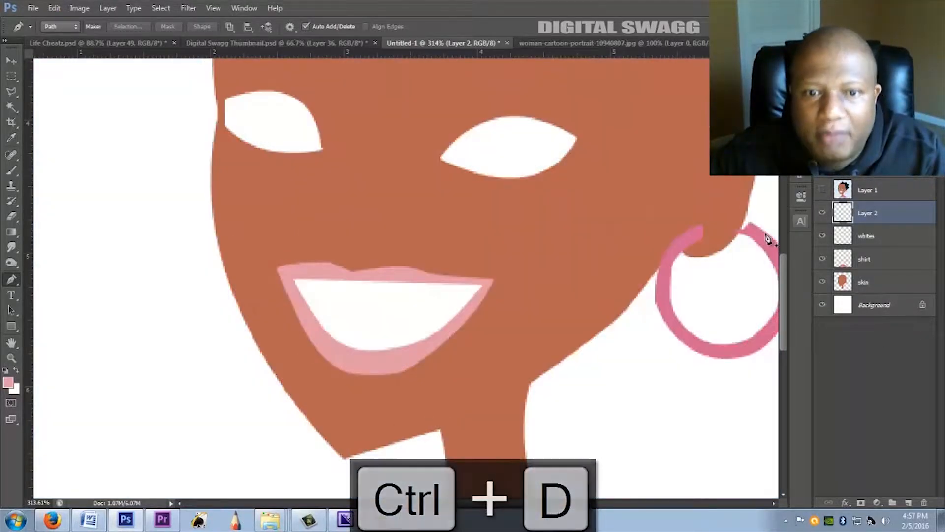
{"action": "scroll", "coordinate": [529, 268], "scroll_direction": "down", "scroll_amount": 2}
{"action": "scroll", "coordinate": [530, 268], "scroll_direction": "down", "scroll_amount": 3}
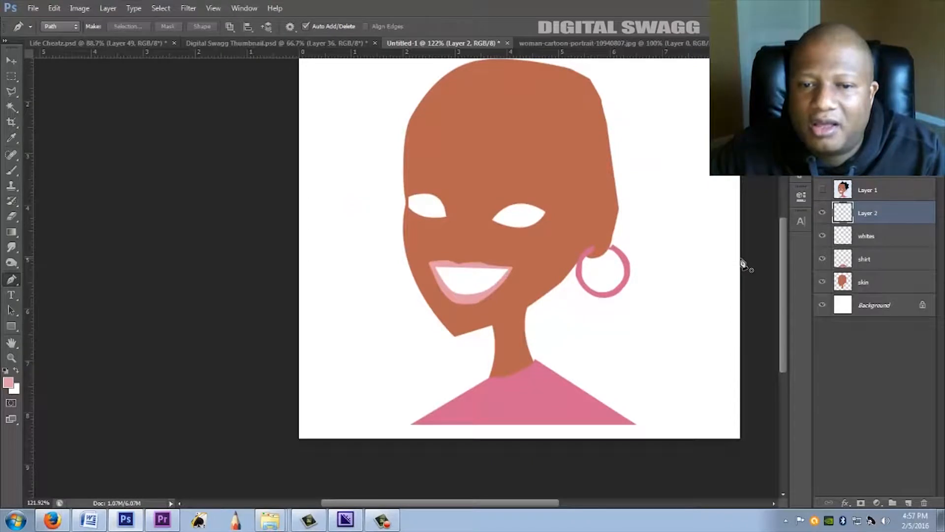
{"action": "scroll", "coordinate": [740, 260], "scroll_direction": "up", "scroll_amount": 4}
{"action": "scroll", "coordinate": [736, 259], "scroll_direction": "down", "scroll_amount": 4}
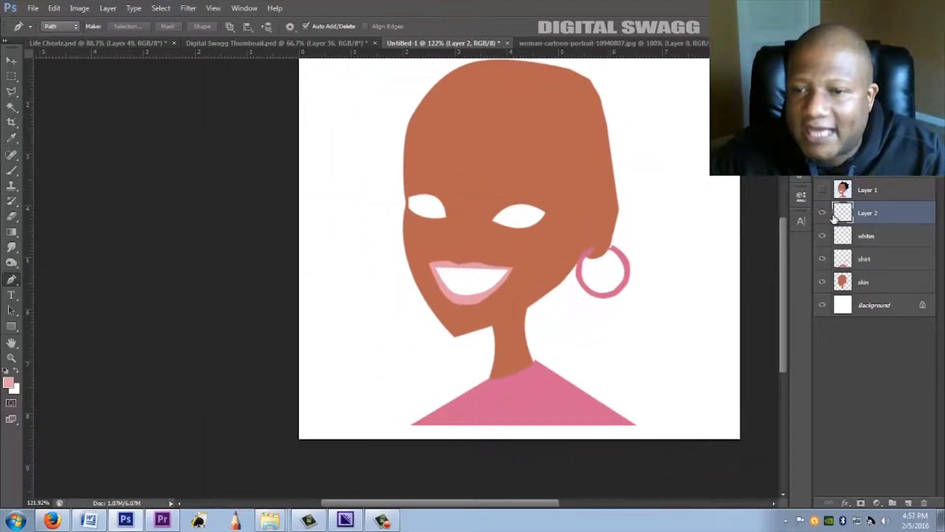
Rename the layer containing the lip shape as lips.
{"action": "double_click", "coordinate": [869, 213]}
{"action": "key", "text": "BackSpace"}
{"action": "type", "text": "lips"}
{"action": "key", "text": "Return"}
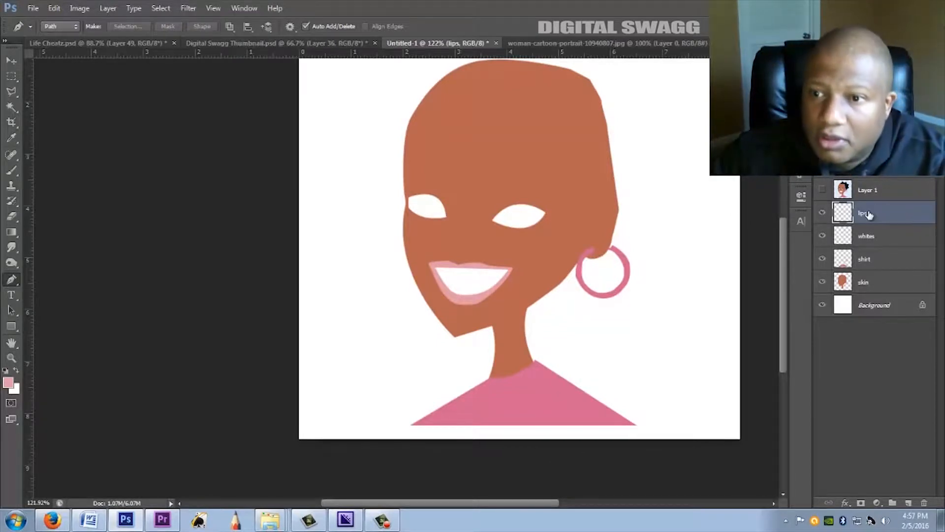
Add a new layer above the lips layer and show the reference image layer again.
{"action": "left_click", "coordinate": [909, 503]}
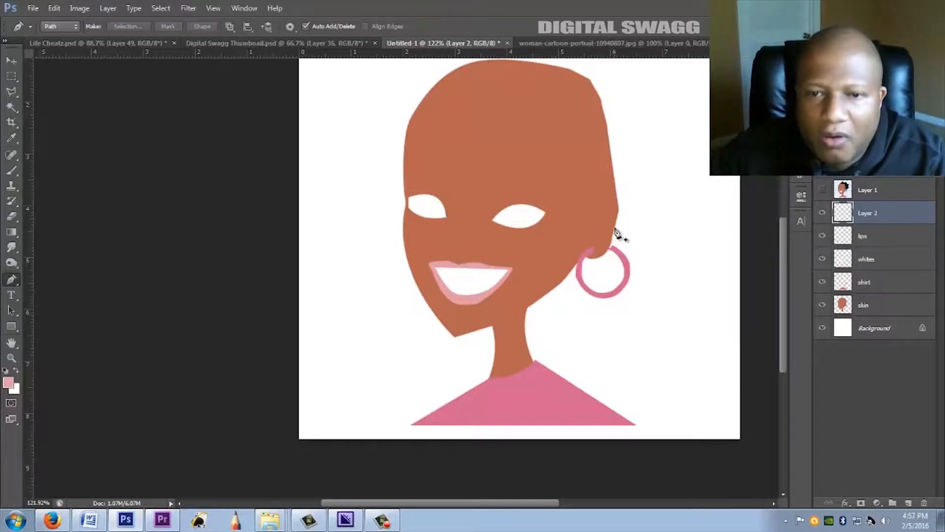
{"action": "left_click", "coordinate": [823, 189]}
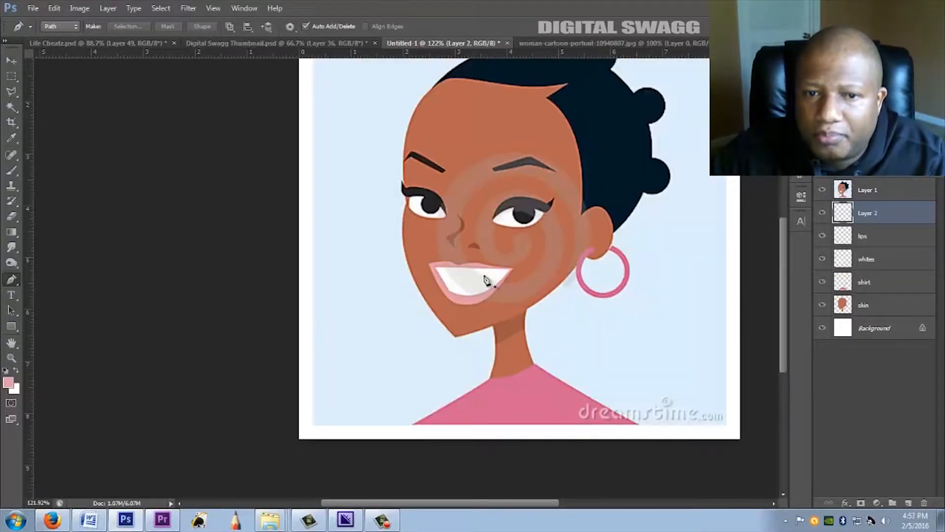
{"action": "left_click", "coordinate": [439, 279]}
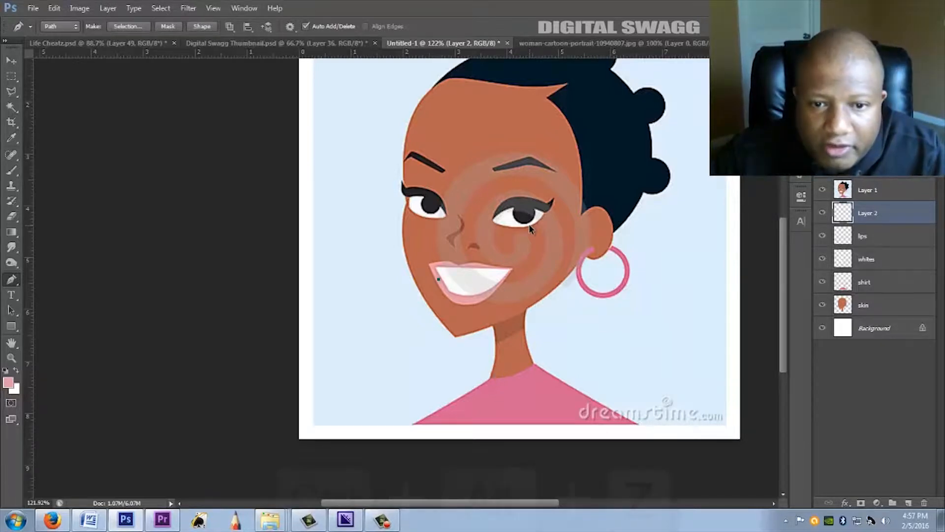
{"action": "key", "text": "ctrl+alt+z"}
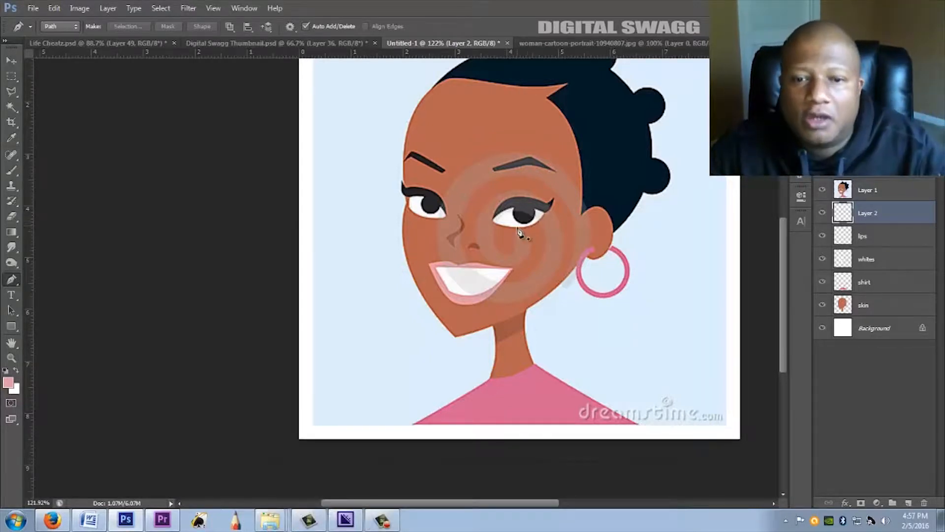
Start a Pen path at the front tip of the hairline and curve it over the crown beneath the first bun.
{"action": "scroll", "coordinate": [506, 221], "scroll_direction": "up", "scroll_amount": 5}
{"action": "scroll", "coordinate": [506, 217], "scroll_direction": "down", "scroll_amount": 5}
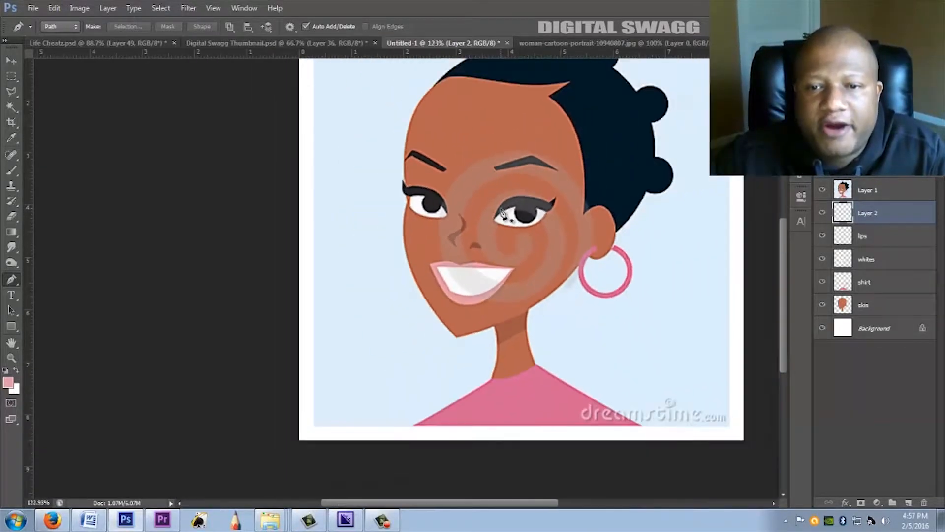
{"action": "left_click_drag", "start_coordinate": [505, 105], "coordinate": [506, 271]}
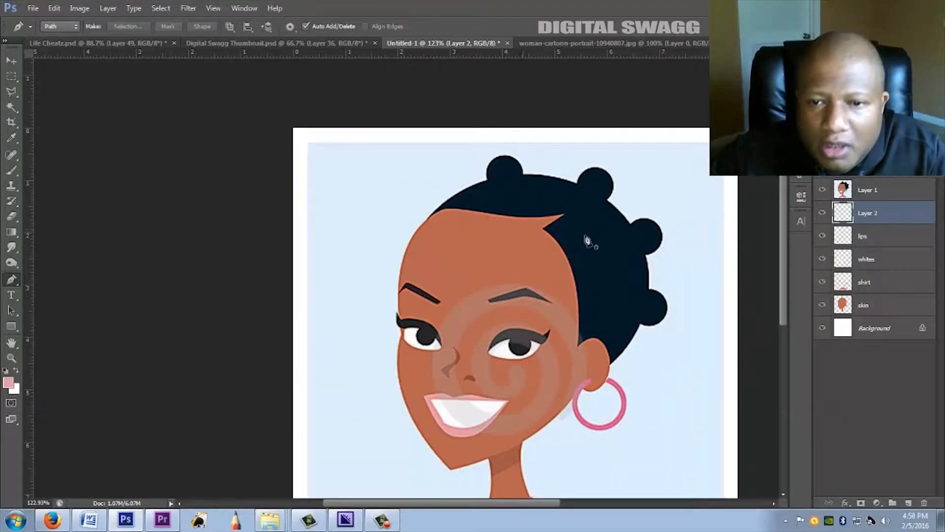
{"action": "scroll", "coordinate": [460, 235], "scroll_direction": "up", "scroll_amount": 2}
{"action": "left_click_drag", "start_coordinate": [445, 237], "coordinate": [423, 289]}
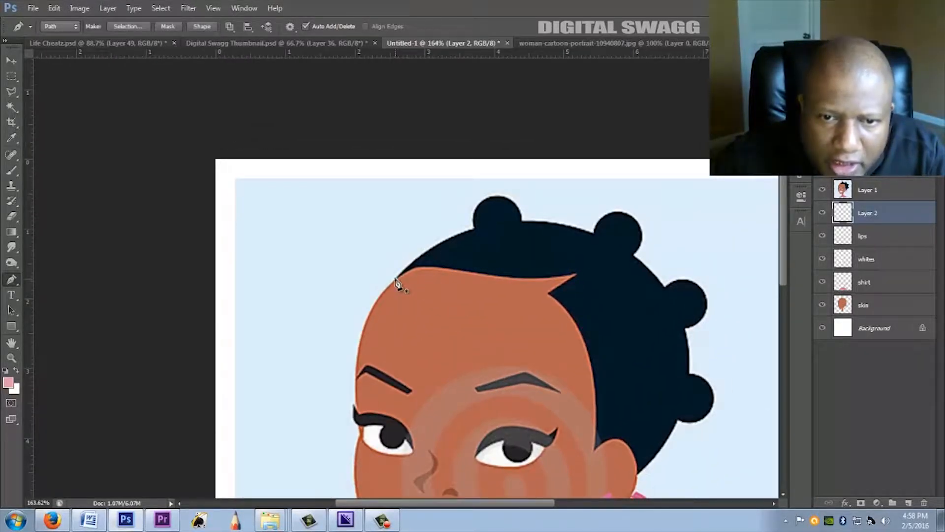
{"action": "left_click", "coordinate": [396, 280]}
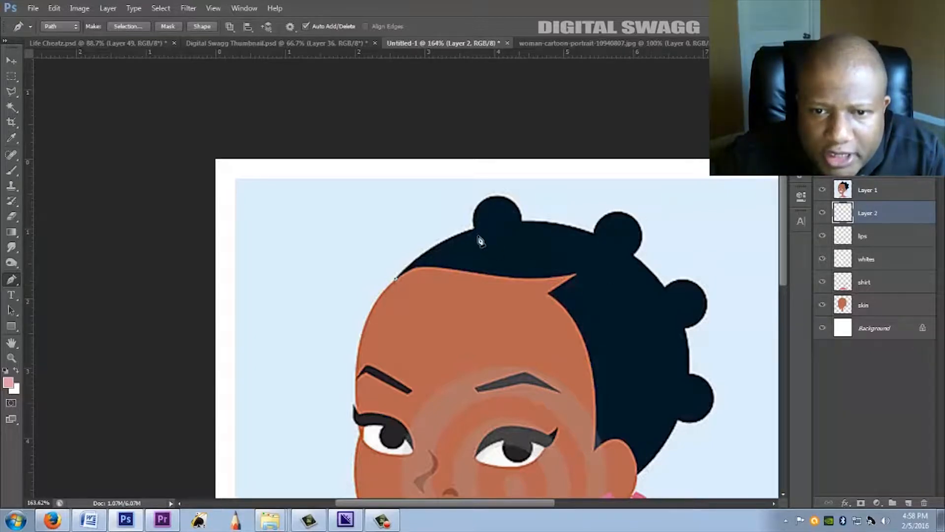
{"action": "left_click_drag", "start_coordinate": [516, 221], "coordinate": [591, 224]}
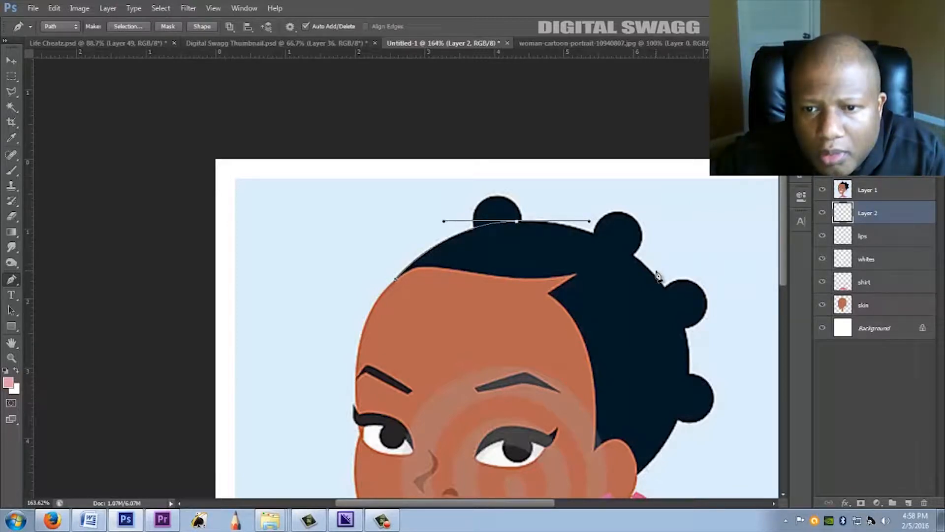
Continue the hair path around the back of the head, cutting across the bases of the buns, down to behind the ear.
{"action": "left_click_drag", "start_coordinate": [612, 318], "coordinate": [407, 274]}
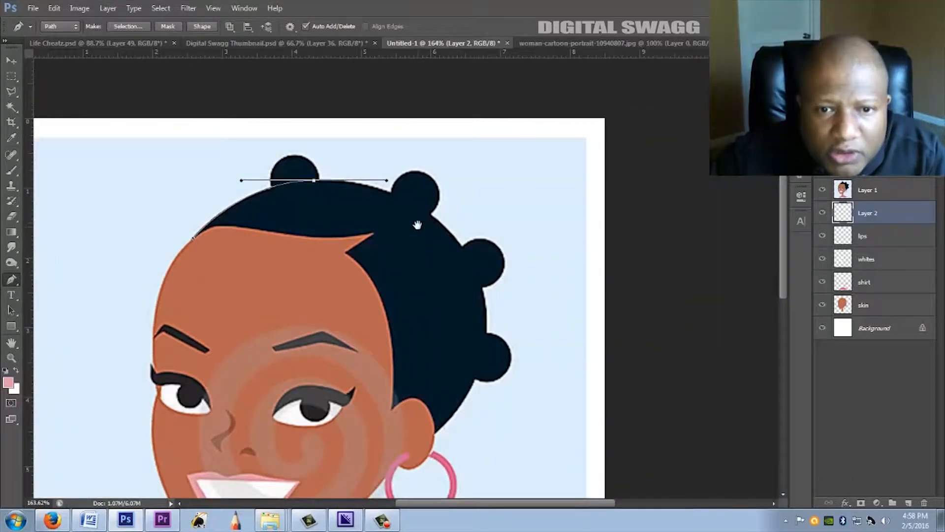
{"action": "left_click_drag", "start_coordinate": [401, 240], "coordinate": [355, 213]}
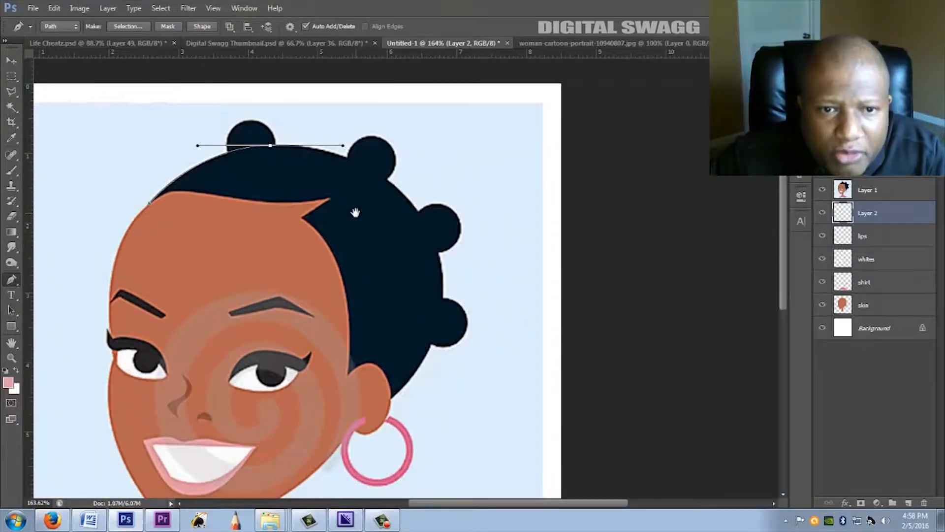
{"action": "left_click_drag", "start_coordinate": [369, 168], "coordinate": [385, 177]}
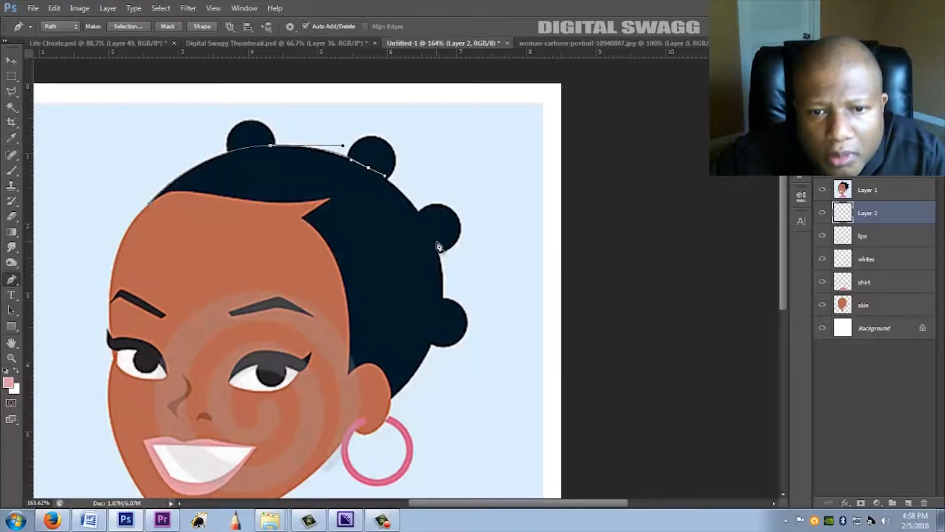
{"action": "left_click_drag", "start_coordinate": [435, 244], "coordinate": [440, 274]}
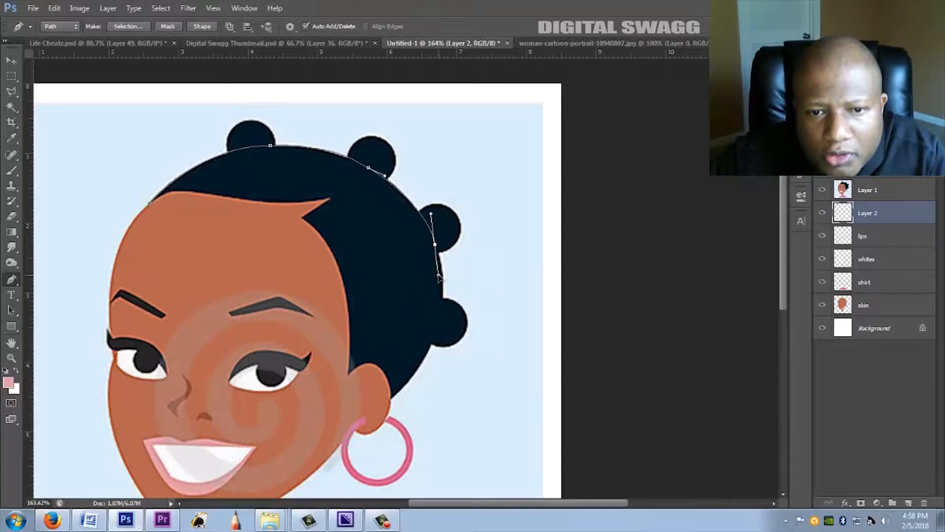
{"action": "mouse_move", "coordinate": [452, 276]}
{"action": "left_mouse_down"}
{"action": "mouse_move", "coordinate": [445, 290]}
{"action": "mouse_move", "coordinate": [445, 283]}
{"action": "left_mouse_up"}
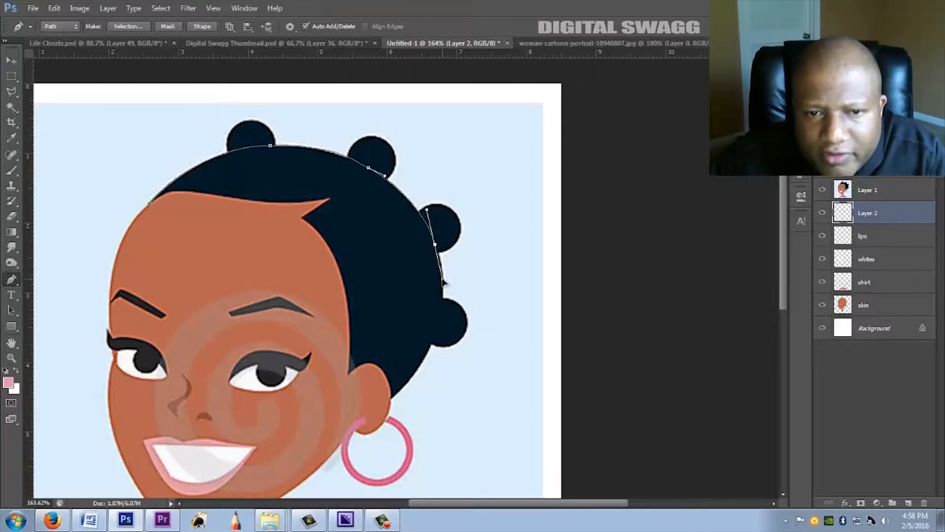
{"action": "left_click_drag", "start_coordinate": [420, 337], "coordinate": [434, 274]}
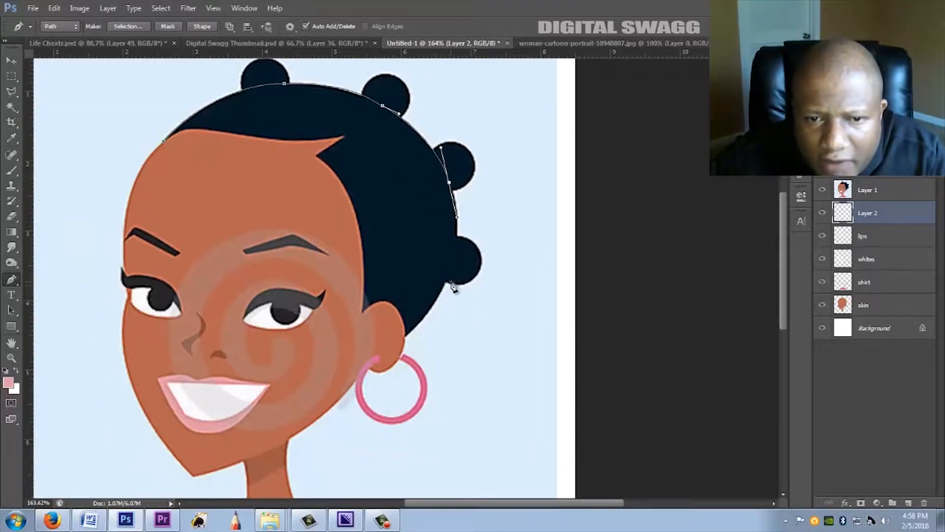
{"action": "left_click_drag", "start_coordinate": [444, 281], "coordinate": [426, 318]}
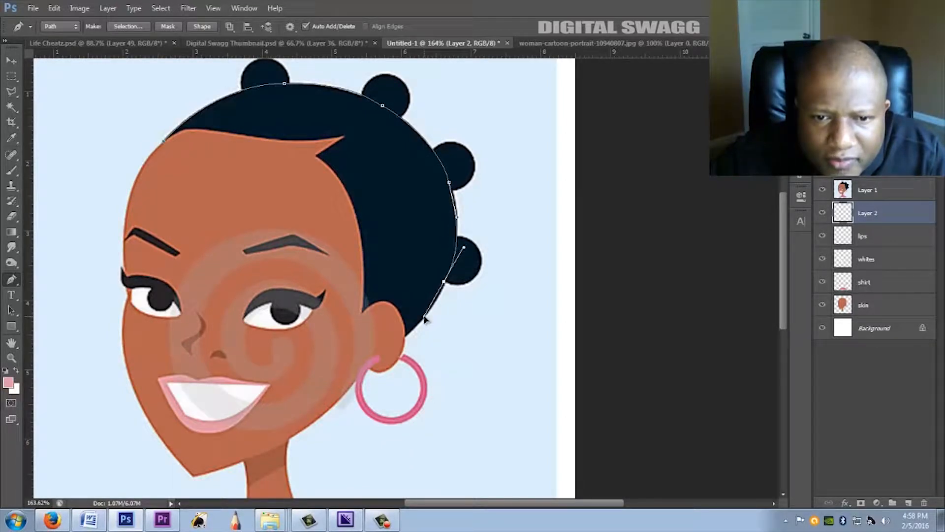
{"action": "left_click", "coordinate": [406, 339]}
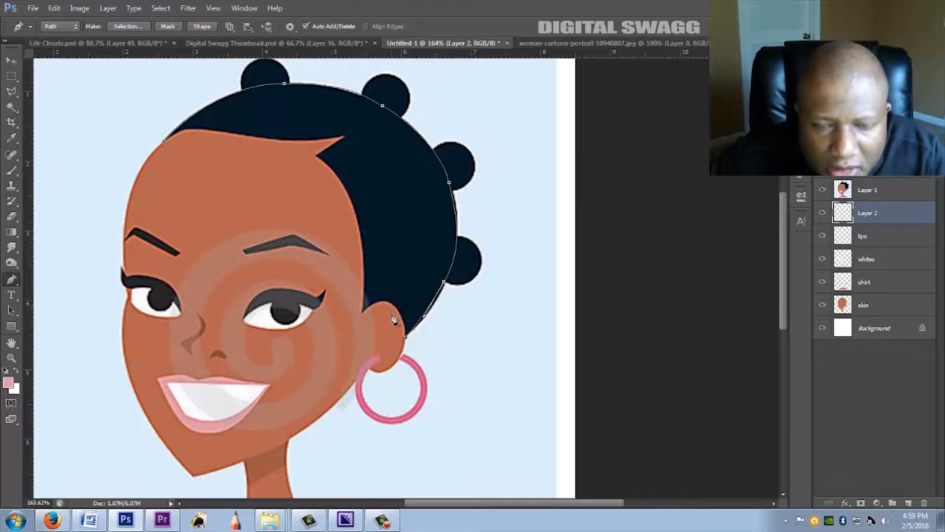
Extend the hair path over the upper edge of the ear to the point where it meets the face.
{"action": "scroll", "coordinate": [480, 303], "scroll_direction": "up", "scroll_amount": 1}
{"action": "scroll", "coordinate": [480, 302], "scroll_direction": "up", "scroll_amount": 3}
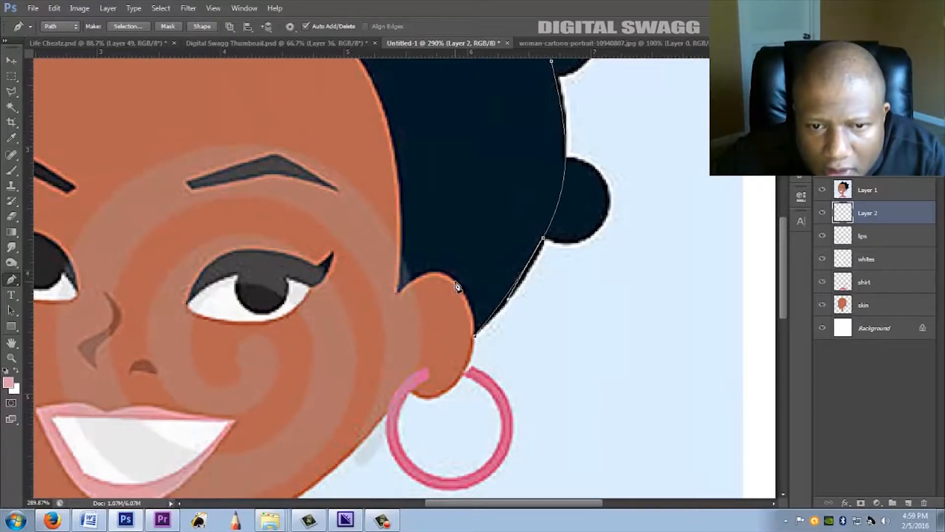
{"action": "left_click_drag", "start_coordinate": [456, 281], "coordinate": [436, 271]}
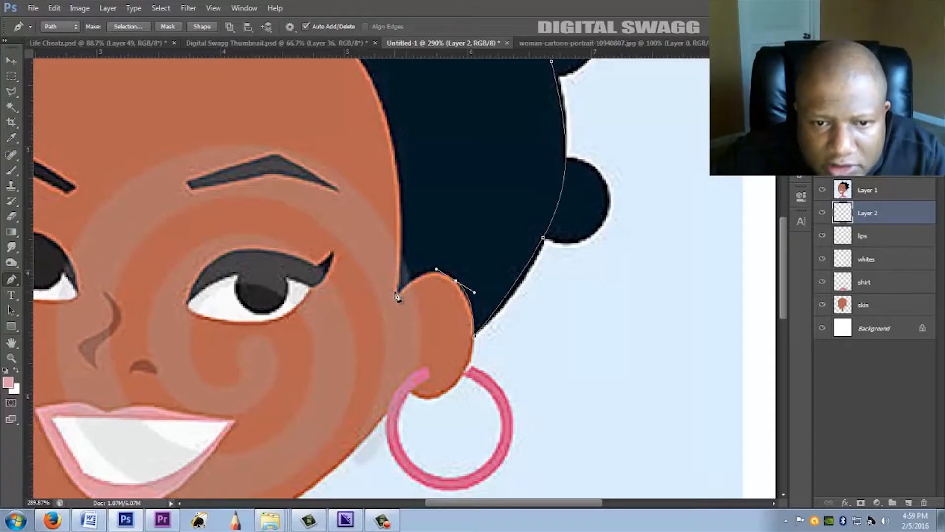
{"action": "left_click_drag", "start_coordinate": [399, 295], "coordinate": [379, 318]}
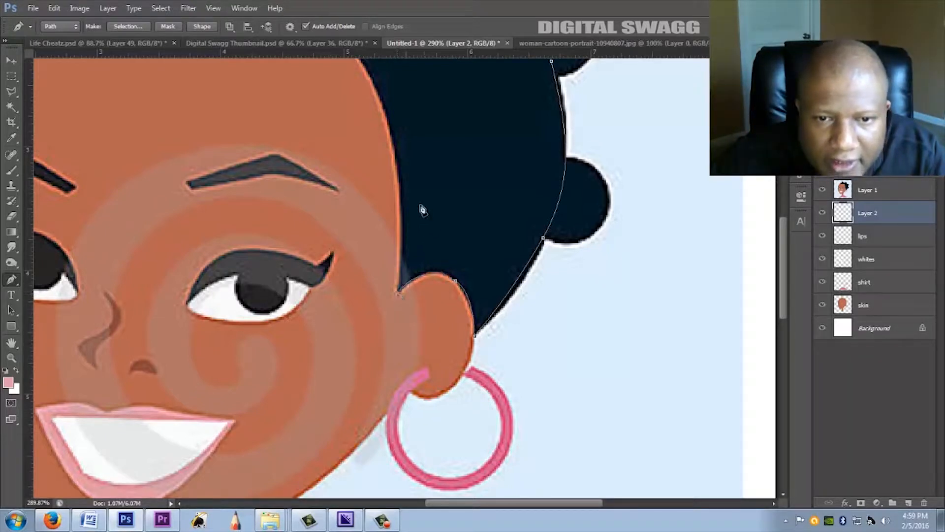
Curve the hair path up the side hairline to the notch of the parting and make that anchor a corner.
{"action": "left_click_drag", "start_coordinate": [338, 205], "coordinate": [390, 370]}
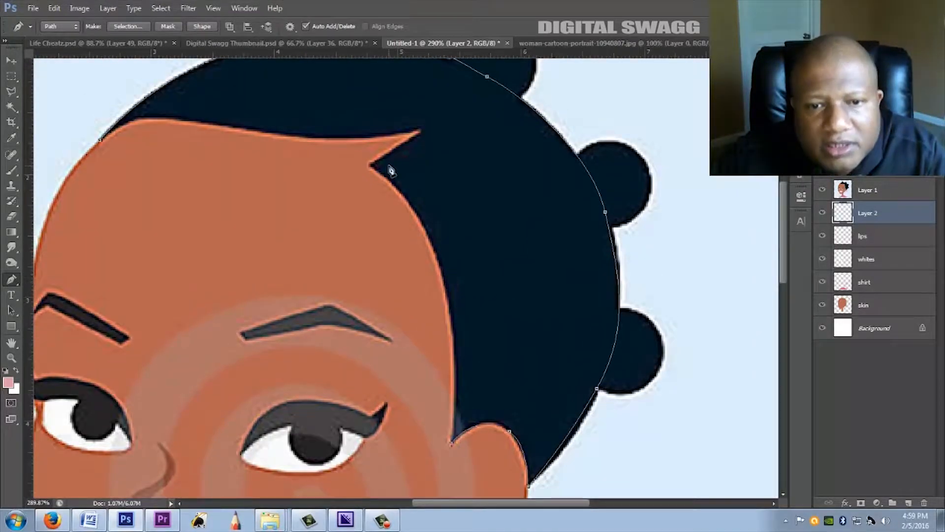
{"action": "left_click_drag", "start_coordinate": [374, 306], "coordinate": [472, 315]}
{"action": "scroll", "coordinate": [471, 310], "scroll_direction": "down", "scroll_amount": 3}
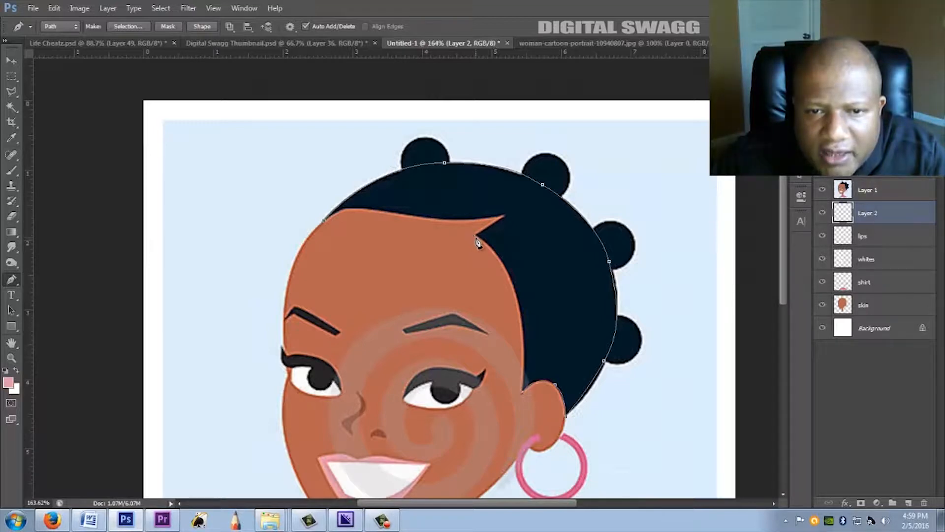
{"action": "left_click_drag", "start_coordinate": [478, 238], "coordinate": [413, 195]}
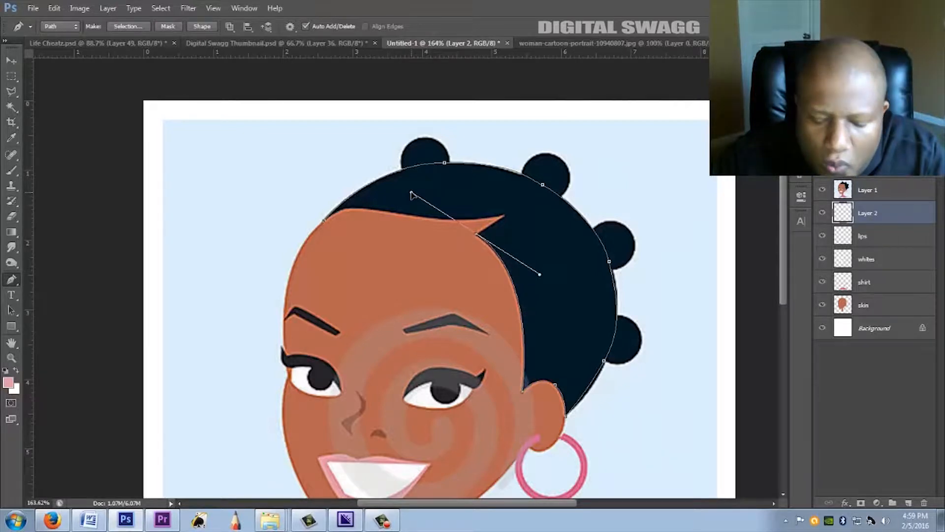
{"action": "left_click", "coordinate": [470, 239], "text": "alt"}
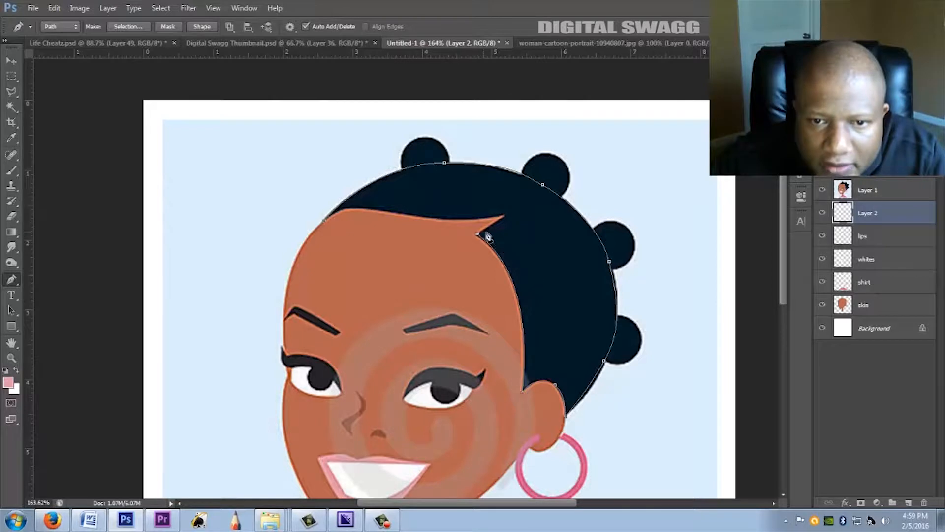
Trace the parting tip and the forehead hairline back to the starting anchor to close the hair path.
{"action": "left_click", "coordinate": [502, 216]}
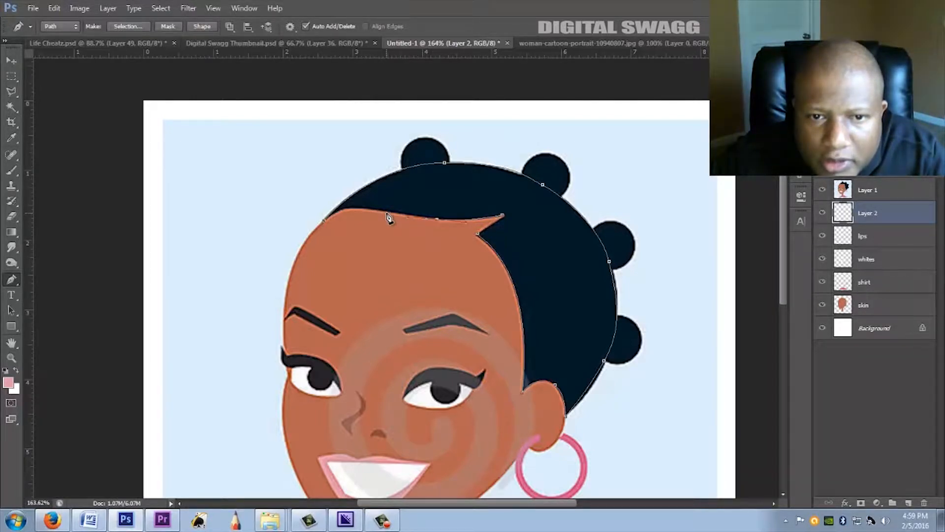
{"action": "left_click_drag", "start_coordinate": [389, 218], "coordinate": [375, 215]}
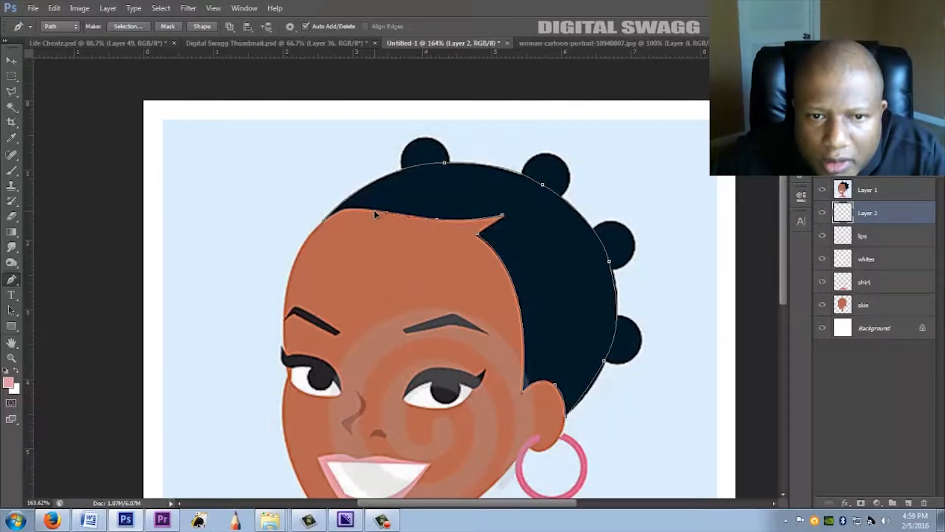
{"action": "left_click", "coordinate": [325, 222]}
{"action": "left_click_drag", "start_coordinate": [318, 242], "coordinate": [298, 243]}
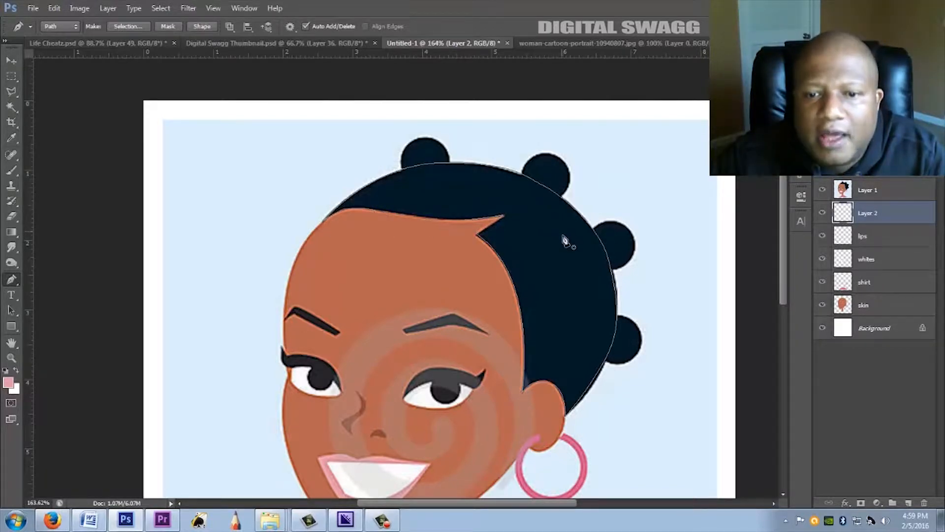
Convert the closed hair path to a selection with 0 px feather, fill it with black on Layer 2, and deselect.
{"action": "right_click", "coordinate": [560, 276]}
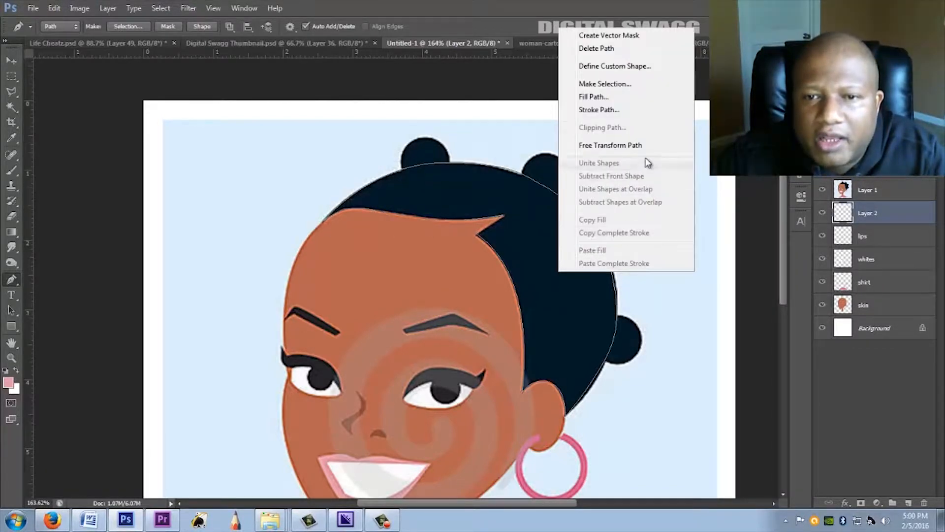
{"action": "left_click", "coordinate": [604, 84]}
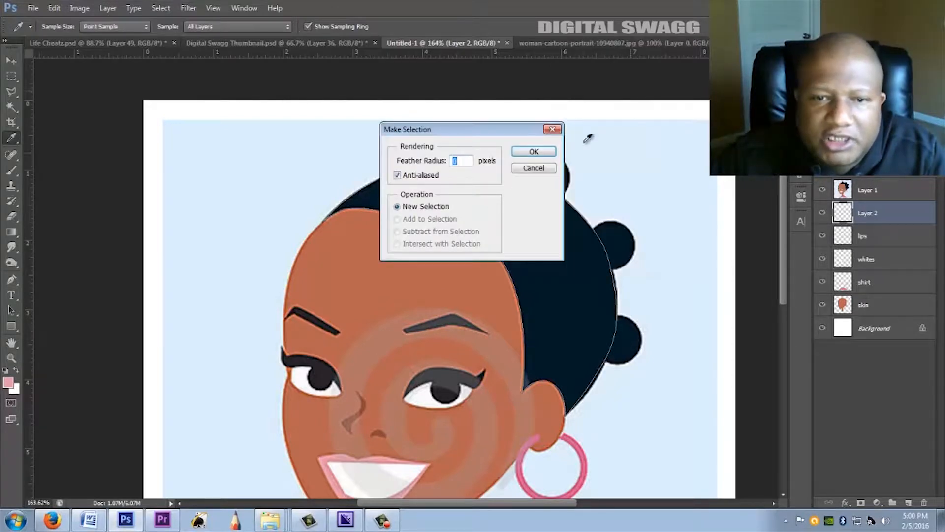
{"action": "left_click", "coordinate": [545, 156]}
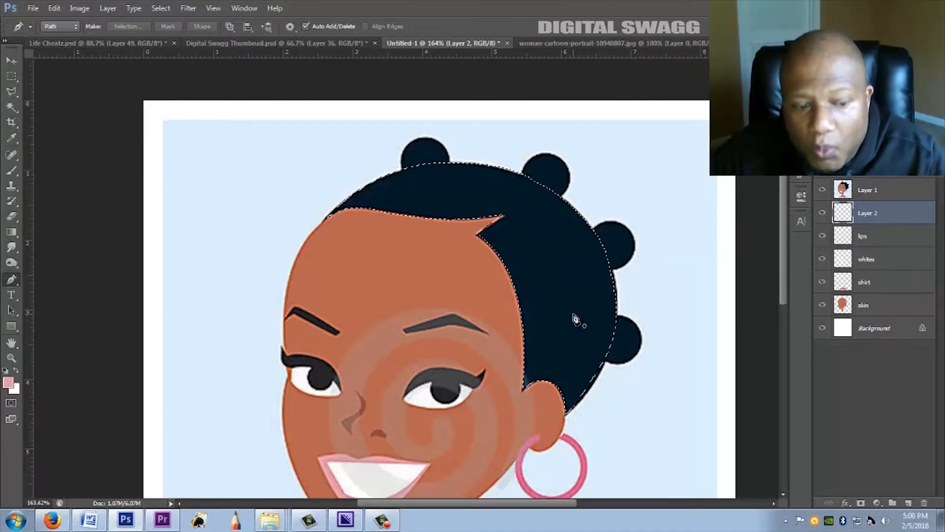
{"action": "key", "text": "d"}
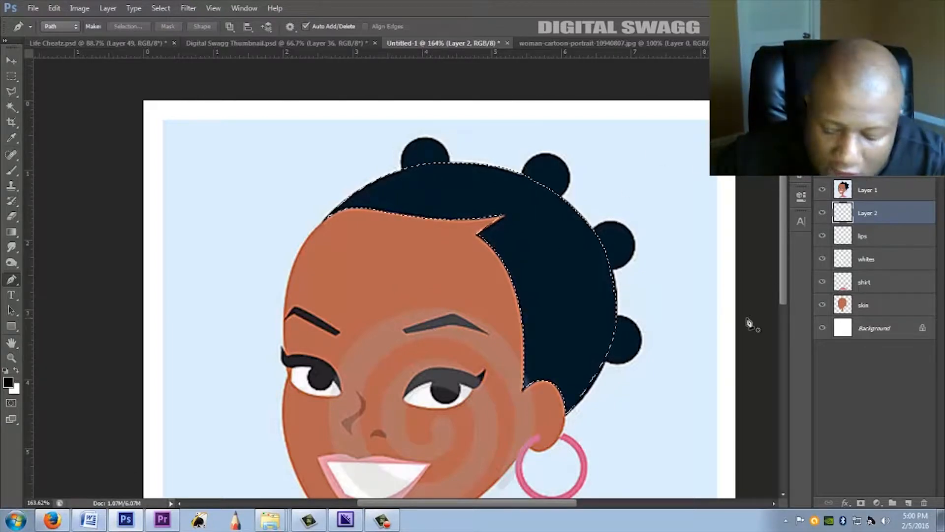
{"action": "key", "text": "alt+Delete"}
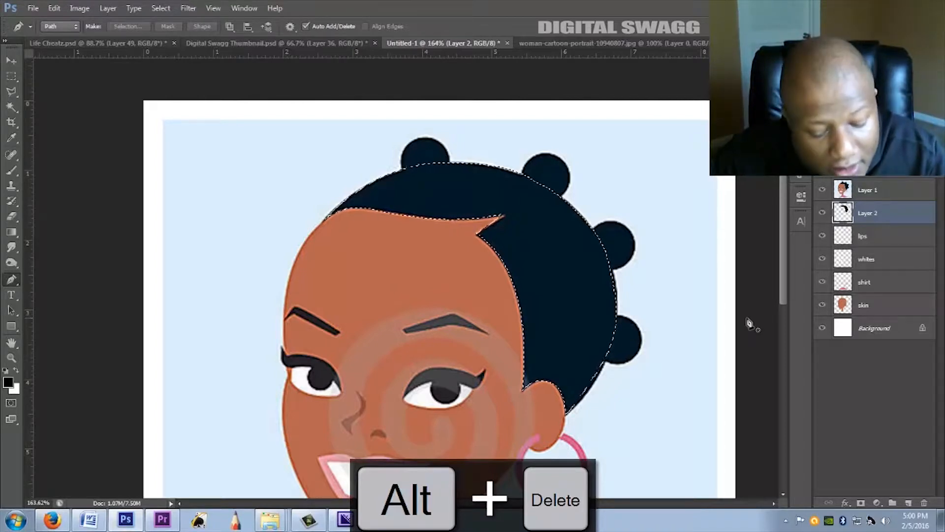
{"action": "key", "text": "ctrl+d"}
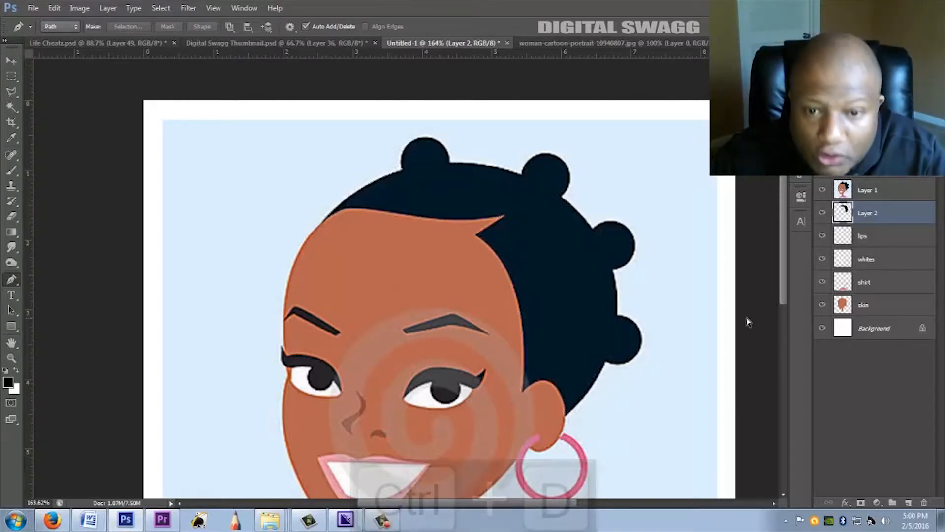
Hide the reference layer, Layer 1, to check the flat artwork, and rename Layer 2 as hair.
{"action": "left_click", "coordinate": [822, 191]}
{"action": "left_click", "coordinate": [822, 190]}
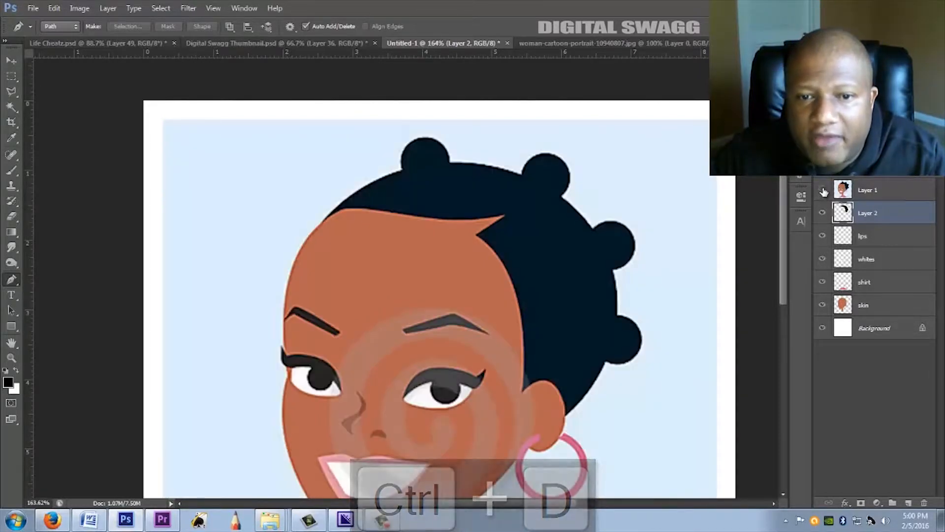
{"action": "left_click", "coordinate": [822, 190]}
{"action": "key", "text": "ctrl+0"}
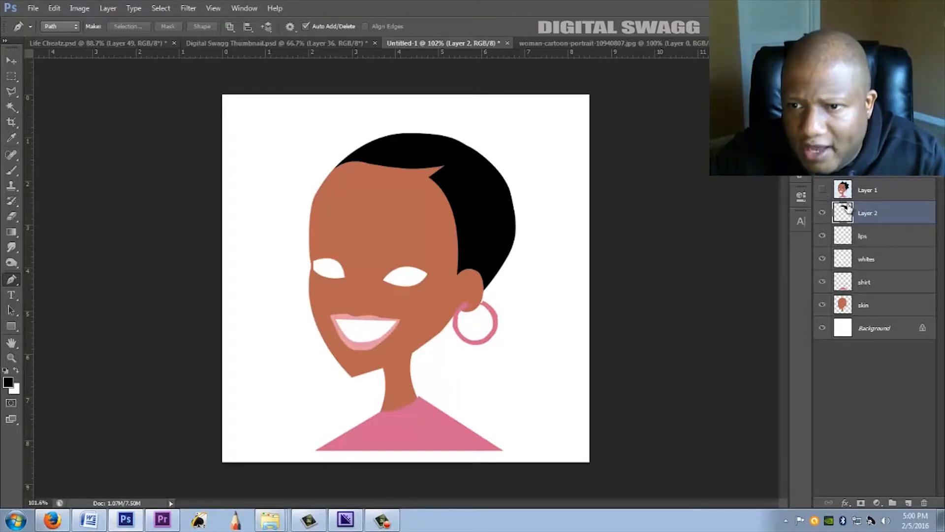
{"action": "double_click", "coordinate": [868, 214]}
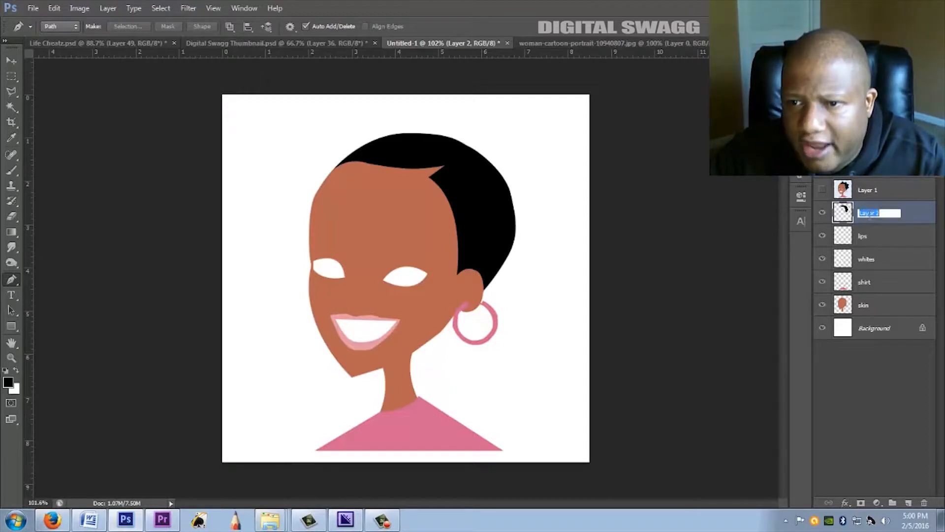
{"action": "type", "text": "hair"}
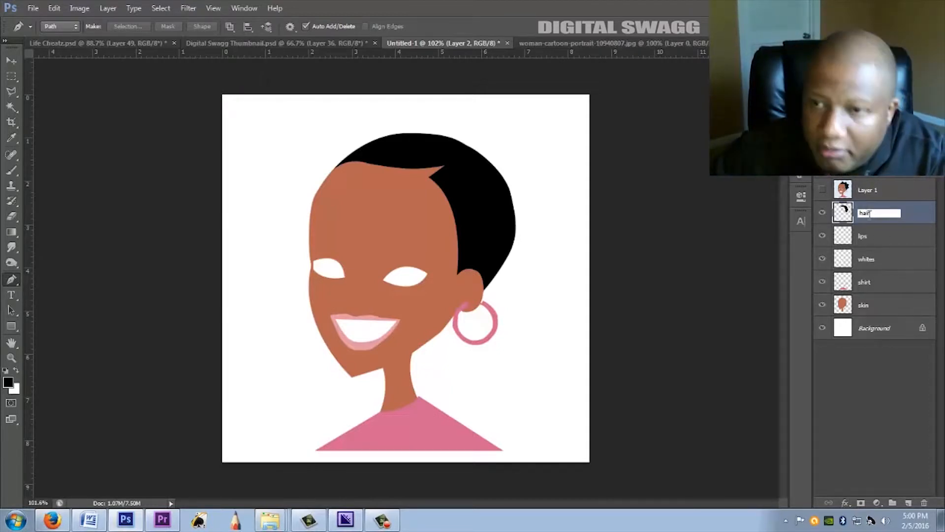
{"action": "key", "text": "Return"}
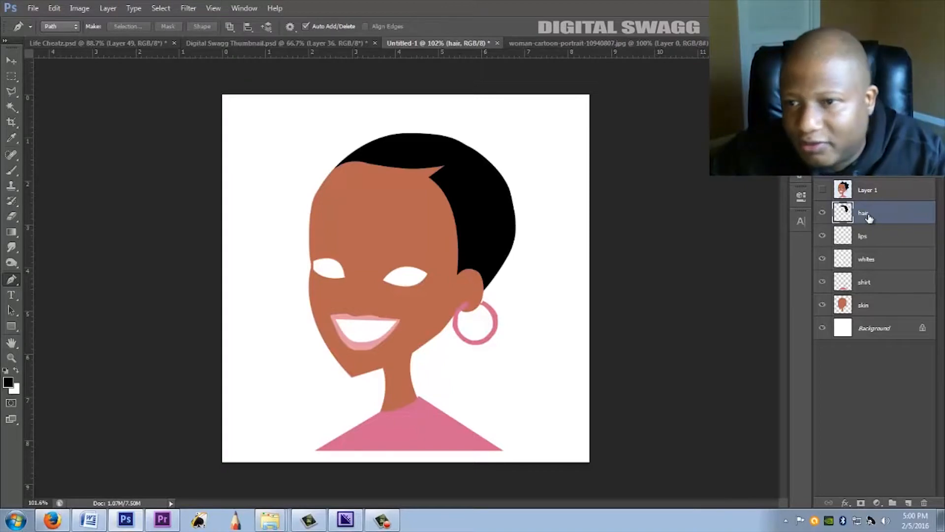
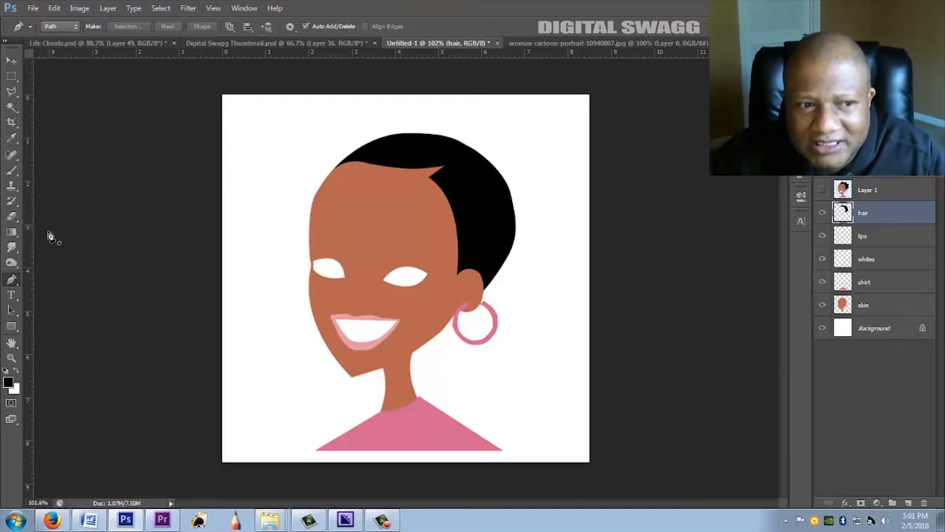
Show the reference layer again and set the Brush tool to a hard round tip, 50 px at 100% hardness.
{"action": "left_click", "coordinate": [15, 169]}
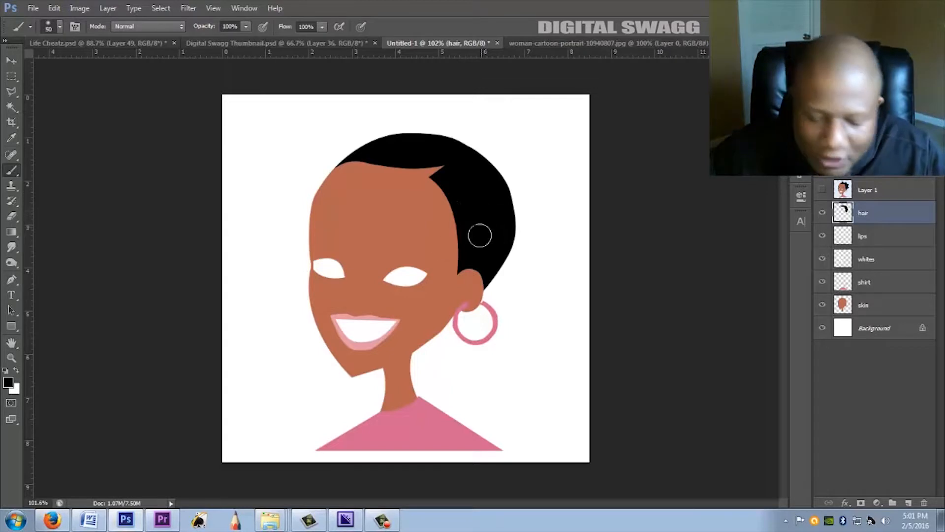
{"action": "left_click", "coordinate": [823, 191]}
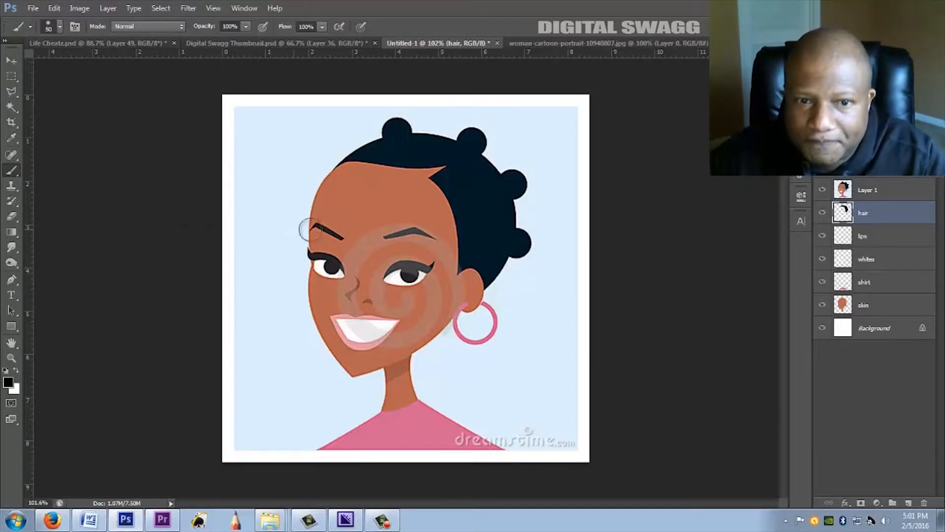
{"action": "right_click", "coordinate": [381, 211]}
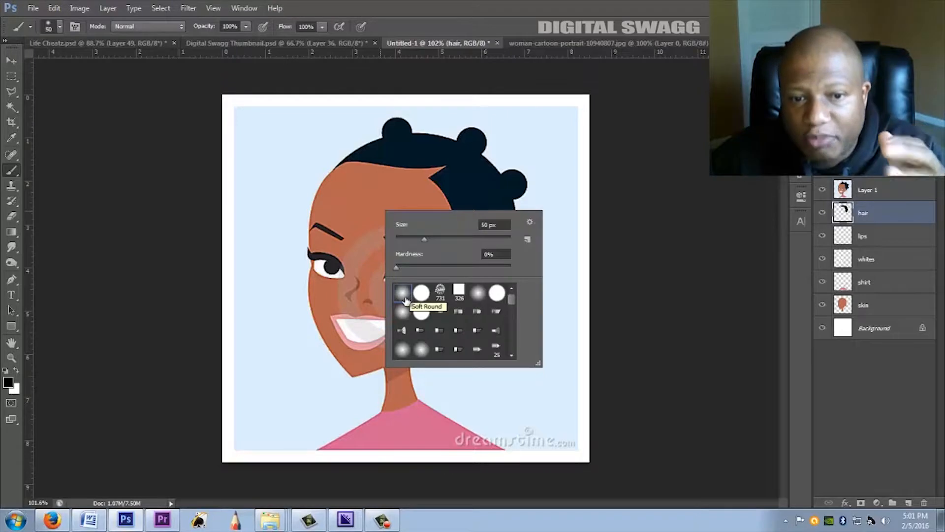
{"action": "left_click", "coordinate": [422, 294]}
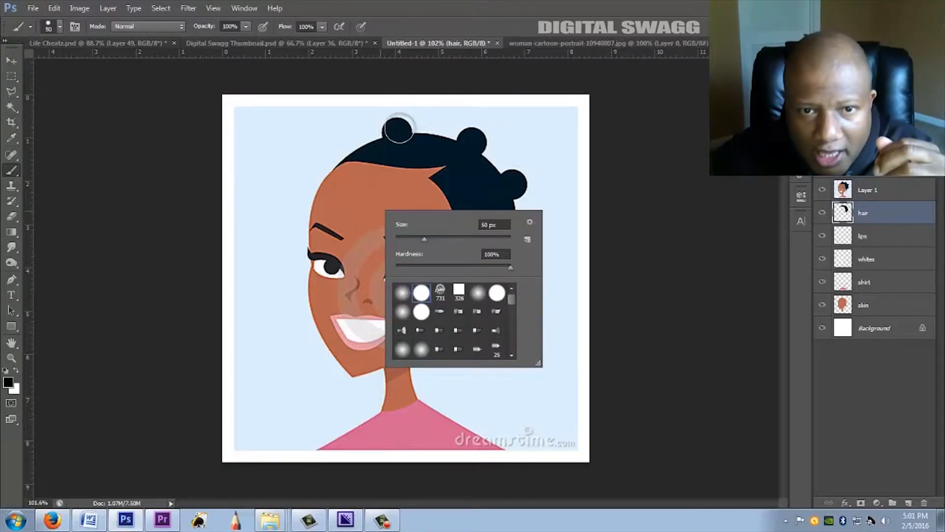
{"action": "left_click", "coordinate": [602, 31]}
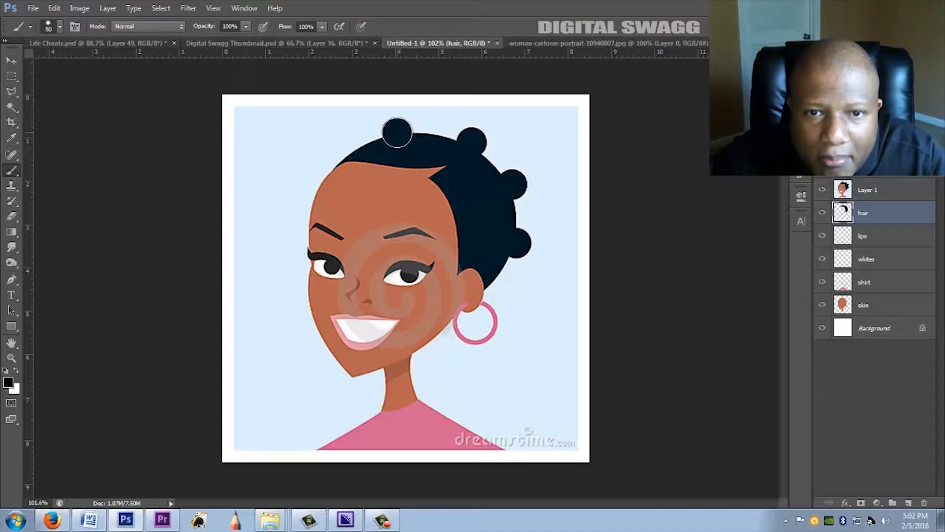
Dab round black buns on the hair layer over the buns in the reference, and hide the reference layer.
{"action": "left_click", "coordinate": [471, 142]}
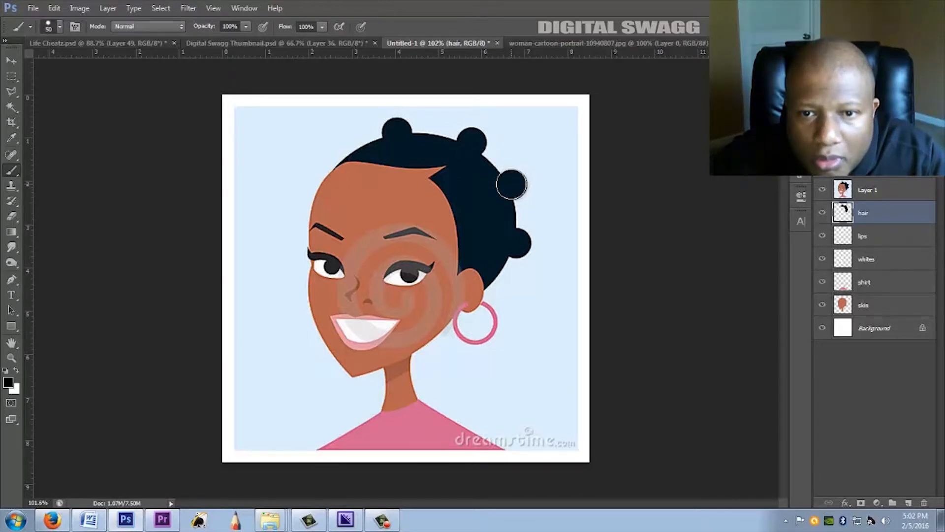
{"action": "left_click", "coordinate": [517, 242]}
{"action": "left_click", "coordinate": [517, 243]}
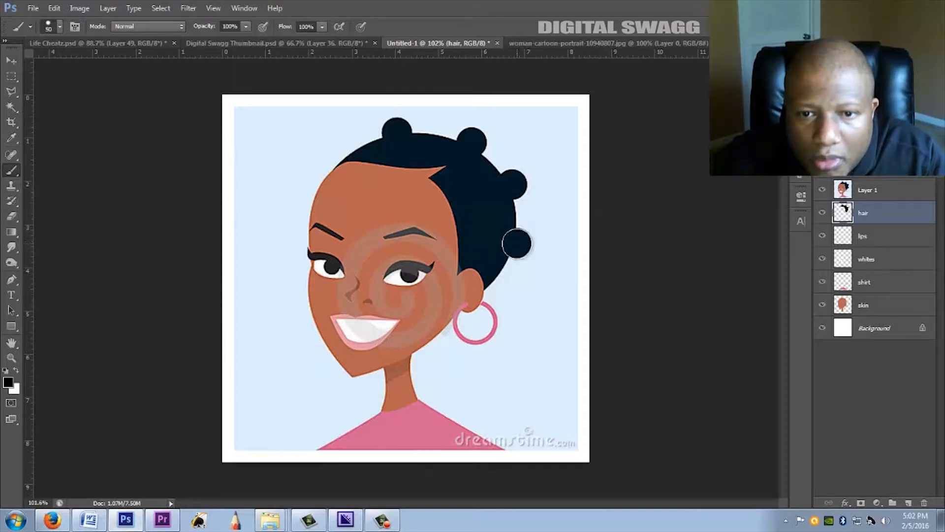
{"action": "left_click", "coordinate": [822, 191]}
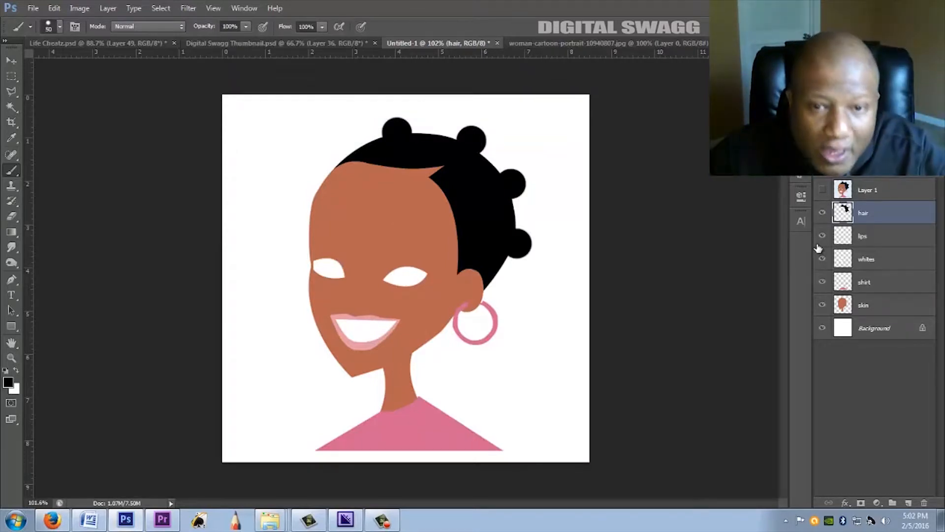
Save the document as a Photoshop file named Woman in the Got This Girl folder inside Instagram.
{"action": "key", "text": "ctrl+s"}
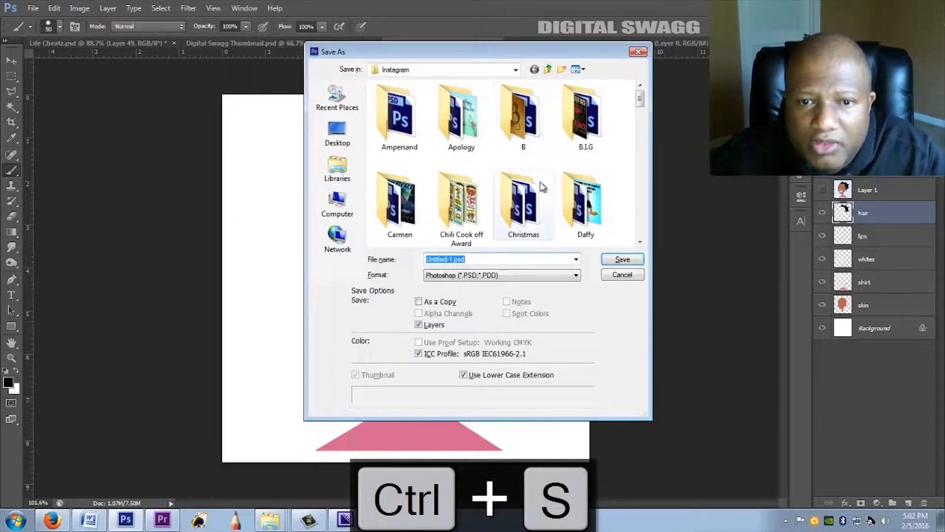
{"action": "scroll", "coordinate": [642, 113], "scroll_direction": "down", "scroll_amount": 1}
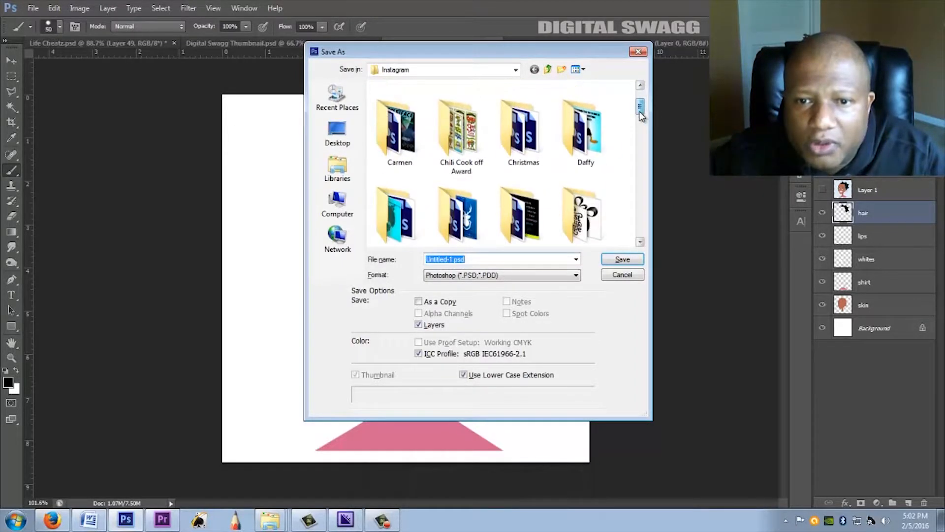
{"action": "scroll", "coordinate": [642, 113], "scroll_direction": "down", "scroll_amount": 4}
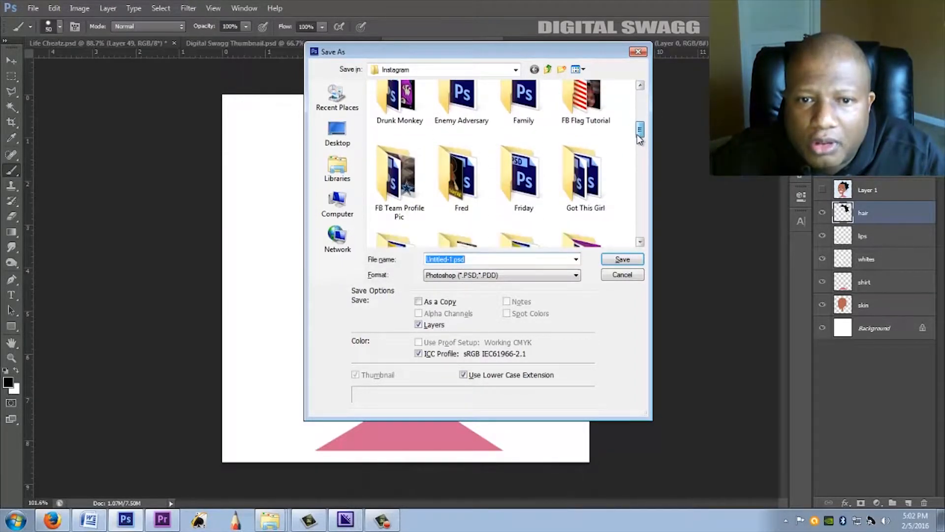
{"action": "scroll", "coordinate": [639, 148], "scroll_direction": "down", "scroll_amount": 1}
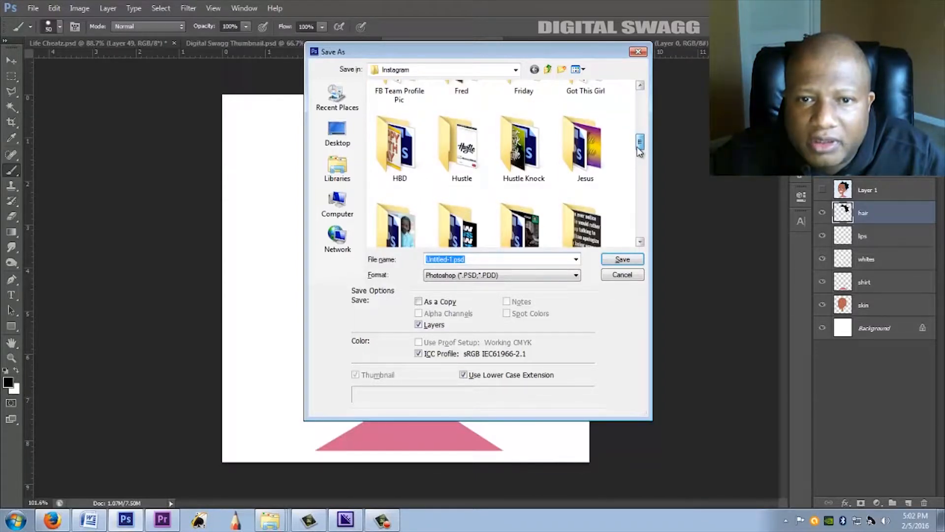
{"action": "mouse_move", "coordinate": [639, 151]}
{"action": "left_mouse_down"}
{"action": "mouse_move", "coordinate": [640, 162]}
{"action": "mouse_move", "coordinate": [638, 142]}
{"action": "left_mouse_up"}
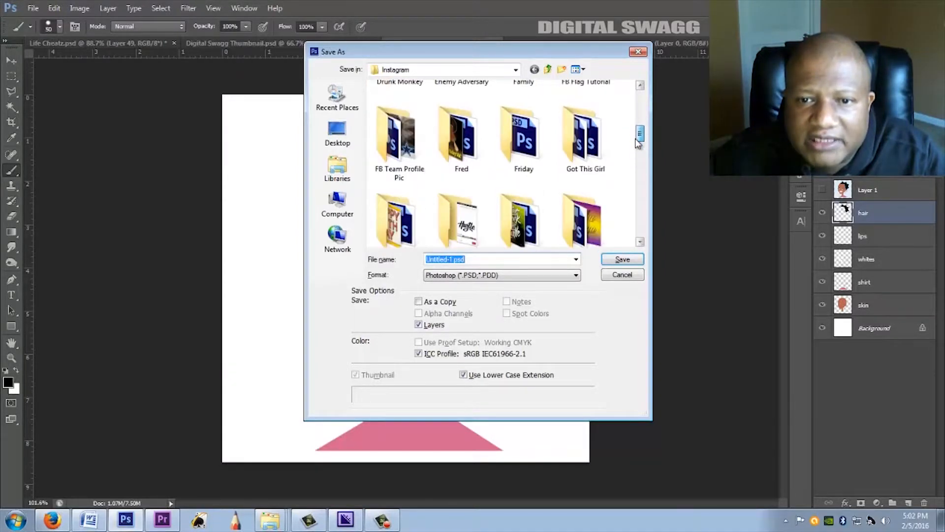
{"action": "double_click", "coordinate": [574, 146]}
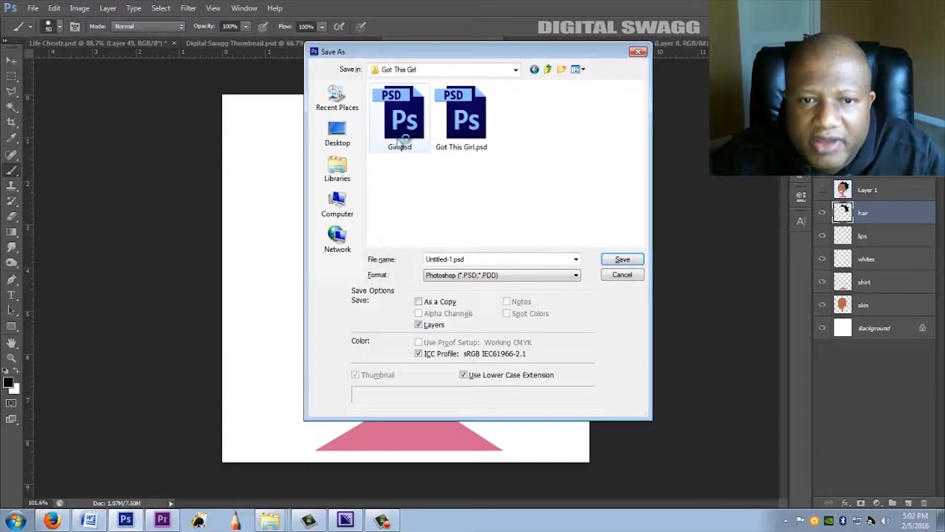
{"action": "left_click", "coordinate": [493, 260]}
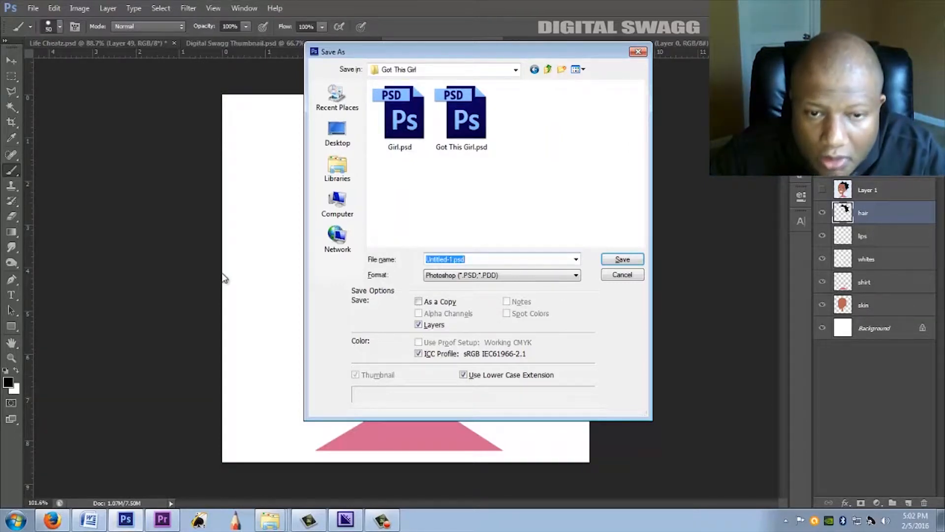
{"action": "type", "text": "Wo"}
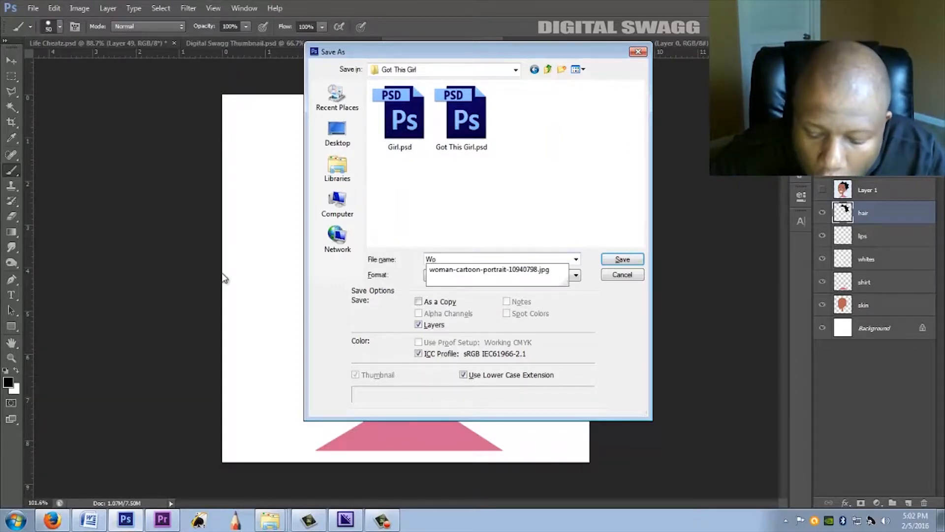
{"action": "type", "text": "man"}
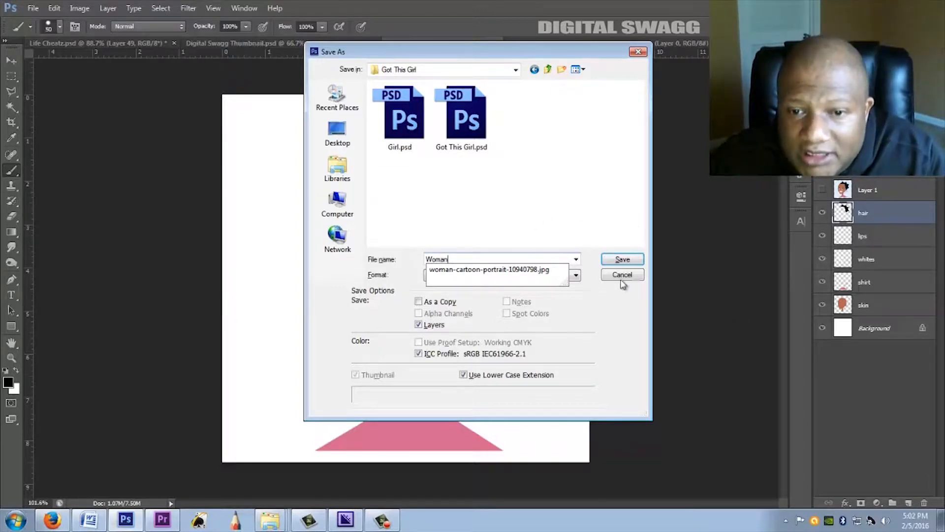
{"action": "left_click", "coordinate": [626, 263]}
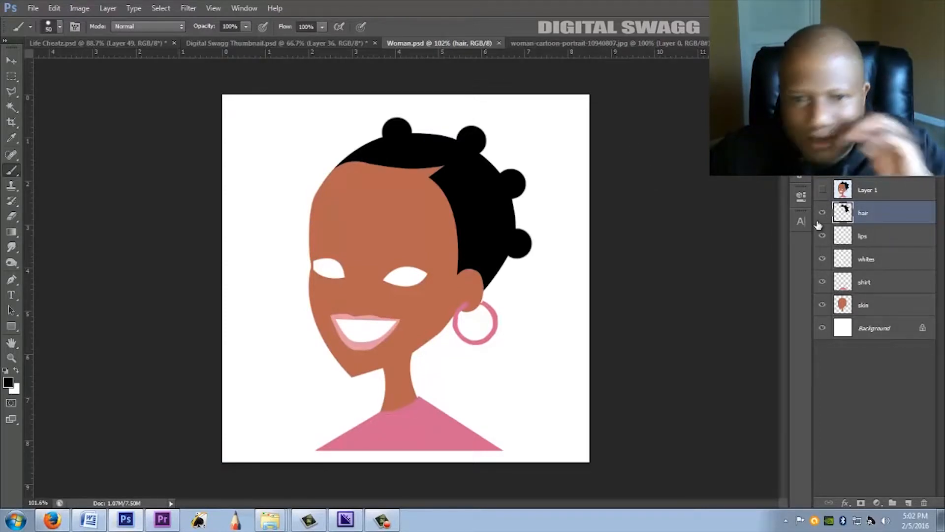
Show the reference layer, Layer 1, and trace a closed Pen path around the left eyebrow with the hair layer active.
{"action": "left_click", "coordinate": [822, 191]}
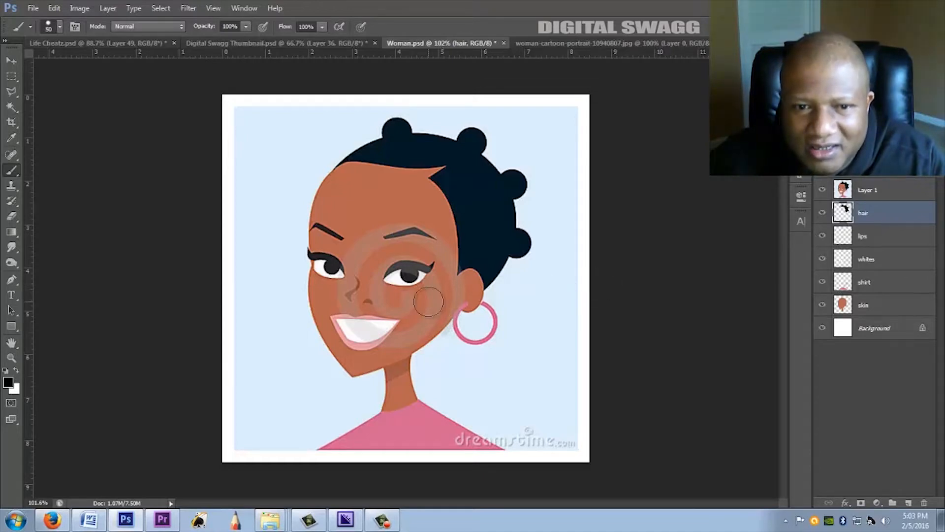
{"action": "left_click", "coordinate": [11, 279]}
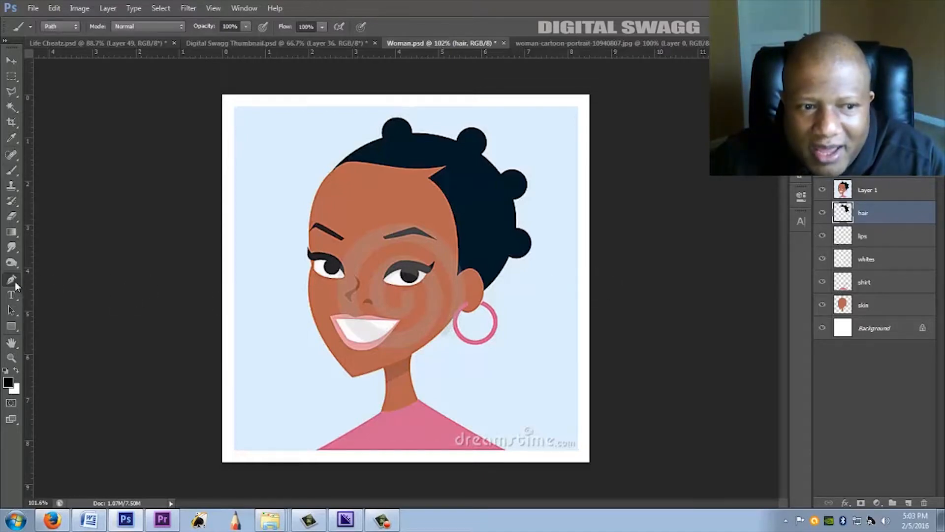
{"action": "scroll", "coordinate": [271, 254], "scroll_direction": "up", "scroll_amount": 2}
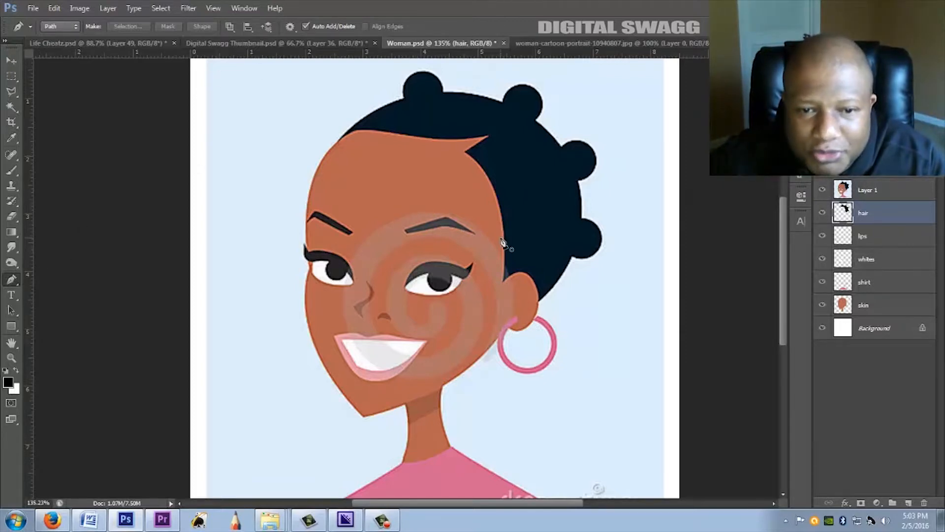
{"action": "scroll", "coordinate": [502, 242], "scroll_direction": "up", "scroll_amount": 4}
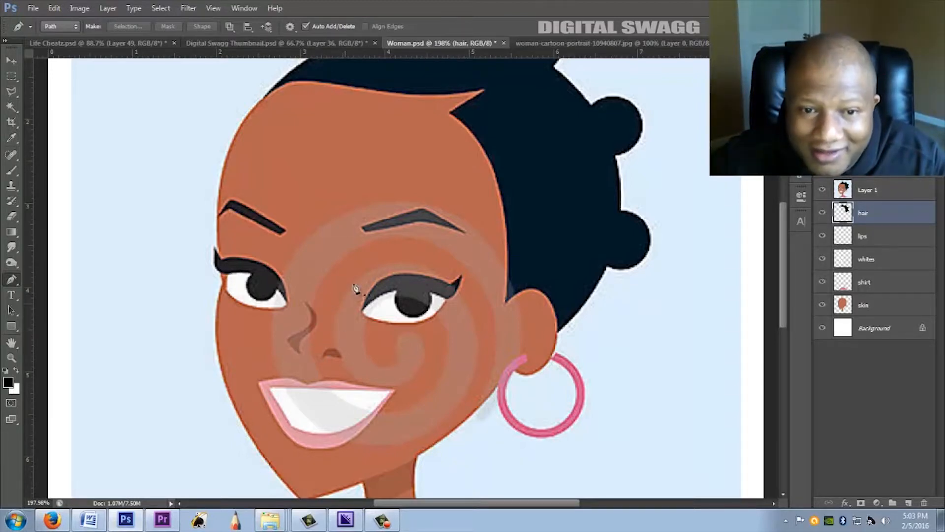
{"action": "left_click_drag", "start_coordinate": [361, 274], "coordinate": [455, 325]}
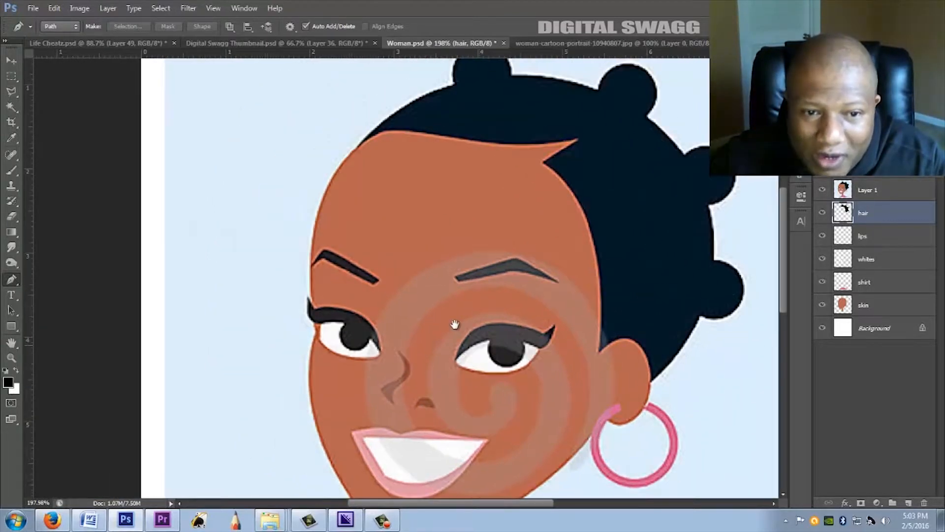
{"action": "left_click", "coordinate": [307, 267]}
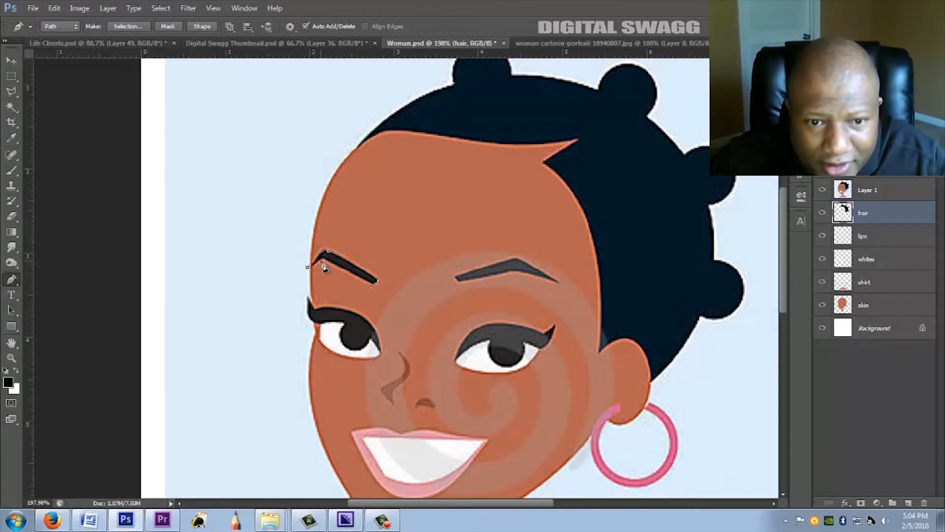
{"action": "scroll", "coordinate": [345, 273], "scroll_direction": "up", "scroll_amount": 3}
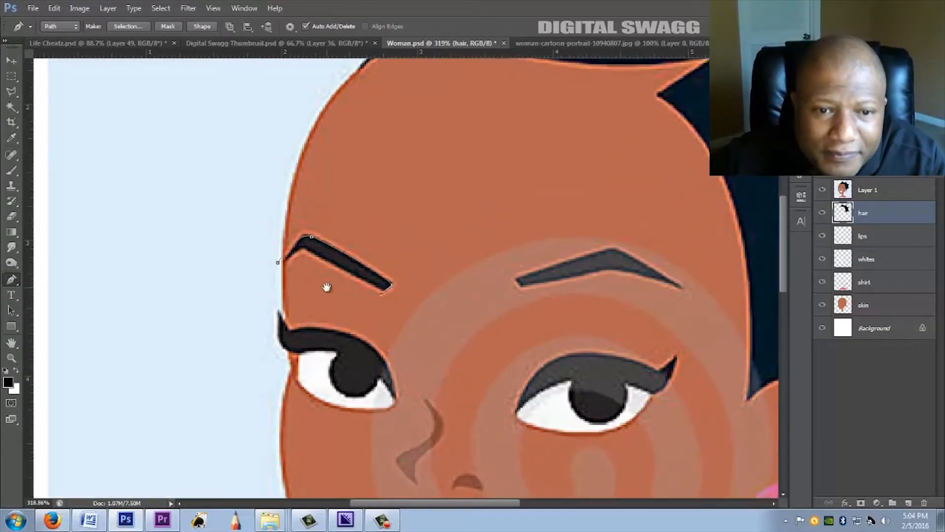
{"action": "left_click_drag", "start_coordinate": [327, 288], "coordinate": [403, 291]}
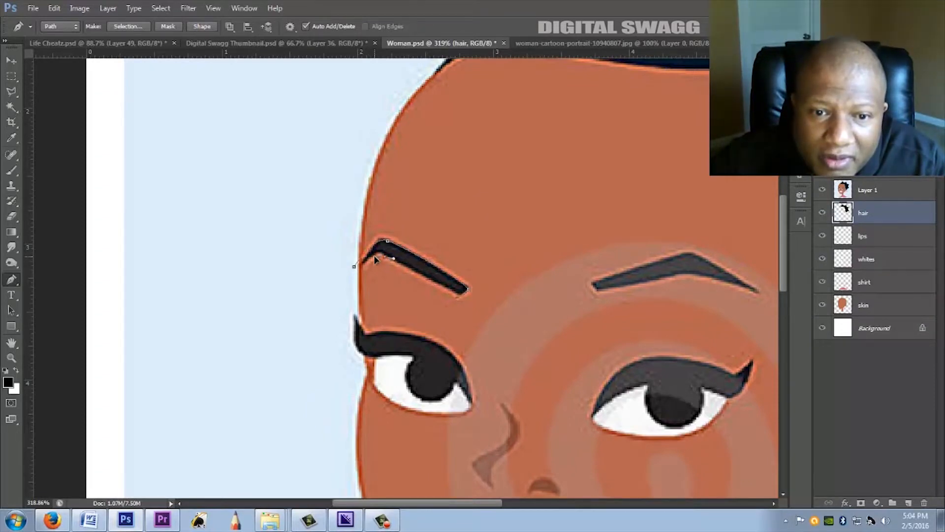
{"action": "left_click_drag", "start_coordinate": [375, 259], "coordinate": [365, 260]}
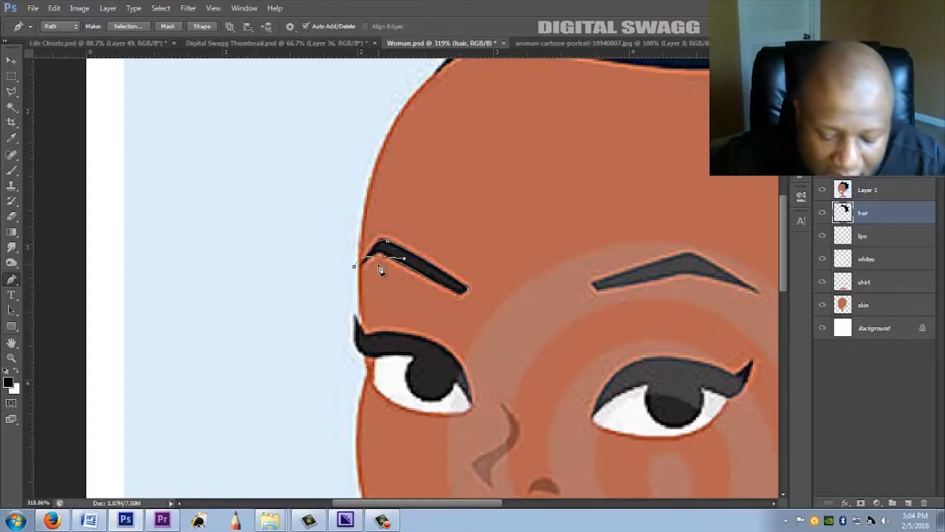
{"action": "key", "text": "ctrl+alt+z"}
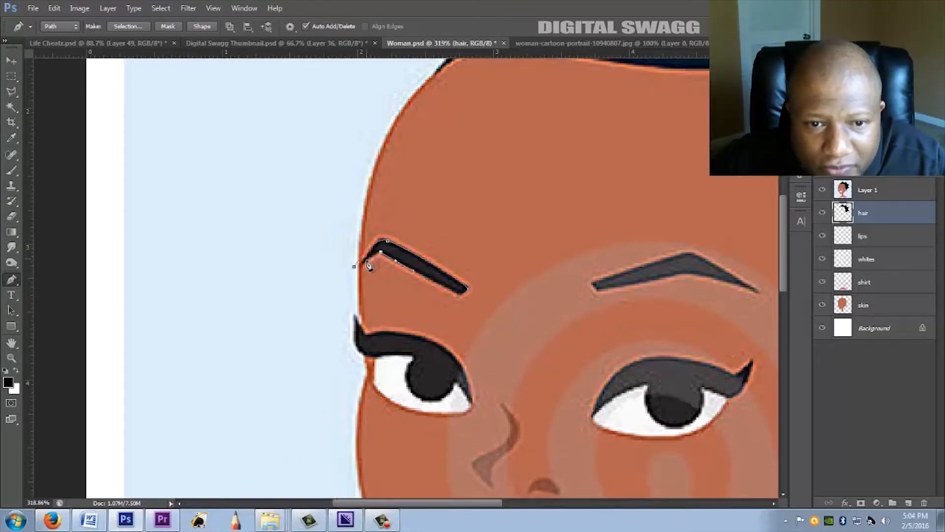
{"action": "left_click_drag", "start_coordinate": [354, 266], "coordinate": [352, 273]}
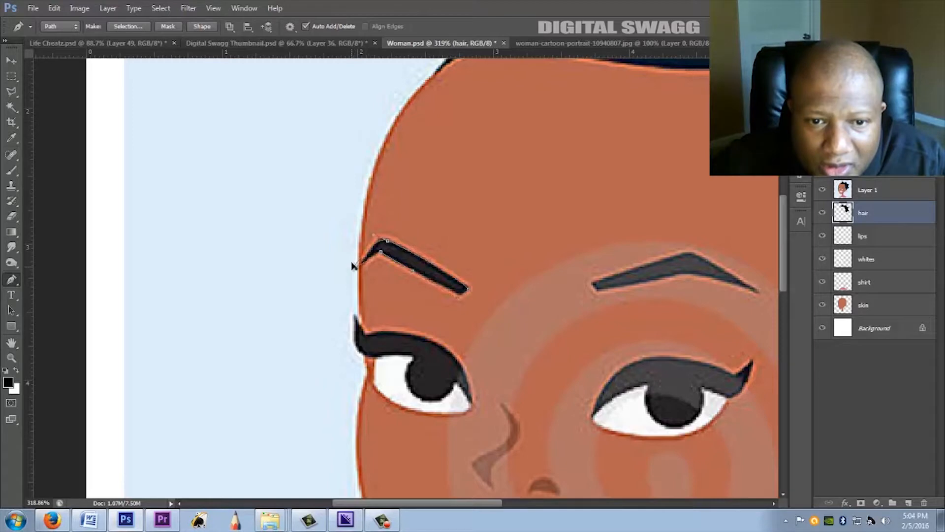
Turn the left eyebrow path into a selection with 0 px feather, fill it black on the hair layer, and check it without the reference.
{"action": "right_click", "coordinate": [393, 257]}
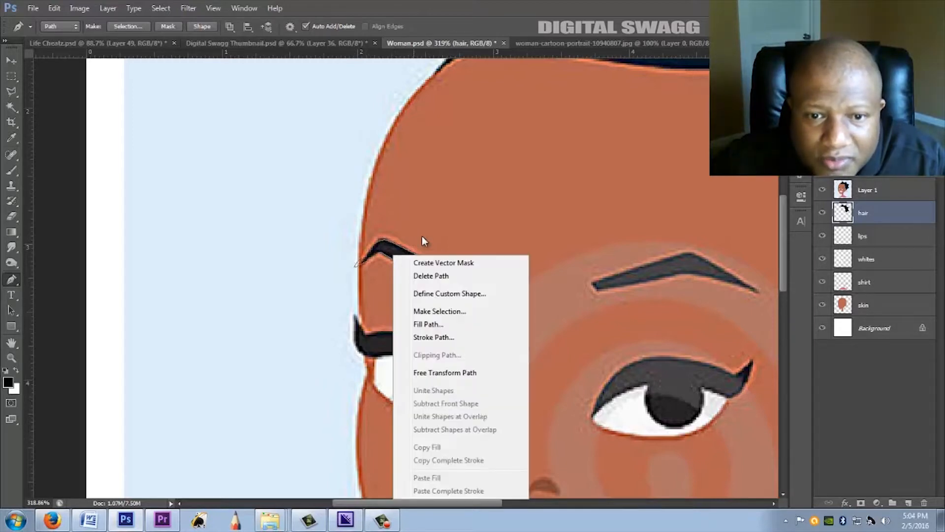
{"action": "left_click", "coordinate": [449, 314]}
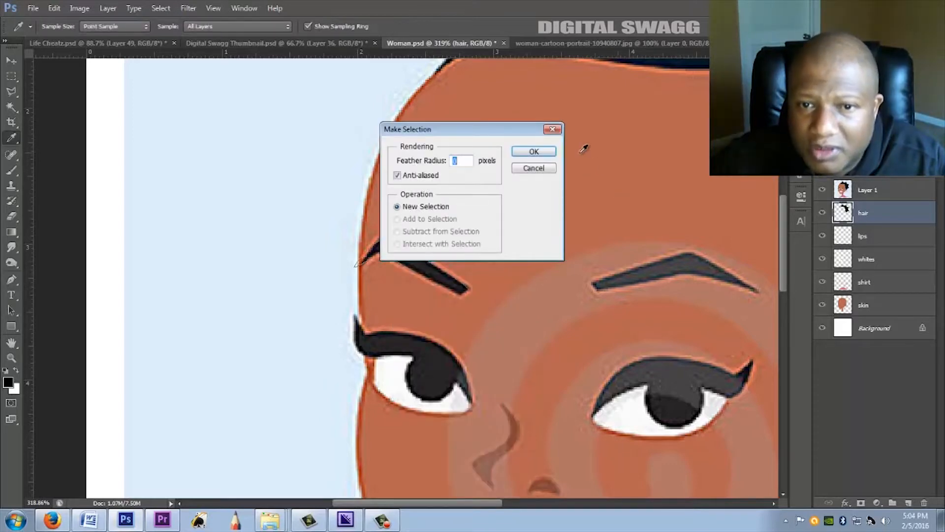
{"action": "left_click", "coordinate": [533, 153]}
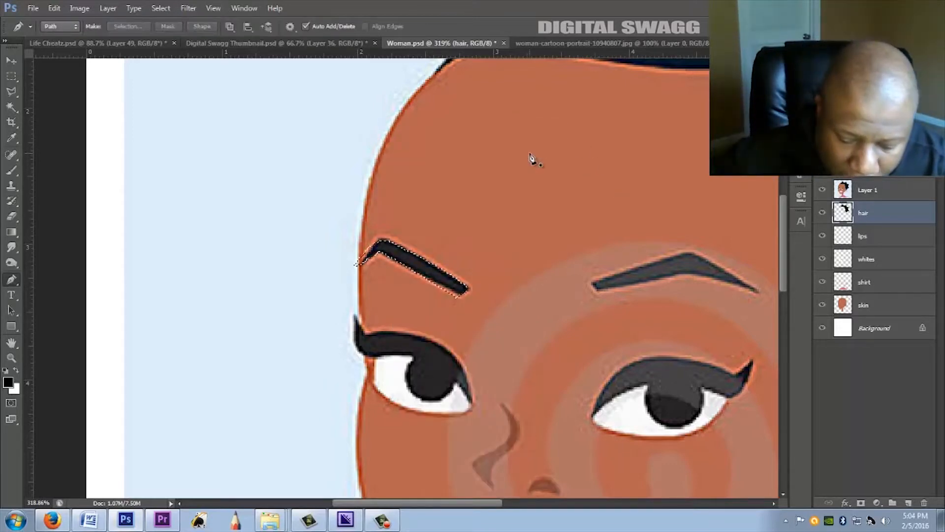
{"action": "key", "text": "alt+Delete"}
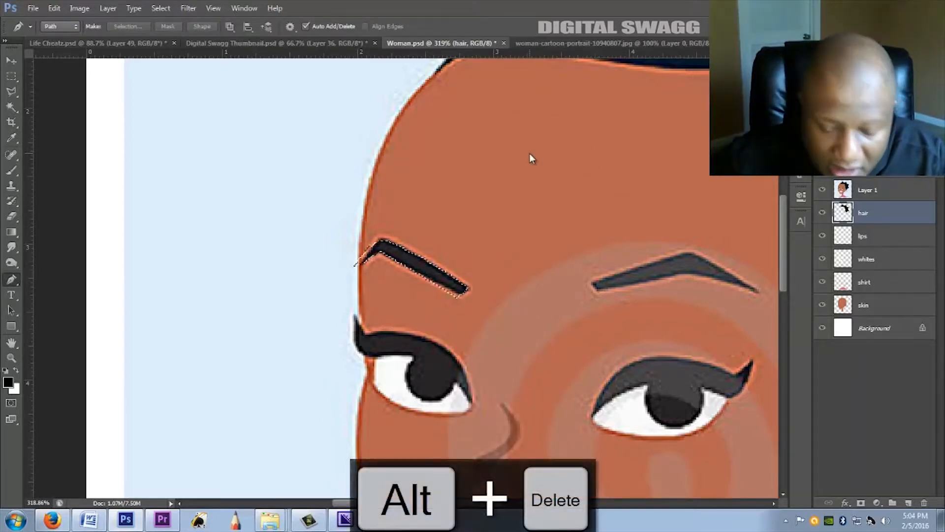
{"action": "key", "text": "ctrl+d"}
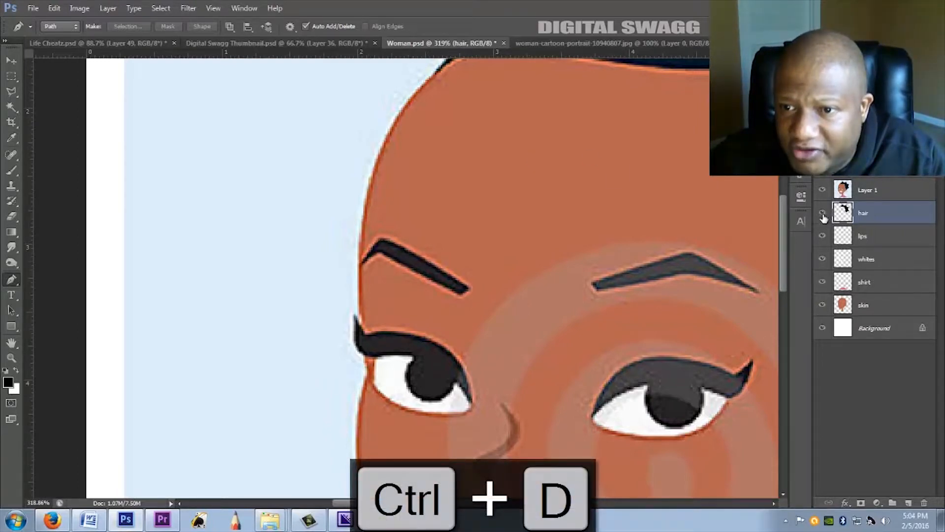
{"action": "left_click", "coordinate": [823, 190]}
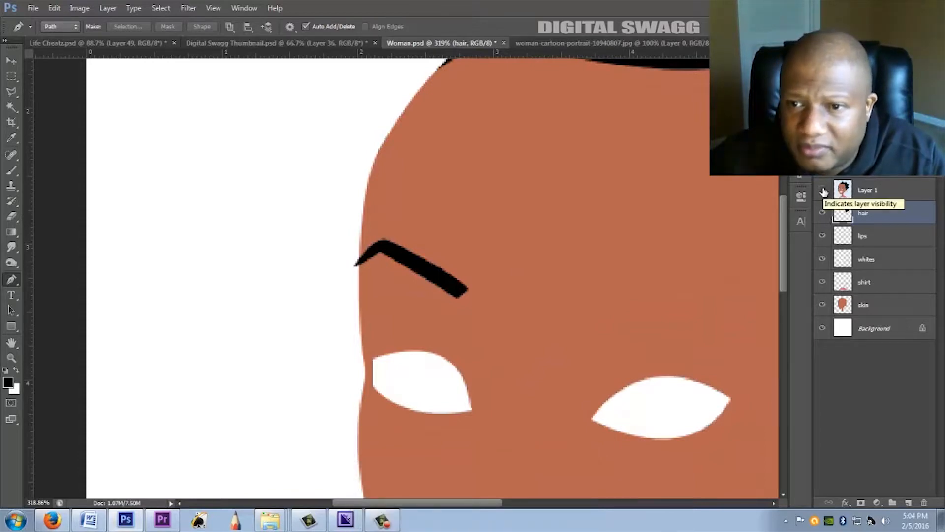
{"action": "left_click", "coordinate": [823, 190]}
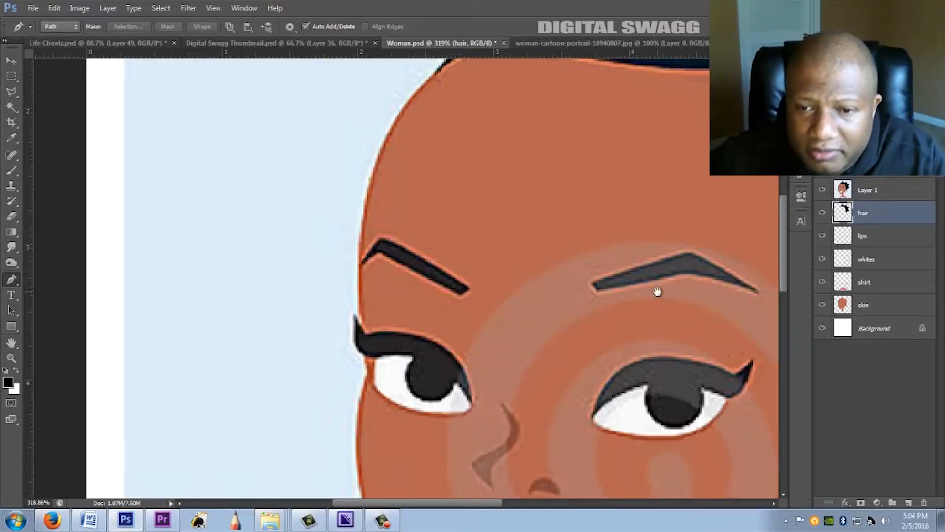
Trace a closed Pen path around the right eyebrow, cutting the curve handle at its outer tip.
{"action": "left_click_drag", "start_coordinate": [657, 291], "coordinate": [507, 271]}
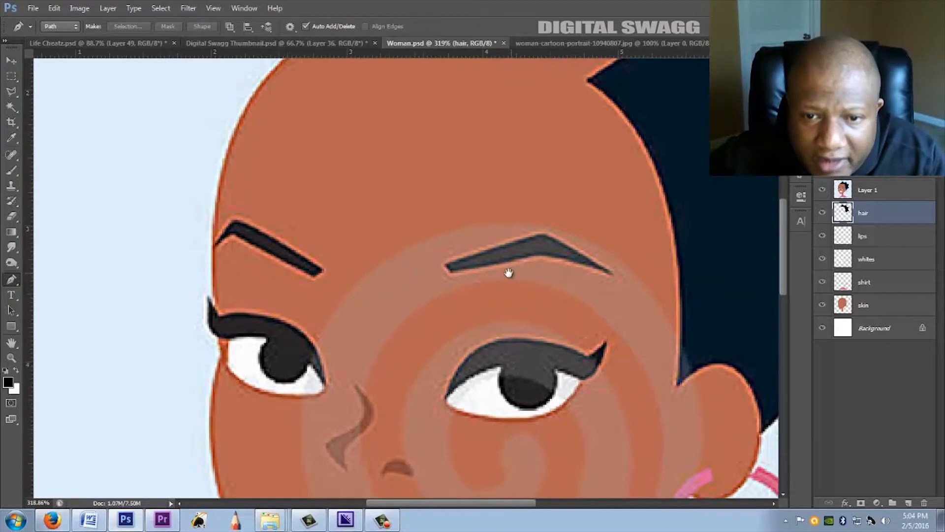
{"action": "left_click", "coordinate": [446, 270]}
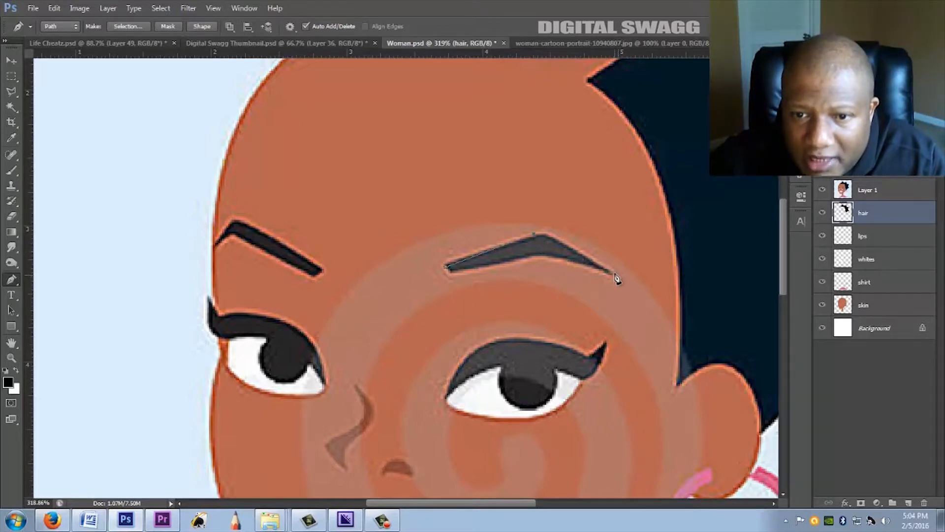
{"action": "left_click_drag", "start_coordinate": [613, 274], "coordinate": [633, 312]}
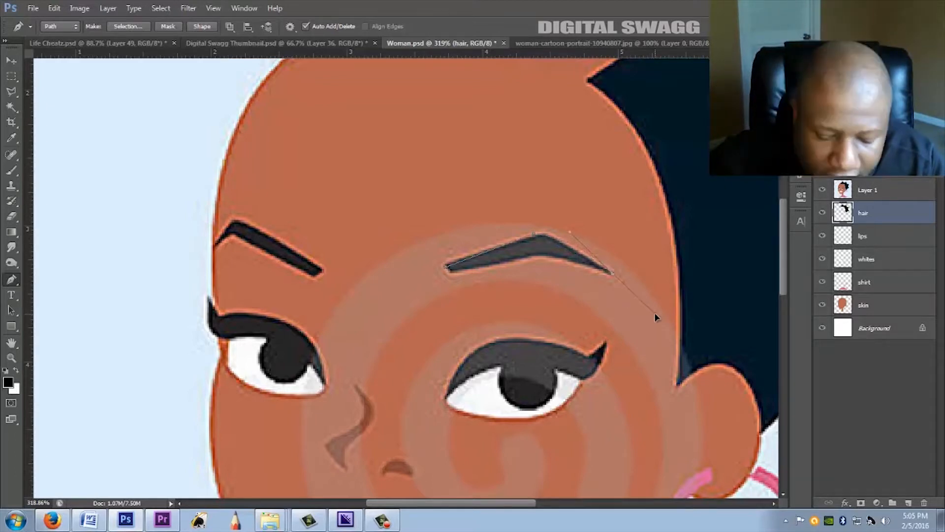
{"action": "left_click_drag", "start_coordinate": [656, 315], "coordinate": [629, 275]}
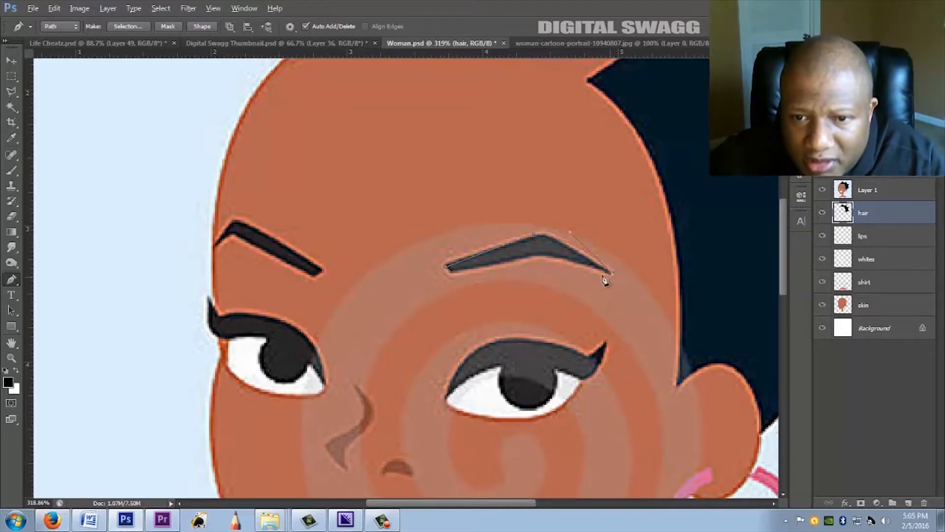
{"action": "left_click_drag", "start_coordinate": [551, 257], "coordinate": [537, 254]}
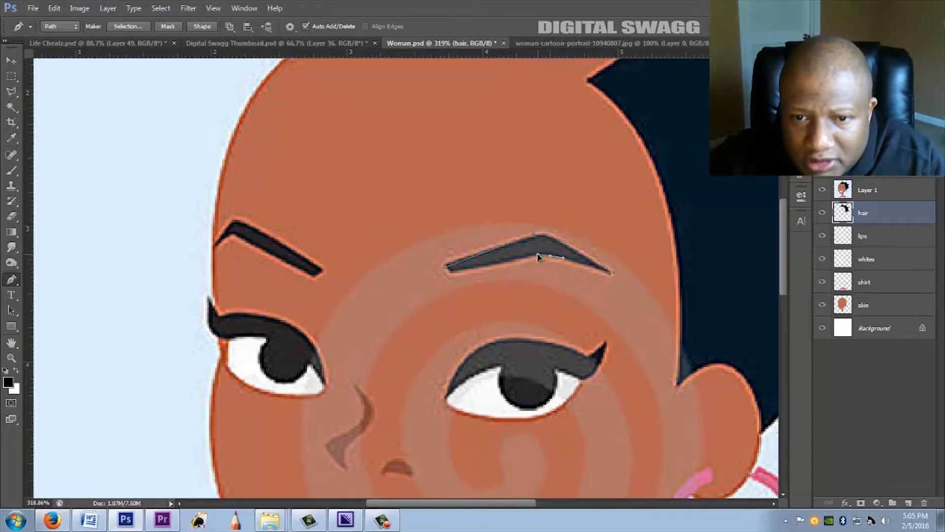
{"action": "left_click", "coordinate": [447, 267]}
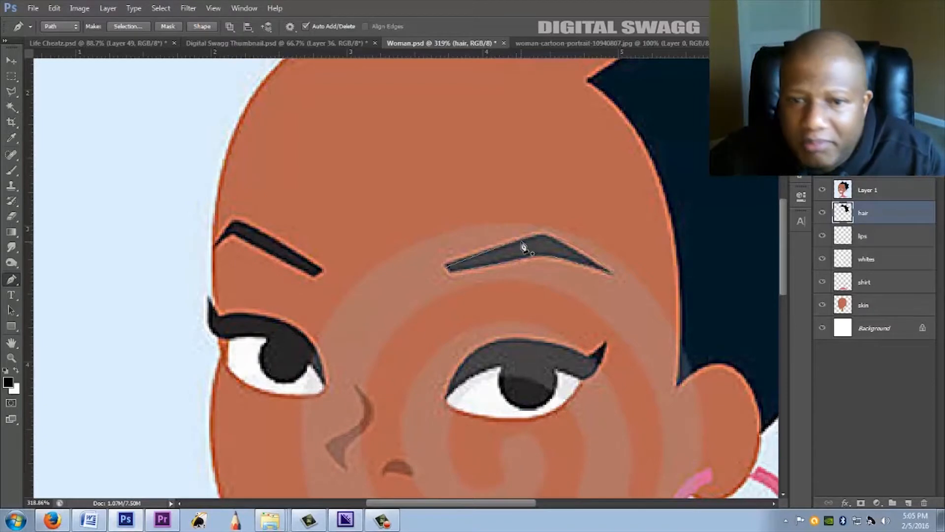
Turn the right eyebrow path into a selection with 0 px feather, fill it black, and check both eyebrows with the reference temporarily hidden.
{"action": "right_click", "coordinate": [523, 251]}
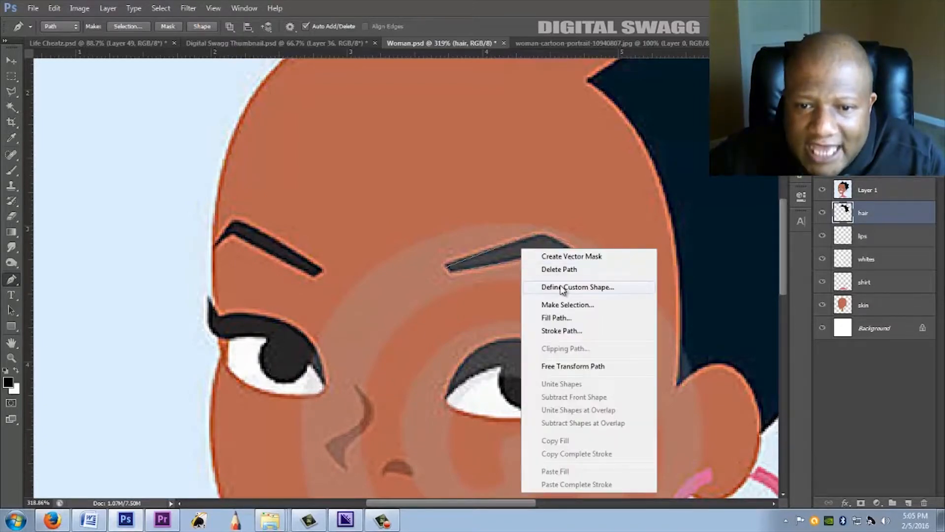
{"action": "left_click", "coordinate": [565, 305]}
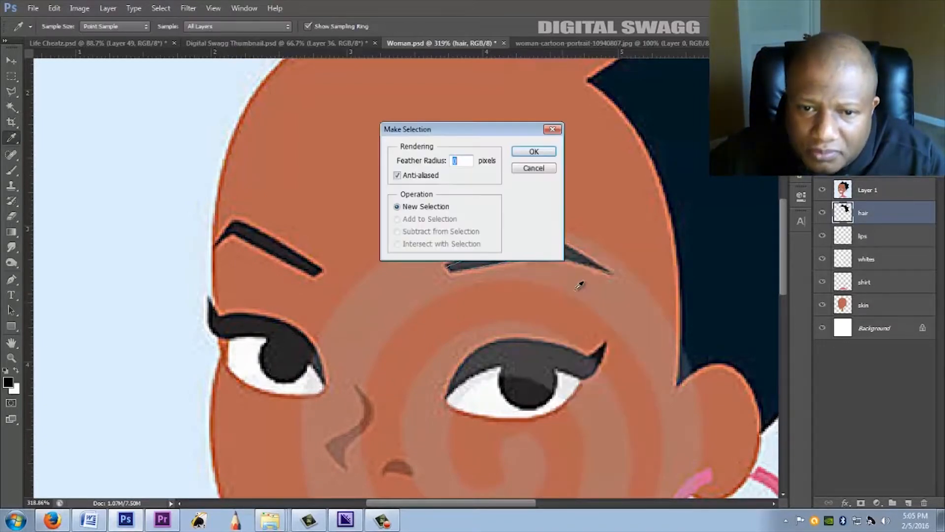
{"action": "left_click", "coordinate": [535, 151]}
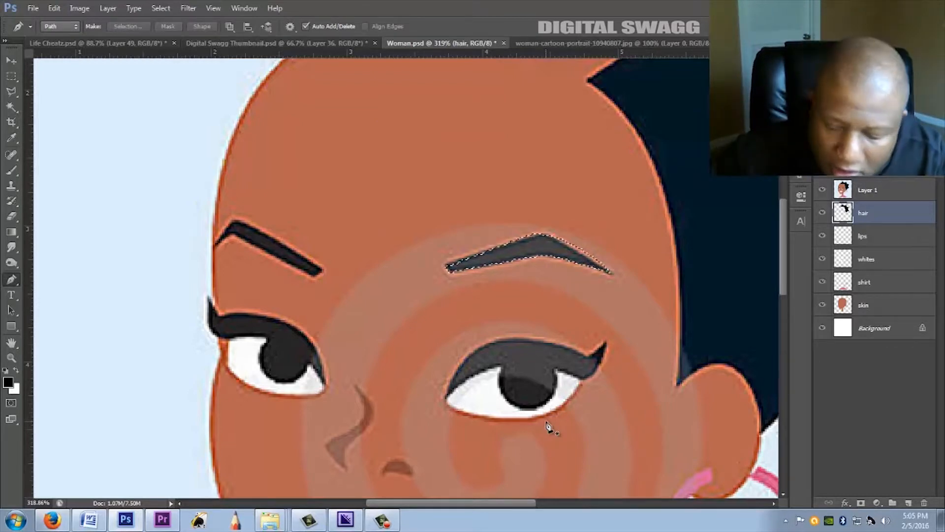
{"action": "key", "text": "alt+Delete"}
{"action": "key", "text": "ctrl+d"}
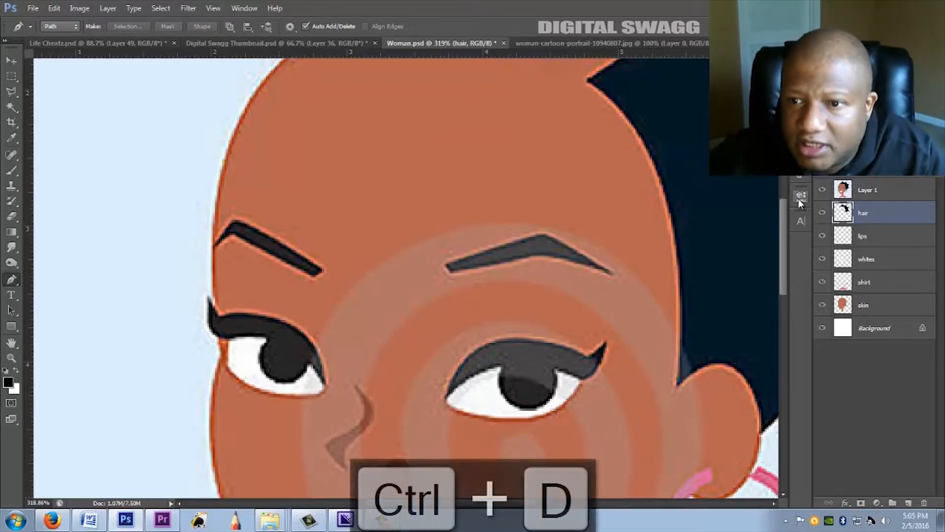
{"action": "left_click", "coordinate": [824, 191]}
{"action": "scroll", "coordinate": [434, 231], "scroll_direction": "down", "scroll_amount": 12}
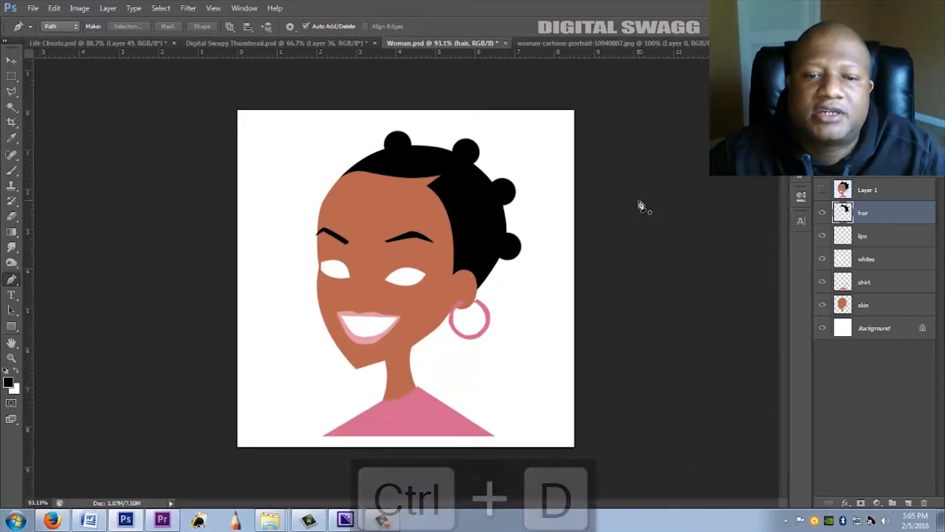
{"action": "scroll", "coordinate": [641, 206], "scroll_direction": "up", "scroll_amount": 3}
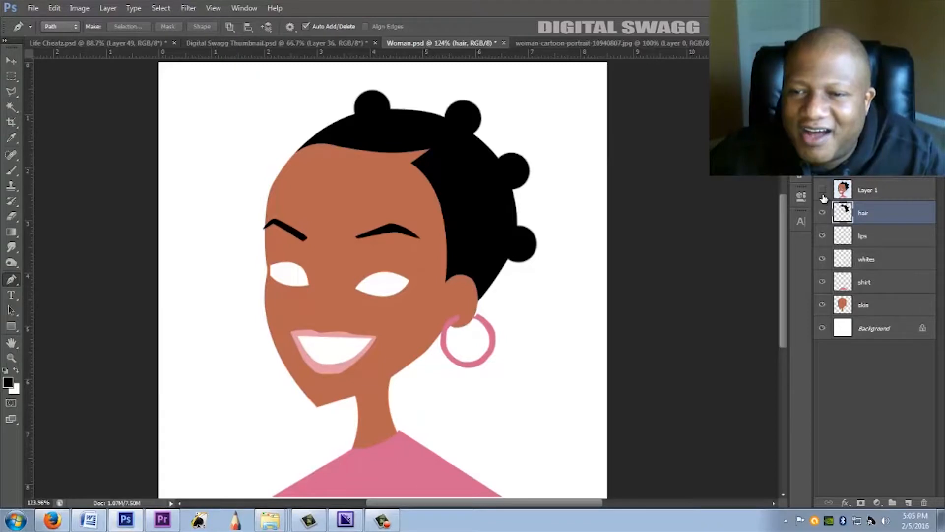
{"action": "left_click", "coordinate": [822, 190]}
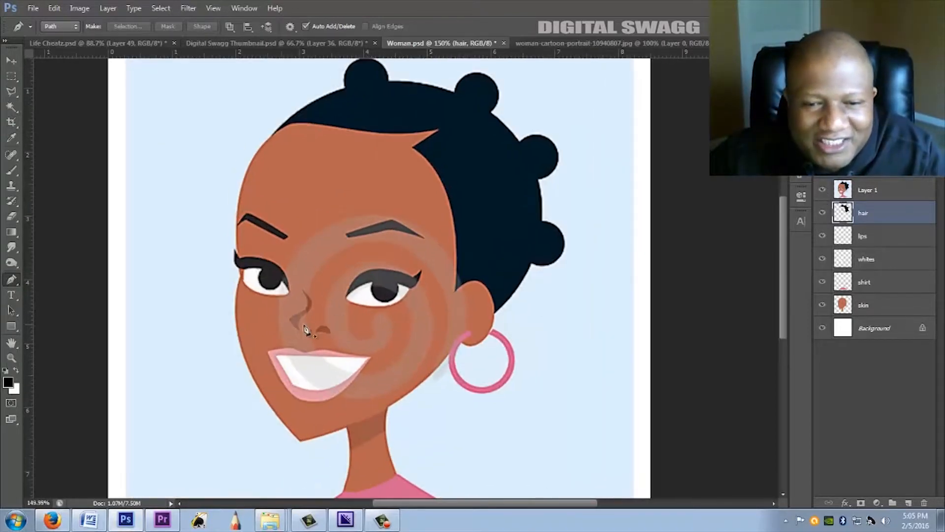
Paint the right pupil black with a 30 px brush and the left with a 25 px brush on the hair layer, checking them without the reference.
{"action": "scroll", "coordinate": [409, 338], "scroll_direction": "up", "scroll_amount": 3}
{"action": "scroll", "coordinate": [405, 339], "scroll_direction": "up", "scroll_amount": 1}
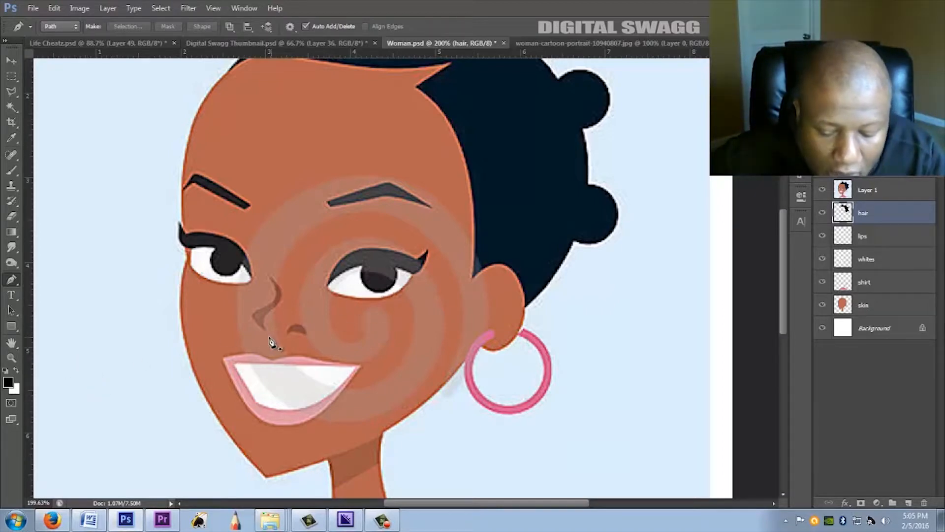
{"action": "key", "text": "b"}
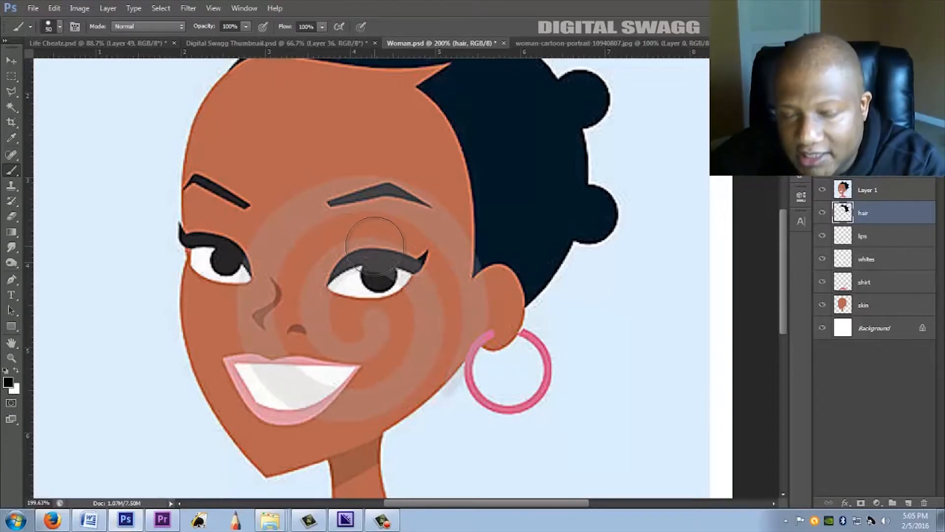
{"action": "key", "text": "bracketleft"}
{"action": "key", "text": "bracketleft"}
{"action": "key", "text": "bracketleft"}
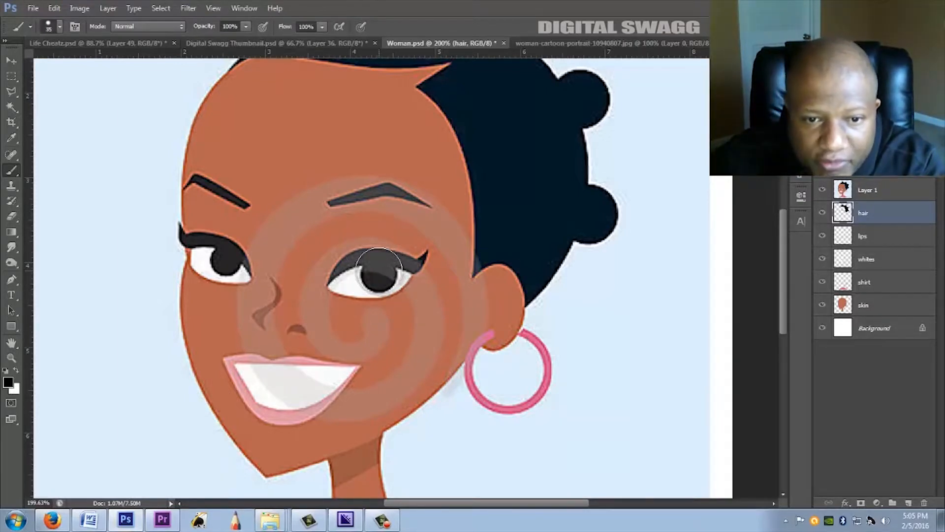
{"action": "key", "text": "bracketleft"}
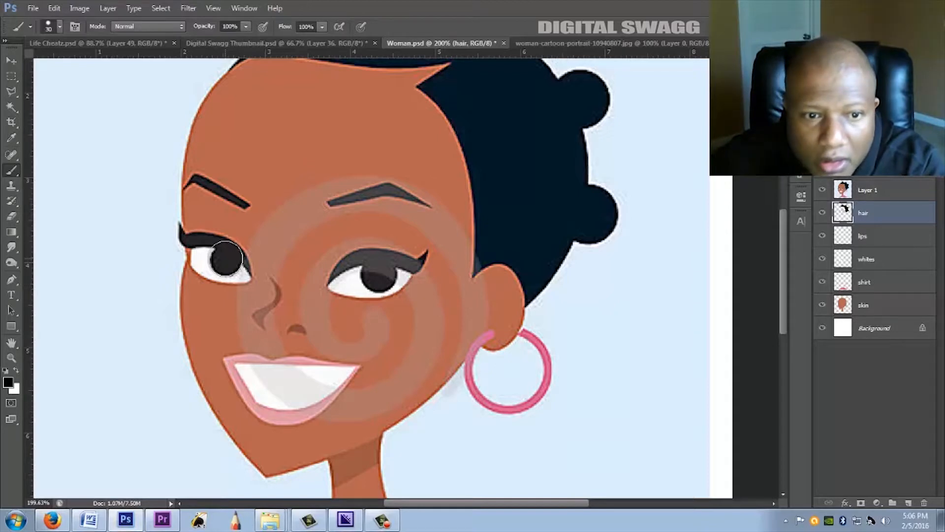
{"action": "key", "text": "bracketleft"}
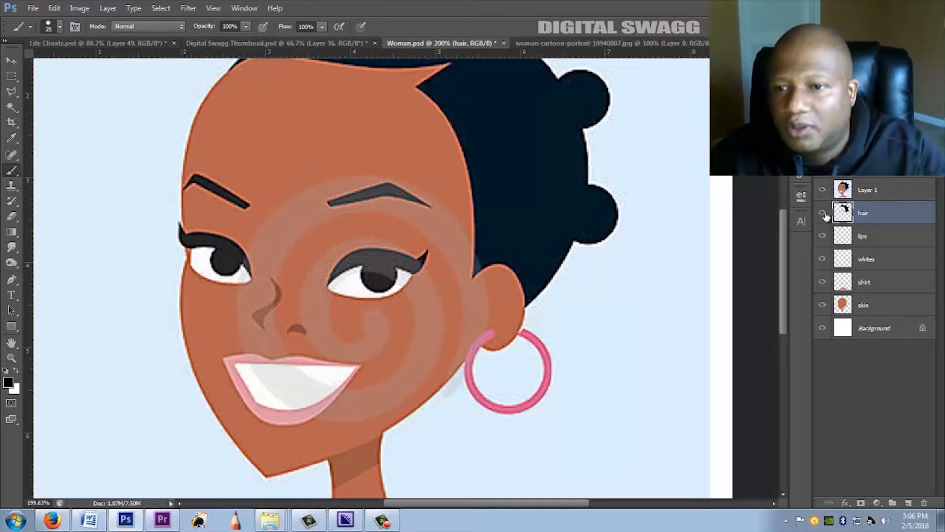
{"action": "left_click", "coordinate": [825, 192]}
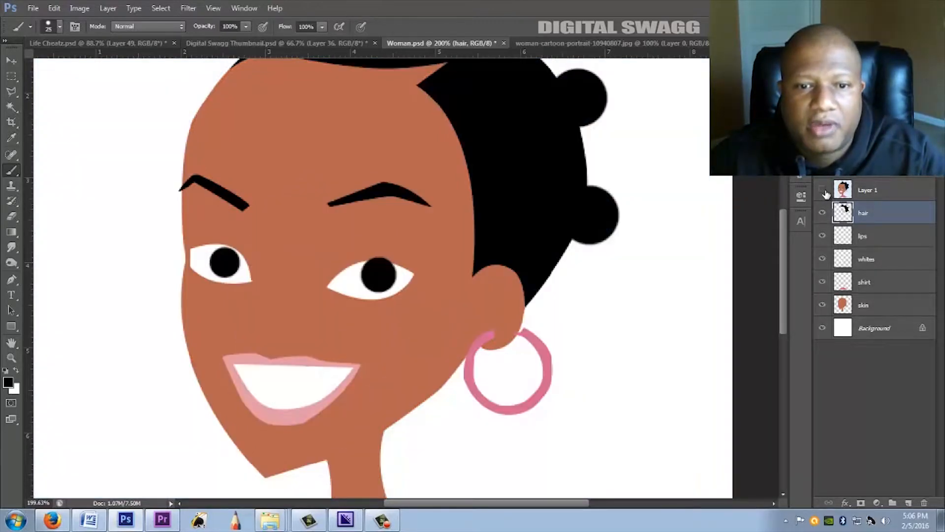
{"action": "left_click", "coordinate": [825, 192]}
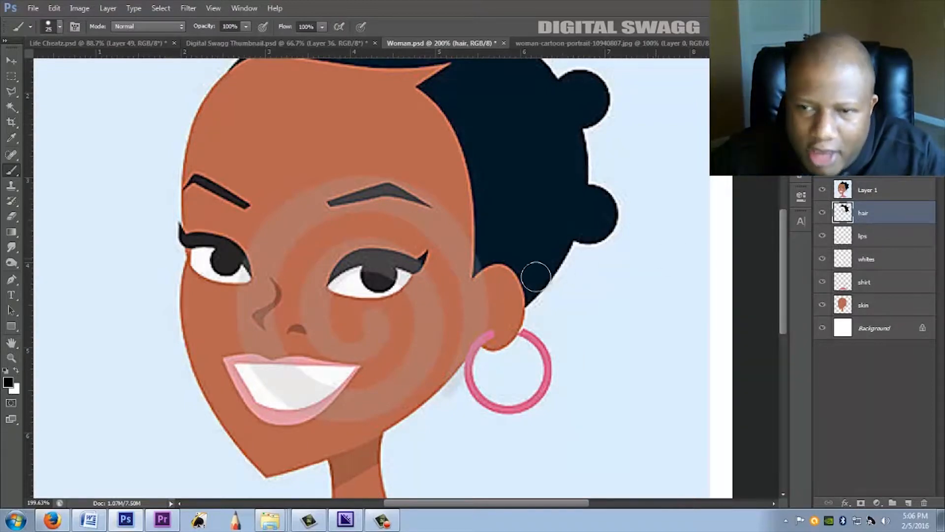
Trace a closed Pen path around the right eye's dark upper lid, including the winged lash at its outer corner.
{"action": "key", "text": "p"}
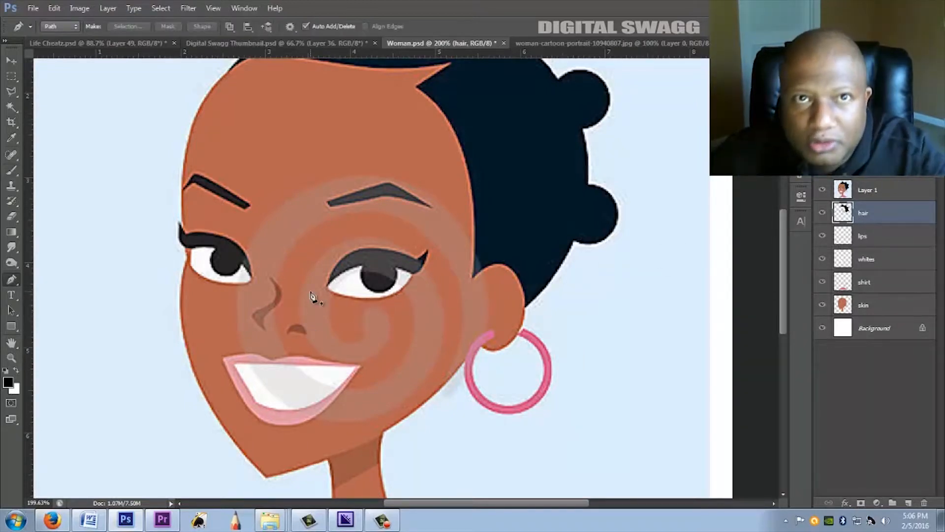
{"action": "scroll", "coordinate": [236, 291], "scroll_direction": "up", "scroll_amount": 3}
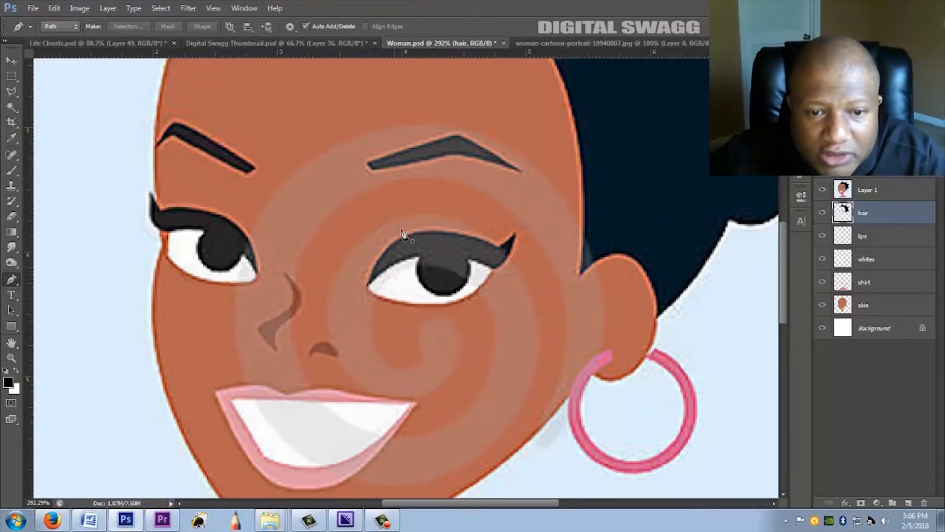
{"action": "scroll", "coordinate": [397, 226], "scroll_direction": "down", "scroll_amount": 4}
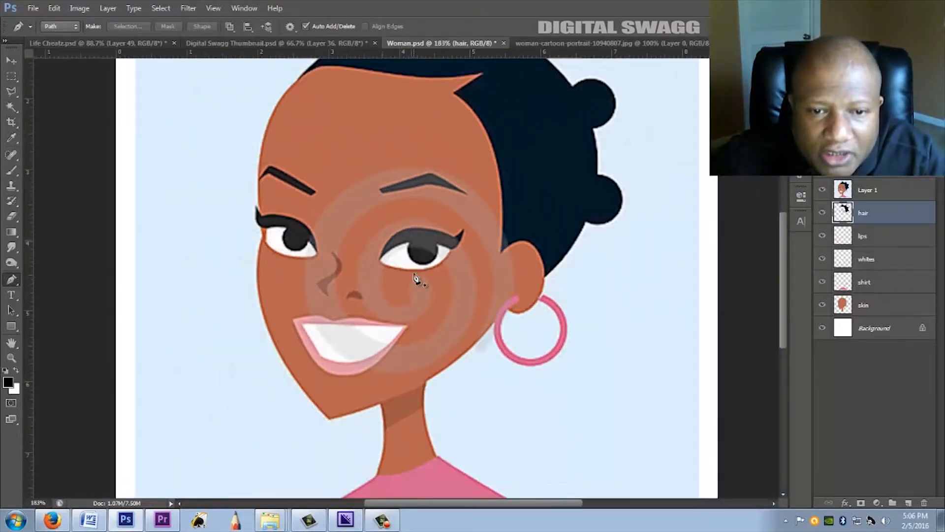
{"action": "scroll", "coordinate": [416, 276], "scroll_direction": "up", "scroll_amount": 4}
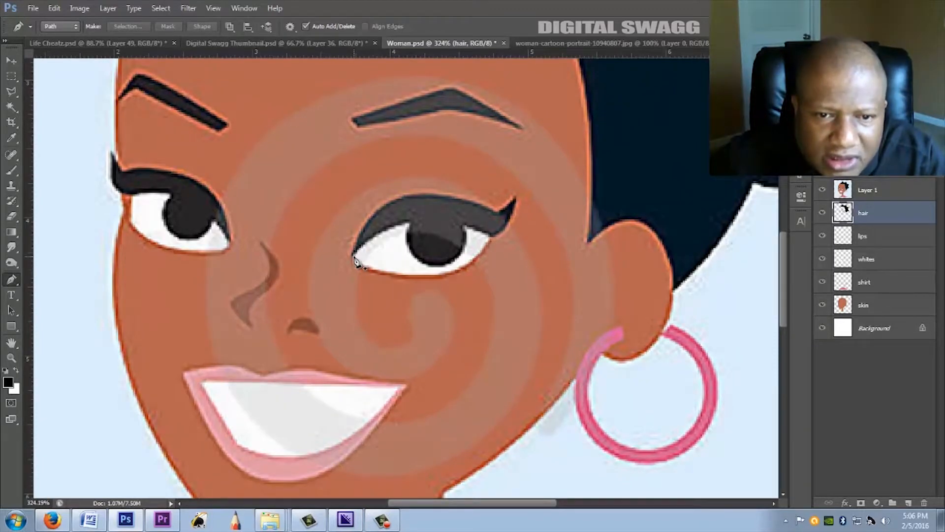
{"action": "left_click", "coordinate": [354, 262]}
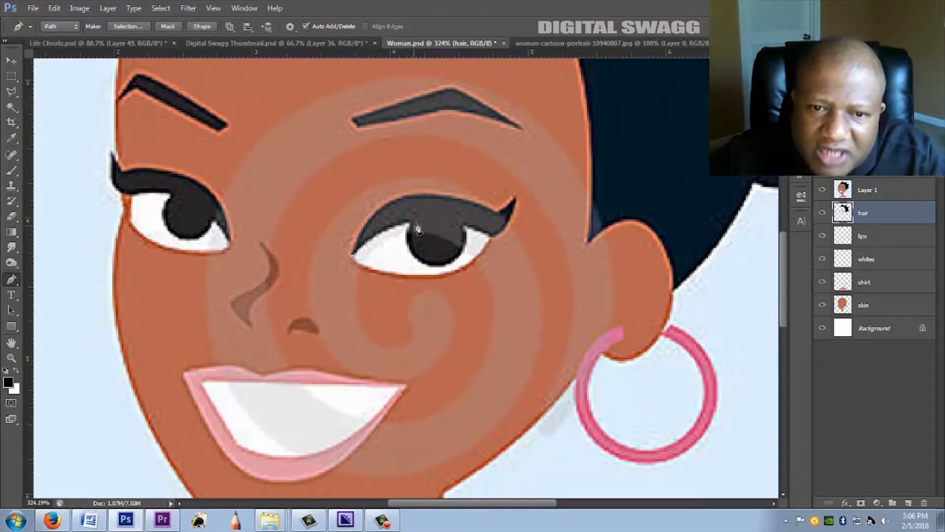
{"action": "left_click_drag", "start_coordinate": [419, 221], "coordinate": [457, 224]}
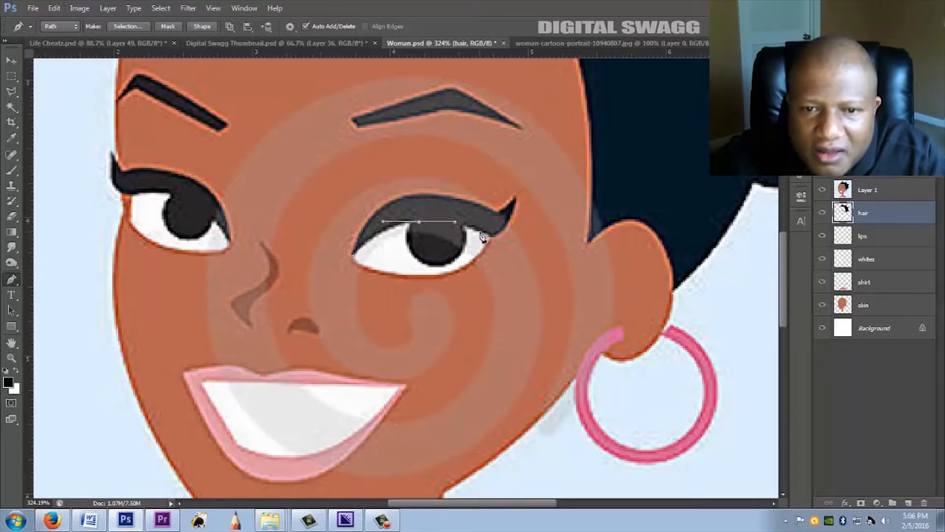
{"action": "mouse_move", "coordinate": [485, 232]}
{"action": "left_mouse_down"}
{"action": "mouse_move", "coordinate": [492, 241]}
{"action": "mouse_move", "coordinate": [483, 233]}
{"action": "left_mouse_up"}
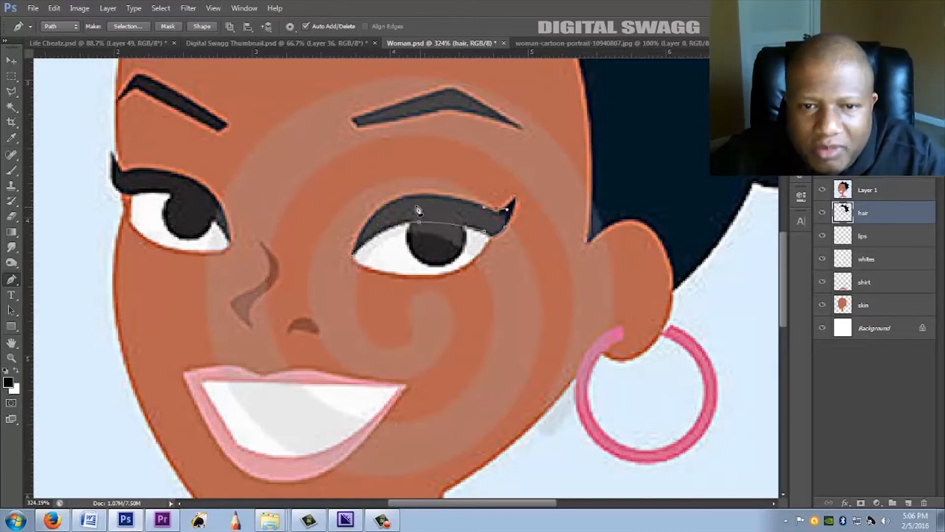
{"action": "left_click_drag", "start_coordinate": [415, 198], "coordinate": [402, 207]}
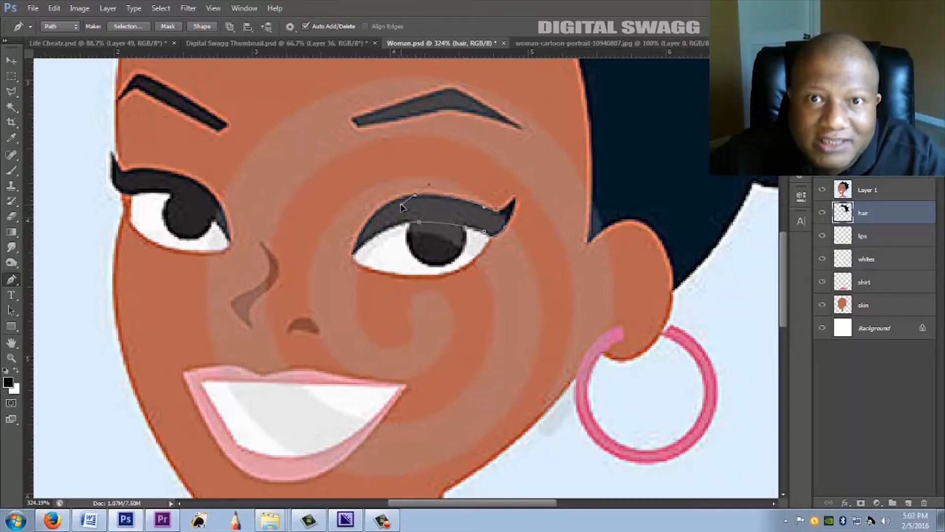
{"action": "left_click_drag", "start_coordinate": [400, 206], "coordinate": [396, 203]}
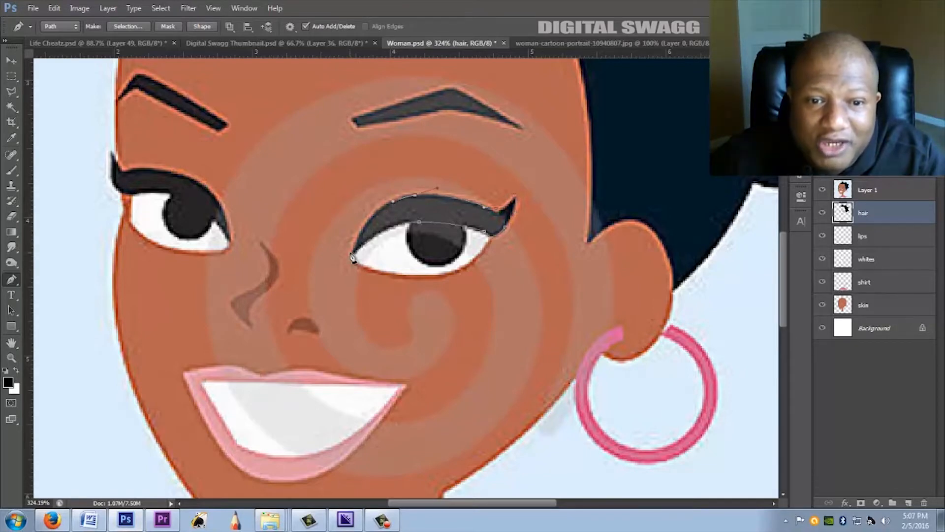
{"action": "left_click_drag", "start_coordinate": [352, 259], "coordinate": [340, 303]}
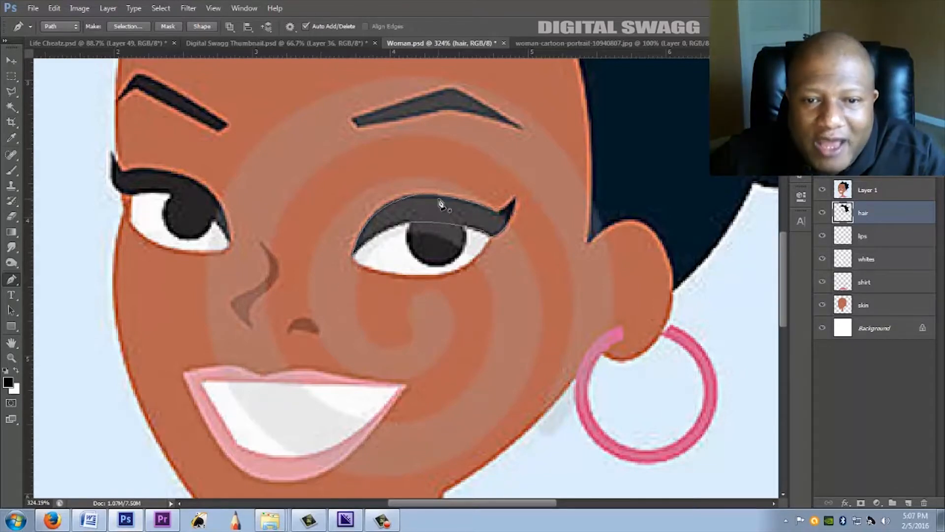
Turn the right eyelid path into a selection with 0 px feather, fill it black on the hair layer, and deselect.
{"action": "right_click", "coordinate": [423, 218]}
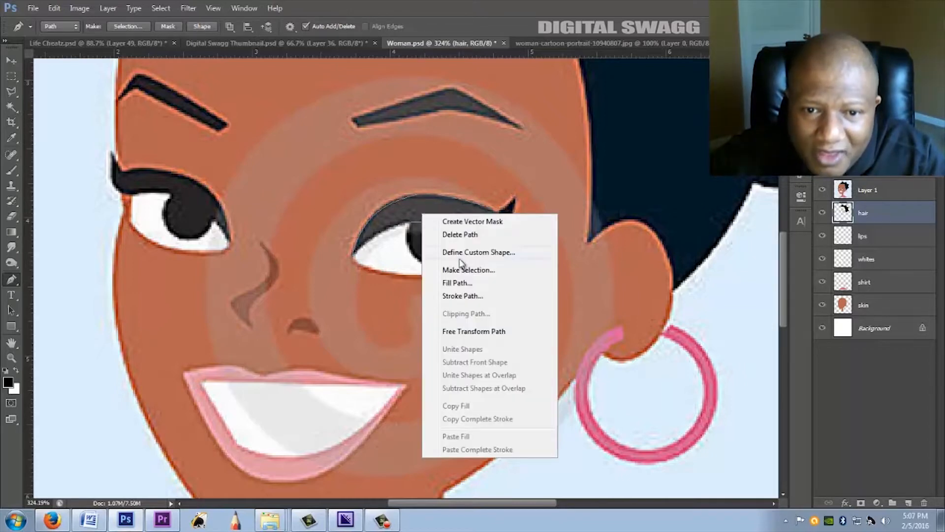
{"action": "left_click", "coordinate": [483, 270]}
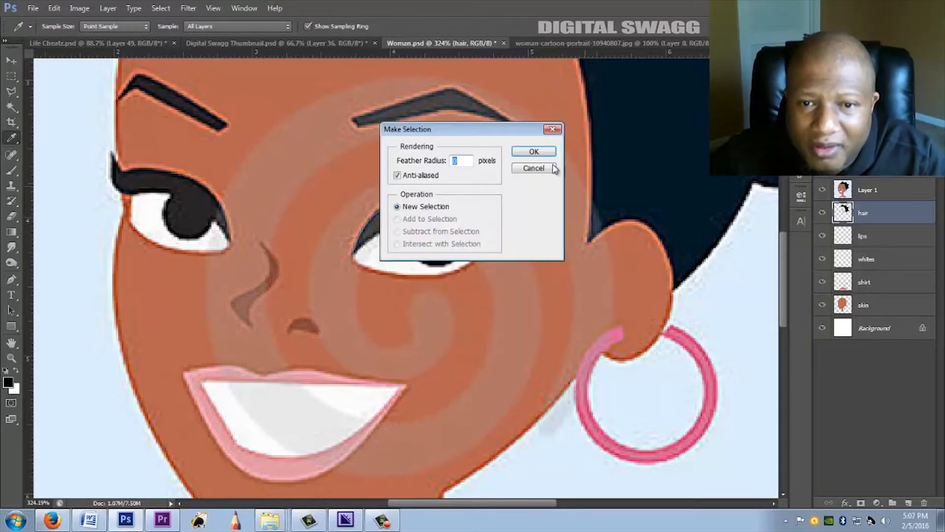
{"action": "left_click", "coordinate": [534, 152]}
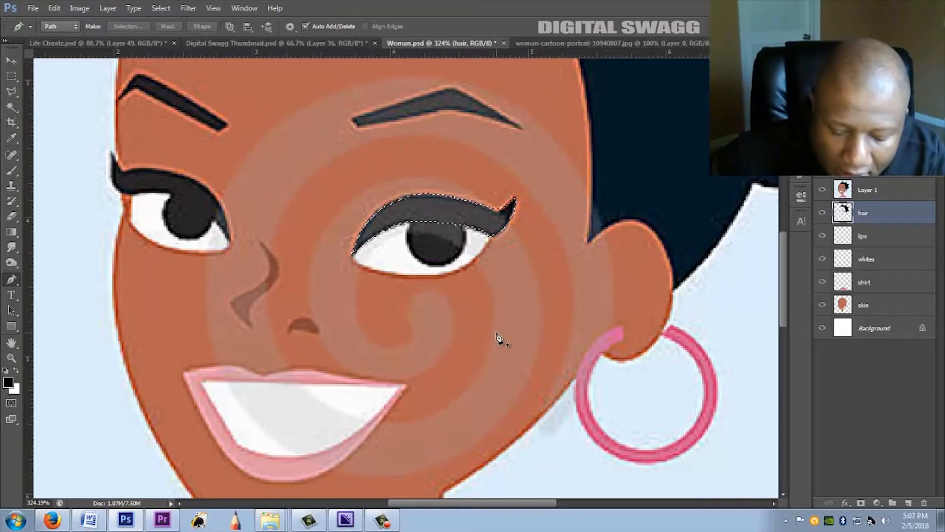
{"action": "key", "text": "alt+Delete"}
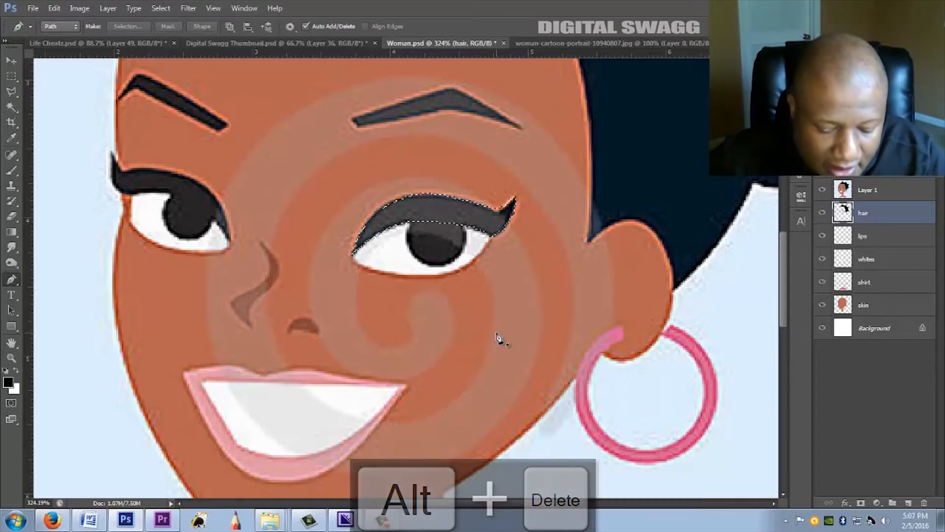
{"action": "key", "text": "ctrl+d"}
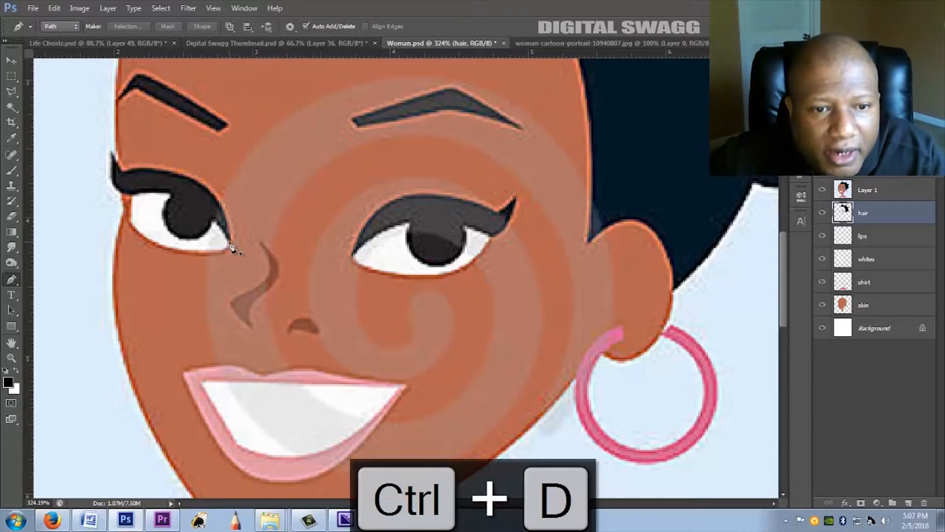
Trace a closed Pen path around the left eye's dark upper lid and winged lash, undoing and redrawing misplaced curve points.
{"action": "left_click", "coordinate": [229, 241]}
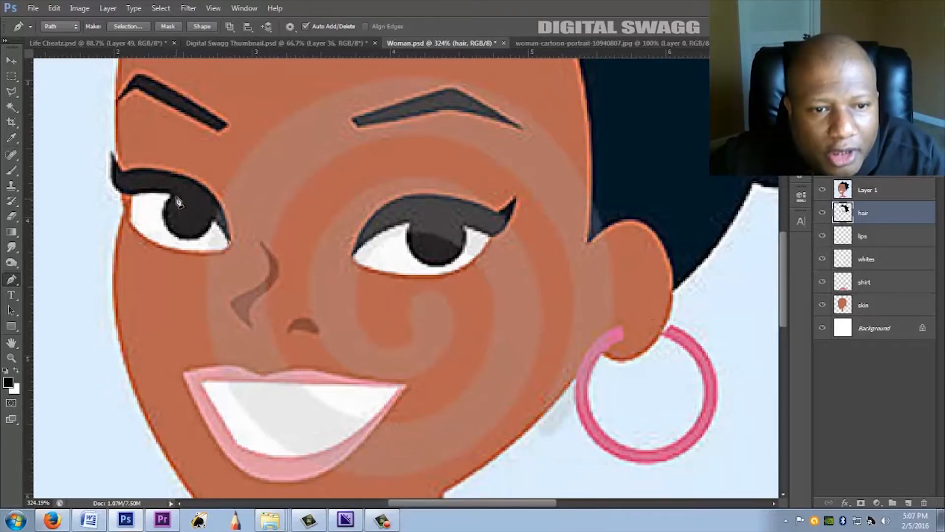
{"action": "left_click_drag", "start_coordinate": [170, 195], "coordinate": [133, 189]}
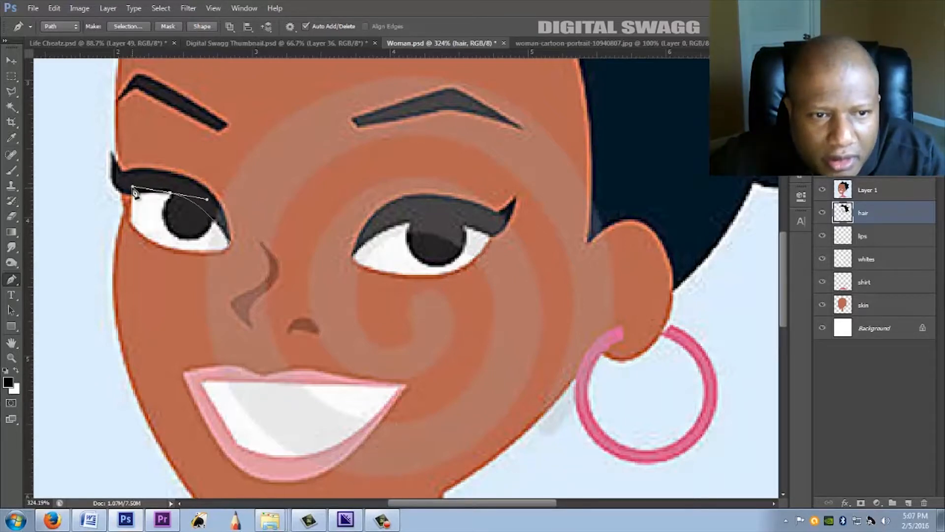
{"action": "left_click_drag", "start_coordinate": [132, 195], "coordinate": [121, 195]}
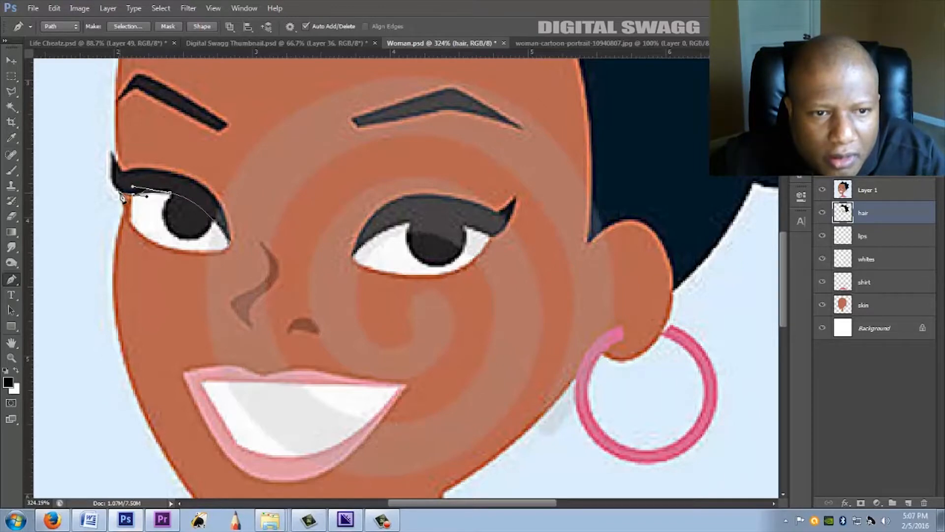
{"action": "key", "text": "ctrl+alt+z"}
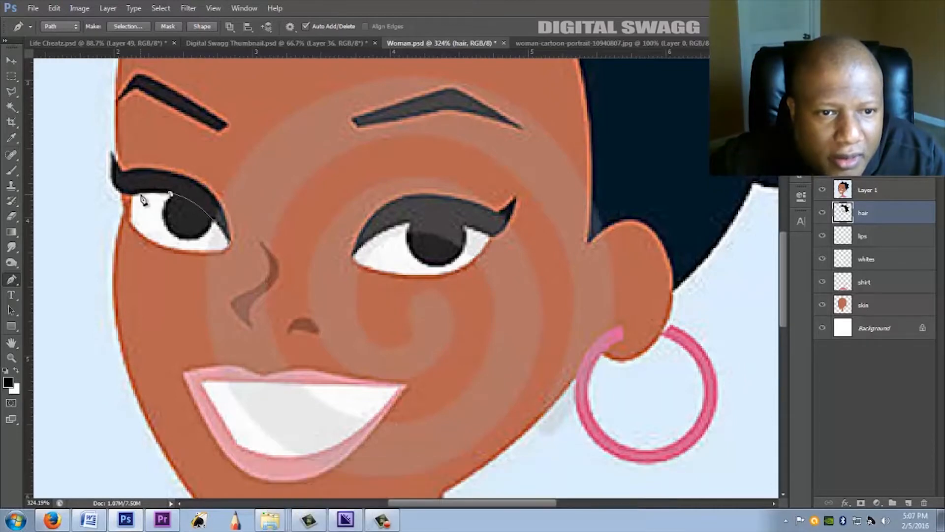
{"action": "left_click_drag", "start_coordinate": [133, 196], "coordinate": [122, 195]}
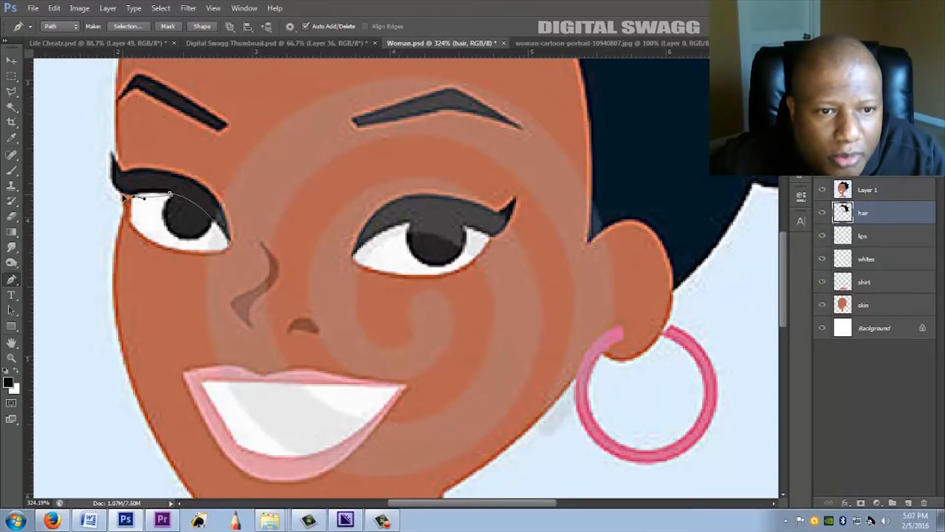
{"action": "key", "text": "ctrl+alt+z"}
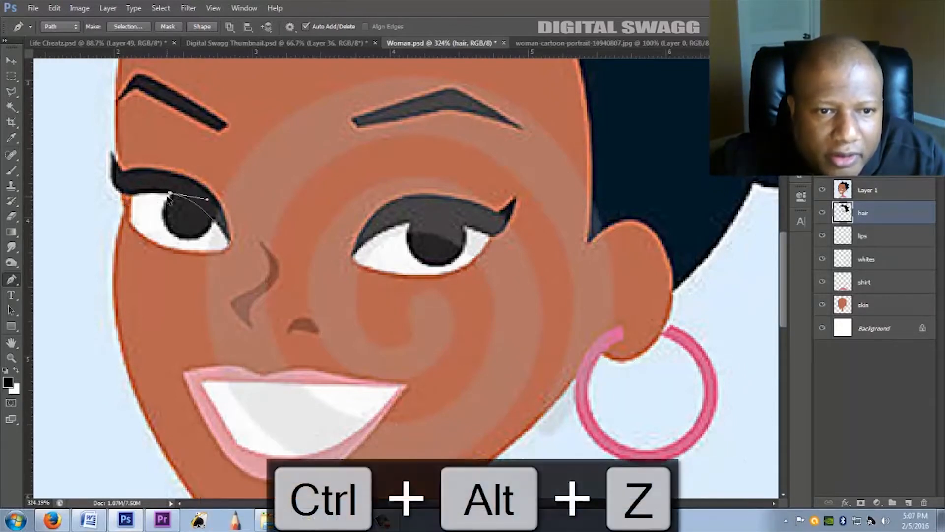
{"action": "left_click", "coordinate": [130, 195]}
{"action": "key", "text": "ctrl+alt+z"}
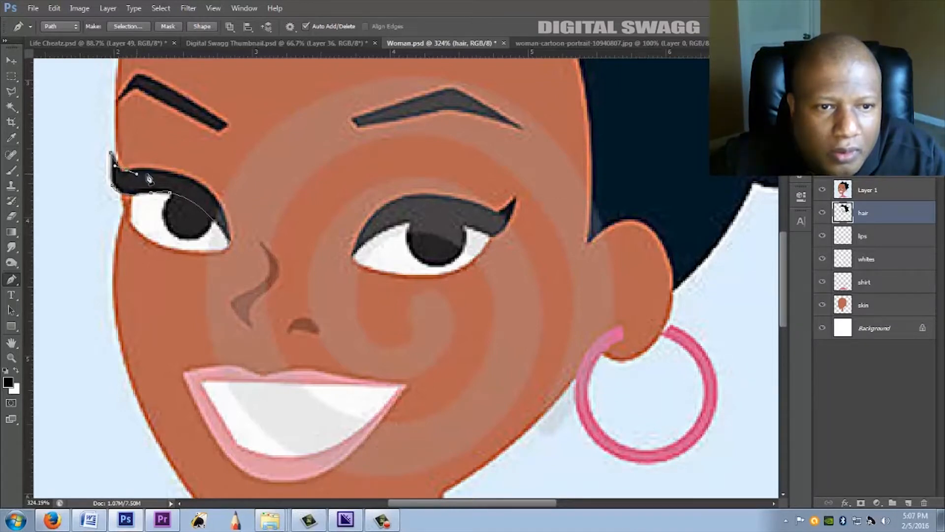
{"action": "left_click_drag", "start_coordinate": [191, 181], "coordinate": [227, 194]}
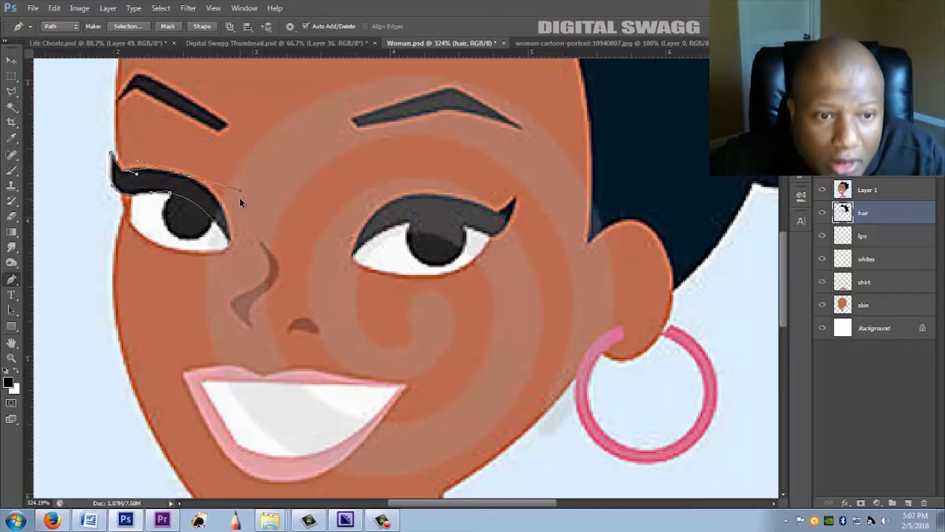
{"action": "key", "text": "ctrl+alt+z"}
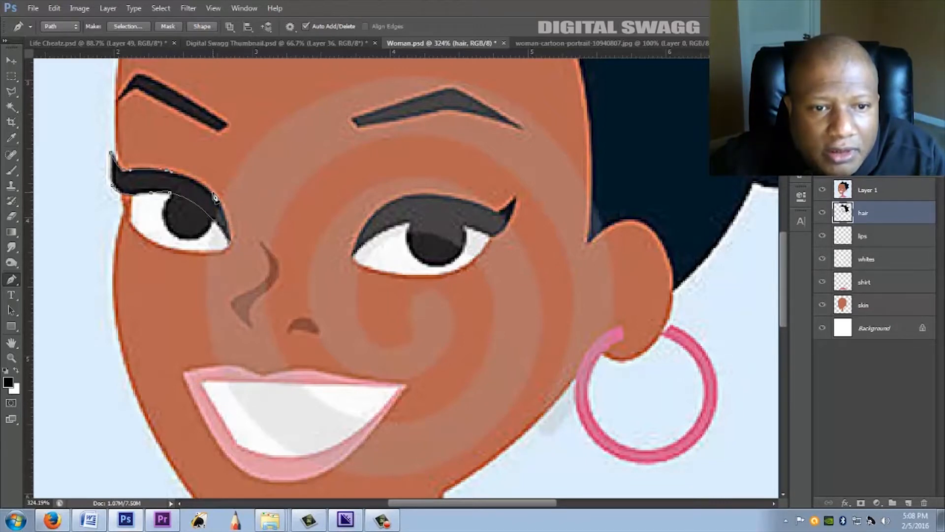
{"action": "left_click_drag", "start_coordinate": [231, 246], "coordinate": [227, 259]}
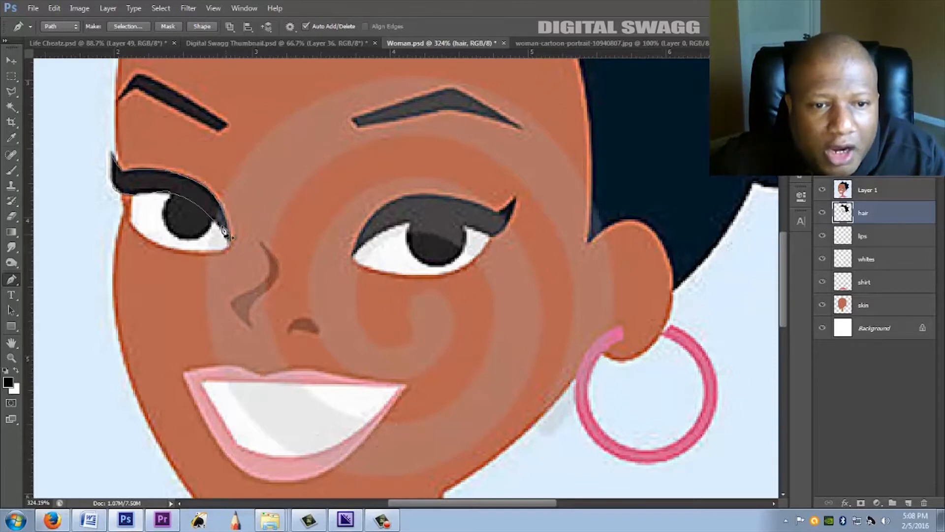
Turn the left eyelid path into a selection with 0 px feather, fill it black on the hair layer, and deselect.
{"action": "right_click", "coordinate": [206, 199]}
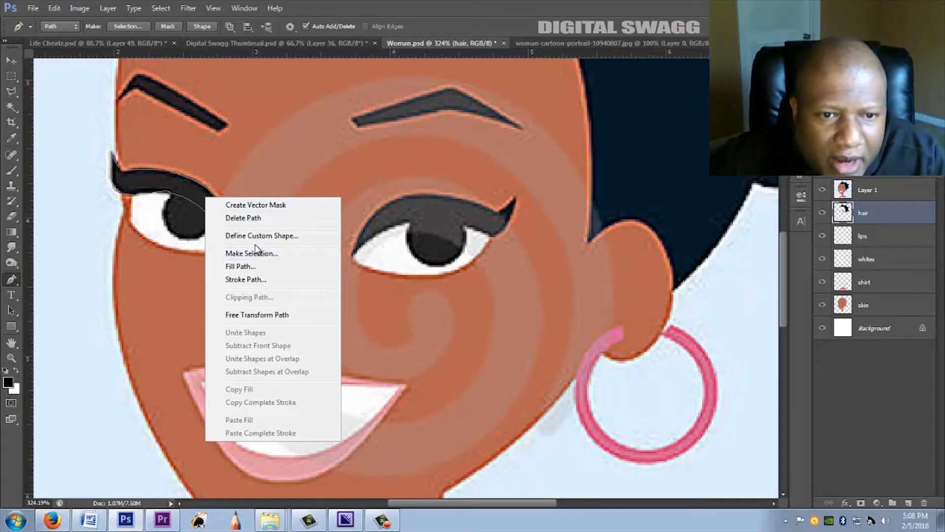
{"action": "left_click", "coordinate": [256, 254]}
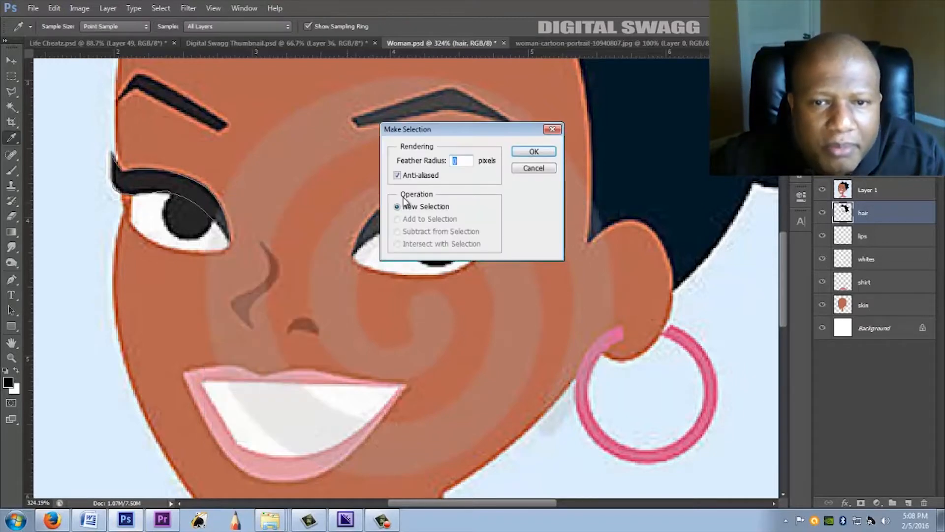
{"action": "left_click", "coordinate": [535, 152]}
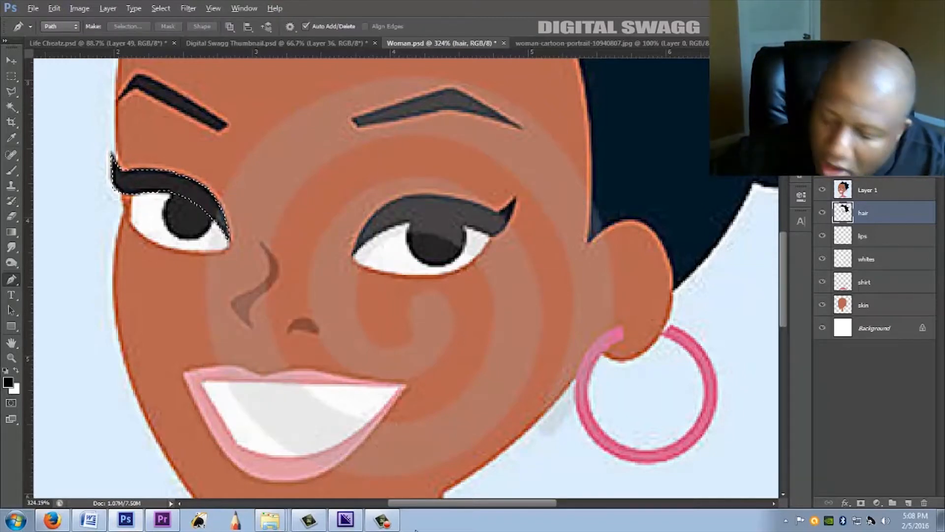
{"action": "key", "text": "alt+Delete"}
{"action": "key", "text": "ctrl+d"}
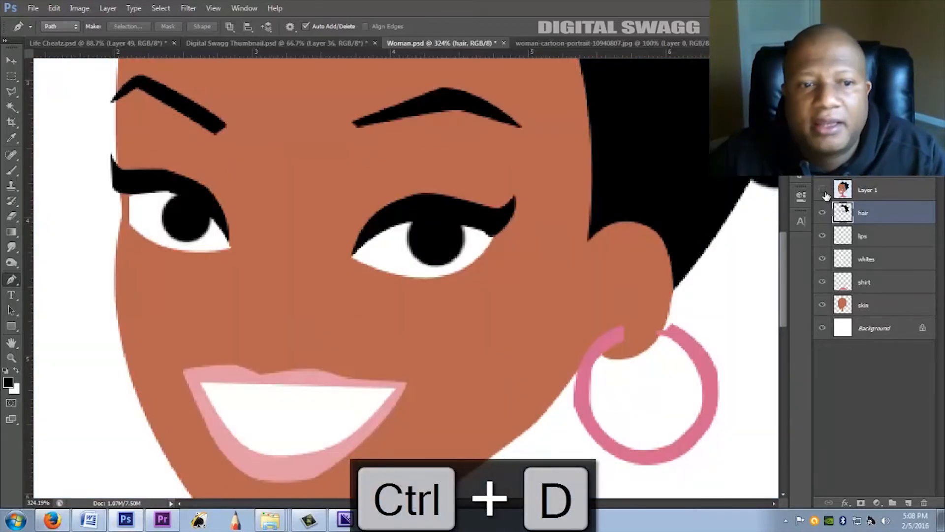
Compare the traced portrait with the reference by repeatedly hiding and showing Layer 1 at close-up and full view.
{"action": "left_click", "coordinate": [821, 191]}
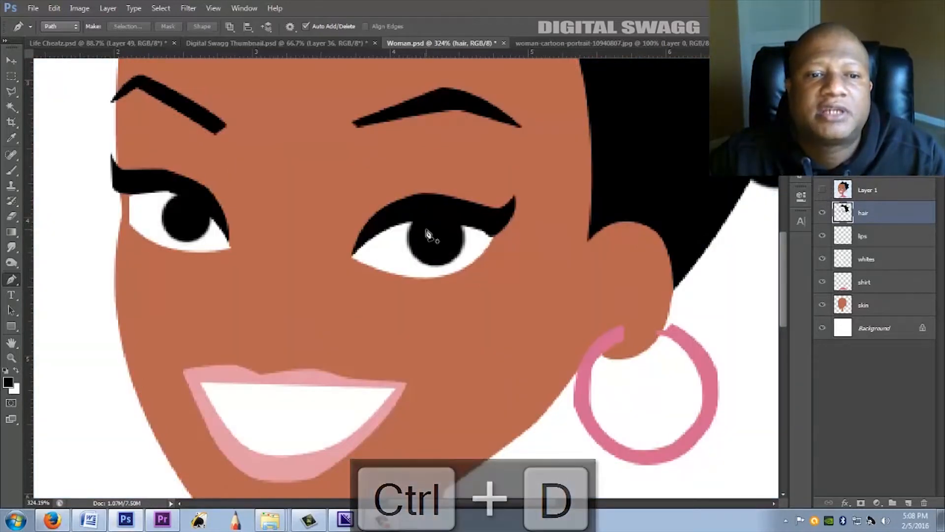
{"action": "scroll", "coordinate": [424, 236], "scroll_direction": "down", "scroll_amount": 5}
{"action": "scroll", "coordinate": [428, 236], "scroll_direction": "down", "scroll_amount": 2}
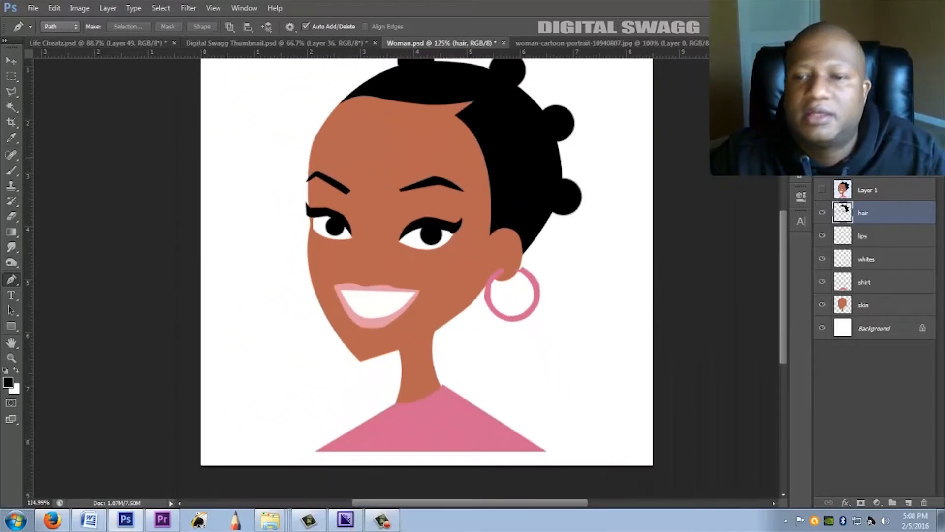
{"action": "left_click", "coordinate": [824, 193]}
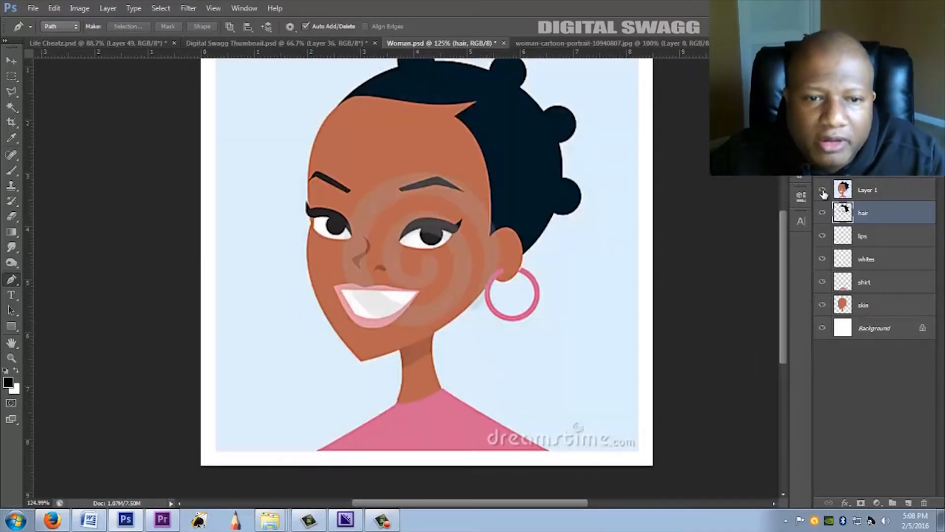
{"action": "left_click", "coordinate": [824, 193]}
{"action": "left_click", "coordinate": [823, 191]}
{"action": "left_click", "coordinate": [823, 191]}
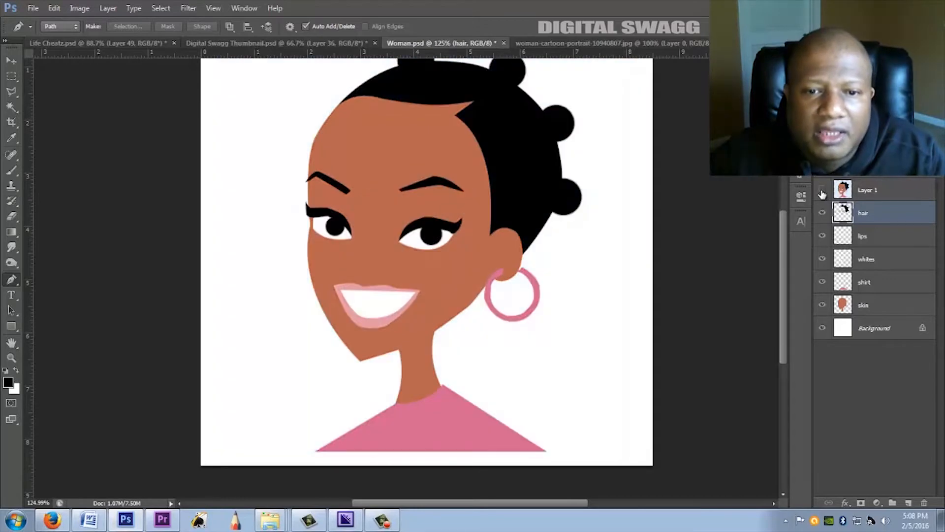
{"action": "left_click", "coordinate": [821, 191]}
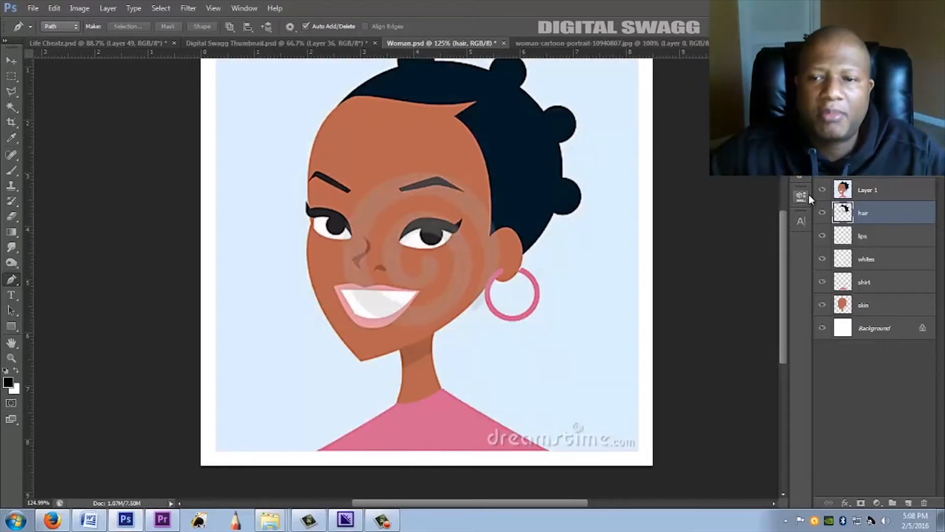
{"action": "left_click", "coordinate": [823, 191]}
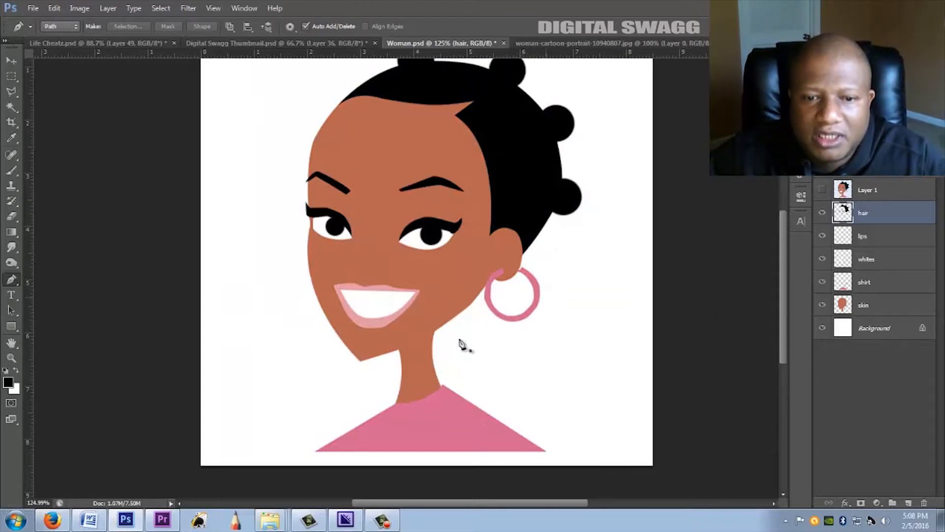
{"action": "scroll", "coordinate": [562, 277], "scroll_direction": "down", "scroll_amount": 4}
{"action": "scroll", "coordinate": [562, 269], "scroll_direction": "up", "scroll_amount": 2}
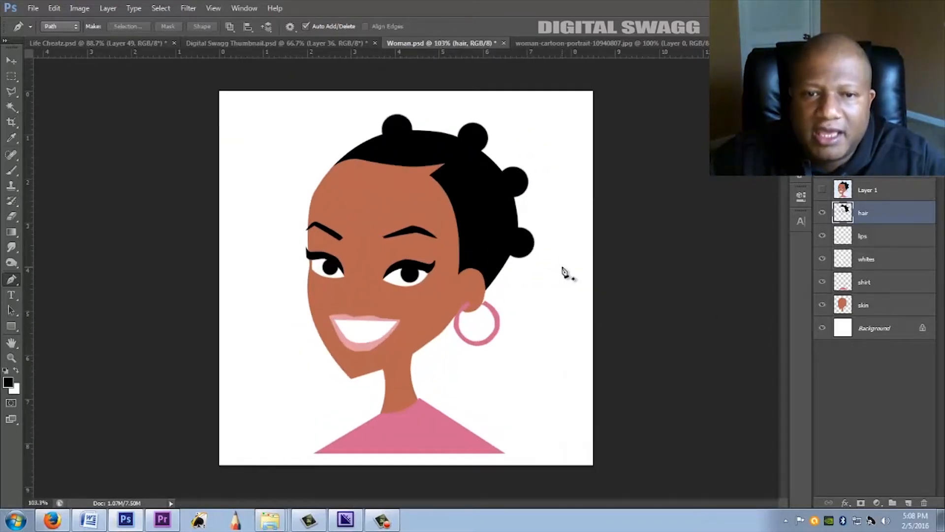
{"action": "left_click", "coordinate": [822, 190]}
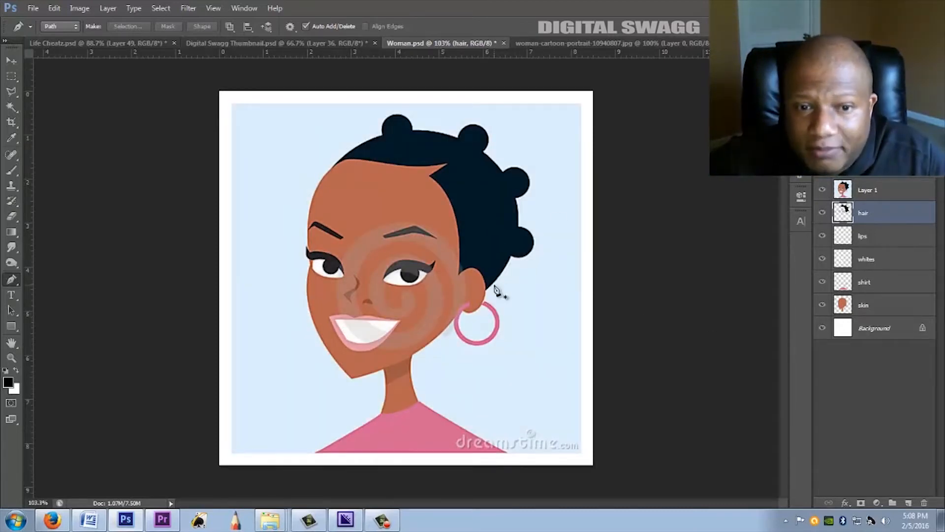
Add a new layer directly above the hair layer for the nose details.
{"action": "scroll", "coordinate": [497, 290], "scroll_direction": "up", "scroll_amount": 3}
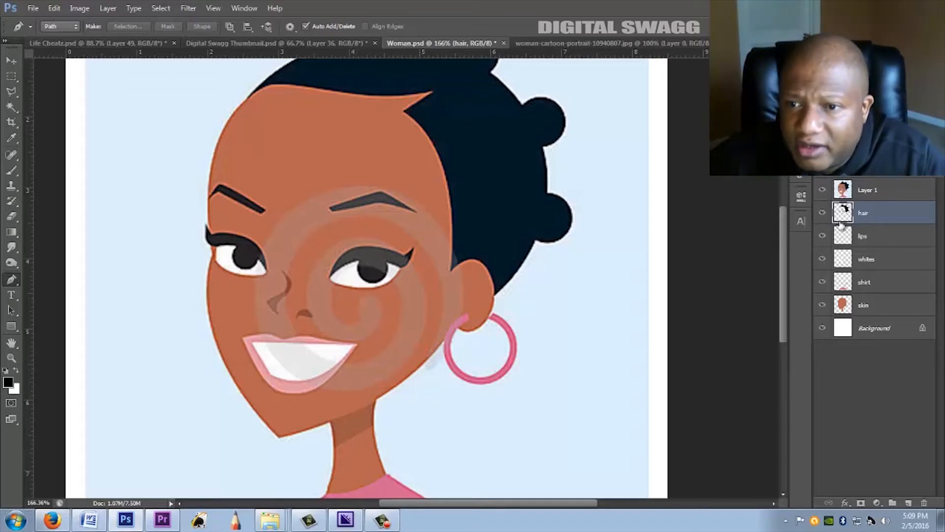
{"action": "scroll", "coordinate": [347, 261], "scroll_direction": "down", "scroll_amount": 3}
{"action": "scroll", "coordinate": [331, 224], "scroll_direction": "up", "scroll_amount": 3}
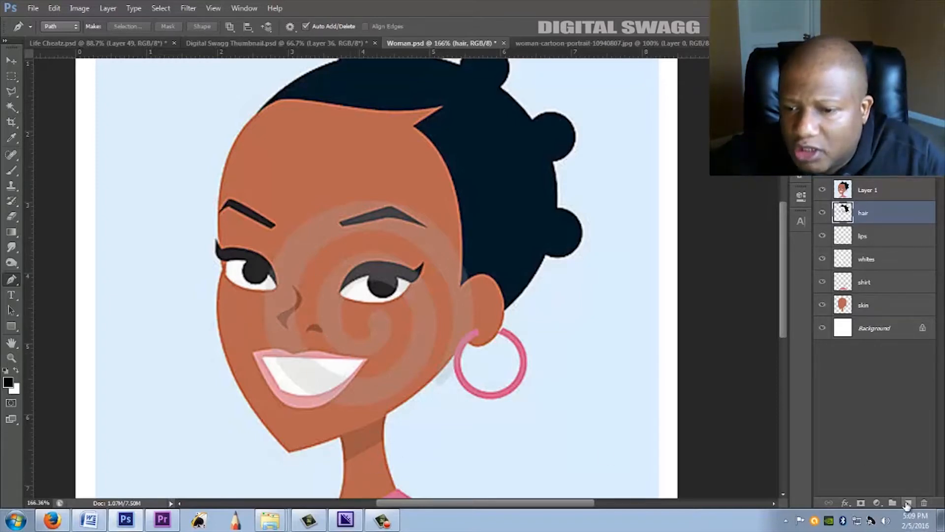
{"action": "left_click", "coordinate": [908, 503]}
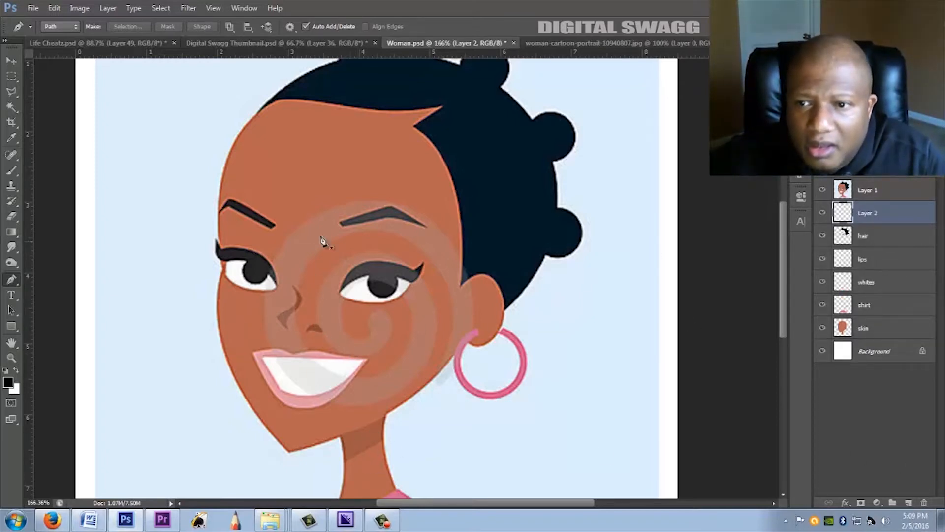
Trace a closed Pen path around the small dark nostril, undoing and redrawing its misplaced curve points.
{"action": "scroll", "coordinate": [305, 276], "scroll_direction": "up", "scroll_amount": 2}
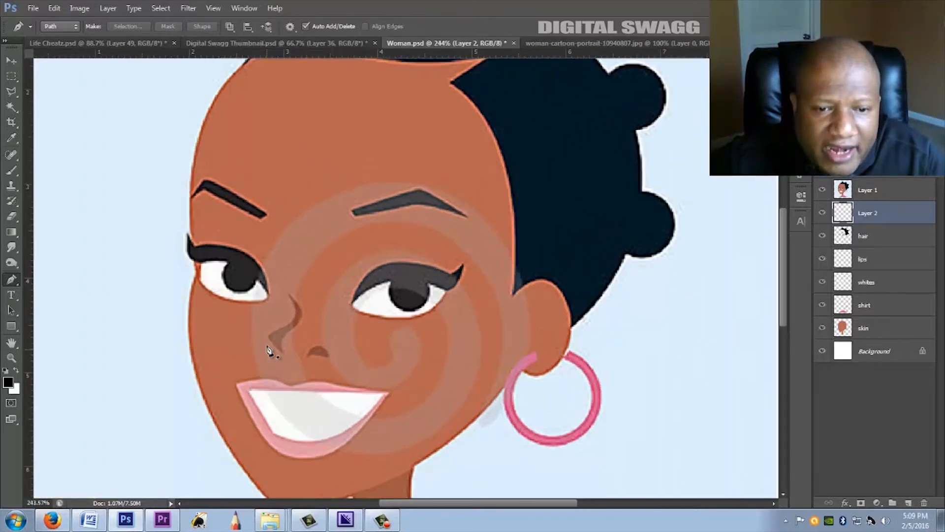
{"action": "scroll", "coordinate": [268, 352], "scroll_direction": "up", "scroll_amount": 2}
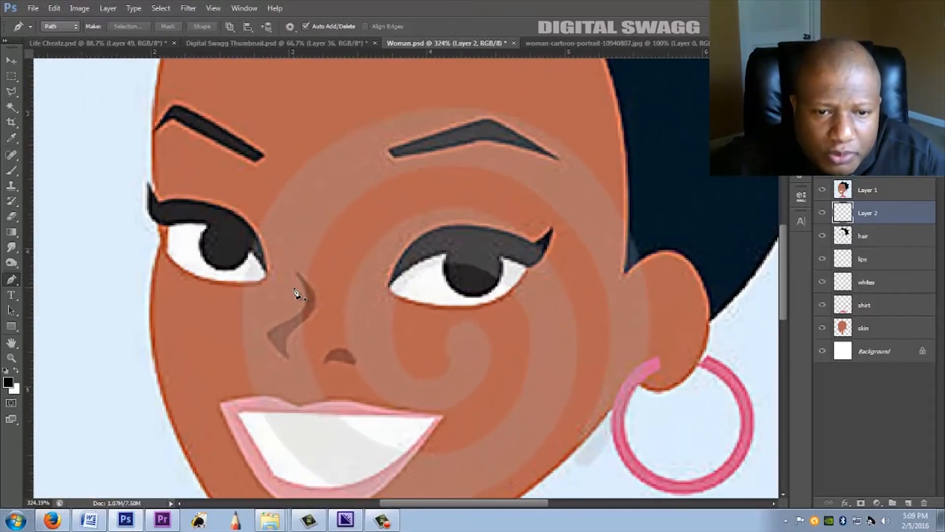
{"action": "left_click", "coordinate": [325, 365]}
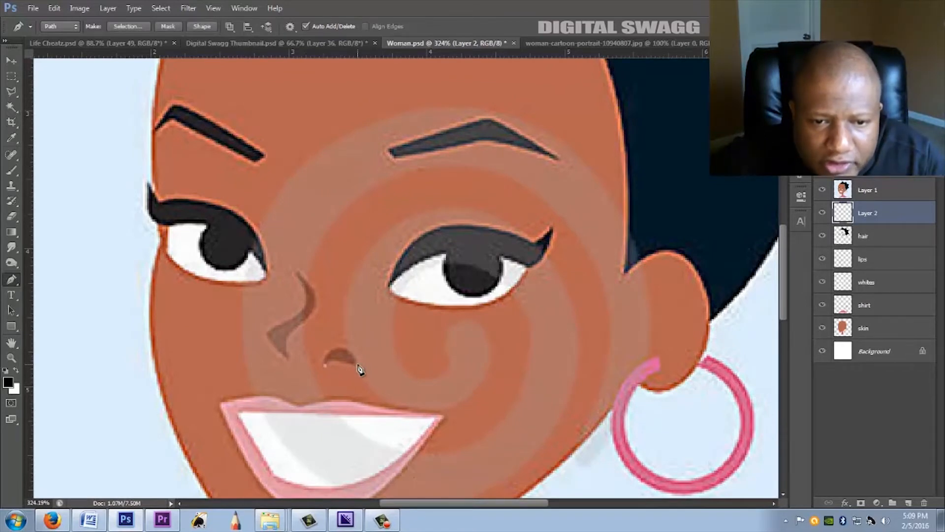
{"action": "mouse_move", "coordinate": [362, 381]}
{"action": "left_mouse_down"}
{"action": "mouse_move", "coordinate": [379, 381]}
{"action": "mouse_move", "coordinate": [357, 364]}
{"action": "left_mouse_up"}
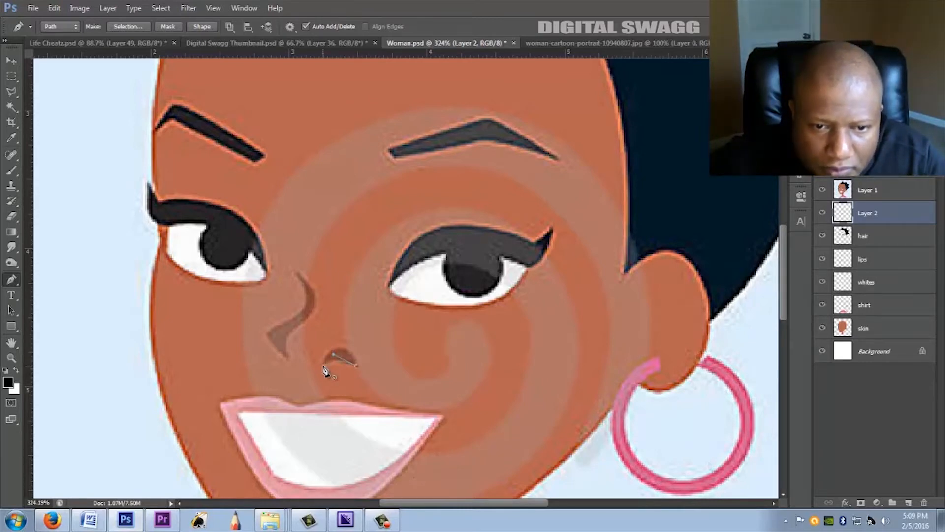
{"action": "left_click_drag", "start_coordinate": [315, 403], "coordinate": [304, 408]}
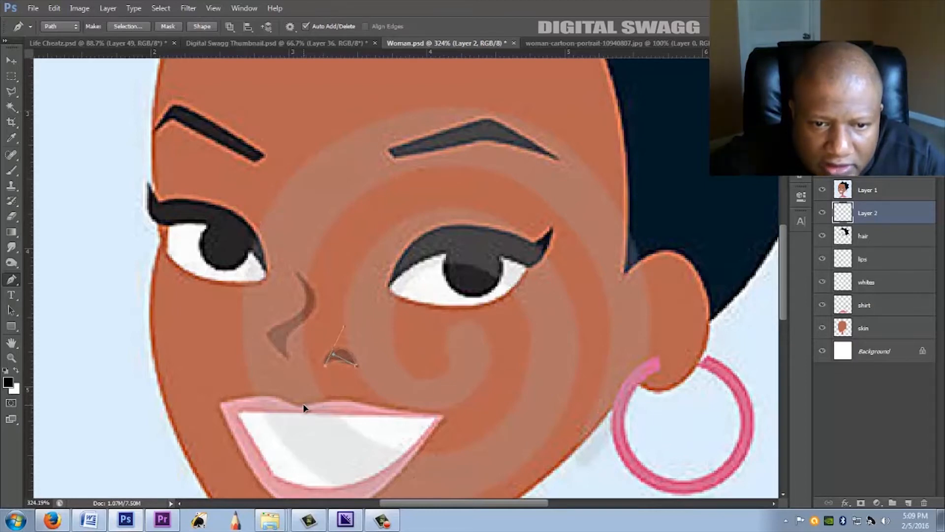
{"action": "key", "text": "ctrl+alt+z"}
{"action": "key", "text": "ctrl+alt+z"}
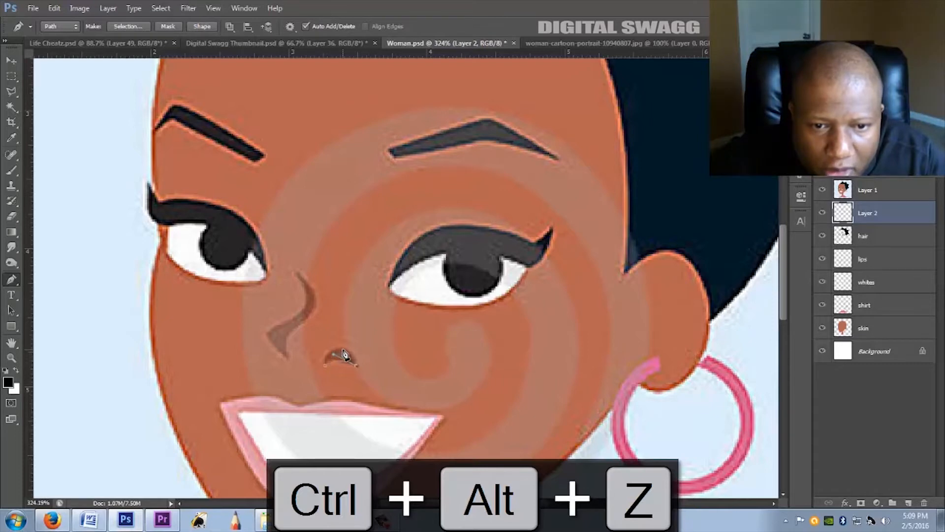
{"action": "left_click_drag", "start_coordinate": [343, 348], "coordinate": [330, 348]}
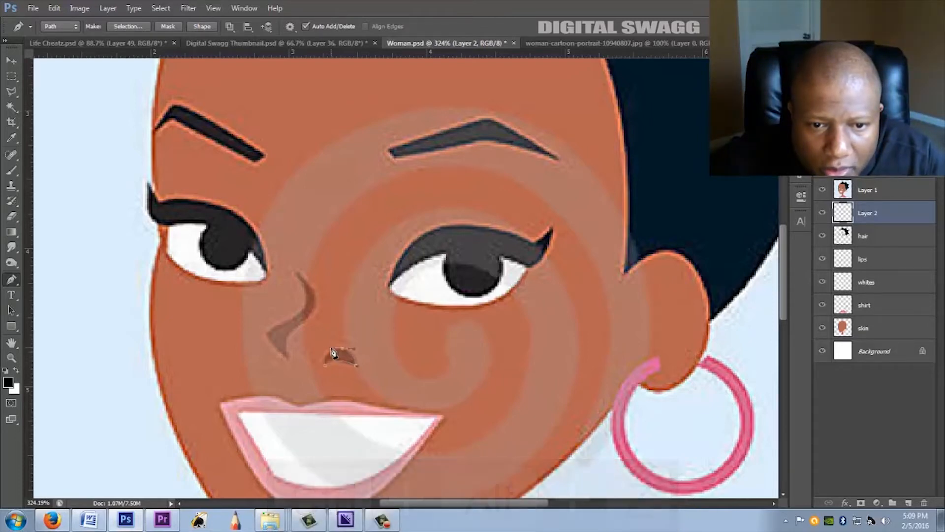
{"action": "left_click", "coordinate": [326, 366]}
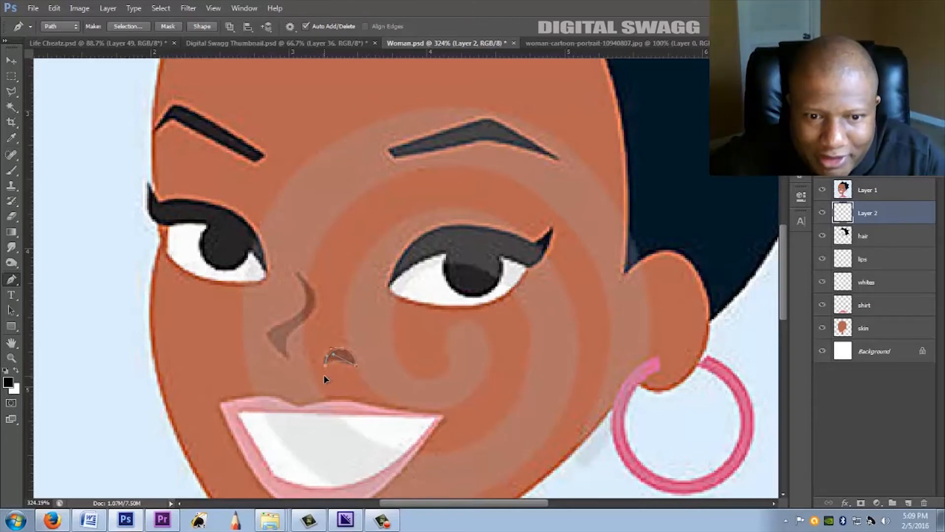
{"action": "left_click", "coordinate": [325, 379], "text": "ctrl"}
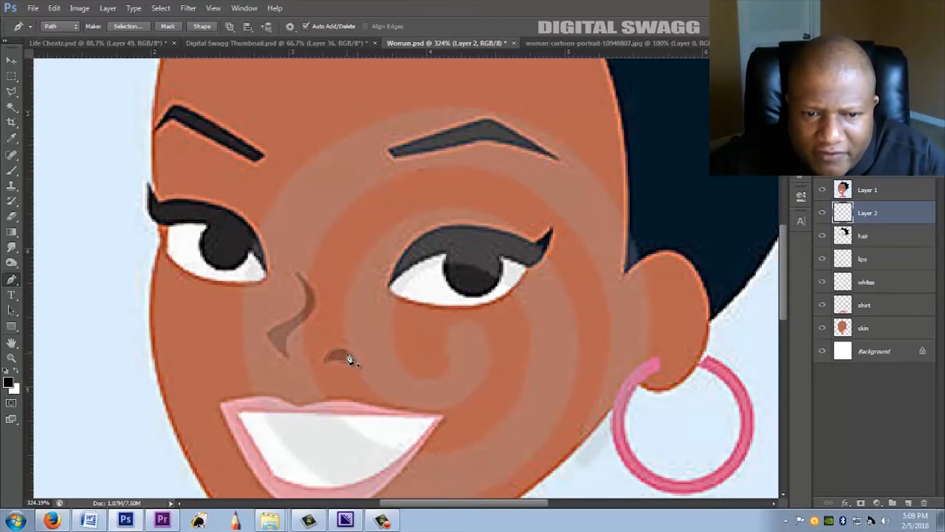
Turn the nostril path into a new anti-aliased selection with 0 px feather.
{"action": "right_click", "coordinate": [342, 354]}
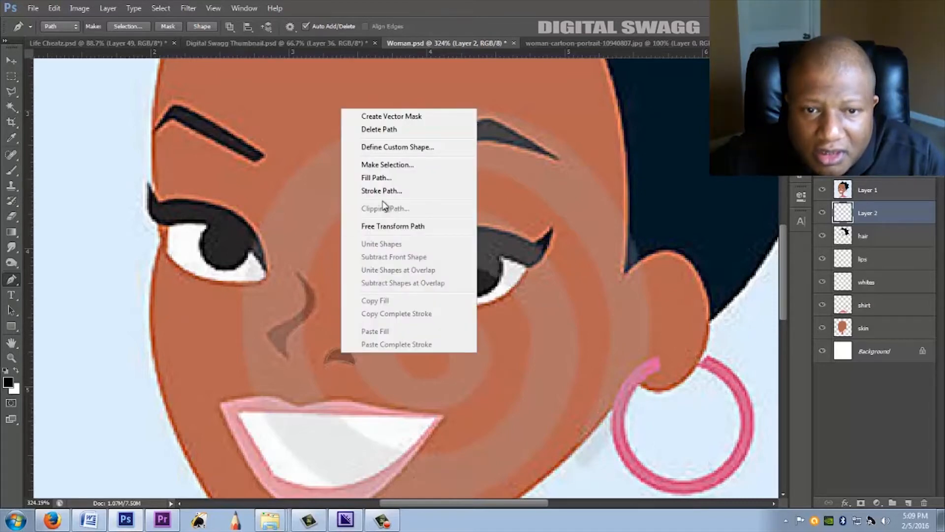
{"action": "left_click", "coordinate": [392, 165]}
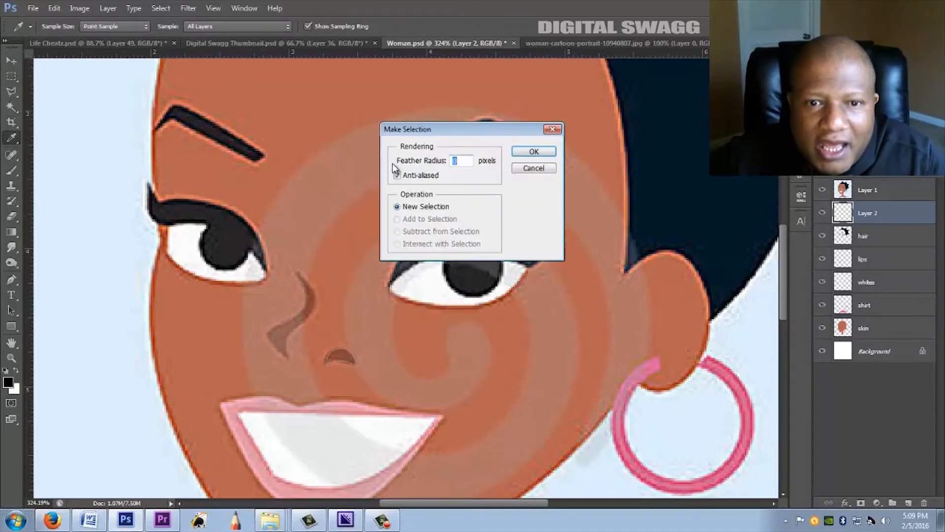
{"action": "left_click", "coordinate": [534, 152]}
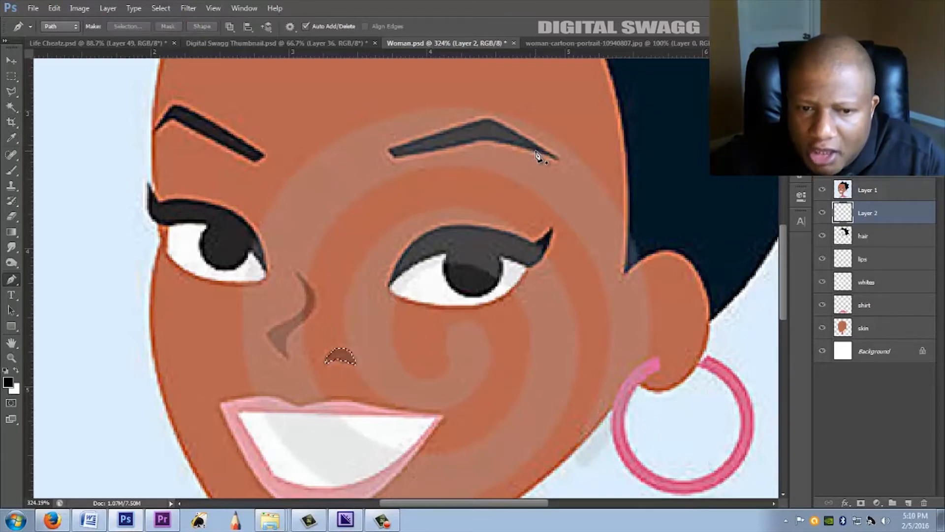
Trace a closed Pen path around the curved nose shadow, undoing and redrawing the misplaced curve point at its lower tip.
{"action": "left_click", "coordinate": [300, 272]}
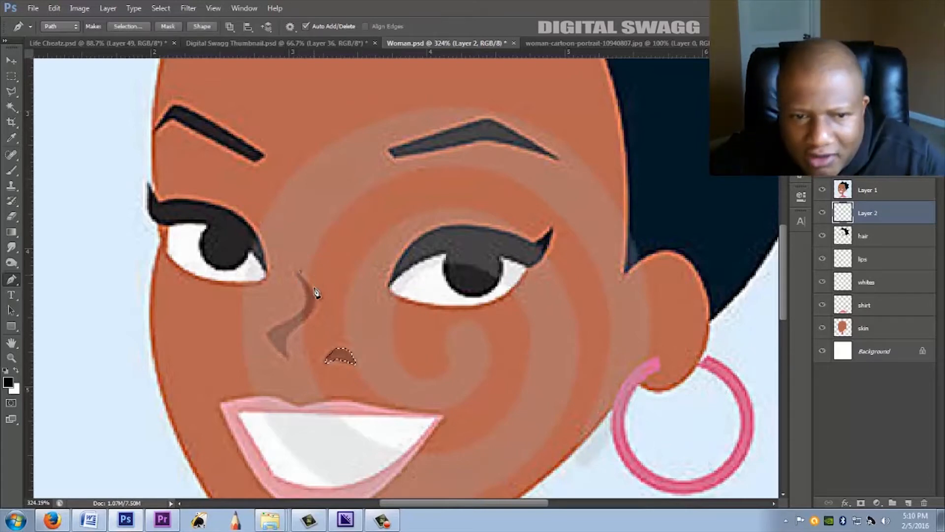
{"action": "left_click_drag", "start_coordinate": [314, 317], "coordinate": [298, 336]}
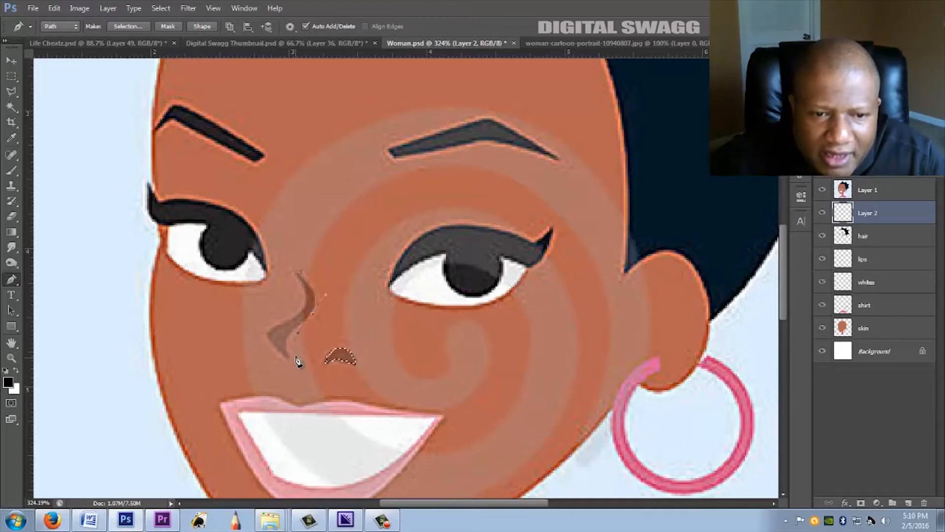
{"action": "left_click_drag", "start_coordinate": [288, 360], "coordinate": [301, 380]}
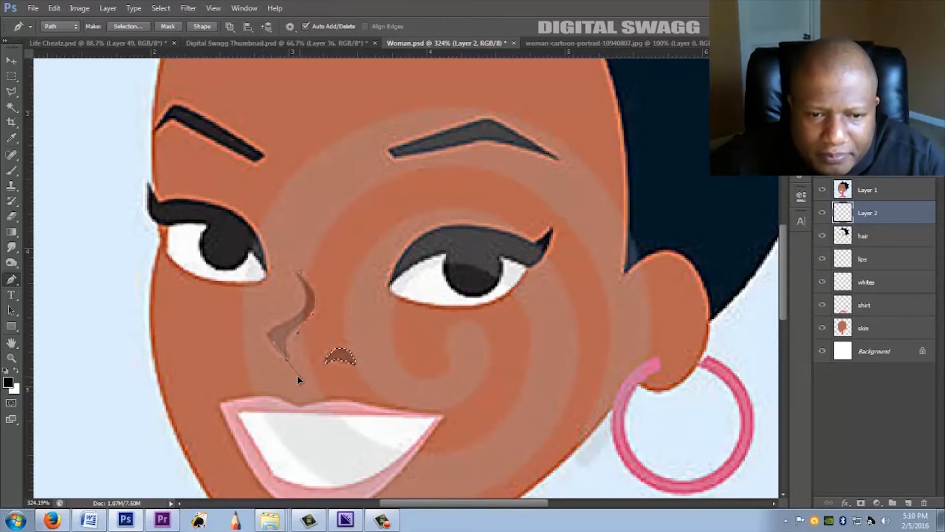
{"action": "key", "text": "ctrl+alt+z"}
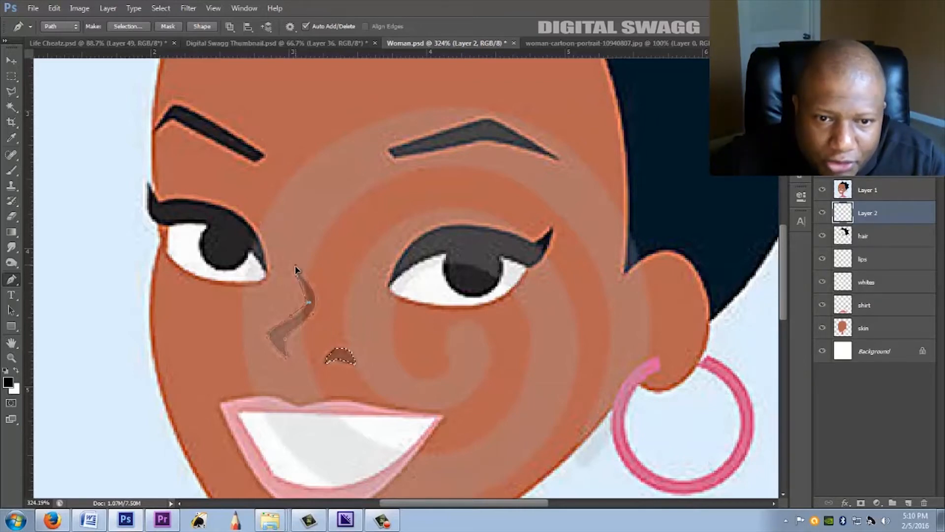
{"action": "key", "text": "Escape"}
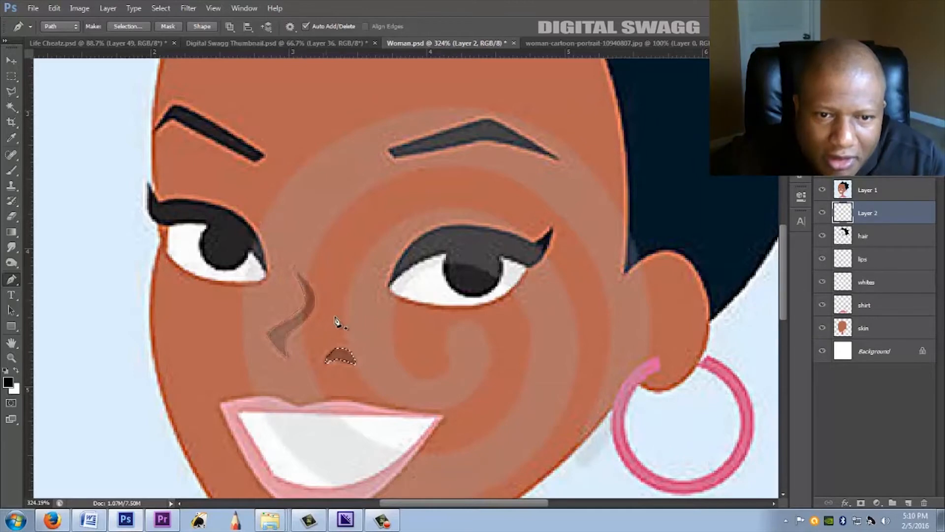
Turn the curved nose-shadow path into a selection.
{"action": "right_click", "coordinate": [300, 316]}
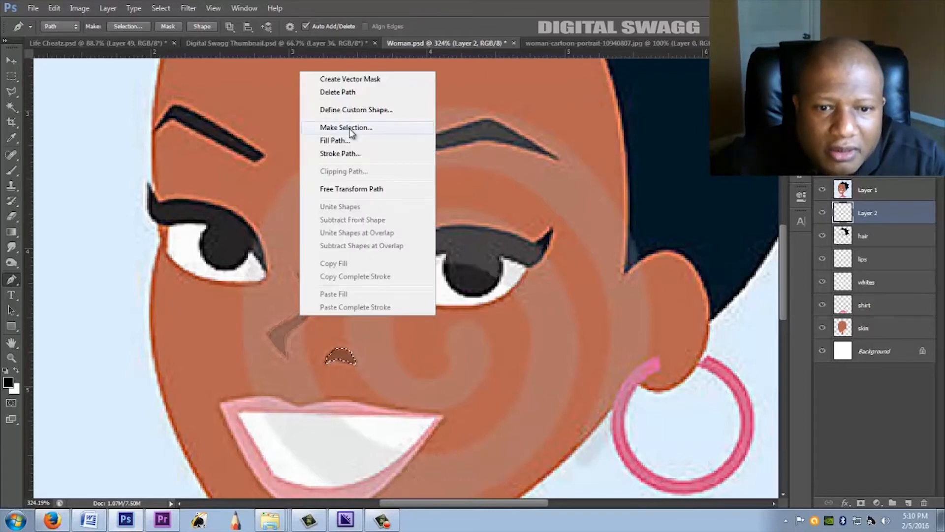
{"action": "left_click", "coordinate": [385, 128]}
{"action": "left_click", "coordinate": [534, 151]}
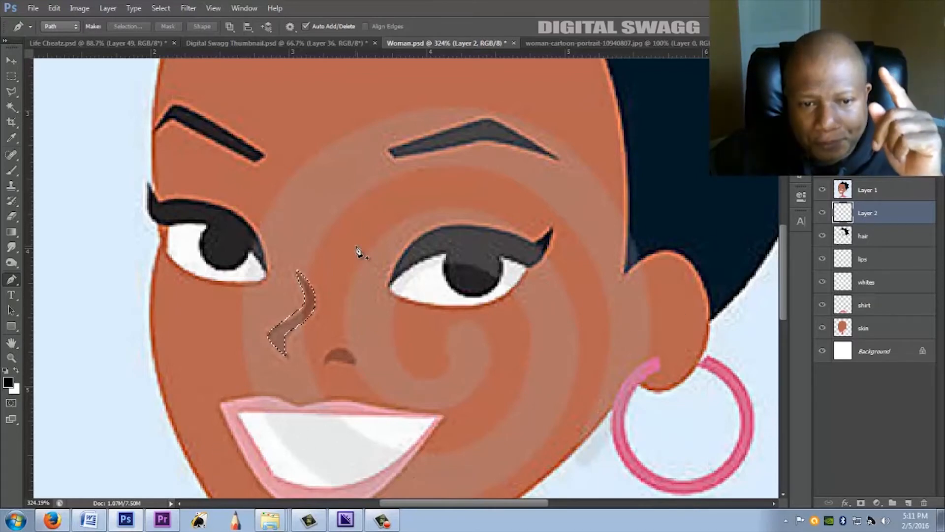
Sample the reference's nose shadow as foreground colour #906459, fill the nose-shadow selection with it, and deselect.
{"action": "left_click", "coordinate": [8, 383]}
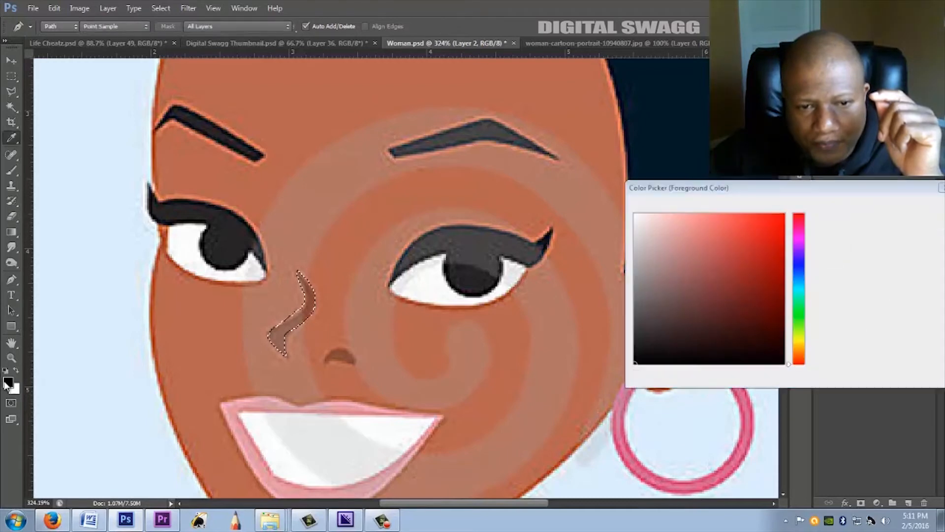
{"action": "left_click", "coordinate": [286, 326]}
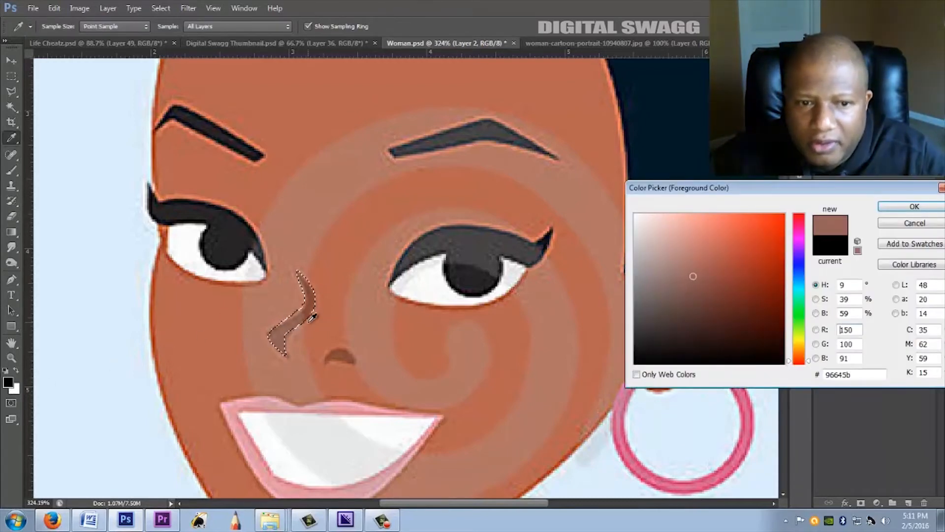
{"action": "left_click", "coordinate": [284, 329]}
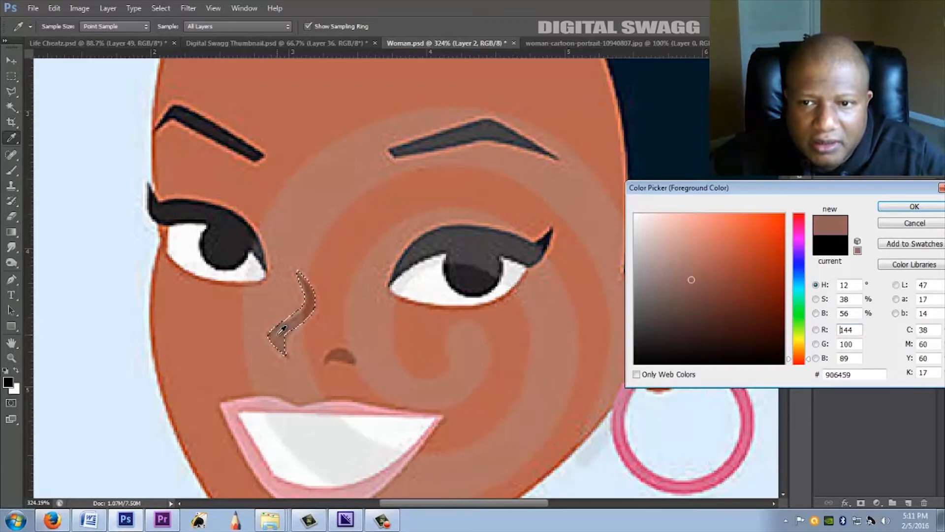
{"action": "left_click", "coordinate": [914, 207]}
{"action": "key", "text": "p"}
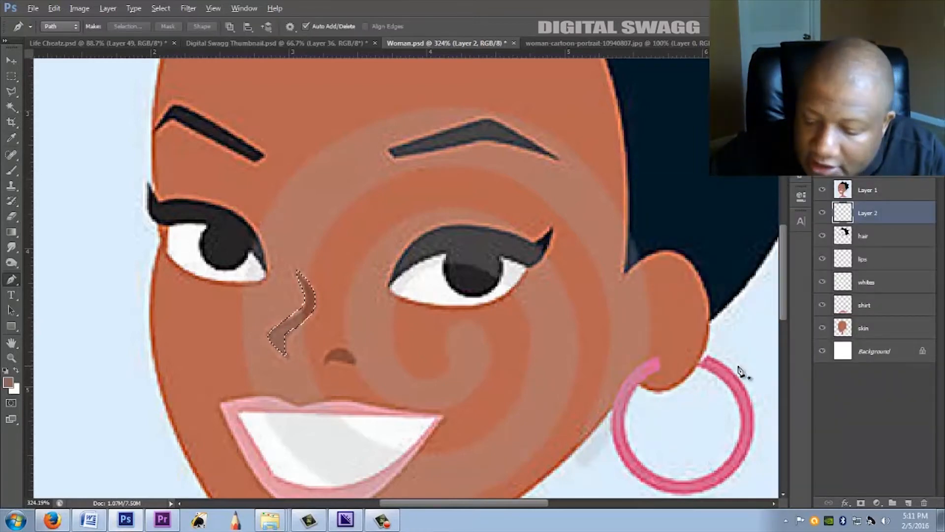
{"action": "key", "text": "alt+Delete"}
{"action": "key", "text": "ctrl+d"}
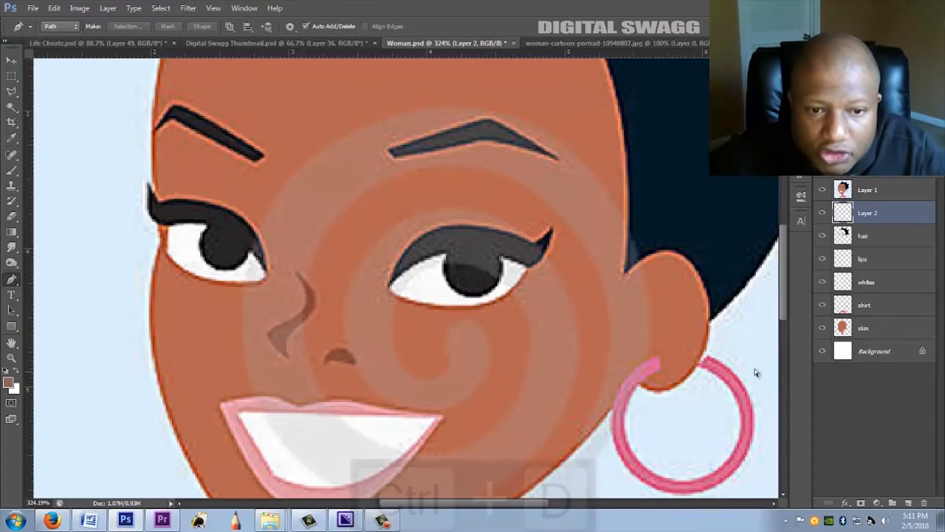
Toggle the reference layer's visibility to compare the filled nose shadow with the original.
{"action": "left_click", "coordinate": [823, 190]}
{"action": "left_click", "coordinate": [823, 190]}
{"action": "left_click", "coordinate": [823, 190]}
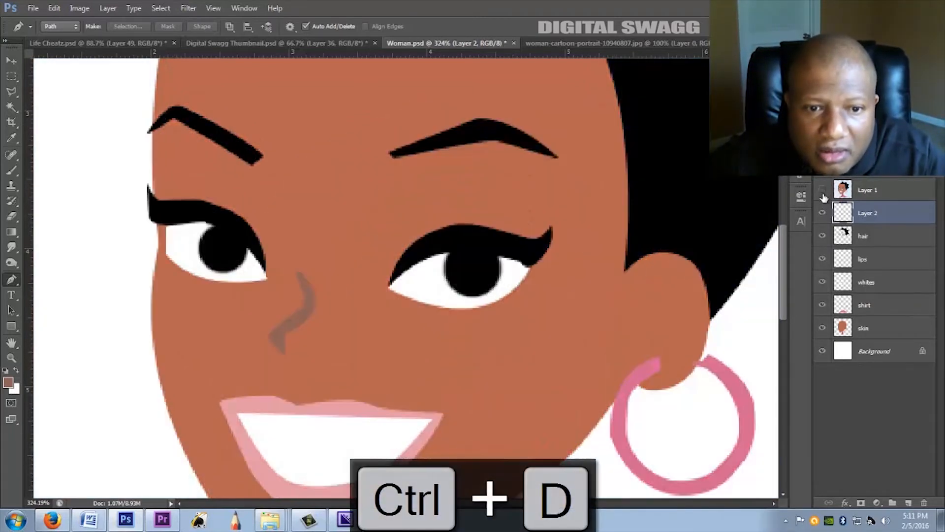
{"action": "left_click", "coordinate": [823, 192]}
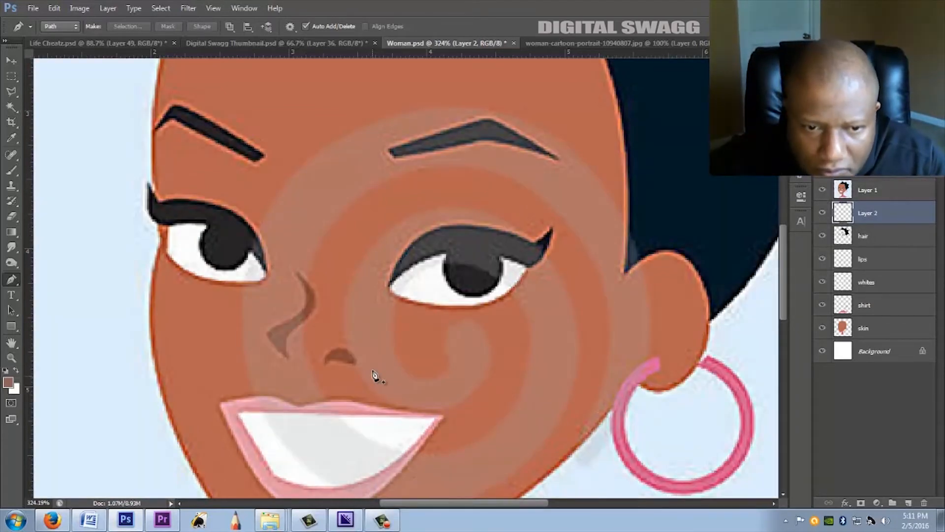
Trace a closed Pen path around the small dark nostril on the nose-details layer.
{"action": "left_click", "coordinate": [325, 366]}
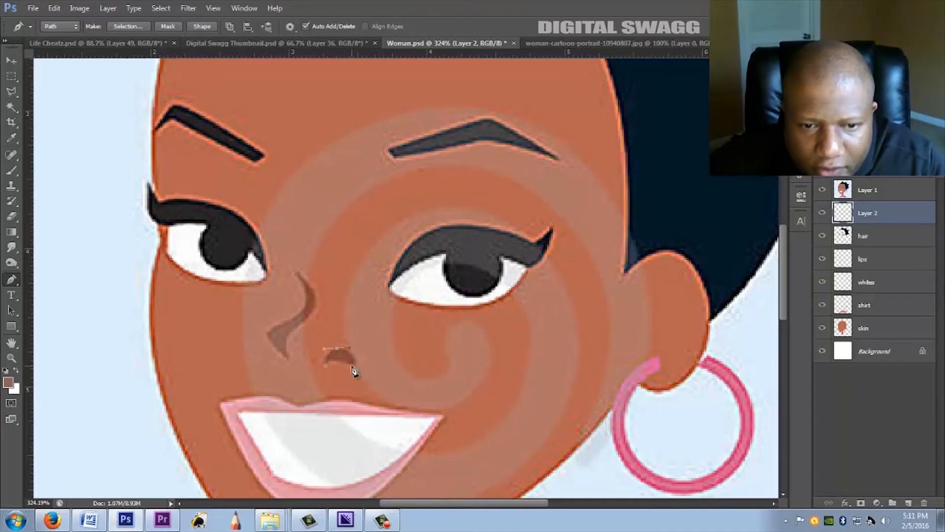
{"action": "left_click_drag", "start_coordinate": [358, 365], "coordinate": [353, 366]}
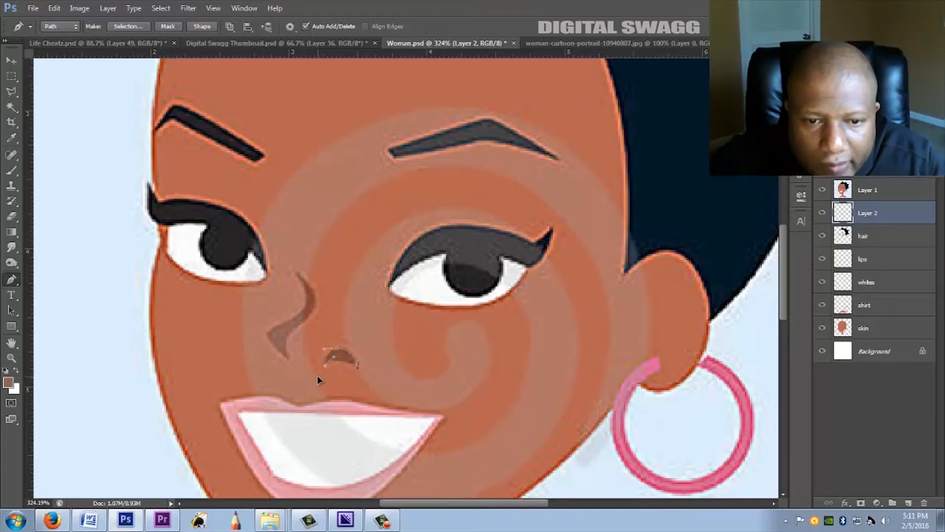
{"action": "key", "text": "ctrl+Return"}
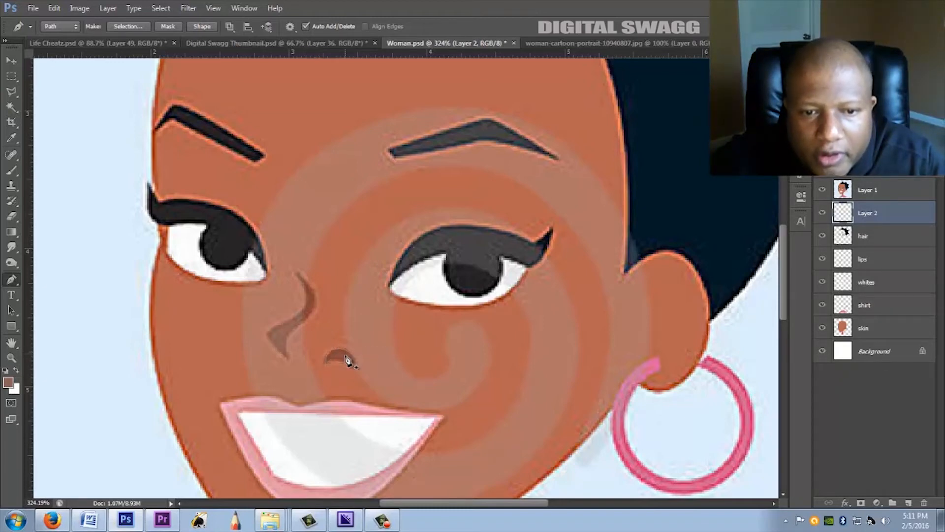
Make a new anti-aliased selection with 0 px feather from the nostril path, fill it with the brown foreground colour, and deselect.
{"action": "right_click", "coordinate": [341, 357]}
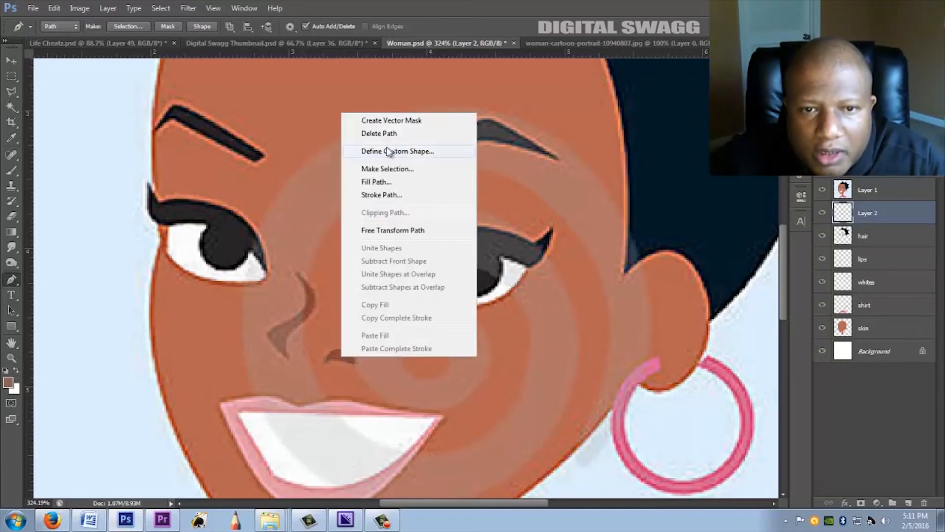
{"action": "left_click", "coordinate": [393, 169]}
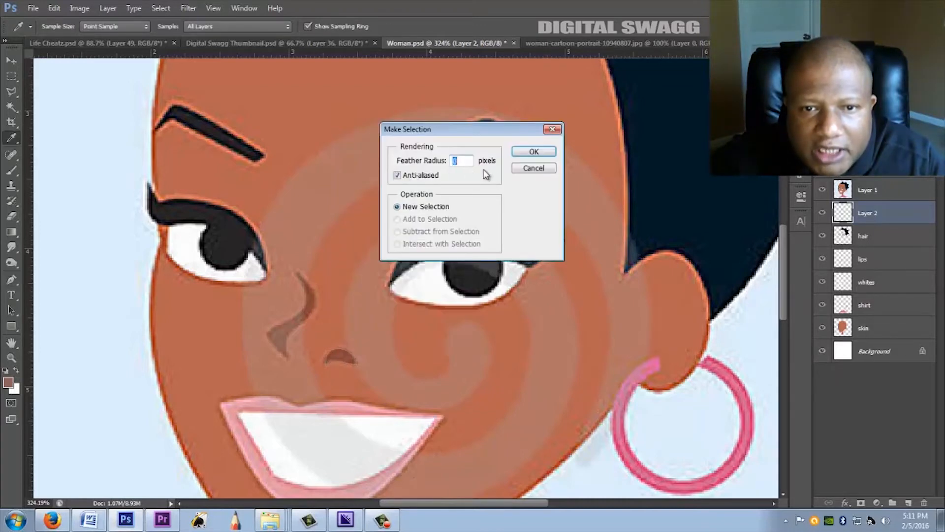
{"action": "left_click", "coordinate": [534, 153]}
{"action": "key", "text": "alt+Delete"}
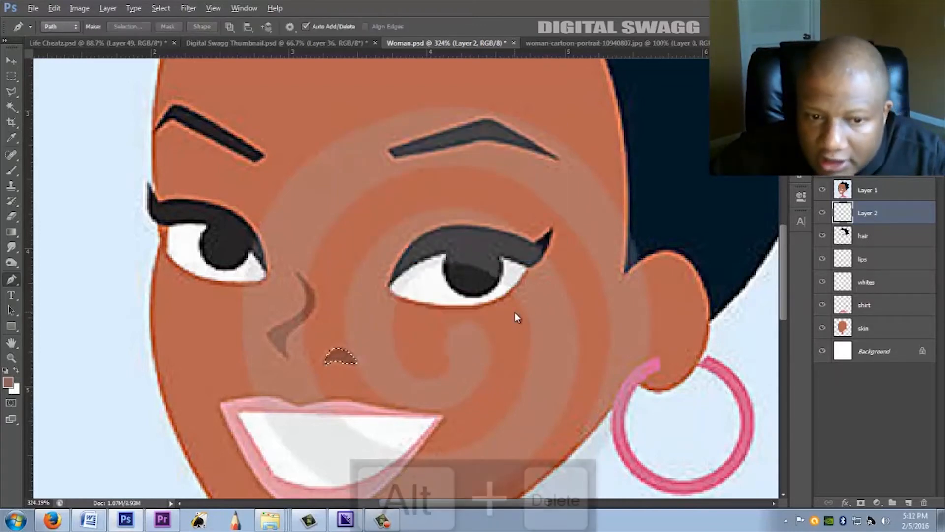
{"action": "key", "text": "ctrl+d"}
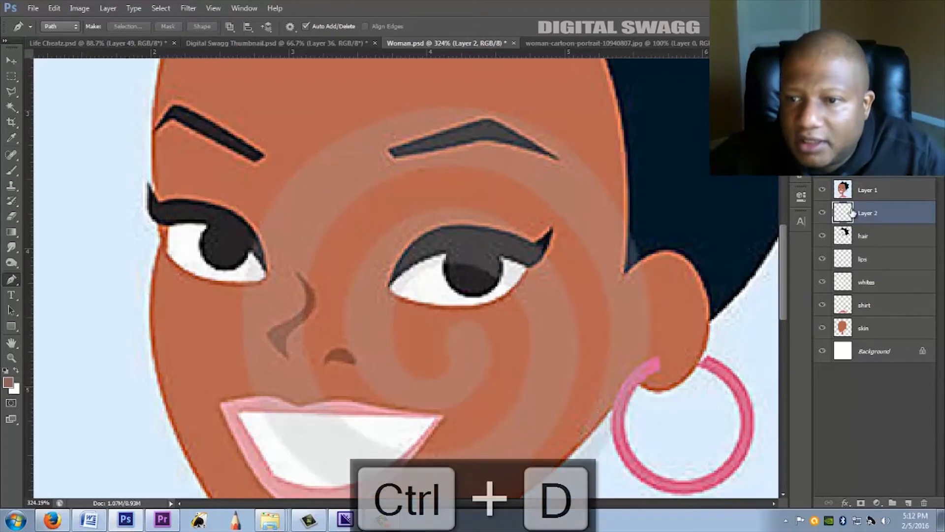
Compare the traced portrait with the reference by toggling the reference and nose-details layers at full-portrait view.
{"action": "left_click", "coordinate": [822, 190]}
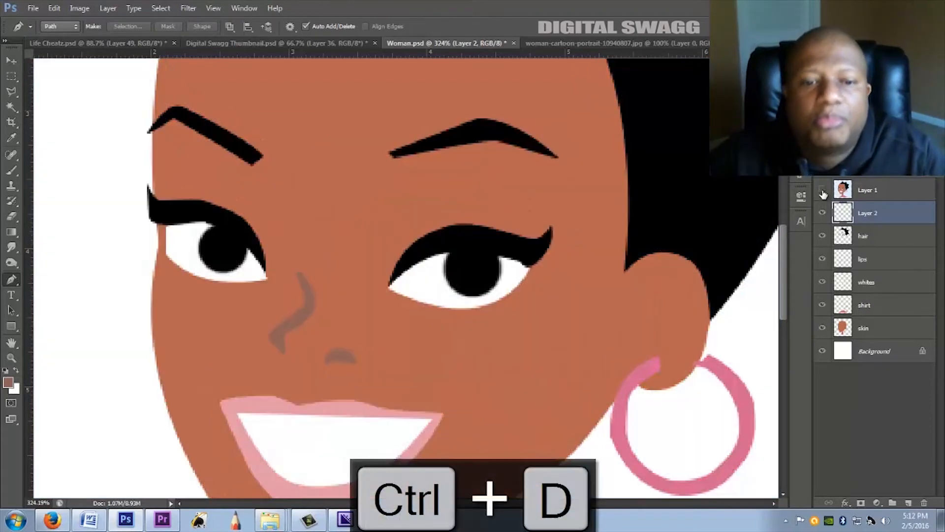
{"action": "left_click", "coordinate": [823, 190]}
{"action": "left_click", "coordinate": [823, 191]}
{"action": "scroll", "coordinate": [535, 229], "scroll_direction": "down", "scroll_amount": 5}
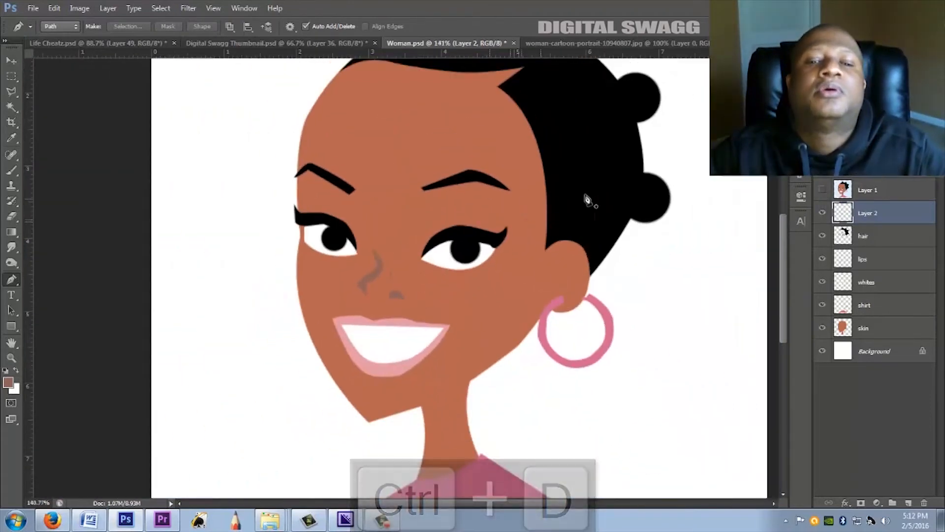
{"action": "scroll", "coordinate": [626, 197], "scroll_direction": "up", "scroll_amount": 1}
{"action": "scroll", "coordinate": [625, 197], "scroll_direction": "down", "scroll_amount": 1}
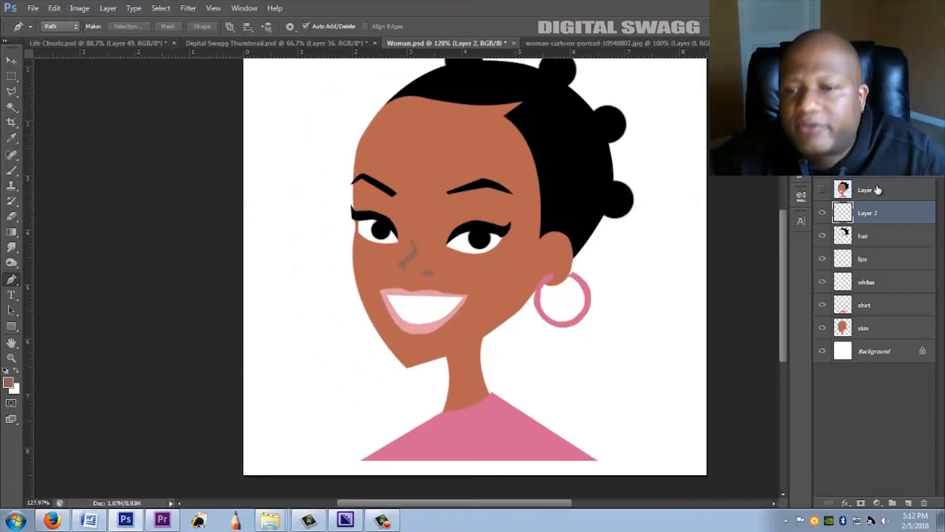
{"action": "left_click", "coordinate": [823, 190]}
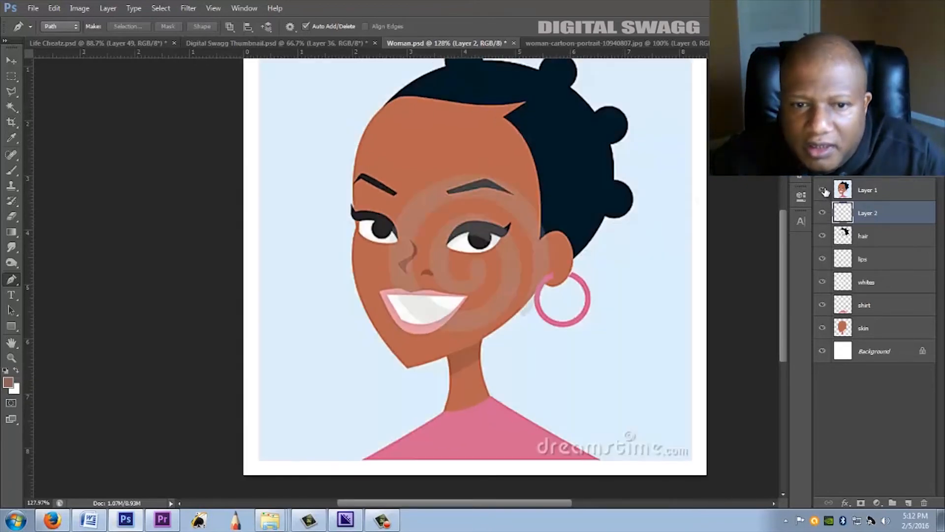
{"action": "left_click", "coordinate": [824, 191]}
{"action": "left_click", "coordinate": [823, 191]}
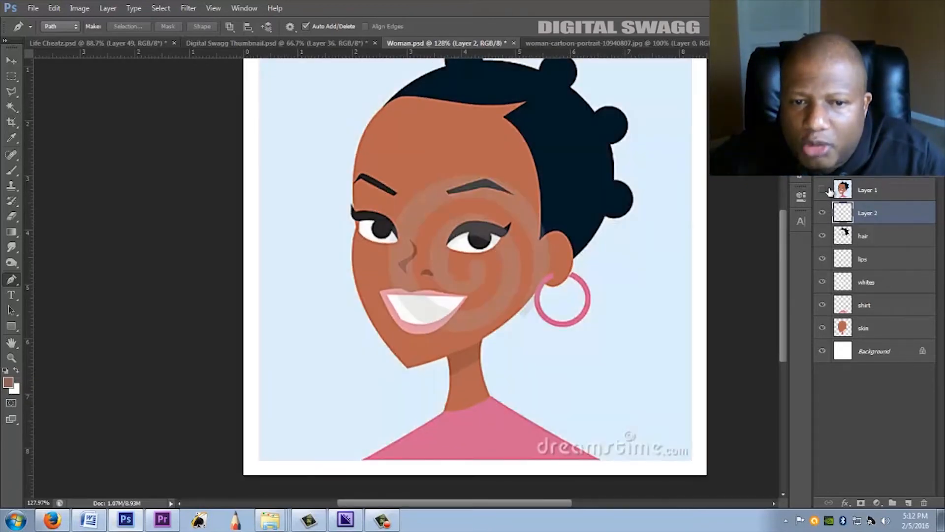
{"action": "left_click", "coordinate": [825, 191]}
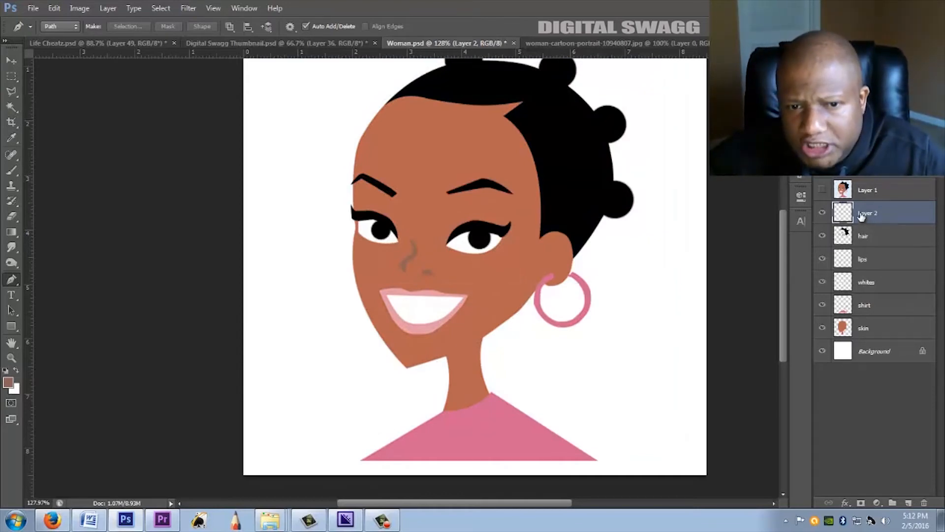
{"action": "left_click", "coordinate": [821, 213]}
{"action": "left_click", "coordinate": [824, 190]}
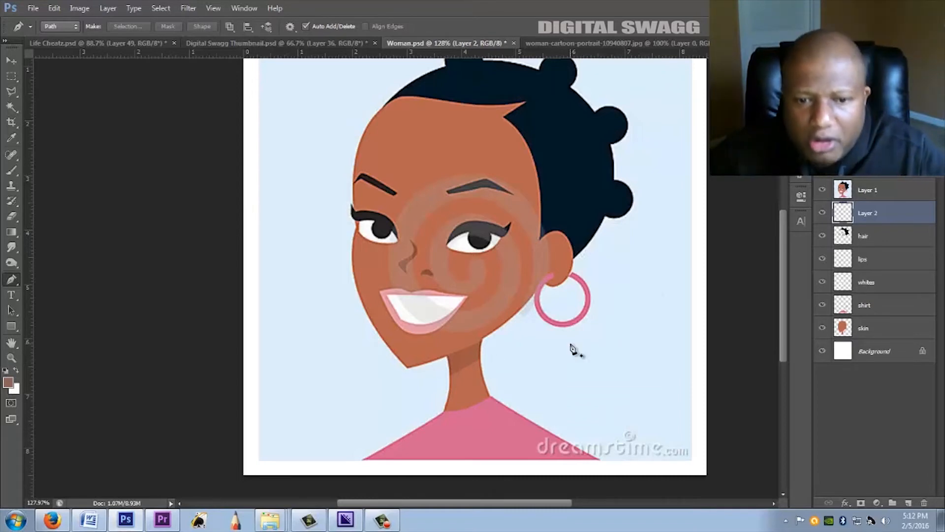
Trace a closed four-sided Pen path around the neck shadow below the jaw, extending slightly past both edges of the neck.
{"action": "scroll", "coordinate": [569, 348], "scroll_direction": "up", "scroll_amount": 5}
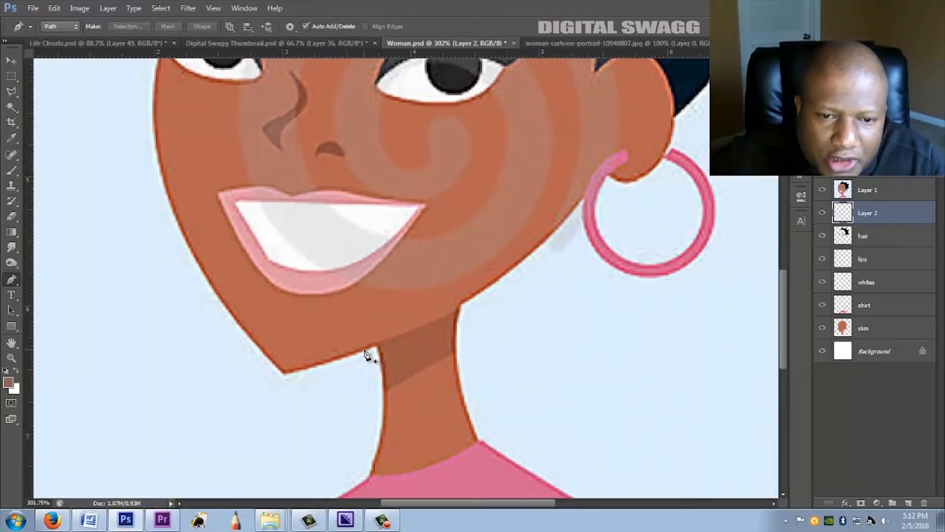
{"action": "left_click", "coordinate": [364, 351]}
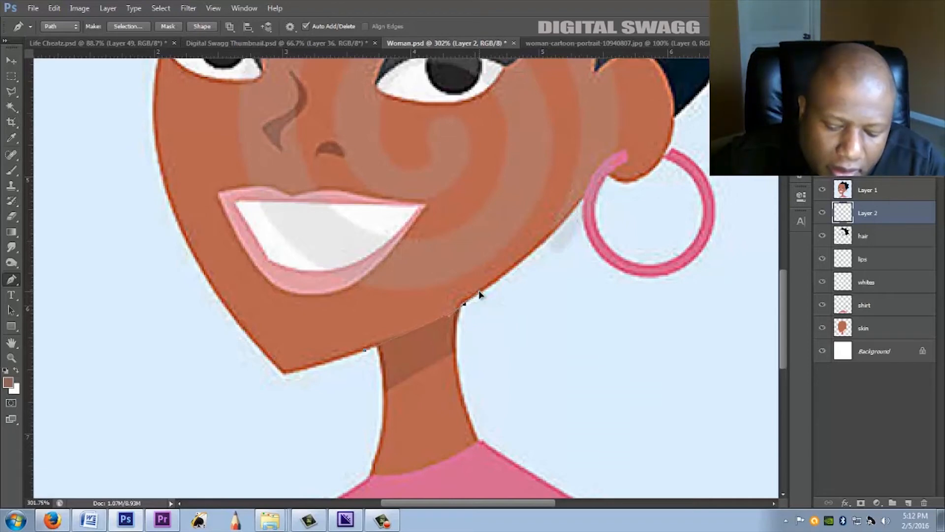
{"action": "left_click_drag", "start_coordinate": [478, 329], "coordinate": [477, 343]}
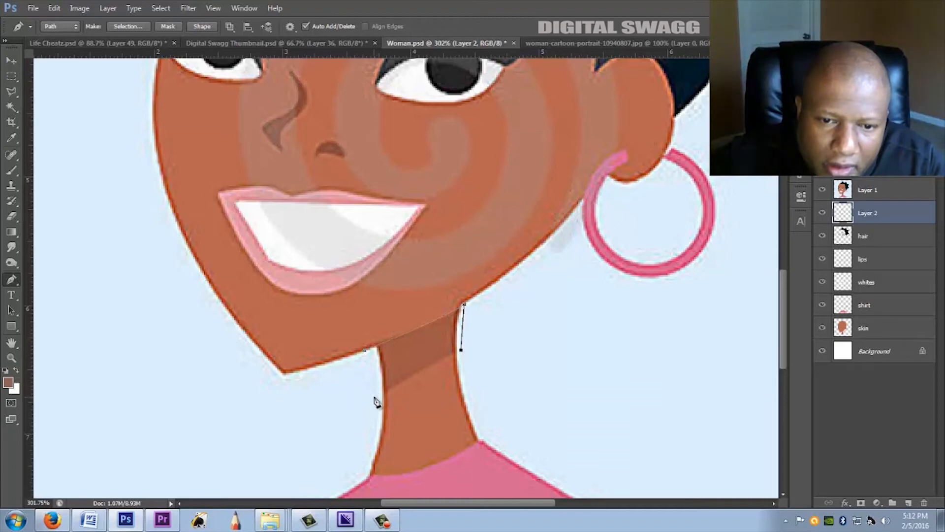
{"action": "left_click", "coordinate": [368, 355]}
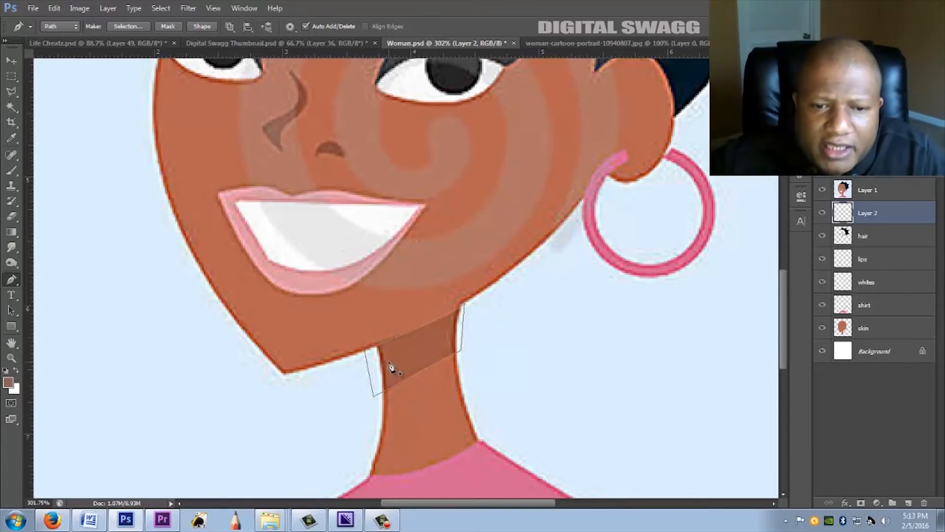
Make a new anti-aliased selection with 0 px feather from the neck-shadow path, fill it with the brown foreground colour, and deselect.
{"action": "right_click", "coordinate": [402, 367]}
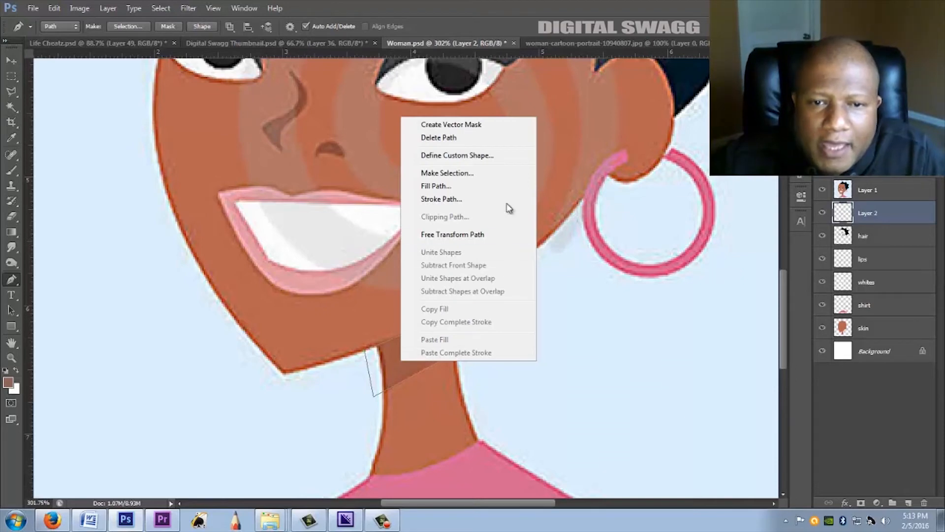
{"action": "left_click", "coordinate": [499, 173]}
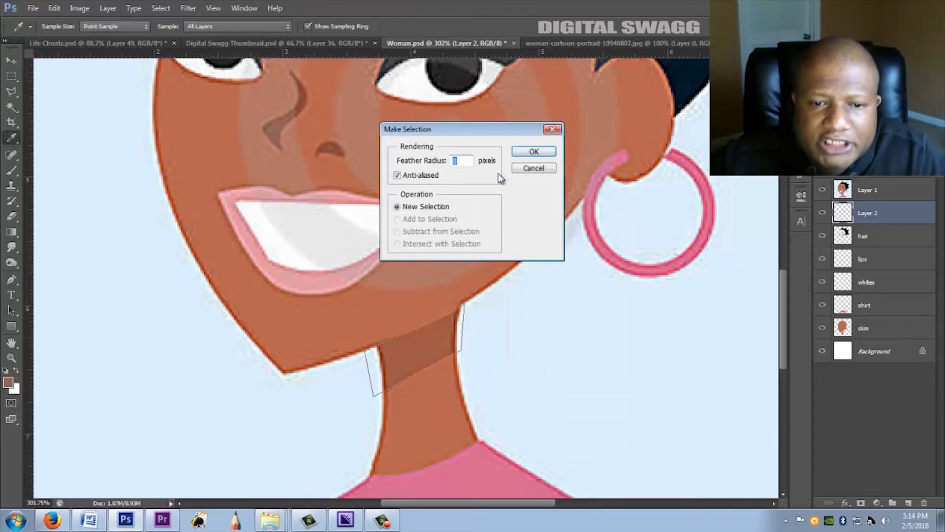
{"action": "left_click", "coordinate": [539, 152]}
{"action": "key", "text": "alt+Delete"}
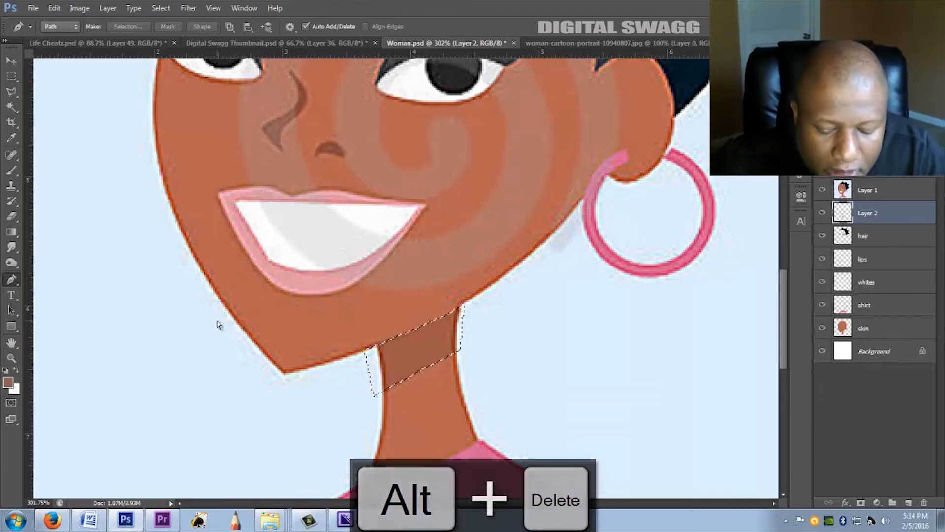
{"action": "key", "text": "ctrl+d"}
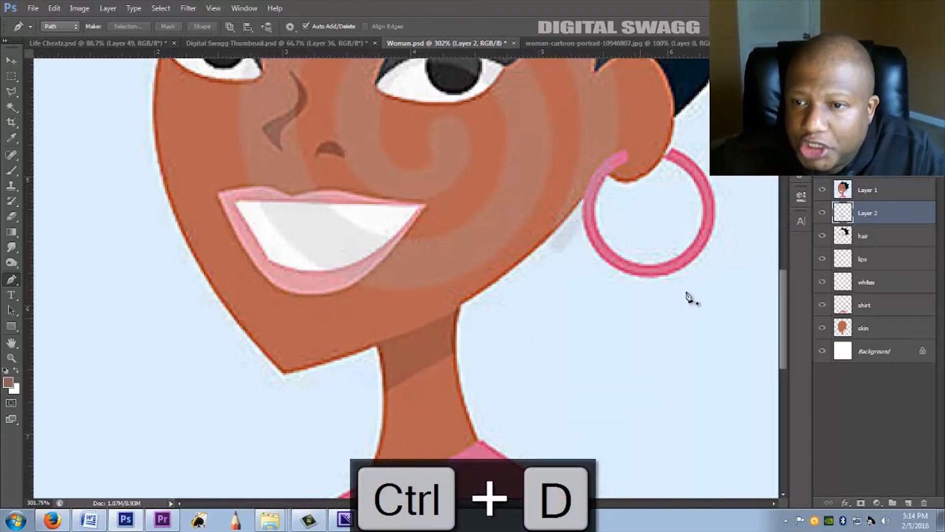
Hide the reference layer, load the skin layer's outline as a selection, and invert it with the nose-details layer still active.
{"action": "left_click", "coordinate": [821, 190]}
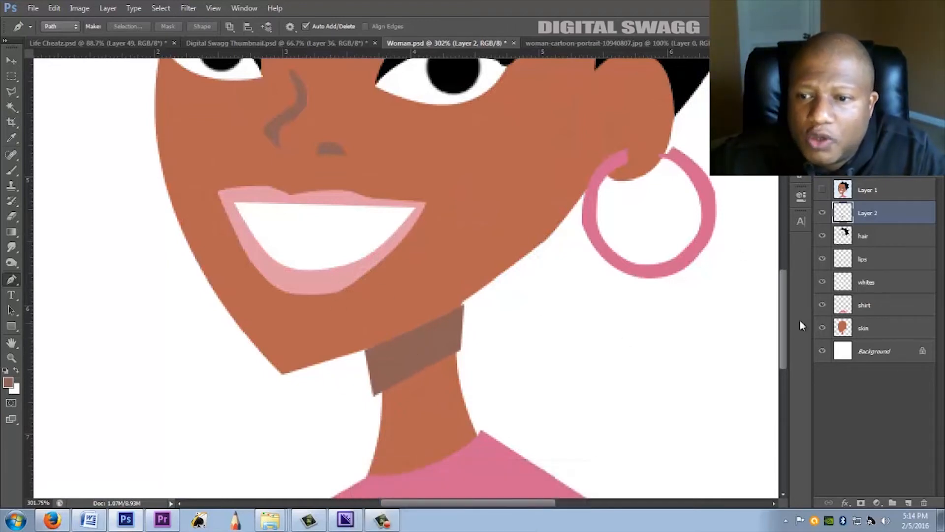
{"action": "left_click", "coordinate": [844, 329], "text": "ctrl"}
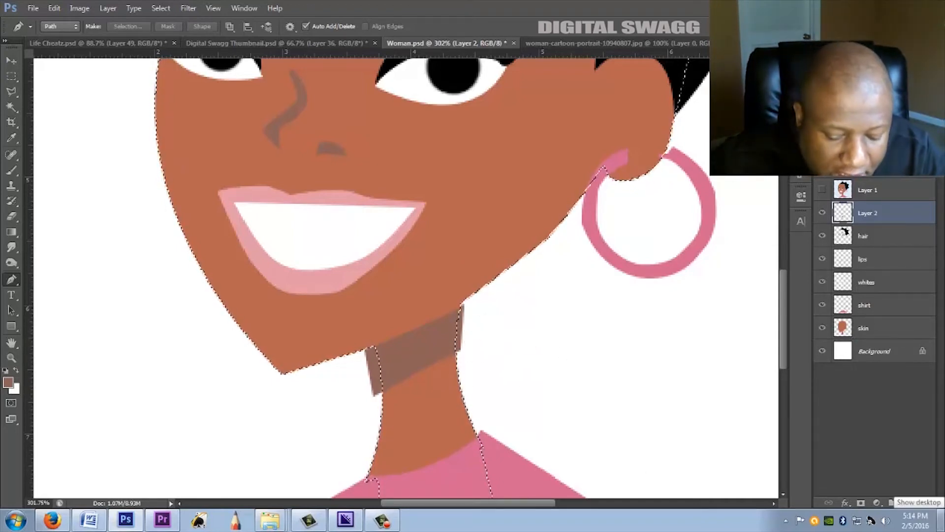
{"action": "key", "text": "ctrl+shift+i"}
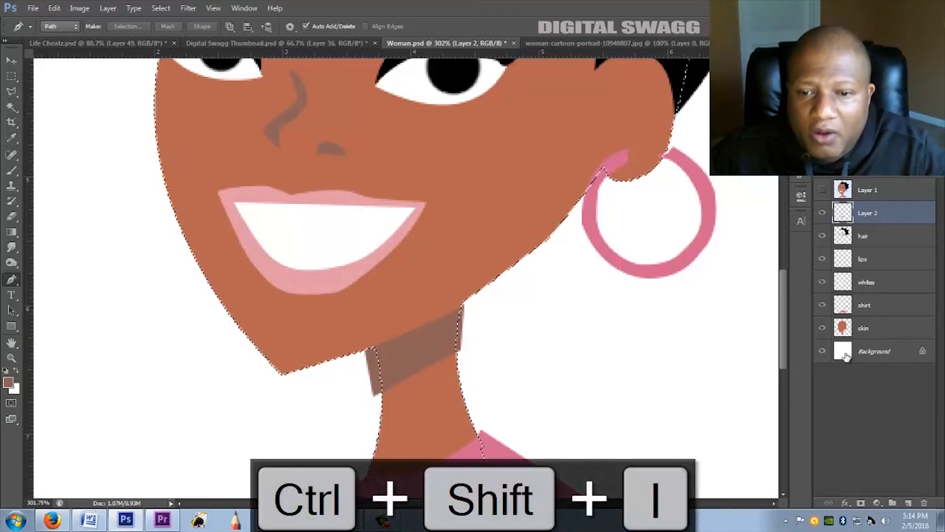
{"action": "scroll", "coordinate": [490, 353], "scroll_direction": "down", "scroll_amount": 5}
{"action": "scroll", "coordinate": [490, 353], "scroll_direction": "down", "scroll_amount": 2}
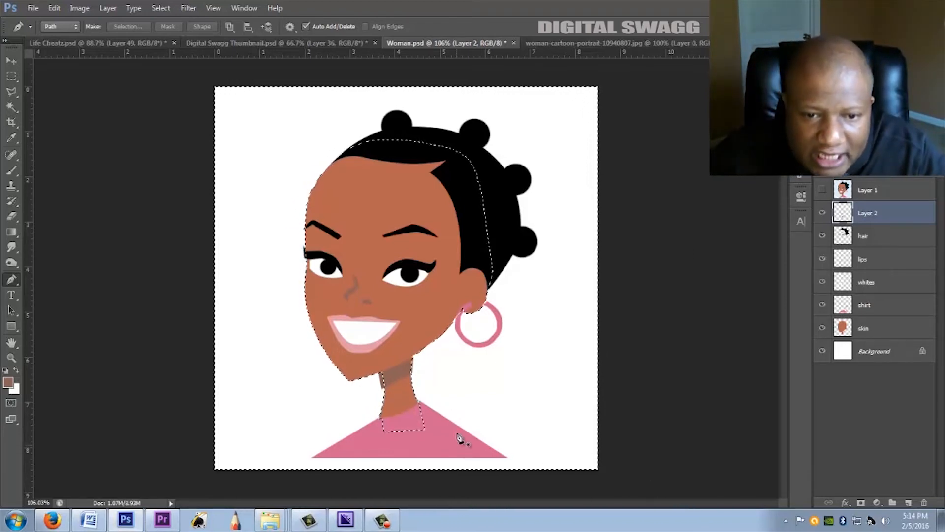
Delete the neck-shadow overhang outside the skin outline using the inverted selection, and clear the selection.
{"action": "scroll", "coordinate": [446, 350], "scroll_direction": "up", "scroll_amount": 5}
{"action": "scroll", "coordinate": [445, 349], "scroll_direction": "up", "scroll_amount": 3}
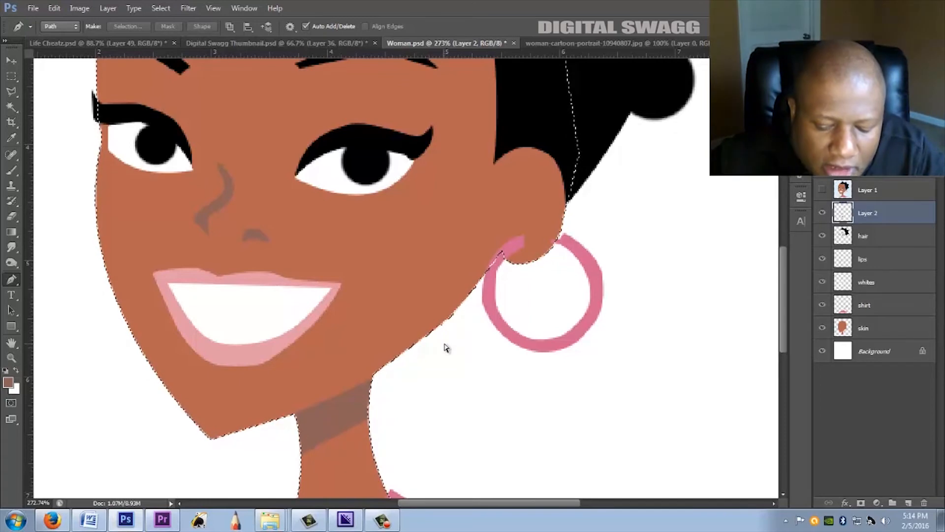
{"action": "key", "text": "ctrl+d"}
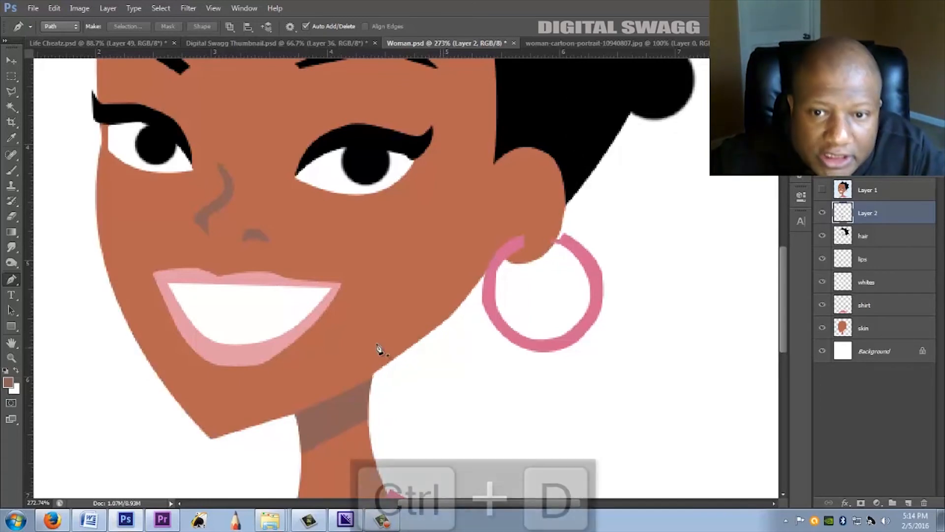
{"action": "scroll", "coordinate": [331, 315], "scroll_direction": "down", "scroll_amount": 2}
{"action": "scroll", "coordinate": [333, 316], "scroll_direction": "down", "scroll_amount": 1}
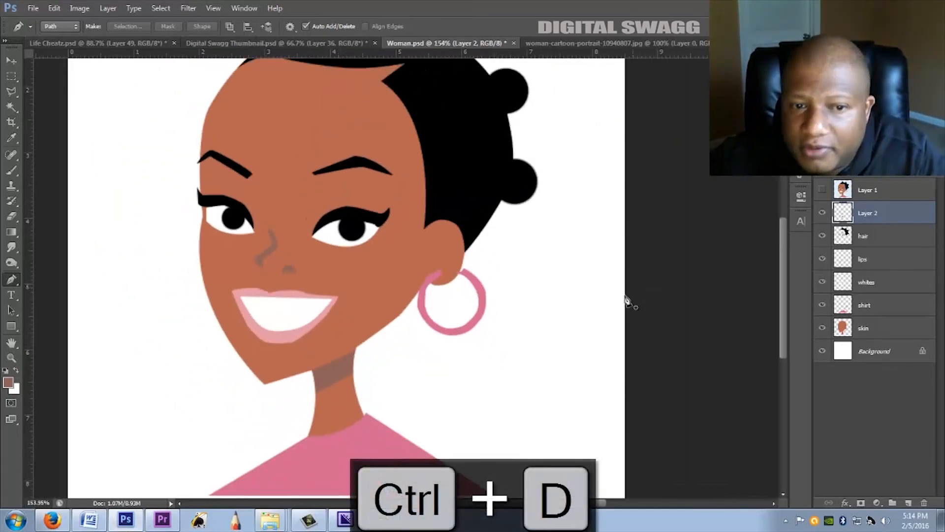
{"action": "scroll", "coordinate": [634, 294], "scroll_direction": "down", "scroll_amount": 1}
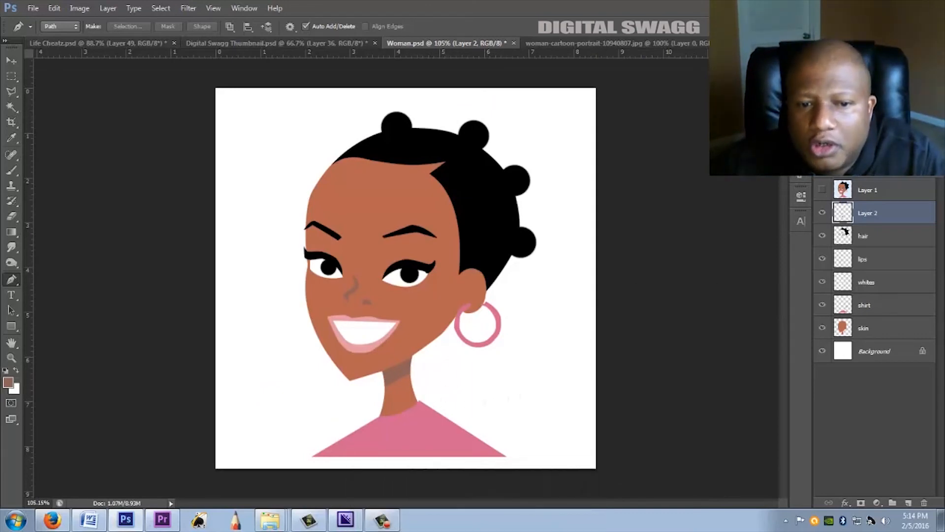
Compare the trimmed neck shadow and nose shading with the reference by toggling the reference layer's visibility.
{"action": "left_click", "coordinate": [821, 192]}
{"action": "left_click", "coordinate": [822, 192]}
{"action": "left_click", "coordinate": [821, 192]}
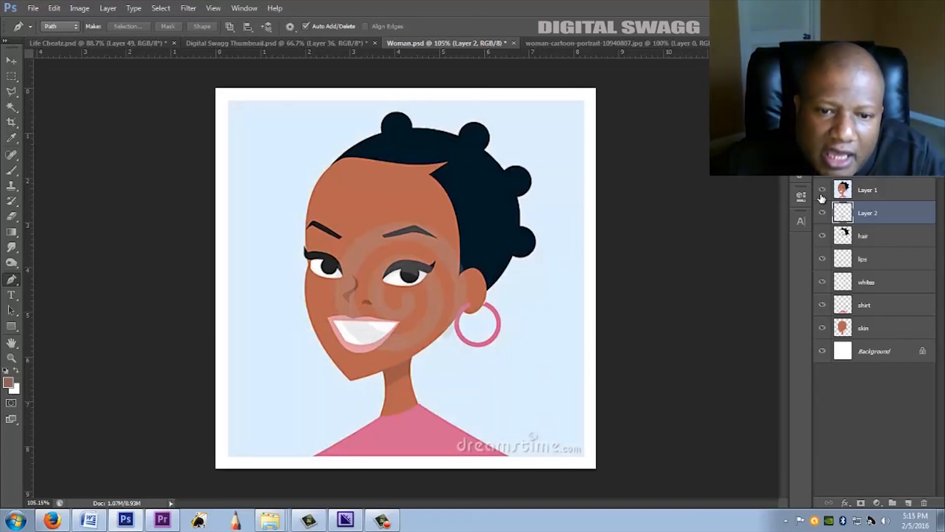
{"action": "left_click", "coordinate": [821, 197]}
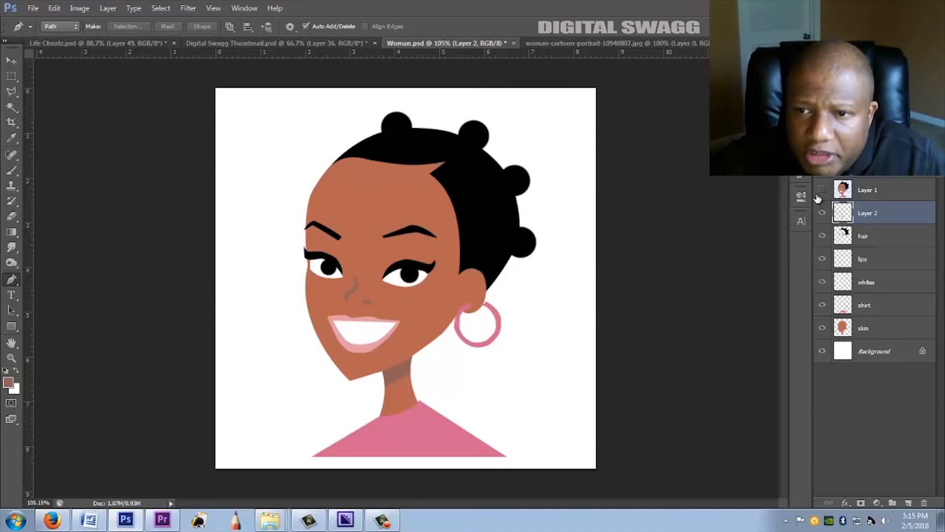
{"action": "left_click", "coordinate": [822, 192]}
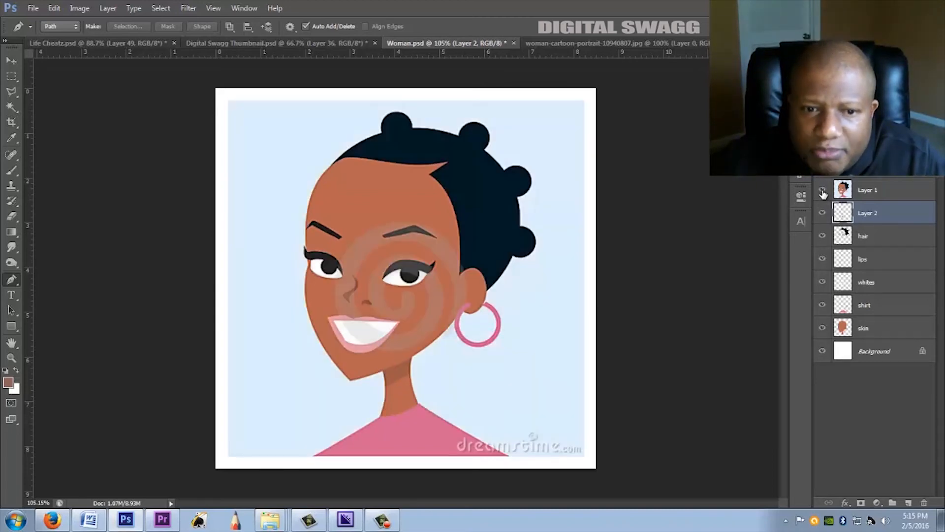
{"action": "left_click", "coordinate": [822, 191]}
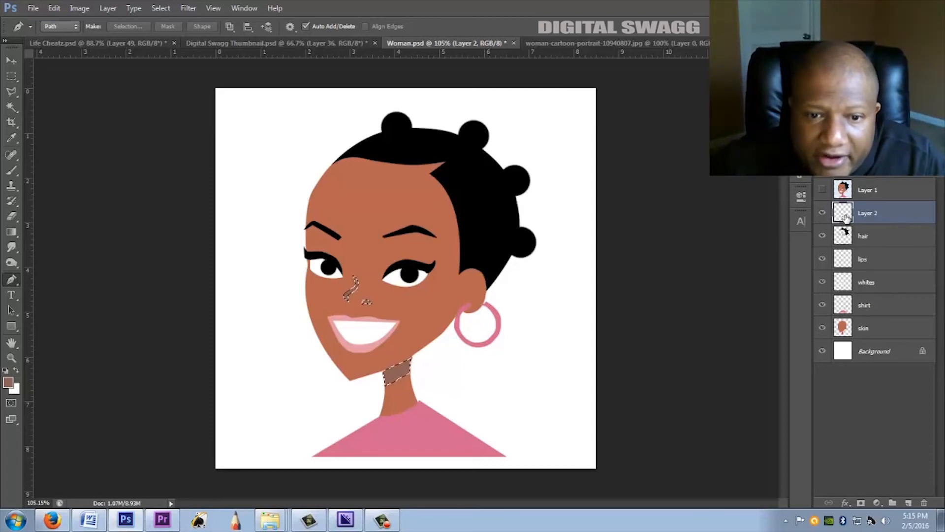
Refill the nose-details and neck-shadow shapes with the darker brown 7e574d, deselect, and recheck them against the reference.
{"action": "left_click", "coordinate": [9, 383]}
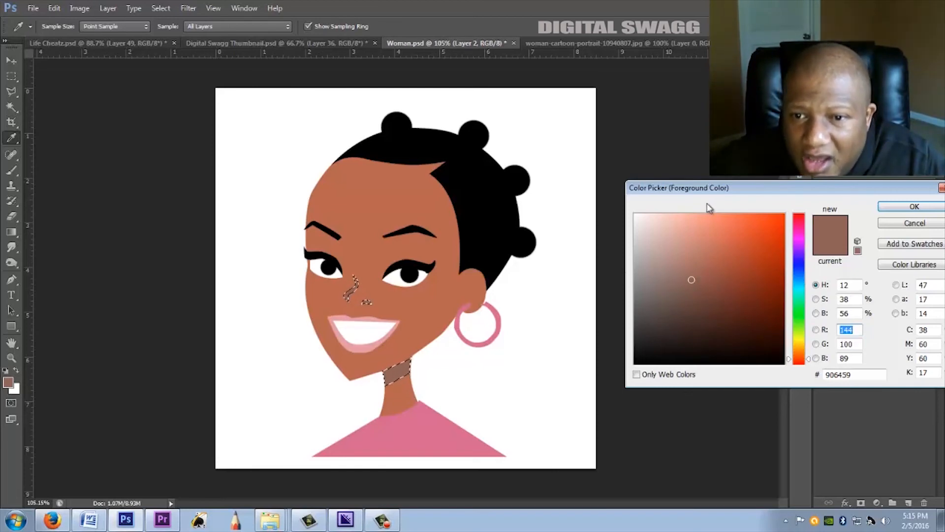
{"action": "left_click", "coordinate": [692, 290]}
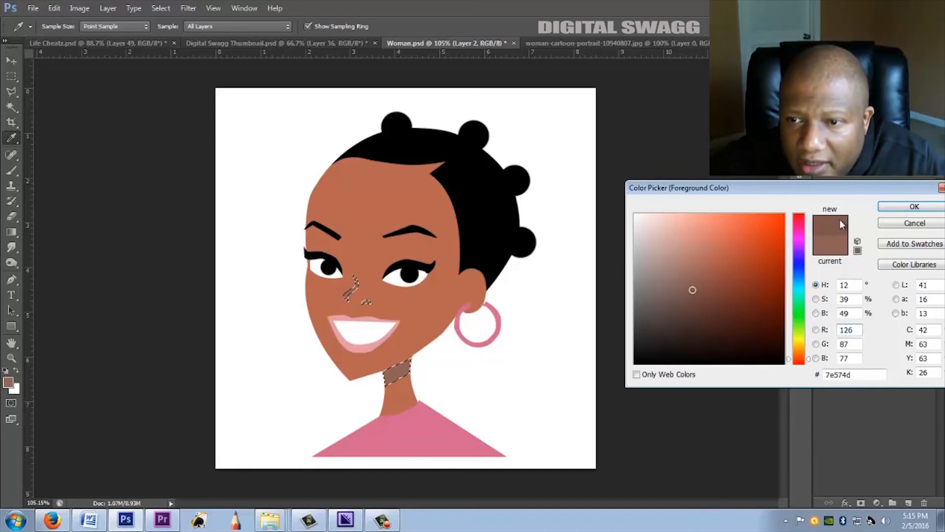
{"action": "left_click", "coordinate": [915, 209]}
{"action": "key", "text": "p"}
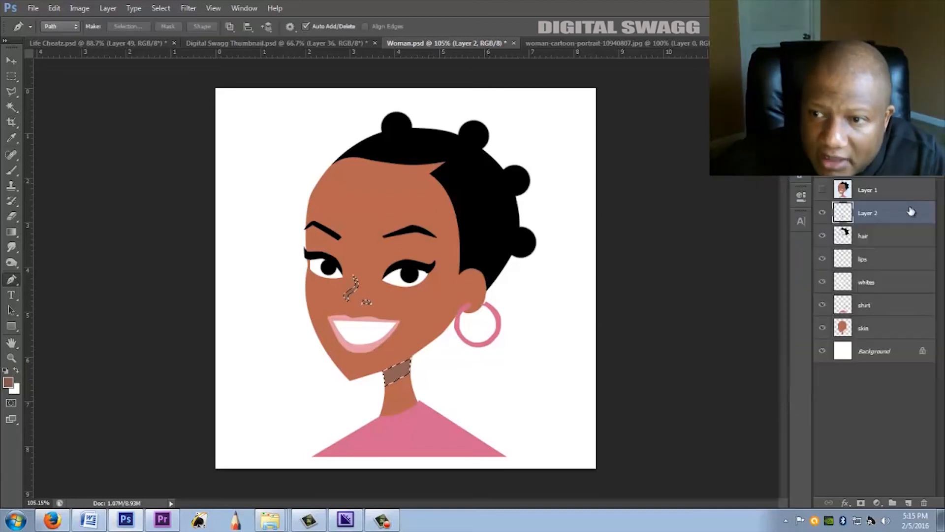
{"action": "key", "text": "alt+Delete"}
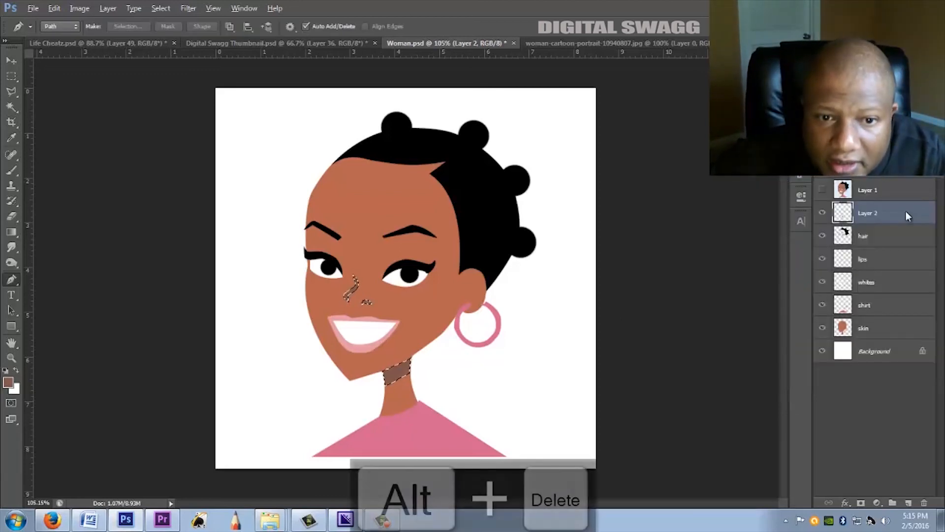
{"action": "key", "text": "ctrl+d"}
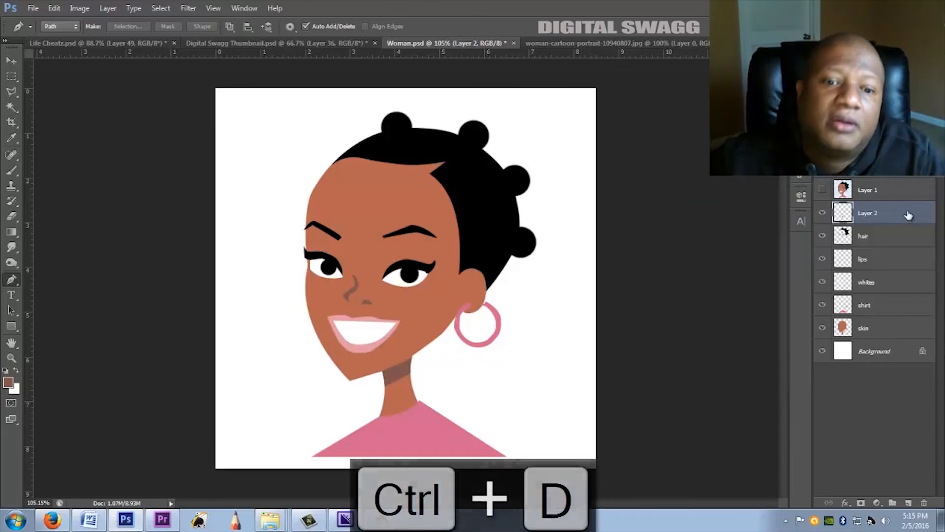
{"action": "left_click", "coordinate": [822, 190]}
{"action": "left_click", "coordinate": [824, 191]}
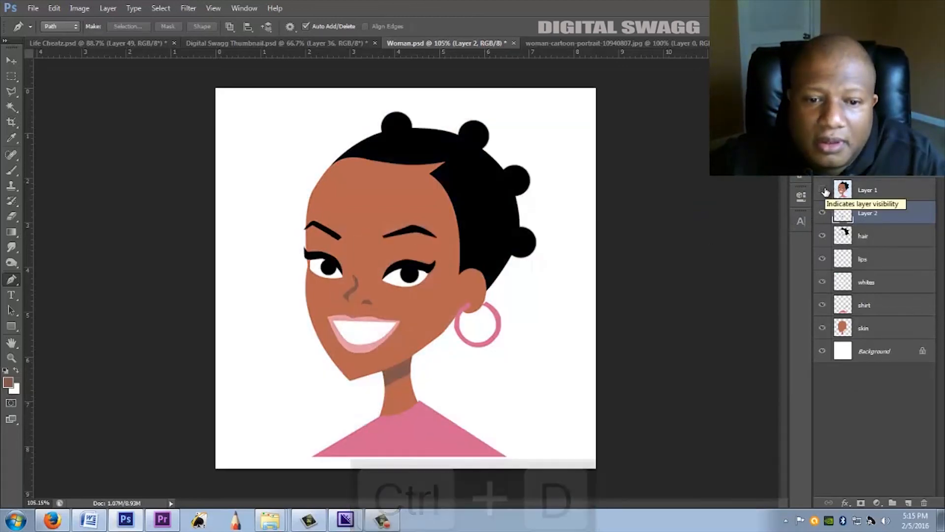
{"action": "left_click", "coordinate": [825, 191]}
{"action": "left_click", "coordinate": [823, 190]}
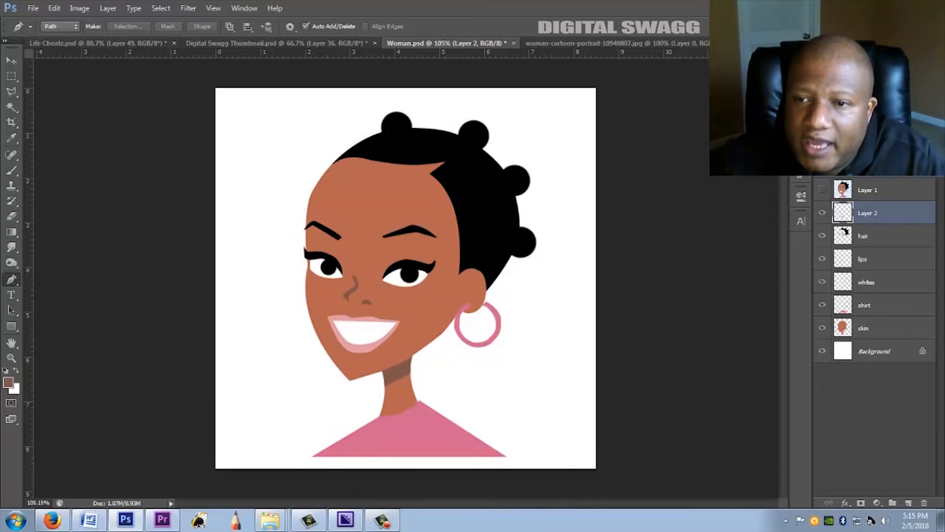
Try out the blend modes on the nose and neck shading layer and set it to Luminosity.
{"action": "left_click", "coordinate": [844, 154]}
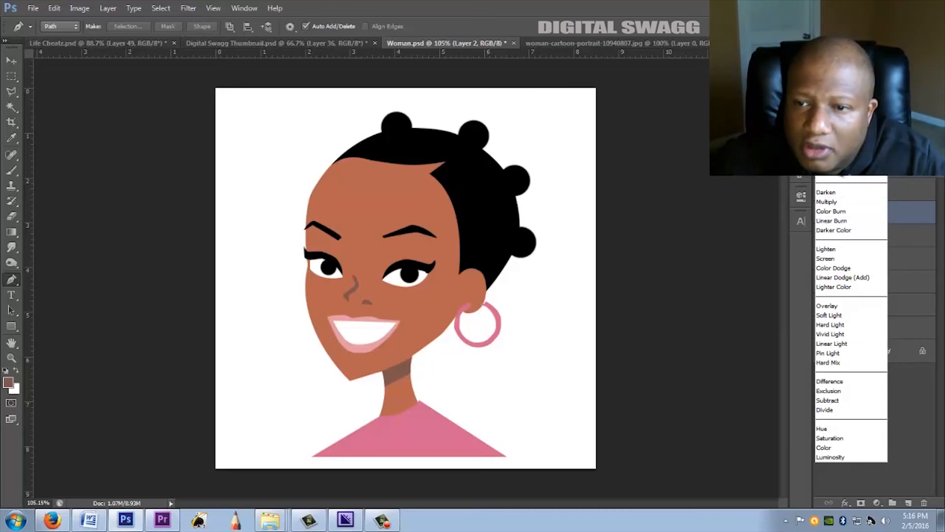
{"action": "left_click", "coordinate": [839, 164]}
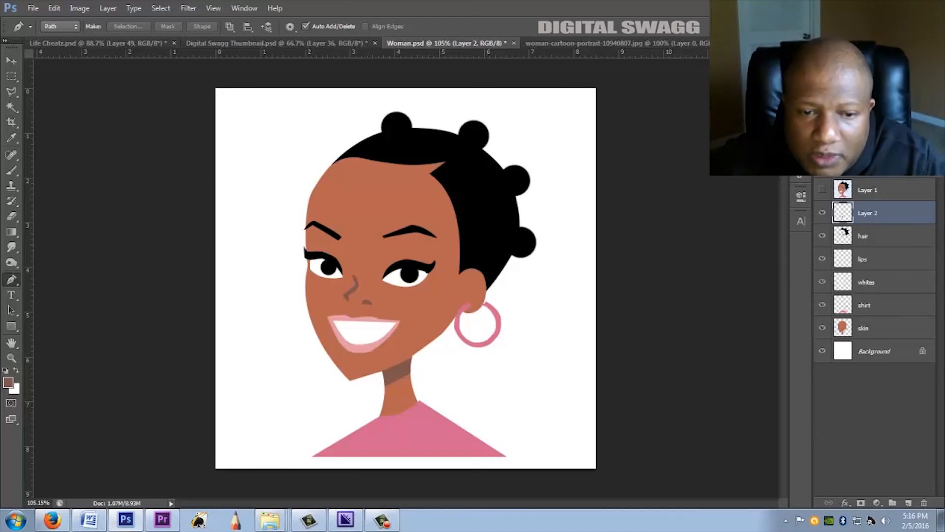
{"action": "key", "text": "Down"}
{"action": "key", "text": "Down"}
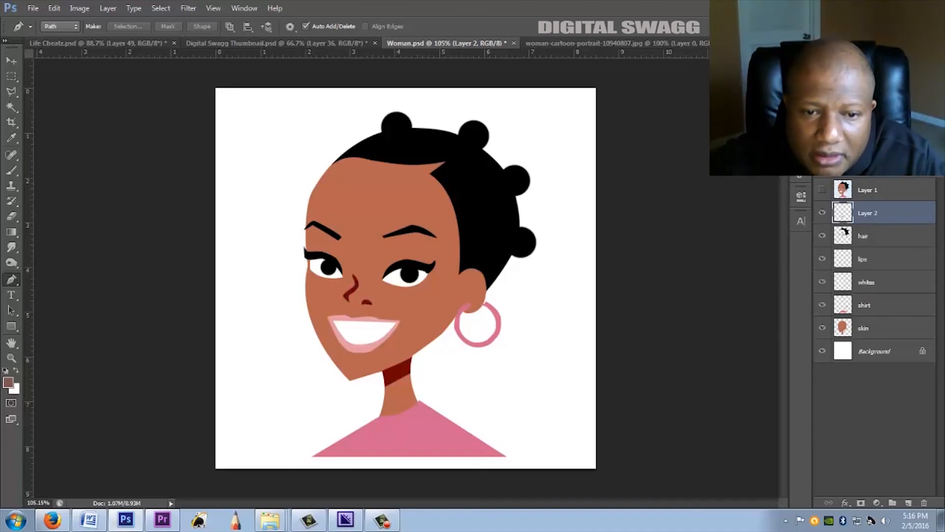
{"action": "key", "text": "Down"}
{"action": "key", "text": "Down"}
{"action": "key", "text": "Down"}
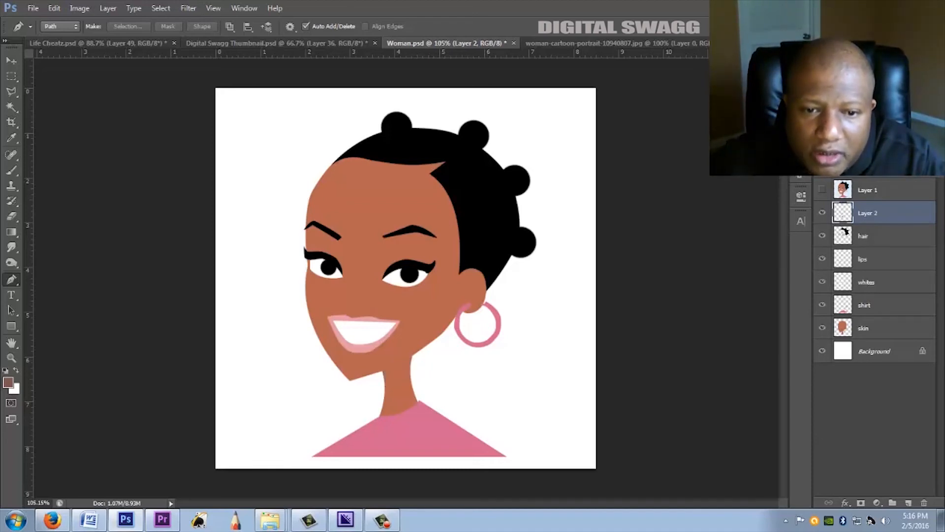
{"action": "key", "text": "Down"}
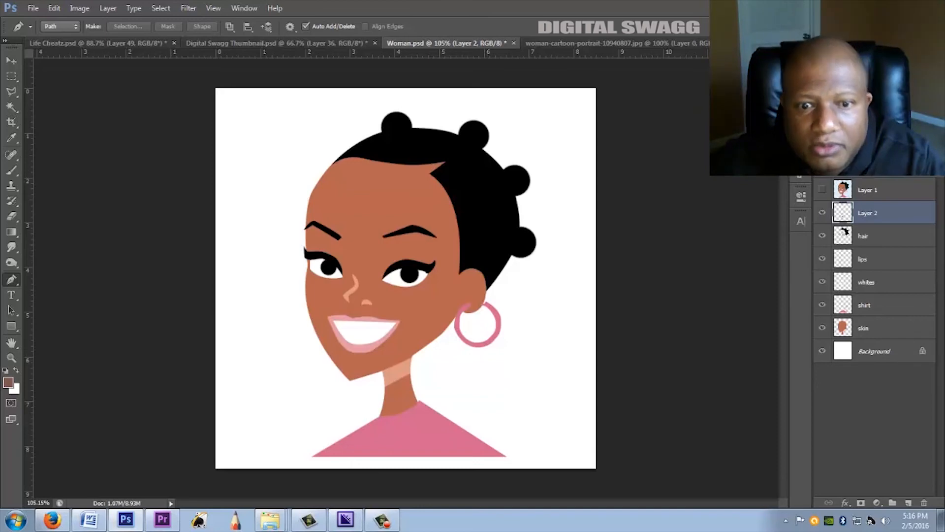
{"action": "key", "text": "Down"}
{"action": "key", "text": "Down"}
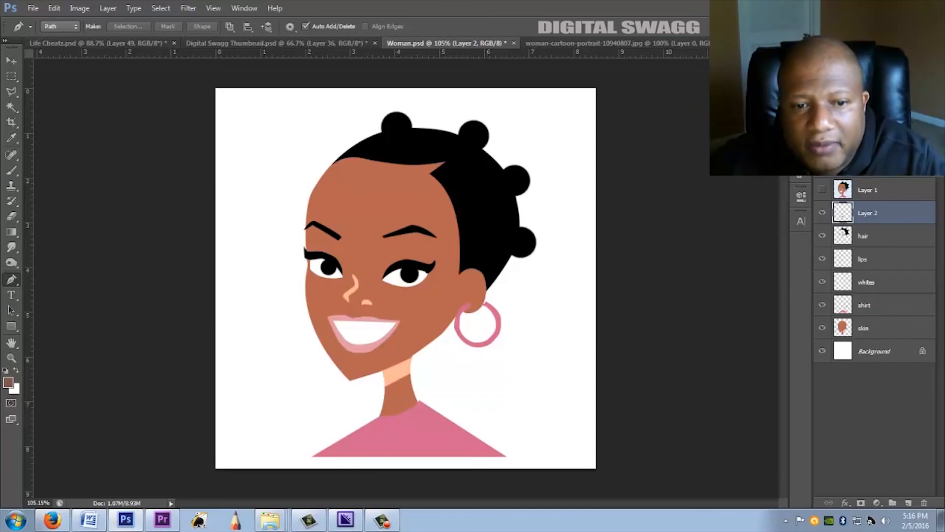
{"action": "key", "text": "Down"}
{"action": "key", "text": "Down"}
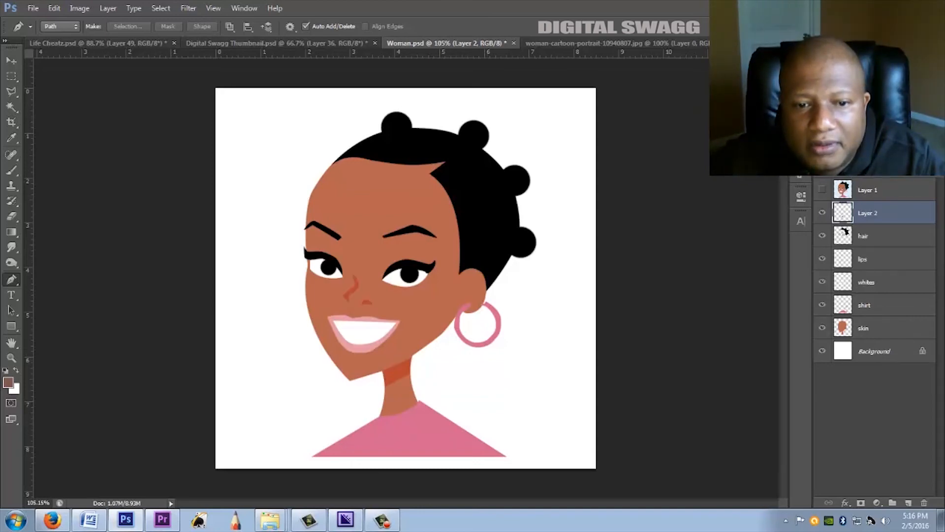
{"action": "key", "text": "Down"}
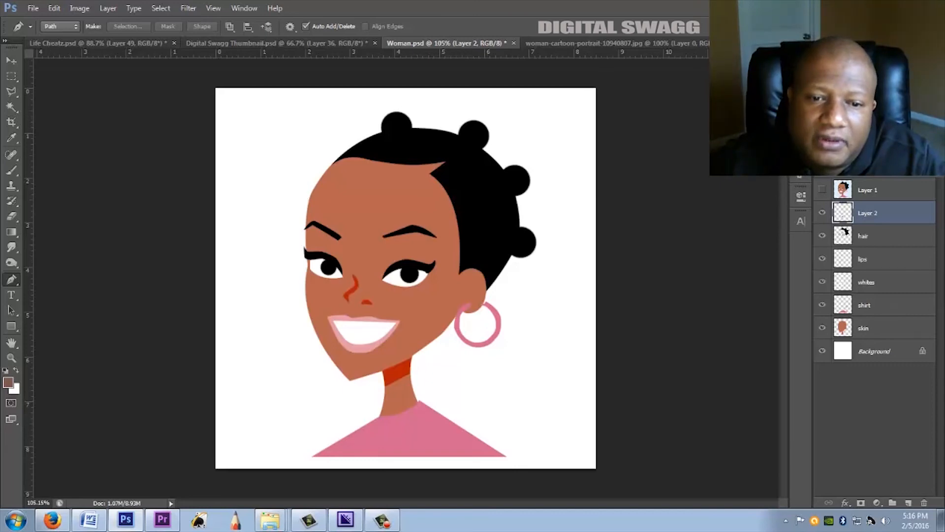
{"action": "key", "text": "Down"}
{"action": "key", "text": "Down"}
{"action": "key", "text": "Down"}
{"action": "key", "text": "Down"}
{"action": "key", "text": "Down"}
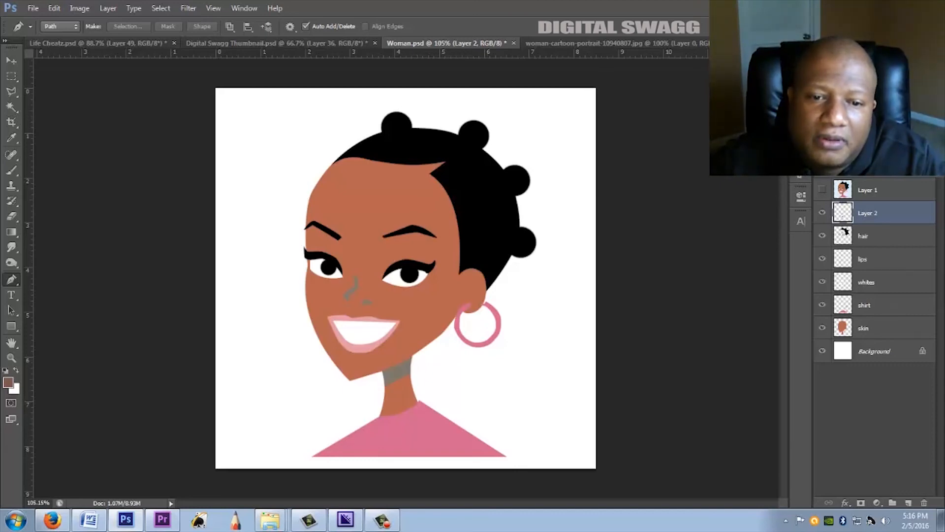
{"action": "key", "text": "Down"}
{"action": "key", "text": "Down"}
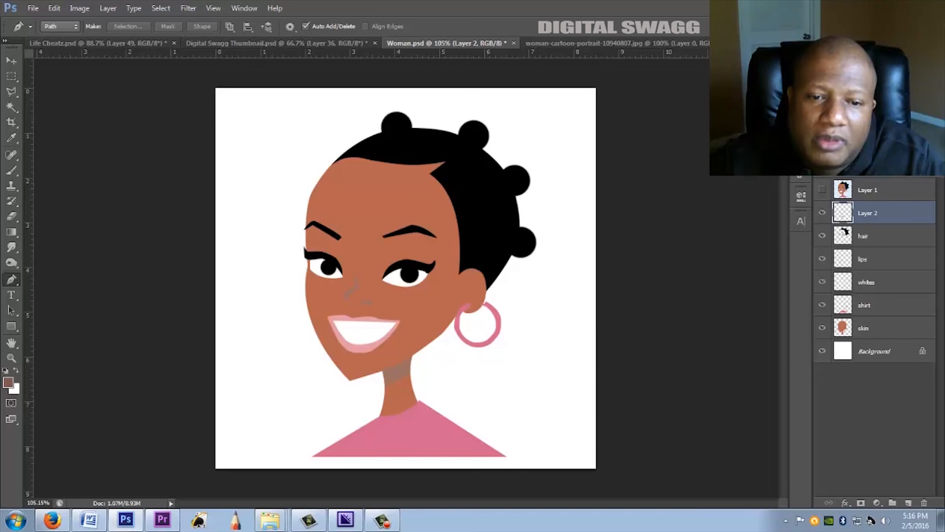
{"action": "key", "text": "Down"}
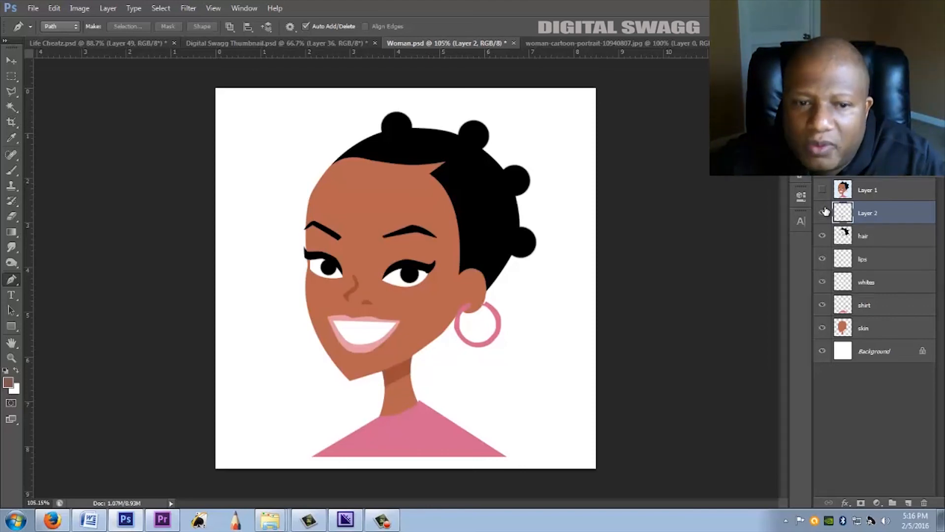
{"action": "key", "text": "Down"}
{"action": "key", "text": "Down"}
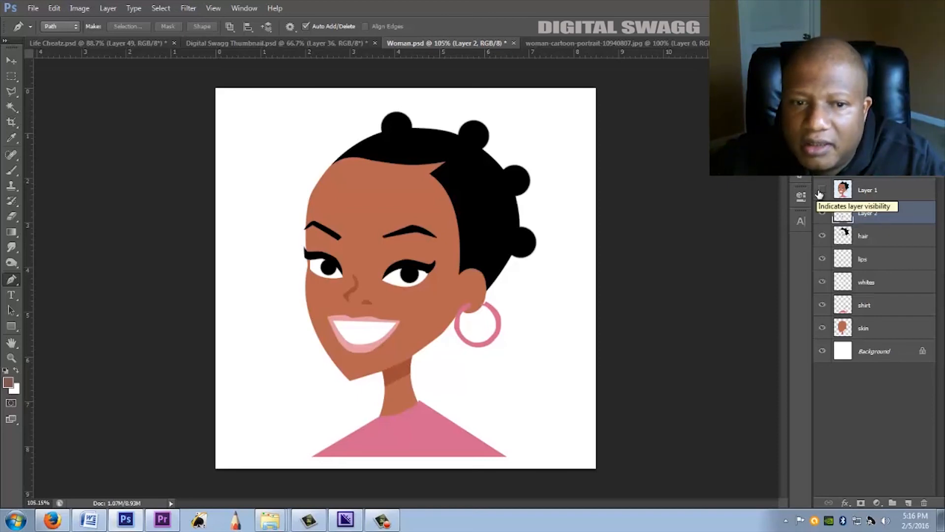
Compare the blended shading with the reference, hide the reference, and rename Layer 2 as "nose shadow".
{"action": "left_click", "coordinate": [821, 192]}
{"action": "left_click", "coordinate": [820, 193]}
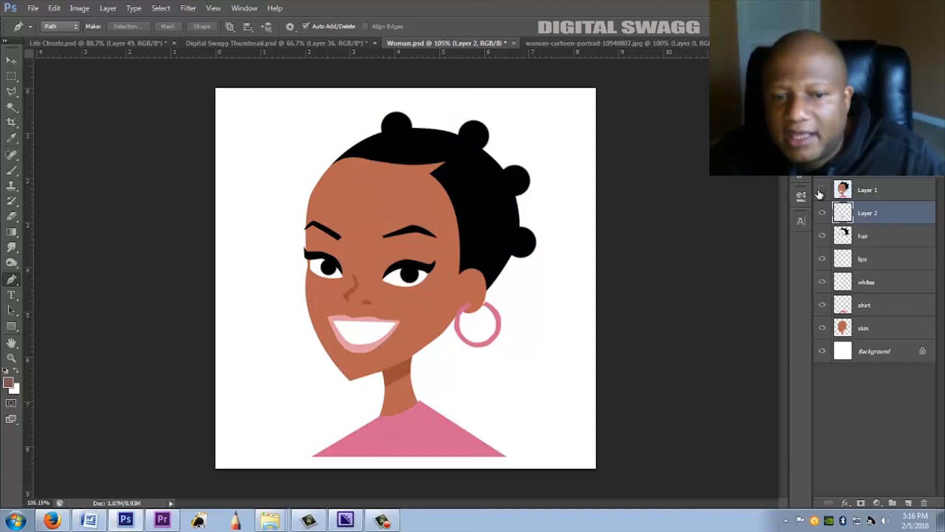
{"action": "double_click", "coordinate": [867, 213]}
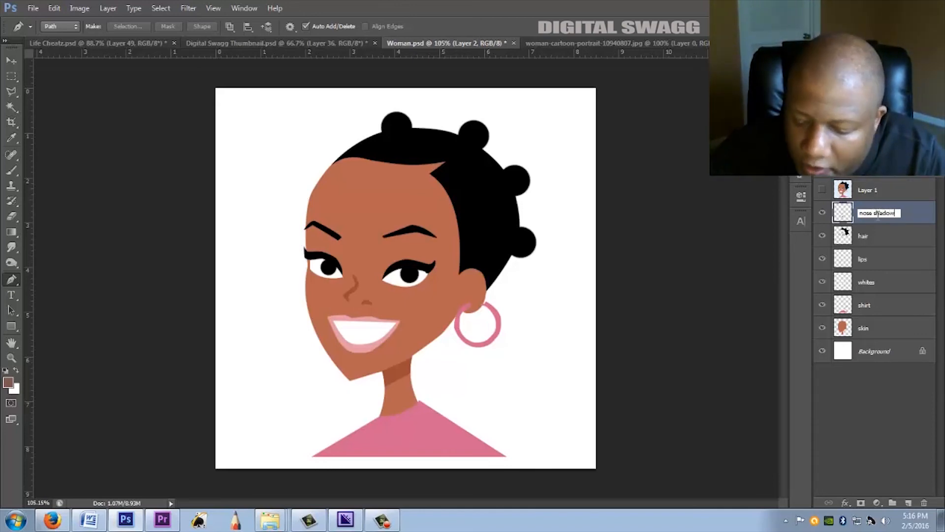
{"action": "key", "text": "Return"}
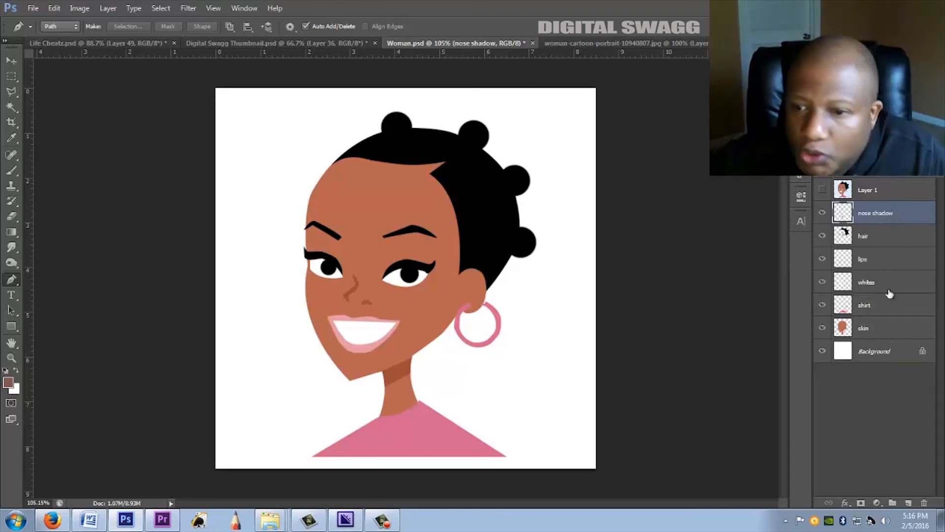
Group all the portrait layers from nose shadow down to skin and name the group "woman".
{"action": "left_click", "coordinate": [875, 332], "text": "shift"}
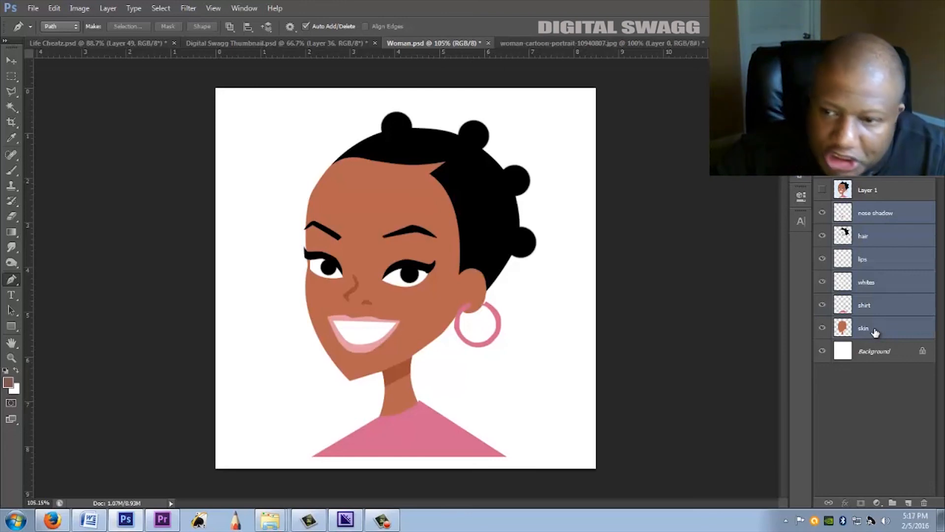
{"action": "key", "text": "ctrl+g"}
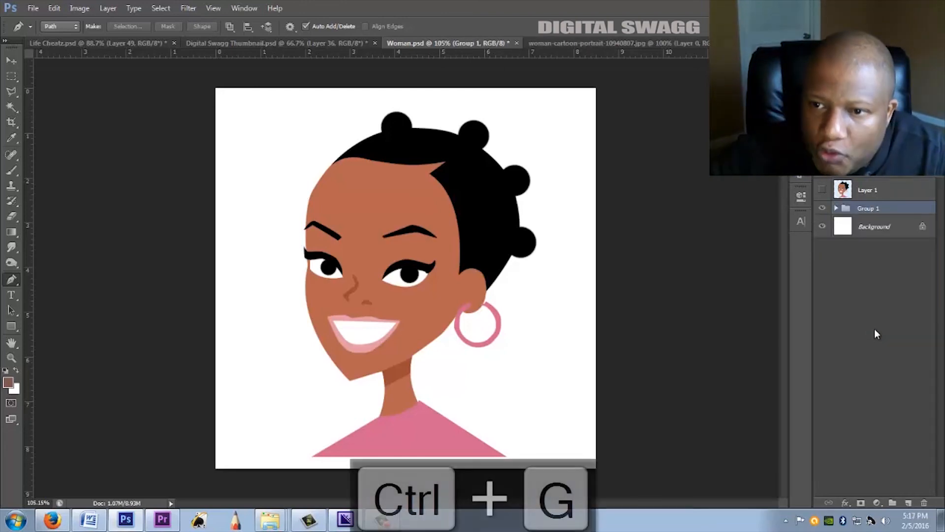
{"action": "double_click", "coordinate": [866, 209]}
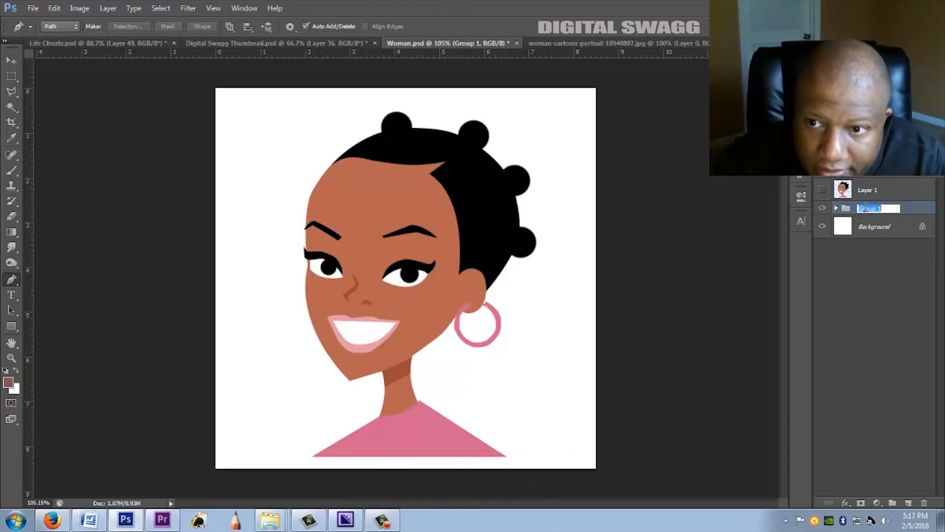
{"action": "type", "text": "woma"}
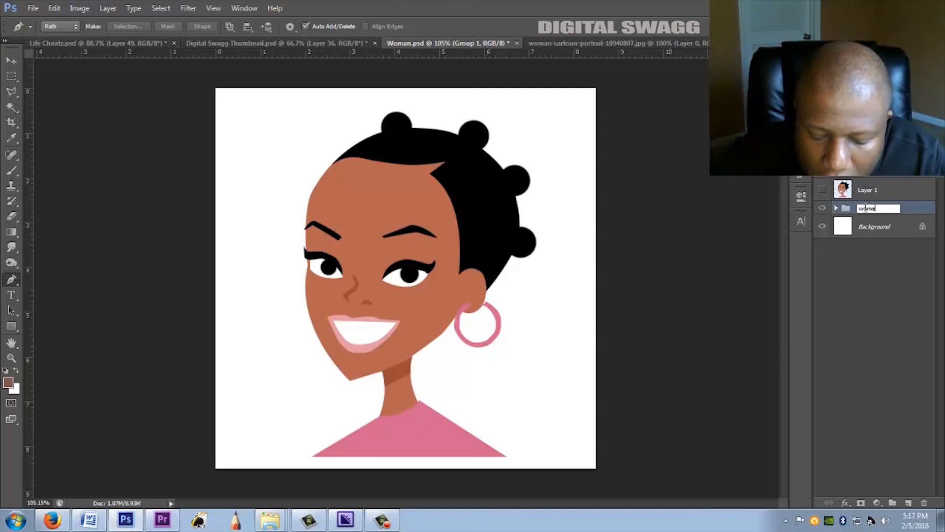
{"action": "type", "text": "n"}
{"action": "key", "text": "Return"}
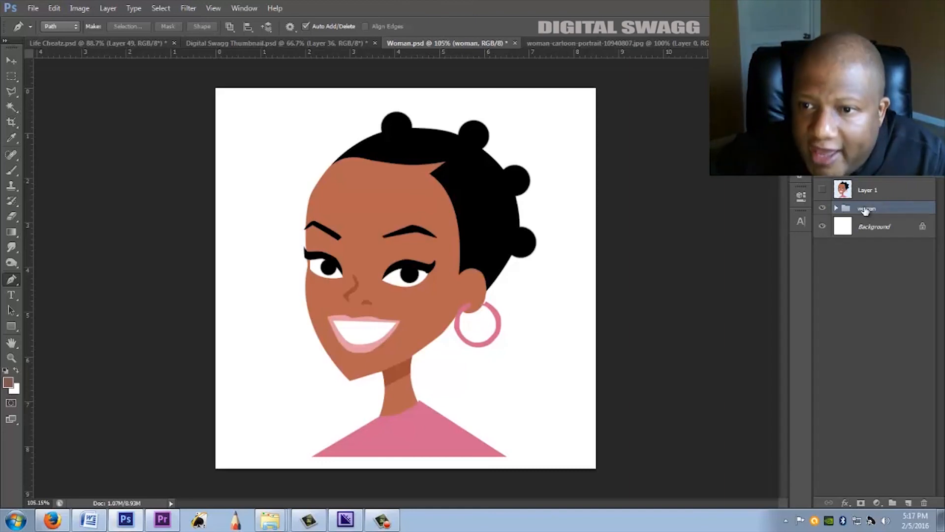
Stamp all visible layers into a new merged layer above the woman group, hide the group, and check the merged layer by toggling its visibility.
{"action": "left_click", "coordinate": [838, 209]}
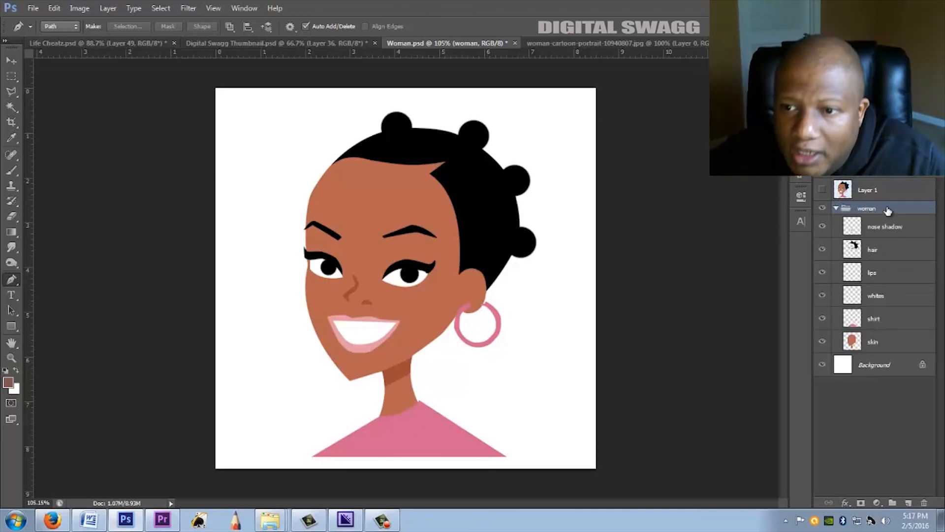
{"action": "left_click", "coordinate": [836, 209]}
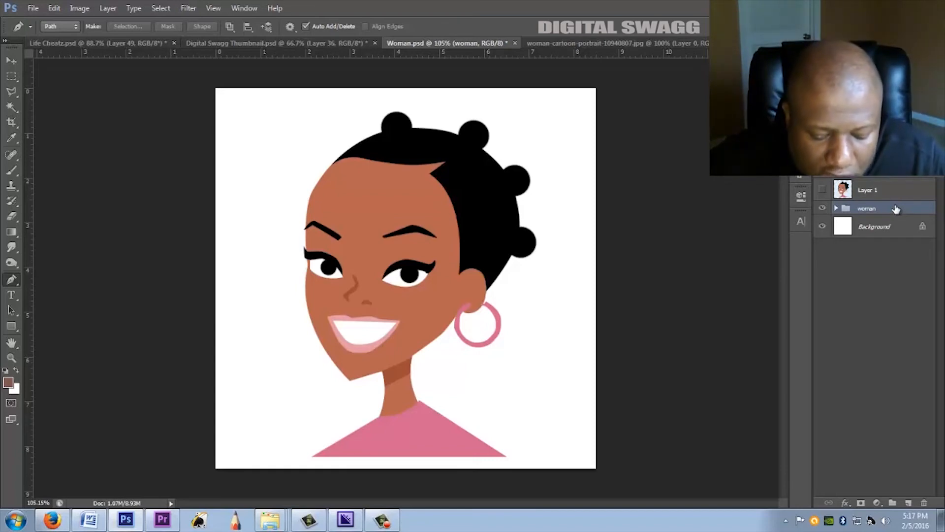
{"action": "key", "text": "ctrl+shift+alt+e"}
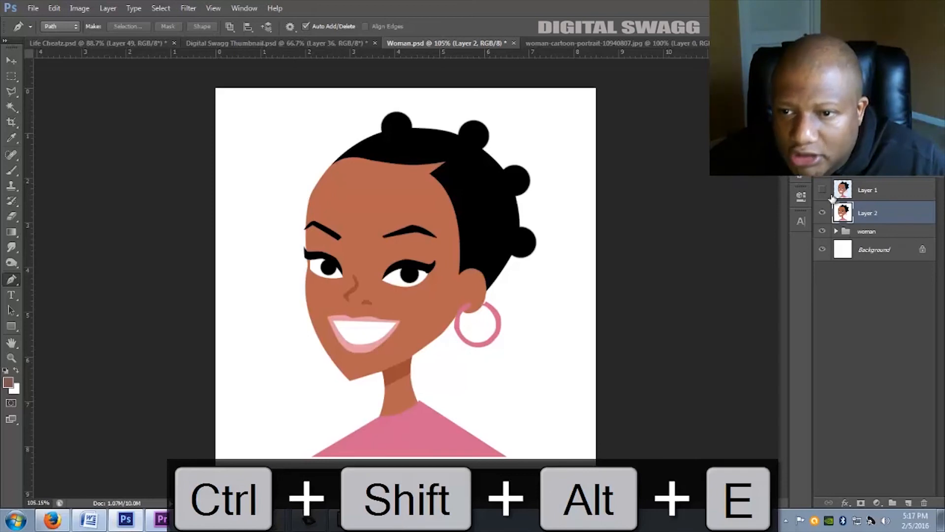
{"action": "left_click", "coordinate": [821, 232]}
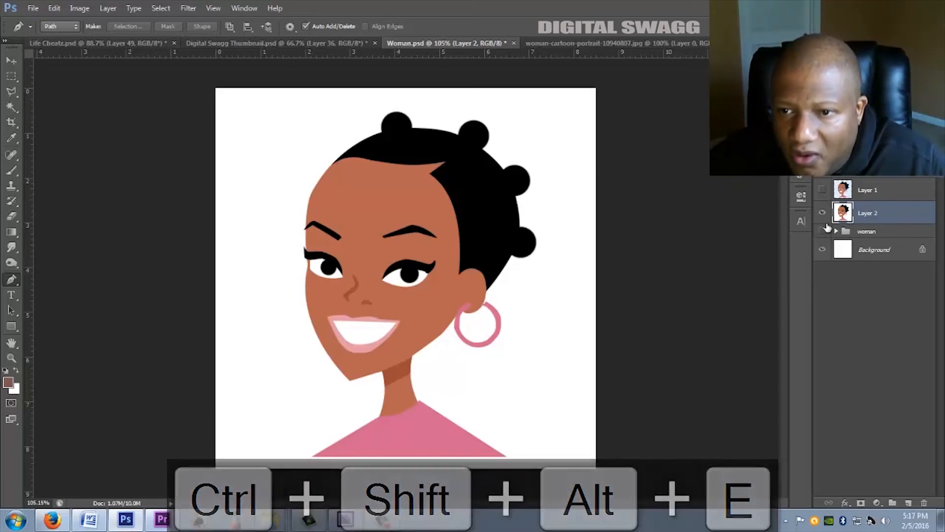
{"action": "left_click", "coordinate": [824, 213]}
{"action": "left_click", "coordinate": [824, 214]}
{"action": "left_click", "coordinate": [822, 213]}
{"action": "left_click", "coordinate": [821, 213]}
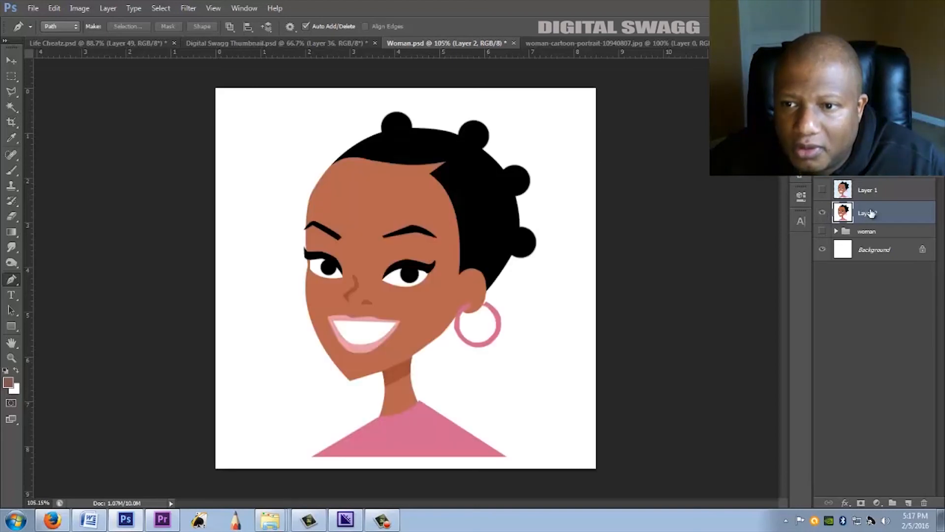
Move the merged portrait on Layer 2 slightly upward on the canvas with the Move tool.
{"action": "key", "text": "v"}
{"action": "key", "text": "alt+v"}
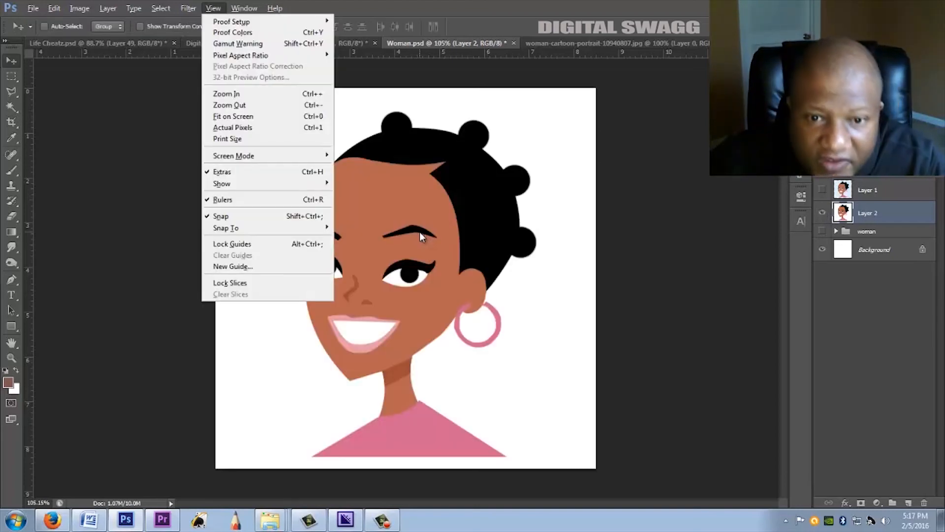
{"action": "key", "text": "Escape"}
{"action": "left_click_drag", "start_coordinate": [433, 227], "coordinate": [431, 204]}
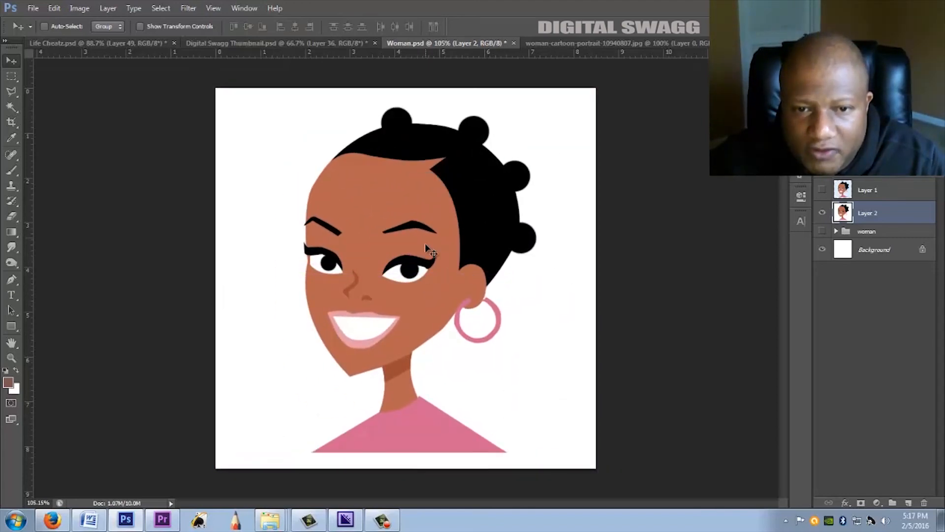